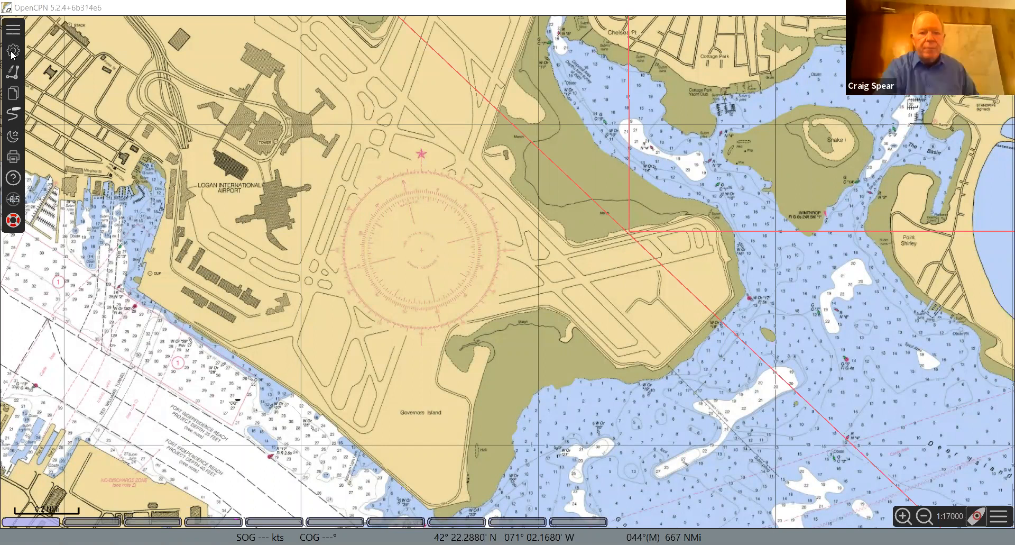
# - Examine the display unit settings, including the Lat/Long format choices and the option to show true bearings and headings
pyautogui.click(12, 53)
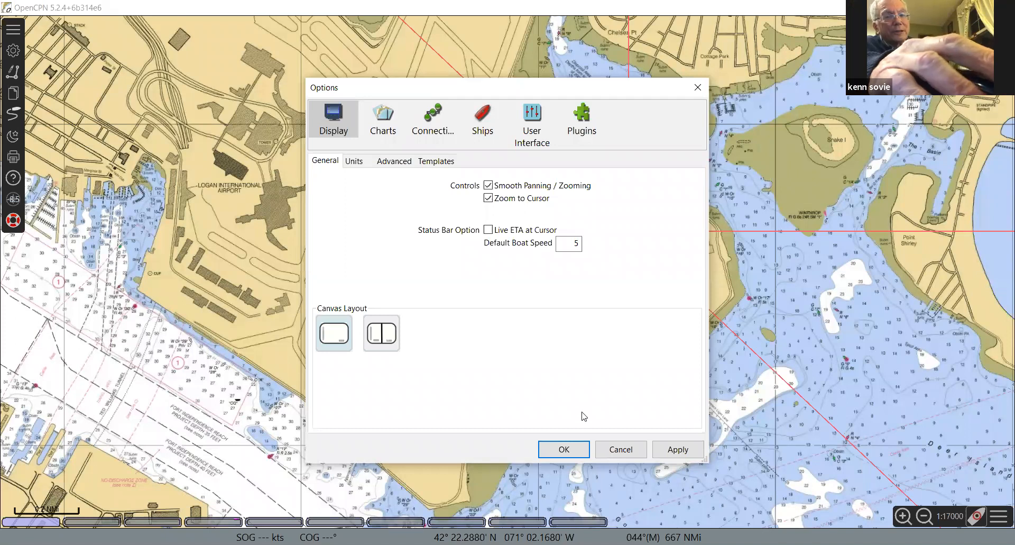
pyautogui.click(614, 451)
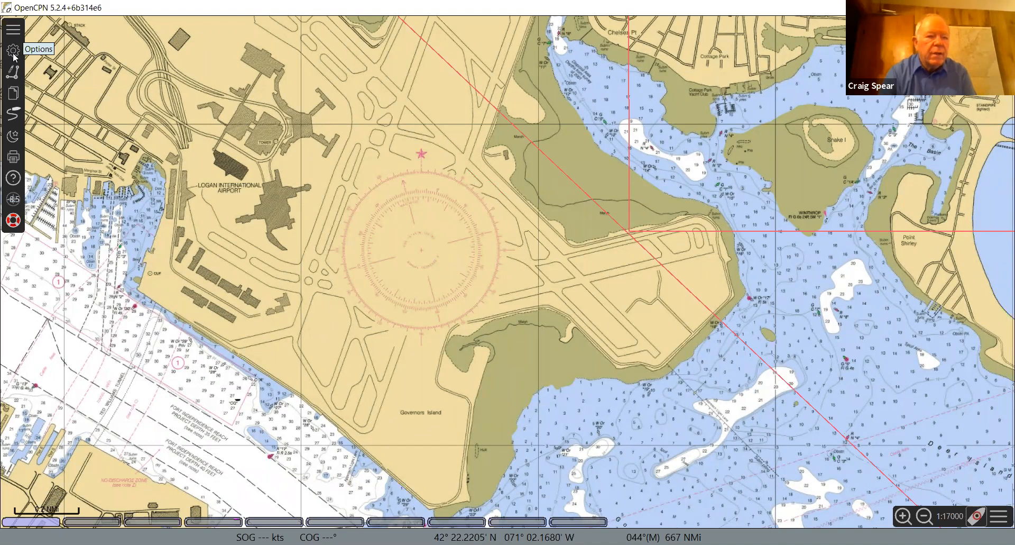
pyautogui.click(14, 53)
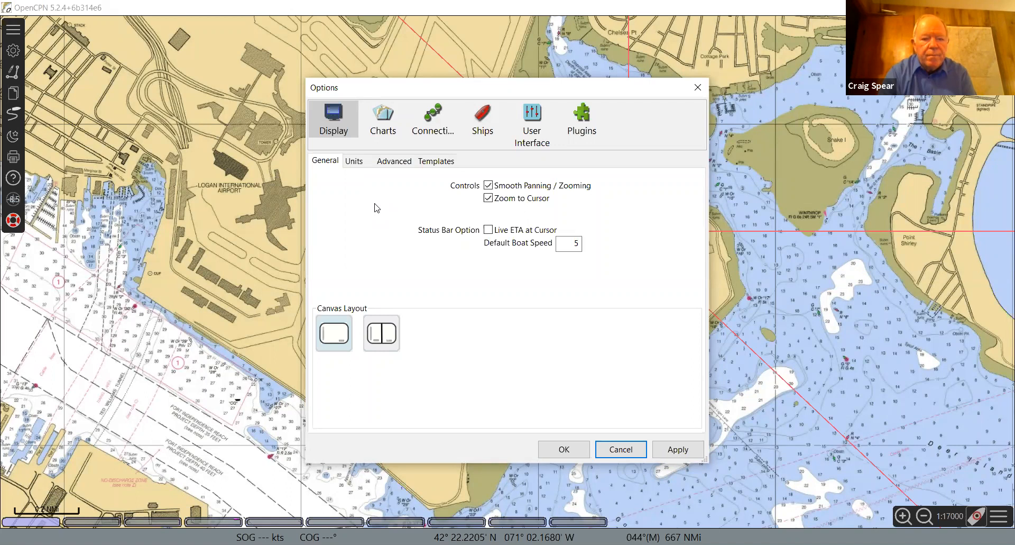
pyautogui.click(359, 165)
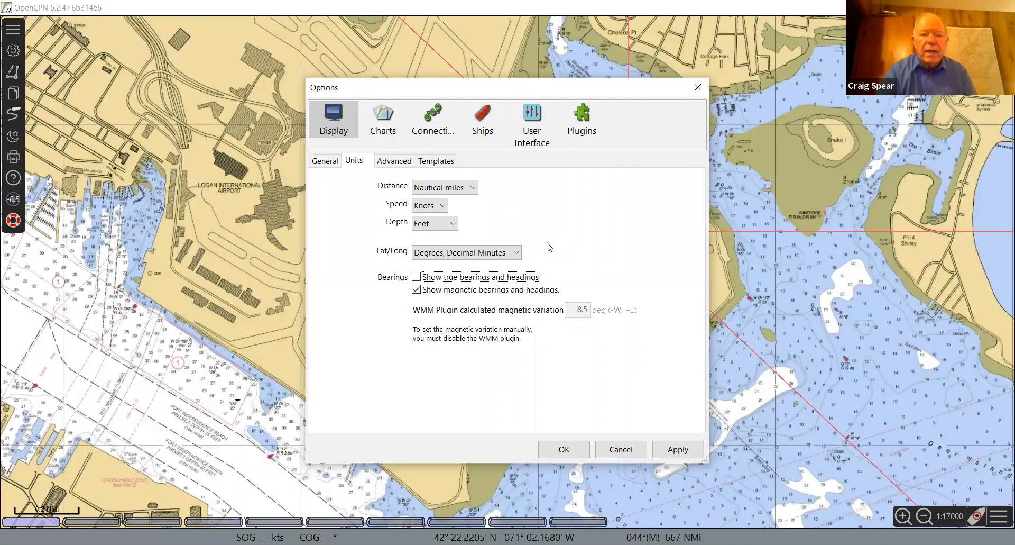
pyautogui.click(518, 254)
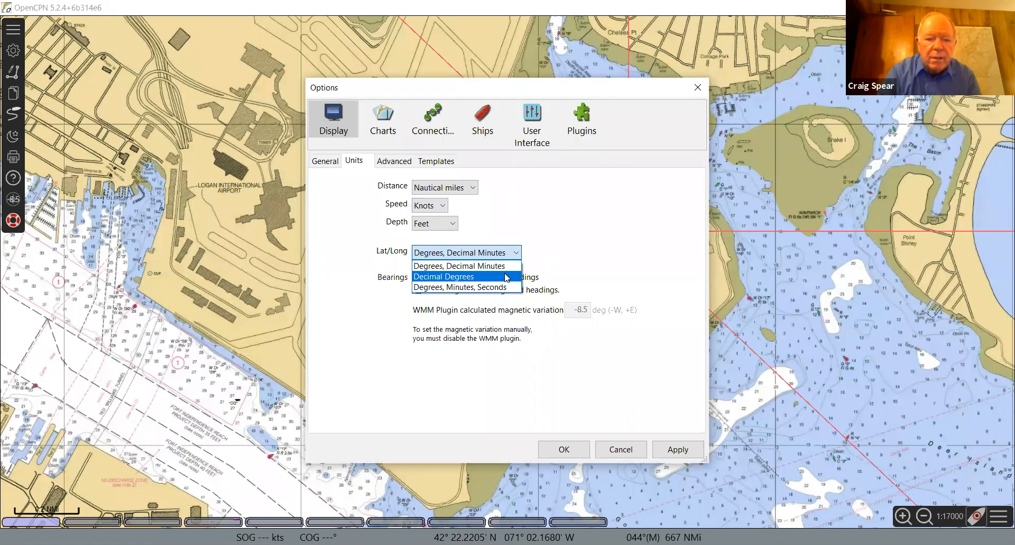
pyautogui.click(548, 238)
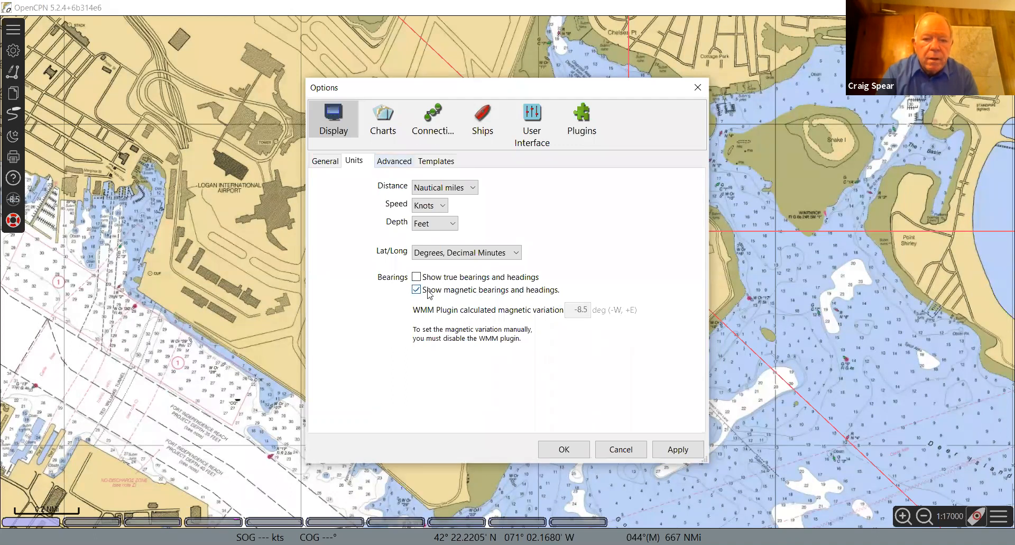
pyautogui.click(417, 277)
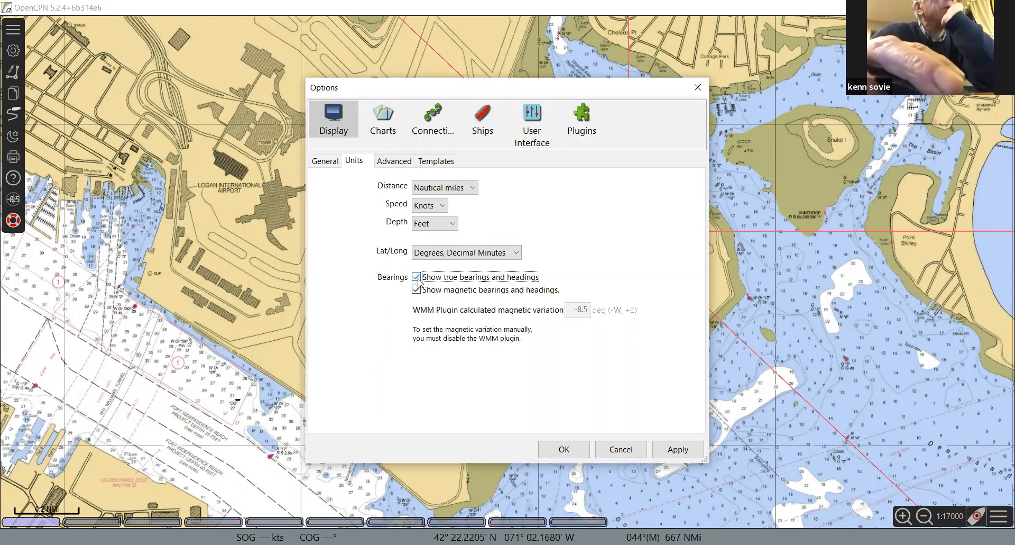
pyautogui.click(417, 277)
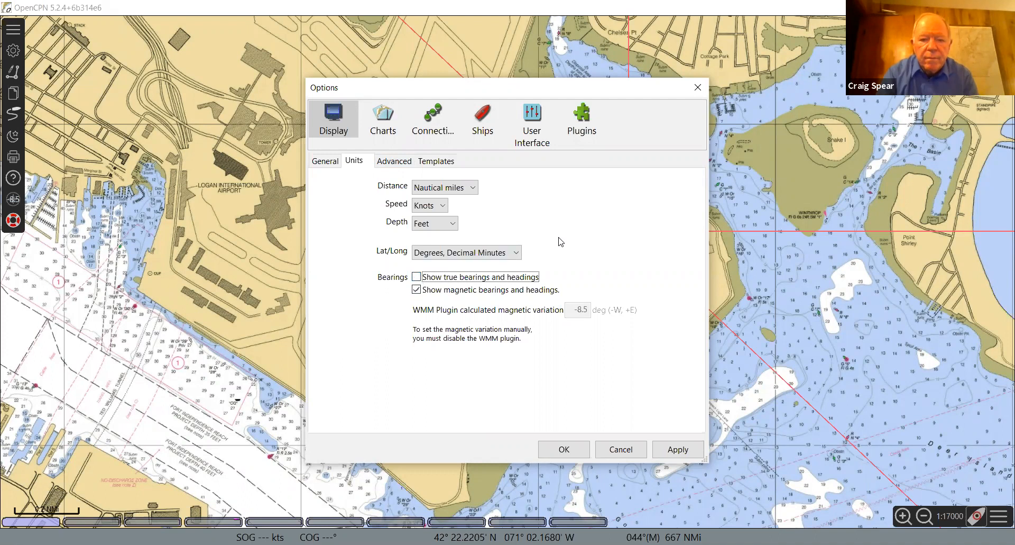
# - Review the advanced display settings and saved templates, and inspect the US_REGION02 entry among the chart file directories
pyautogui.click(395, 161)
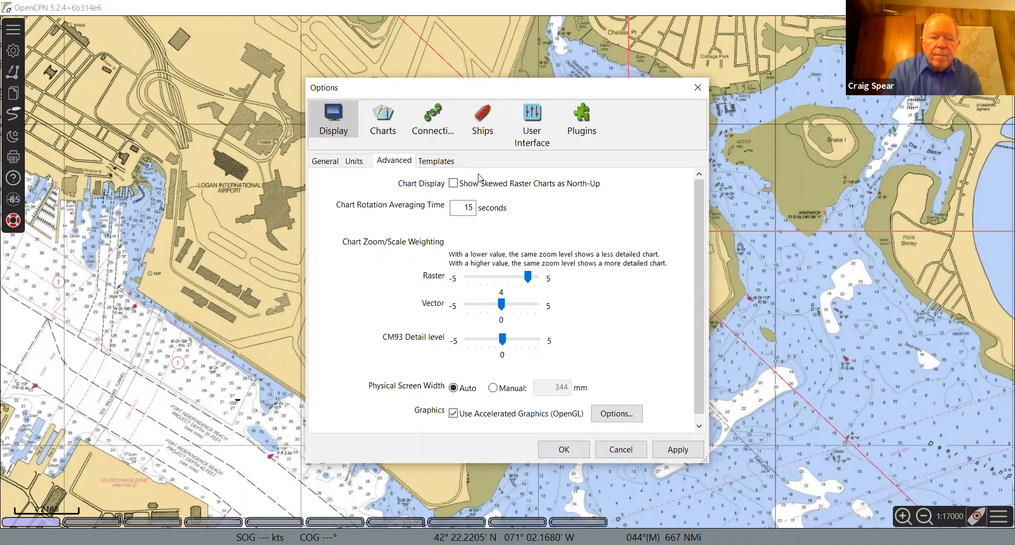
pyautogui.click(441, 161)
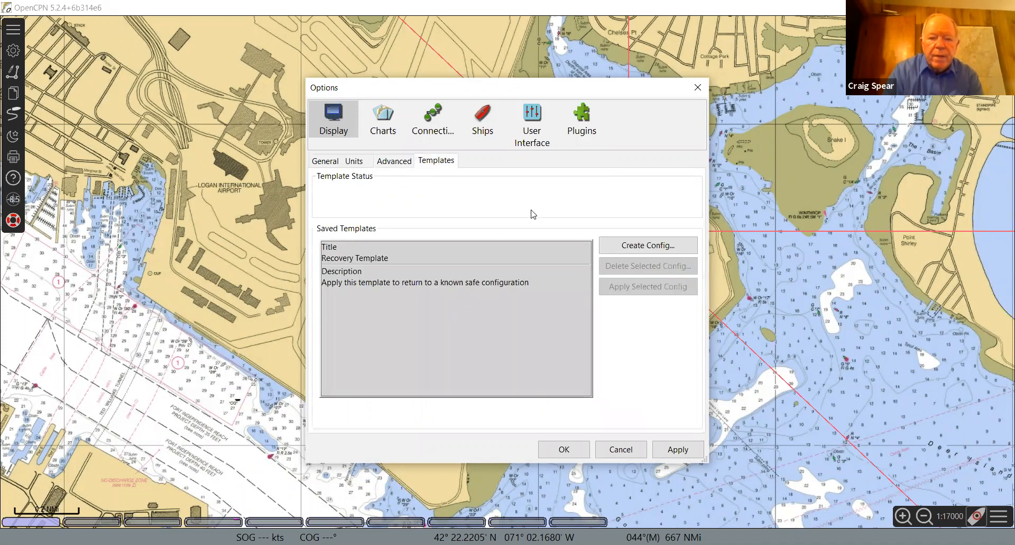
pyautogui.click(379, 123)
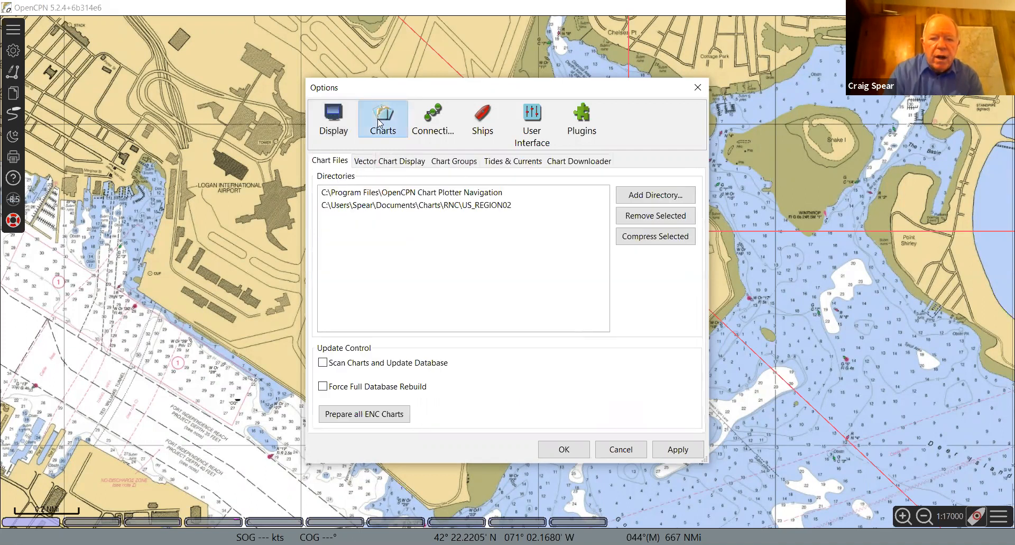
pyautogui.click(372, 207)
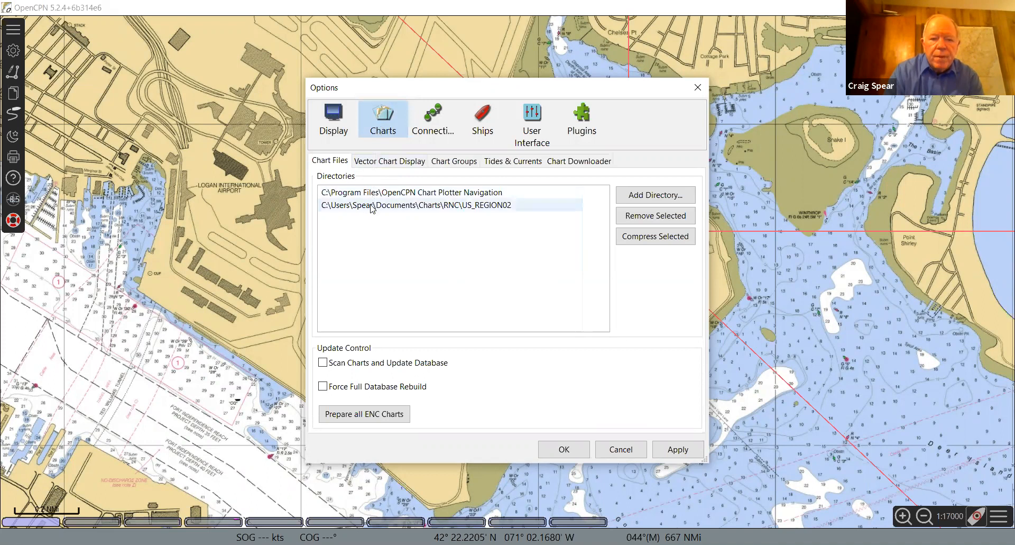
pyautogui.click(371, 206)
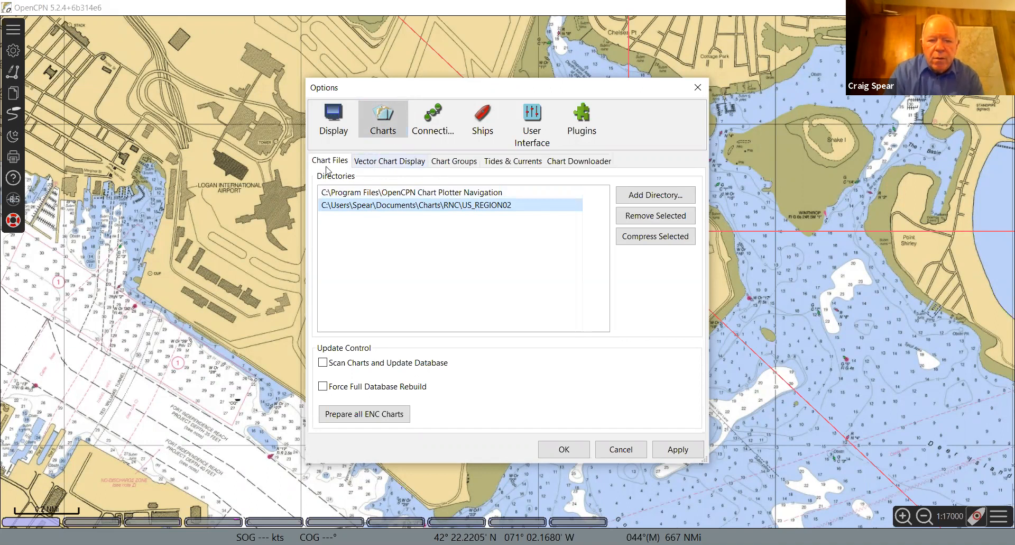
# - Open the list of available chart catalogs in the Chart Downloader
pyautogui.click(568, 163)
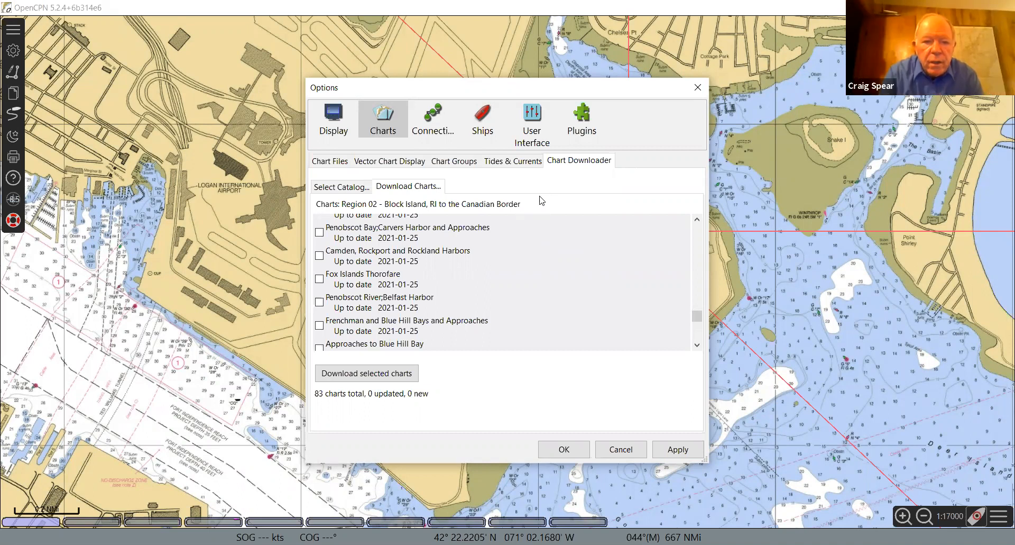
pyautogui.click(360, 186)
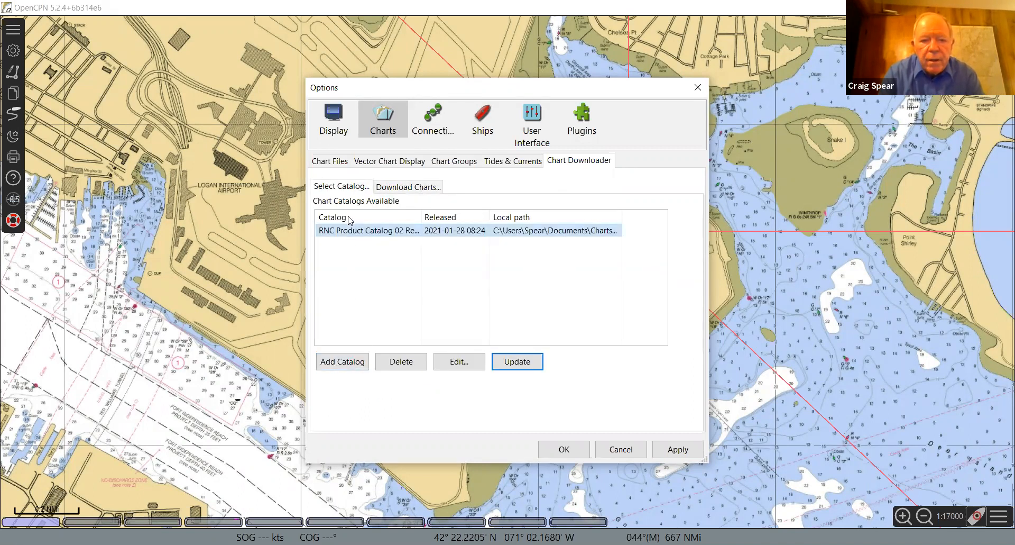
pyautogui.click(343, 361)
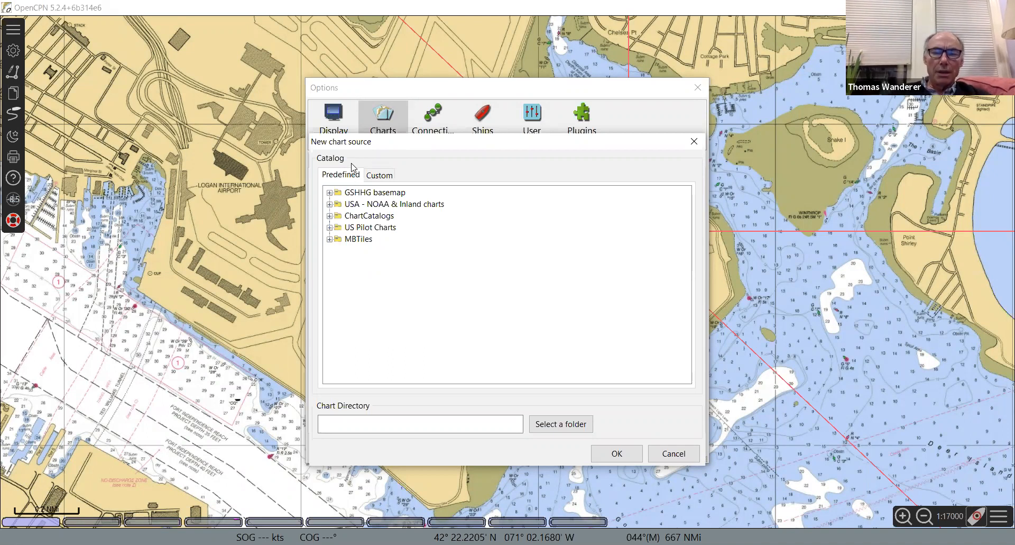
pyautogui.click(329, 205)
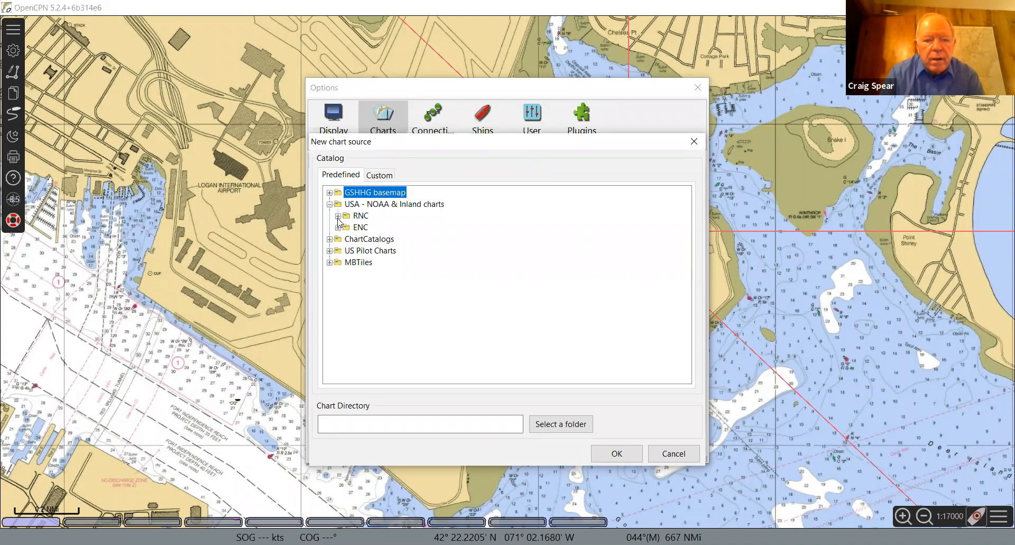
pyautogui.click(338, 216)
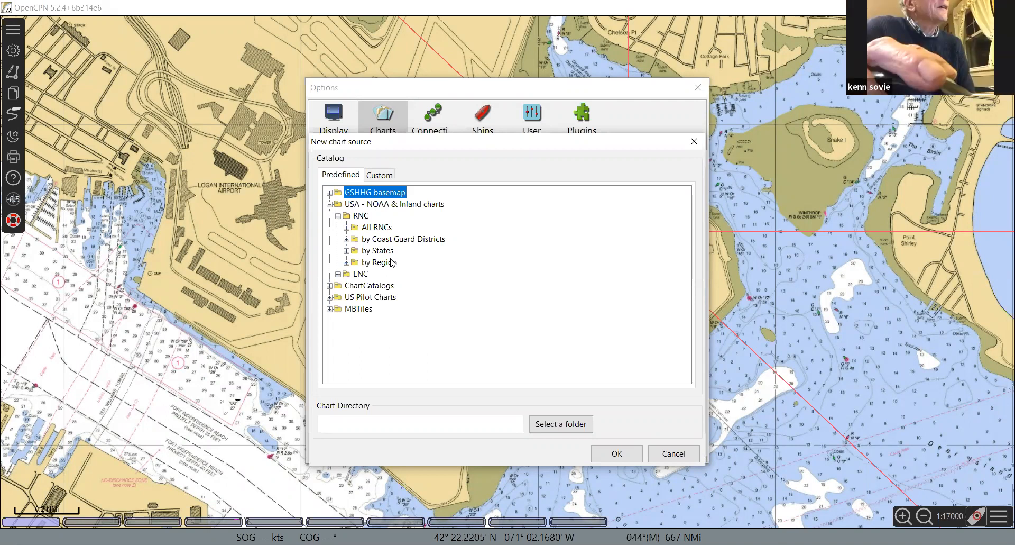
pyautogui.click(669, 459)
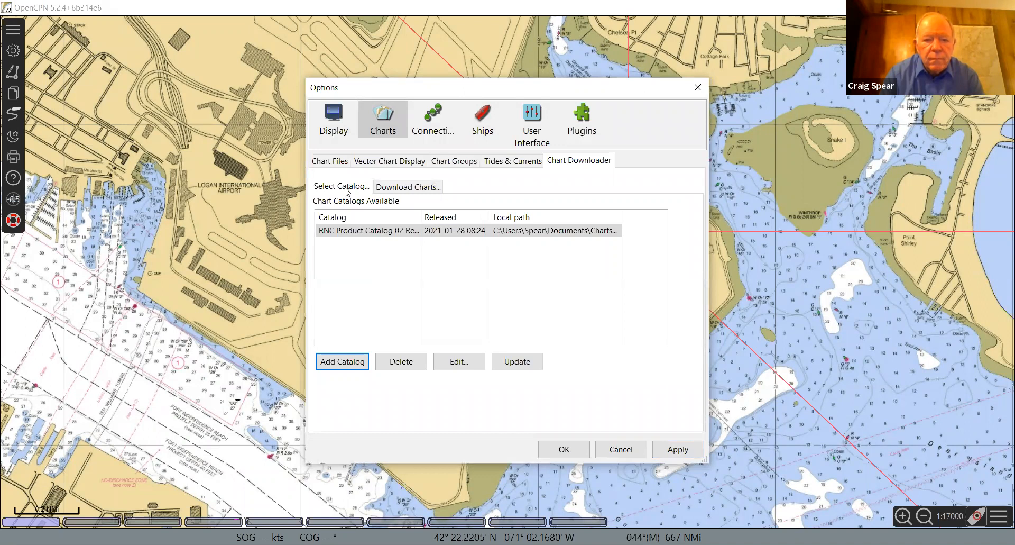
# - Add the predefined NOAA RNC catalog "Region 02 - Block Island, RI to the Canadian Border" with its US_REGION02 chart directory
pyautogui.click(350, 364)
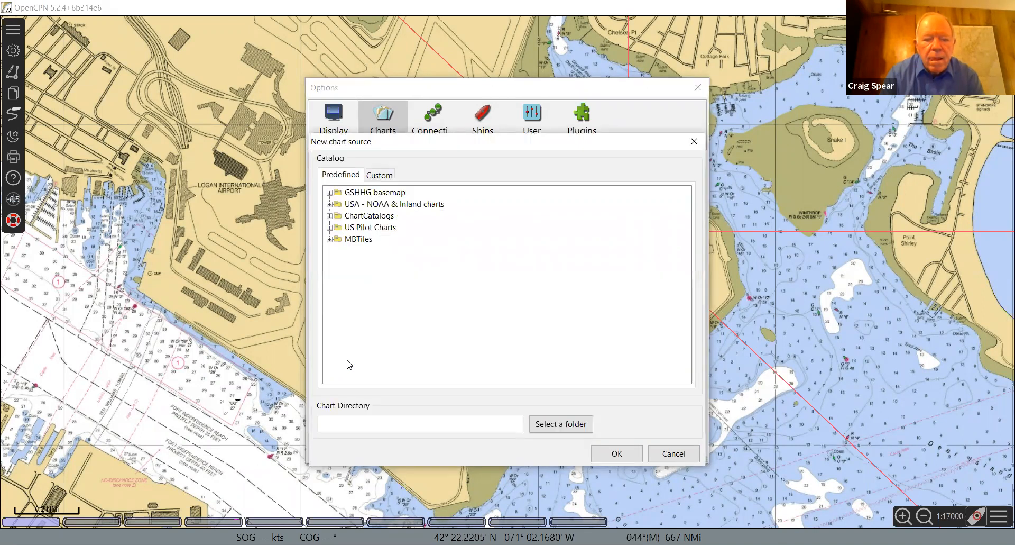
pyautogui.click(330, 204)
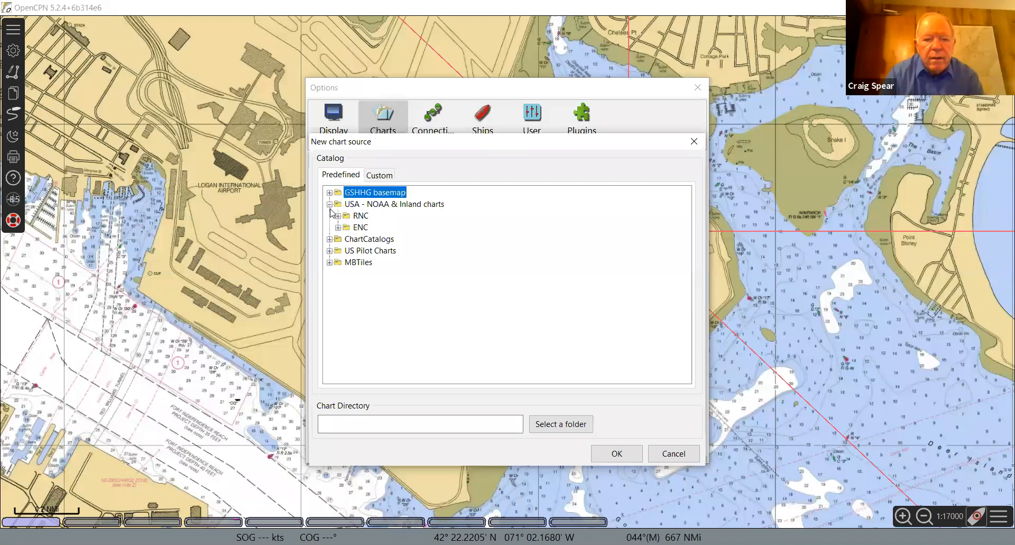
pyautogui.click(338, 216)
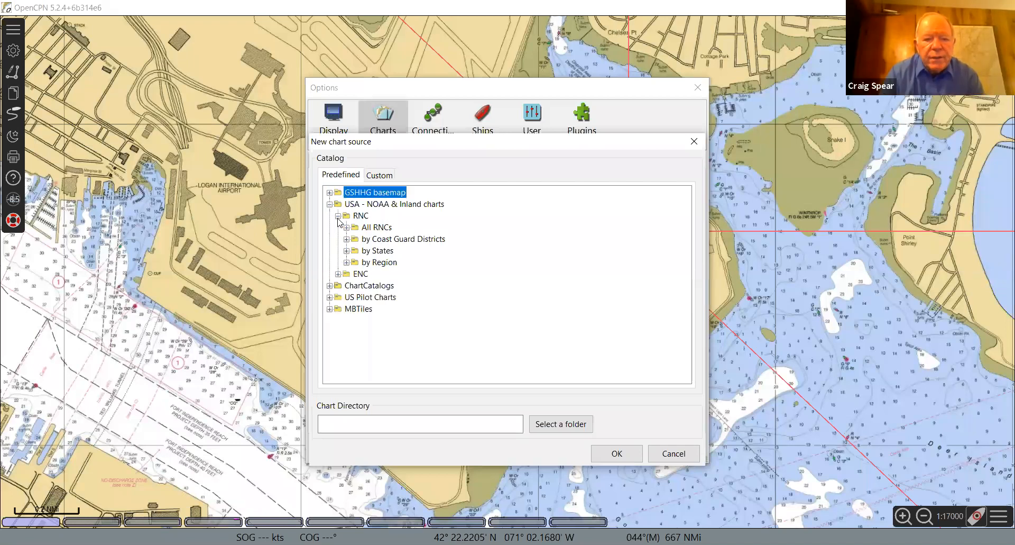
pyautogui.click(346, 263)
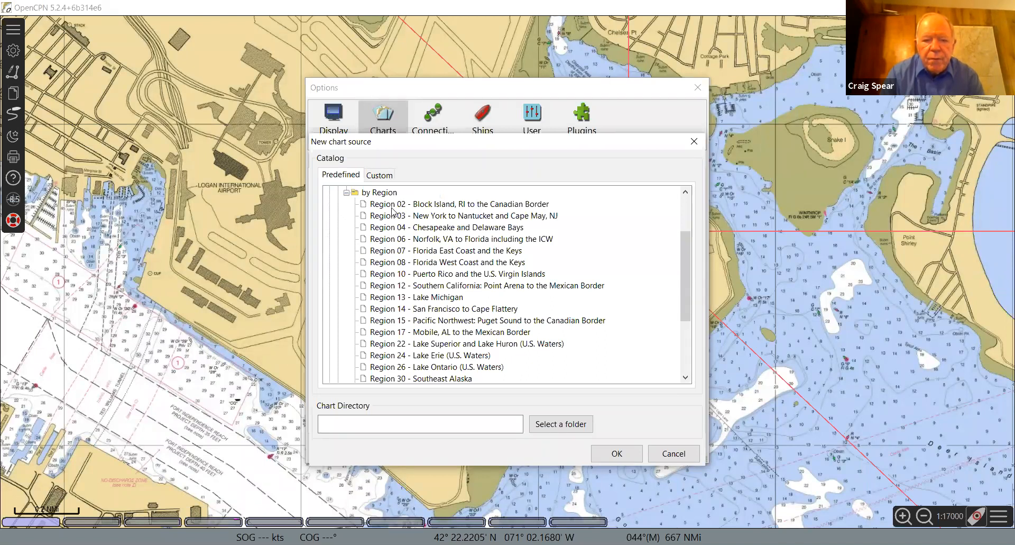
pyautogui.click(496, 205)
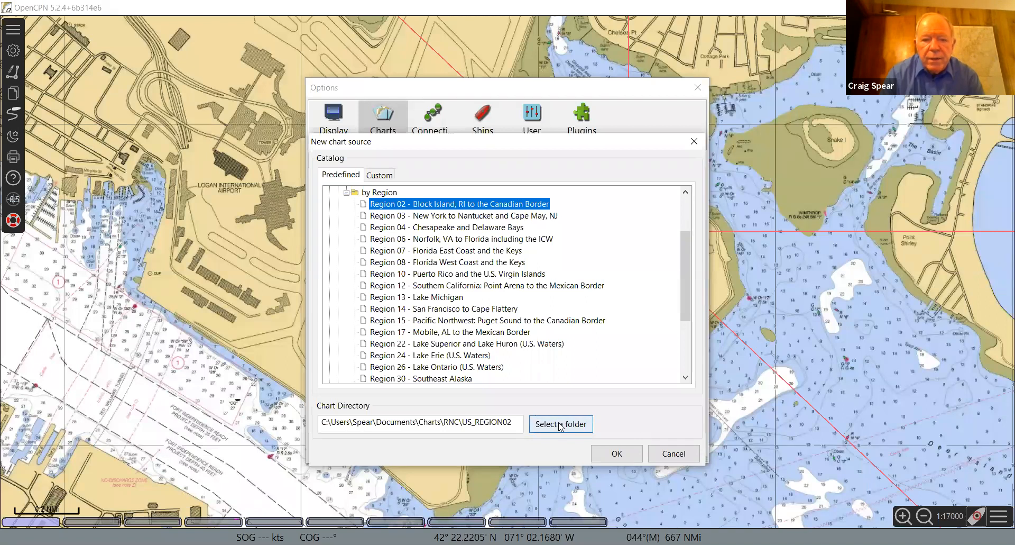
pyautogui.click(609, 454)
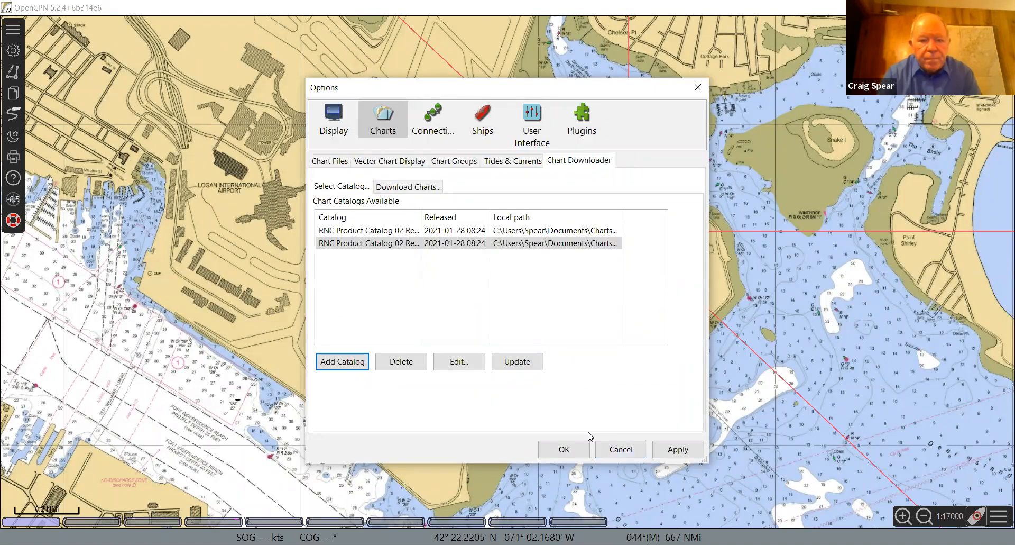
# - Update the newly added Region 02 catalog and confirm its source name, URL and chart directory unedited
pyautogui.click(523, 363)
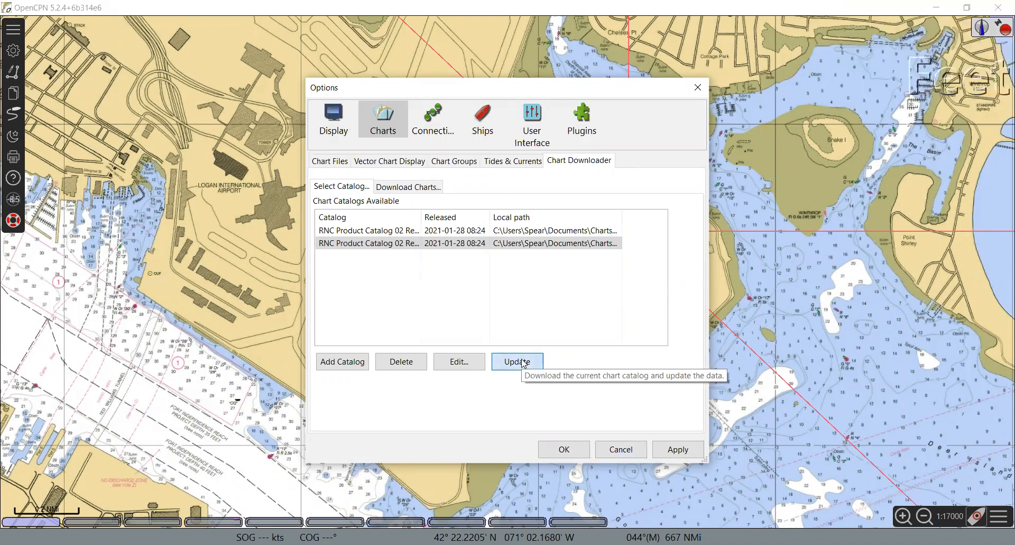
pyautogui.click(453, 365)
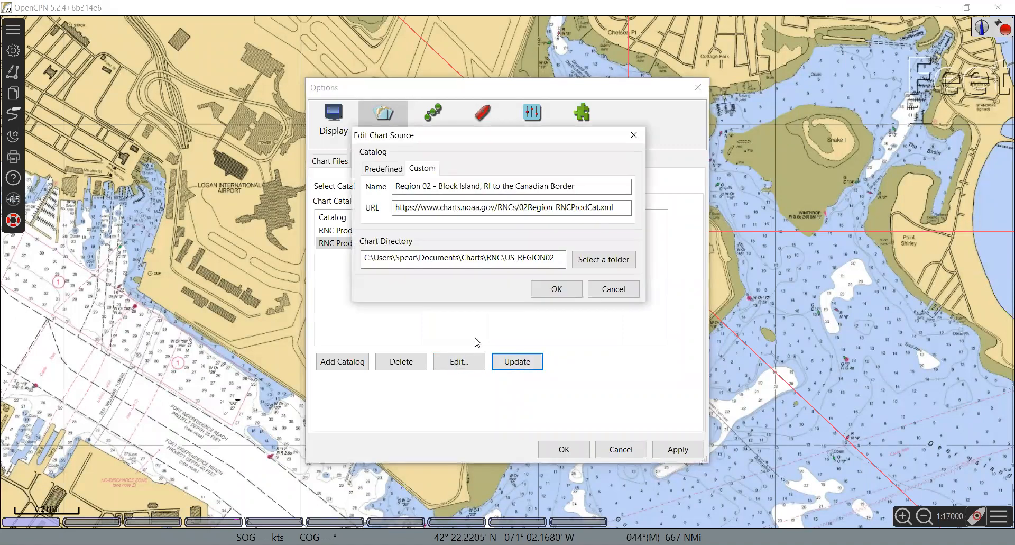
pyautogui.click(555, 290)
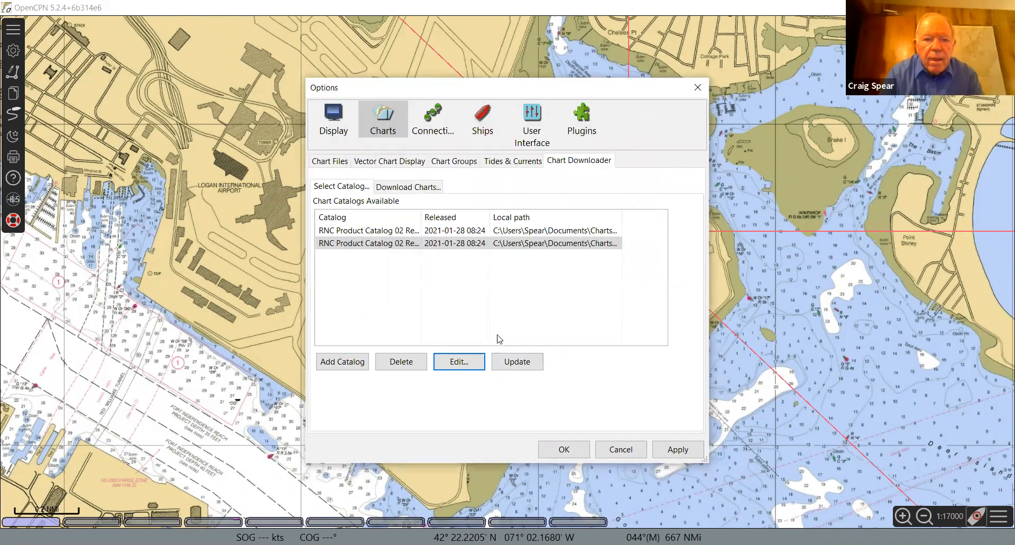
# - Refresh the second Region 02 catalog in the list from its source and apply the chart options
pyautogui.click(484, 244)
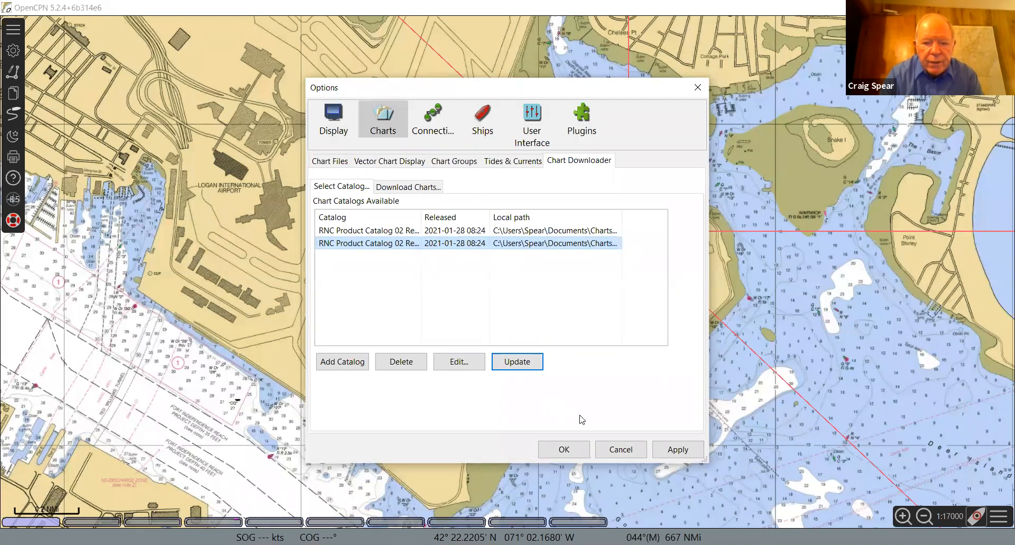
pyautogui.click(668, 450)
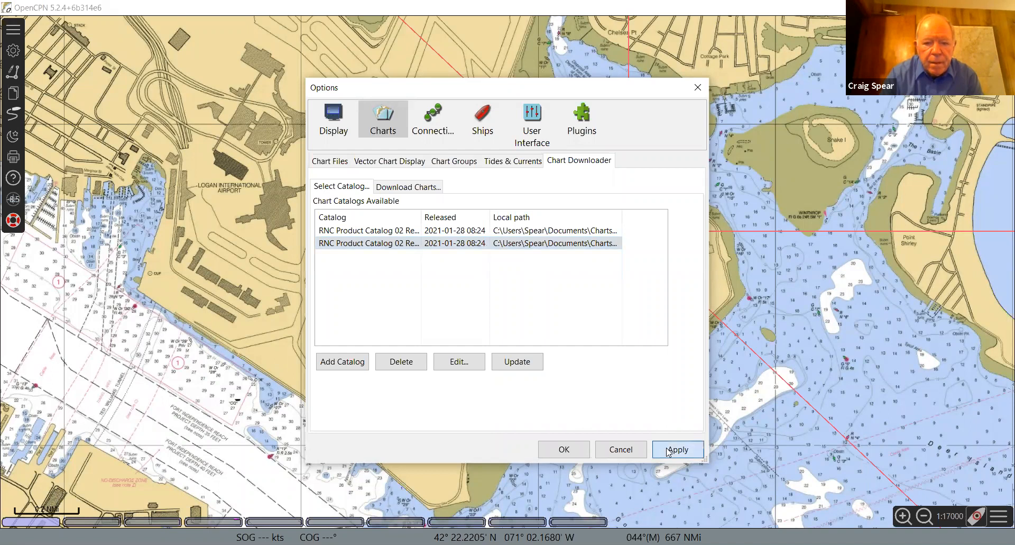
pyautogui.click(531, 364)
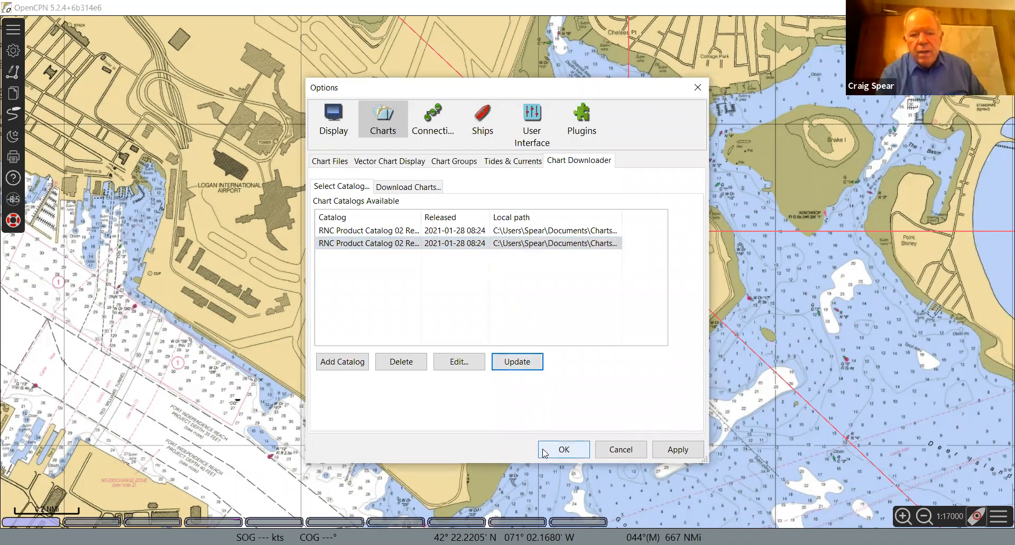
pyautogui.click(677, 450)
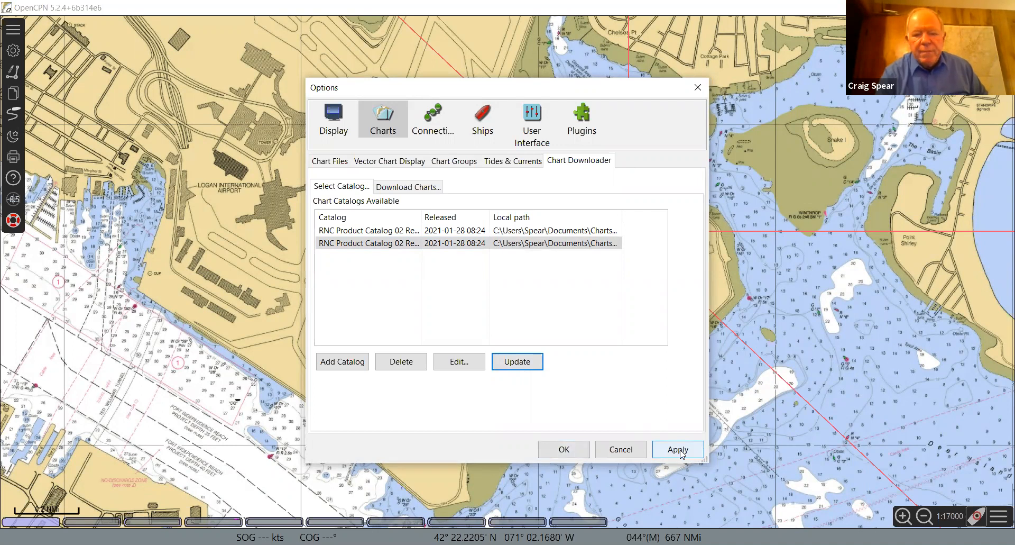
pyautogui.click(680, 452)
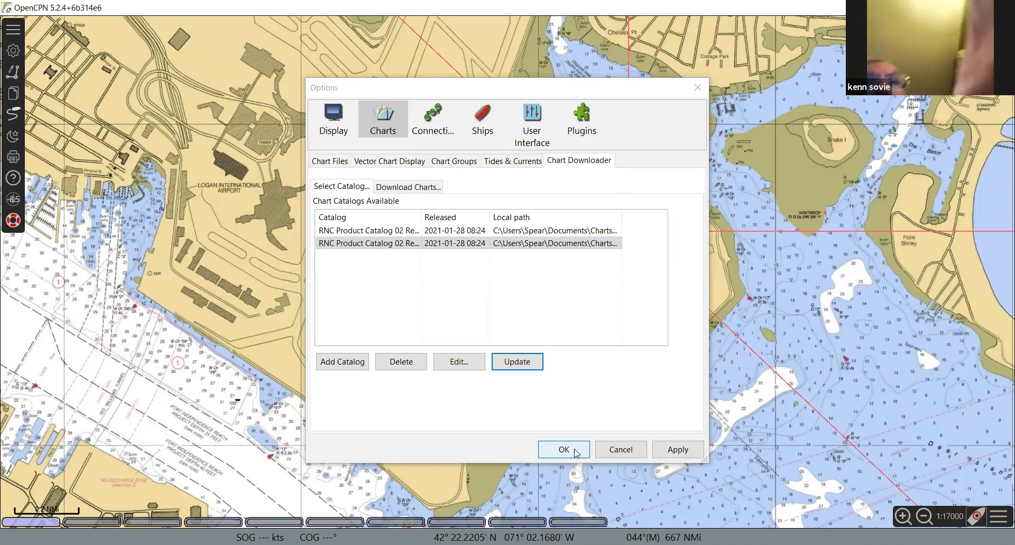
pyautogui.click(517, 247)
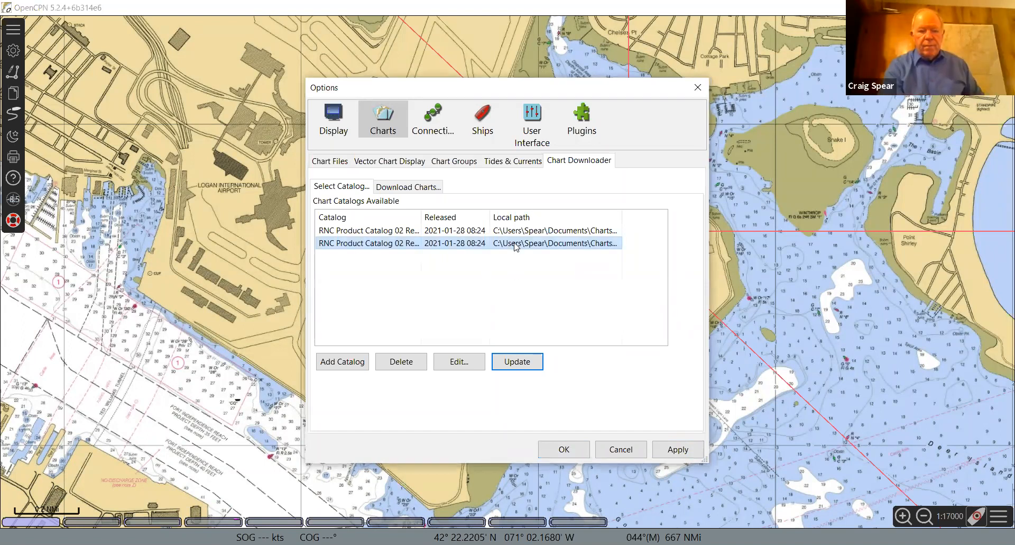
pyautogui.click(510, 364)
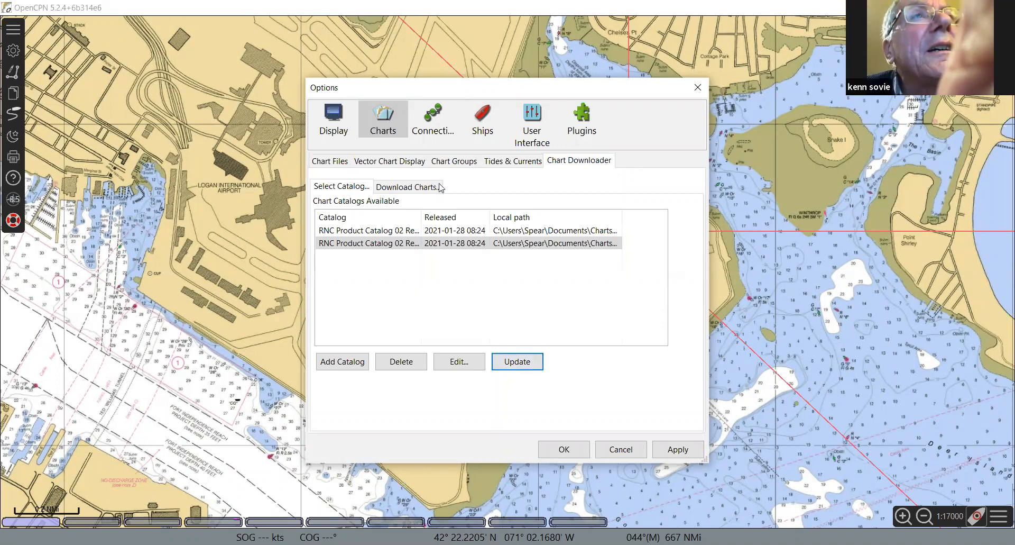
pyautogui.click(402, 165)
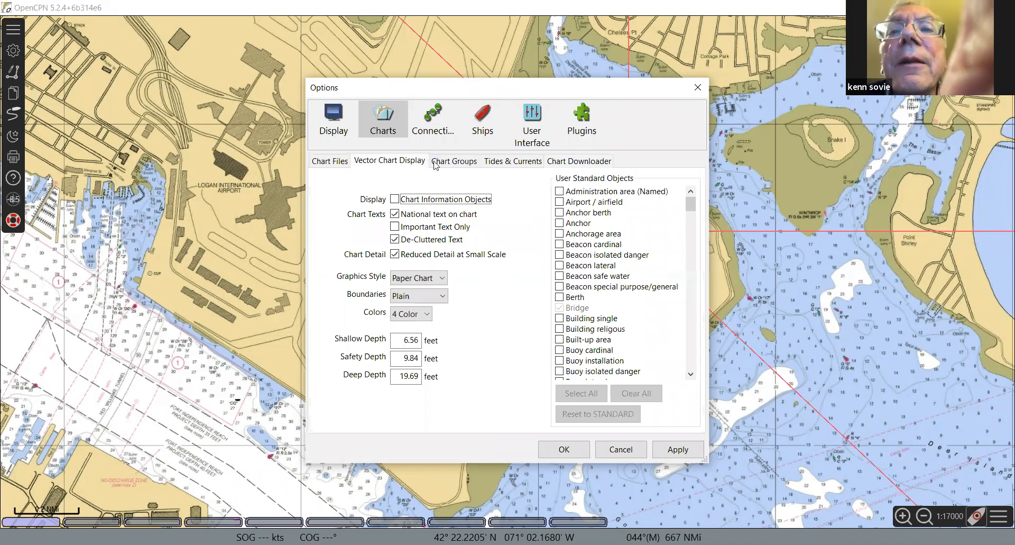
pyautogui.click(506, 164)
pyautogui.click(466, 165)
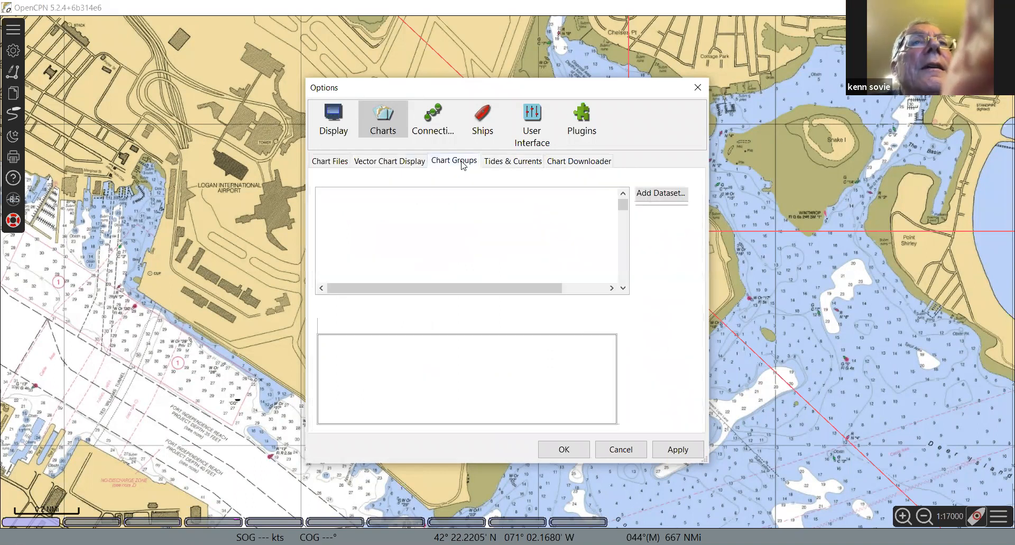
pyautogui.click(573, 160)
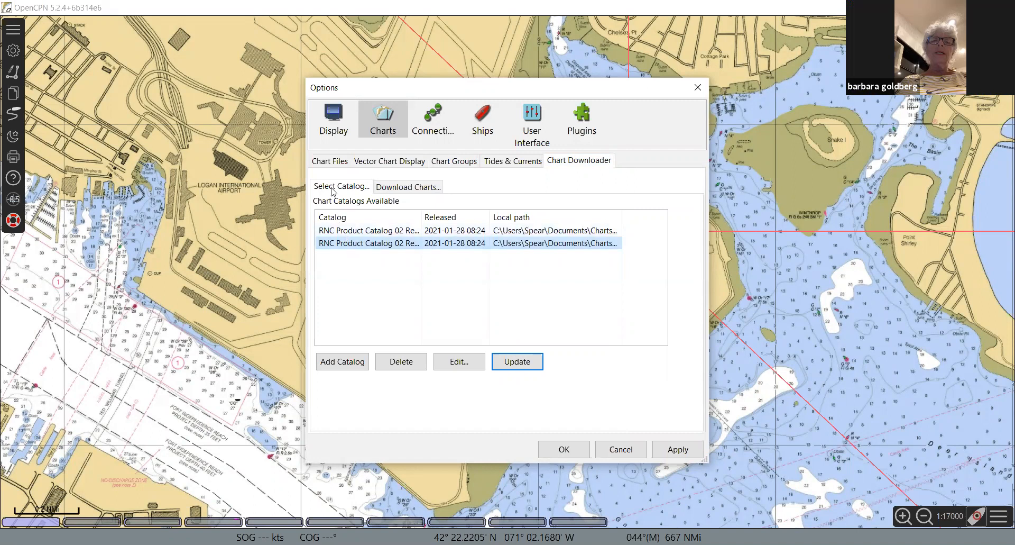
# - Enable scanning charts with database update and a forced full database rebuild in the chart file options, and prepare all ENC charts
pyautogui.click(328, 161)
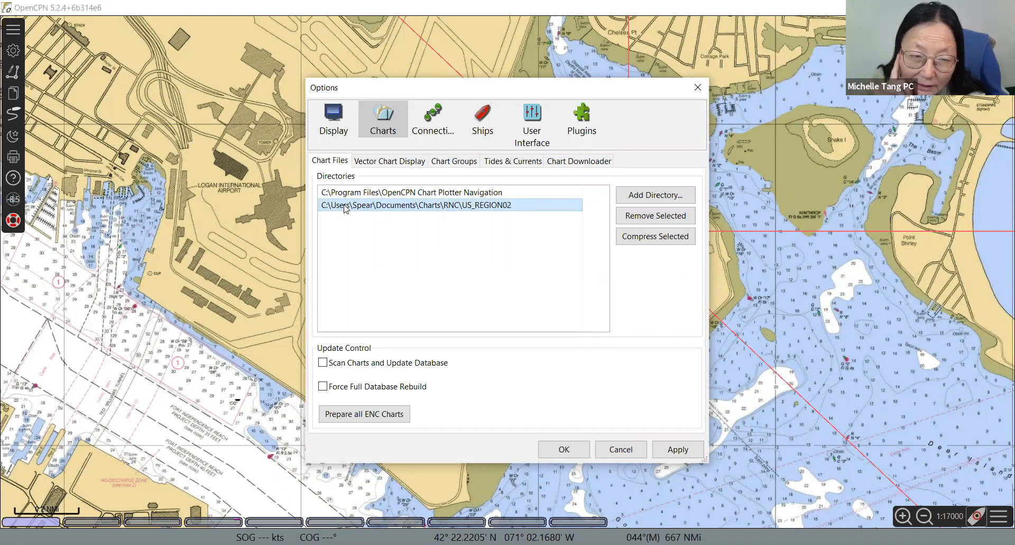
pyautogui.click(328, 365)
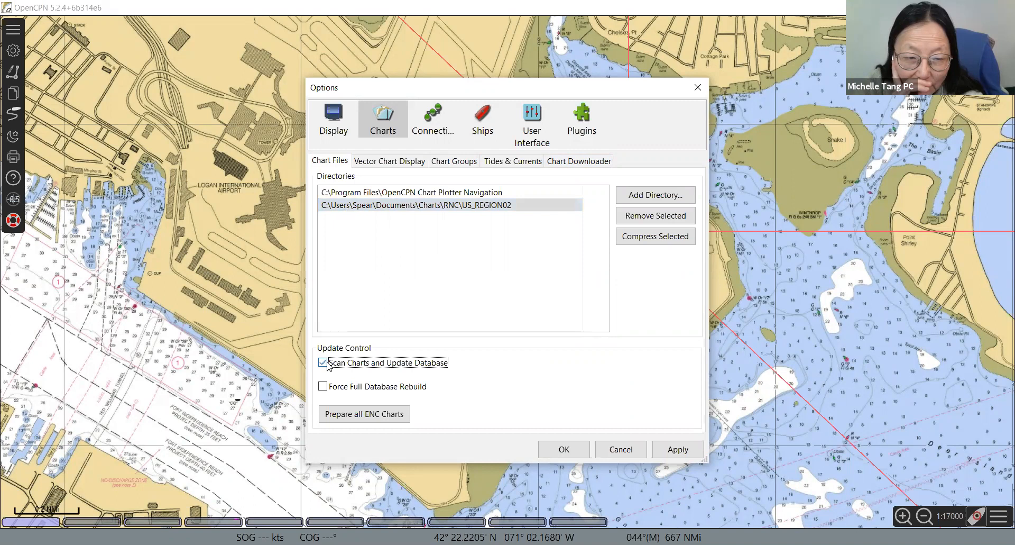
pyautogui.click(323, 387)
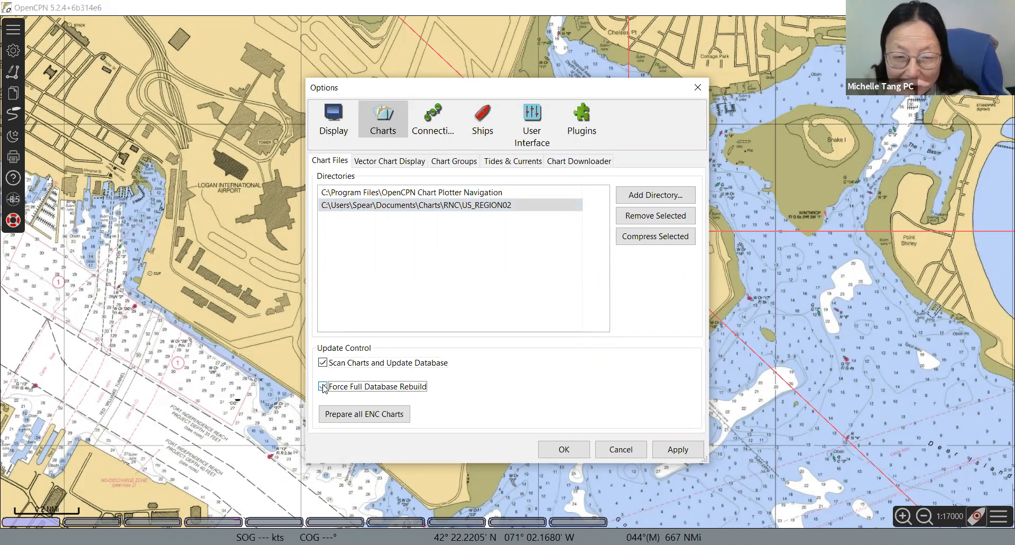
pyautogui.click(355, 418)
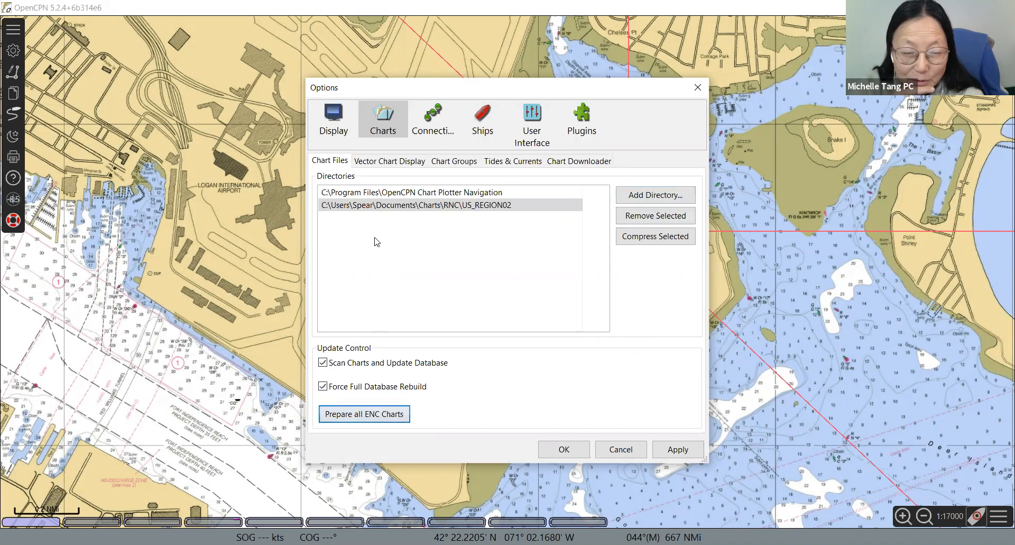
pyautogui.click(327, 131)
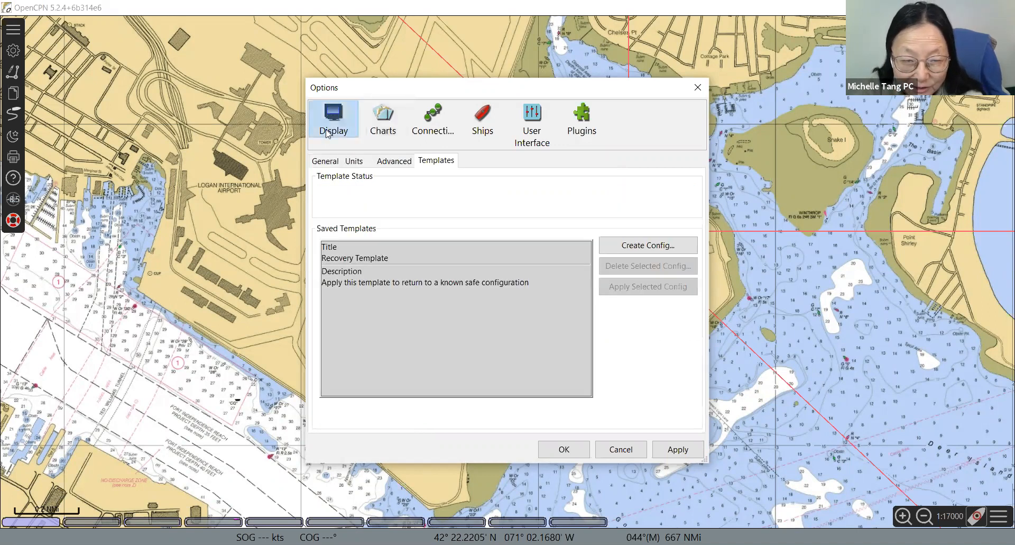
pyautogui.click(382, 133)
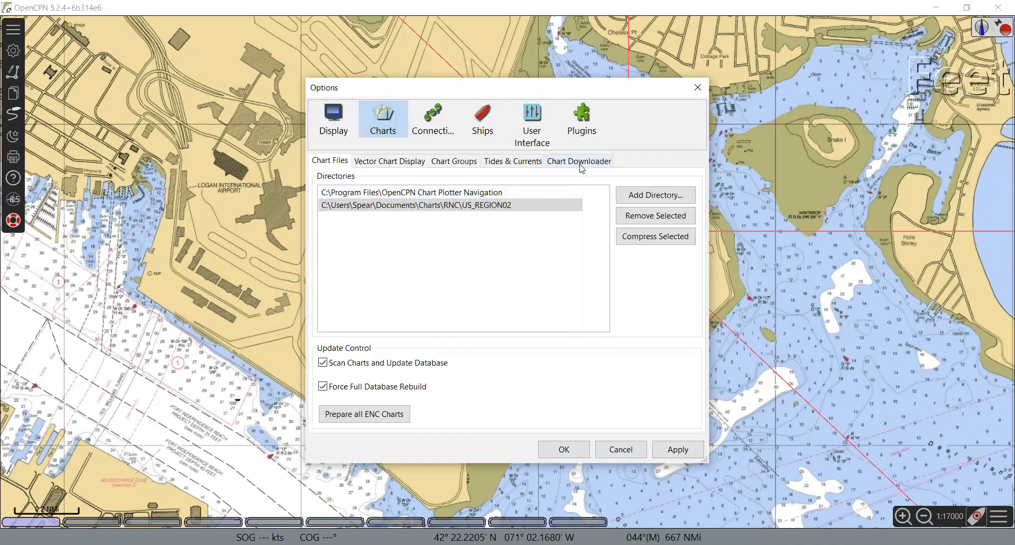
pyautogui.click(582, 161)
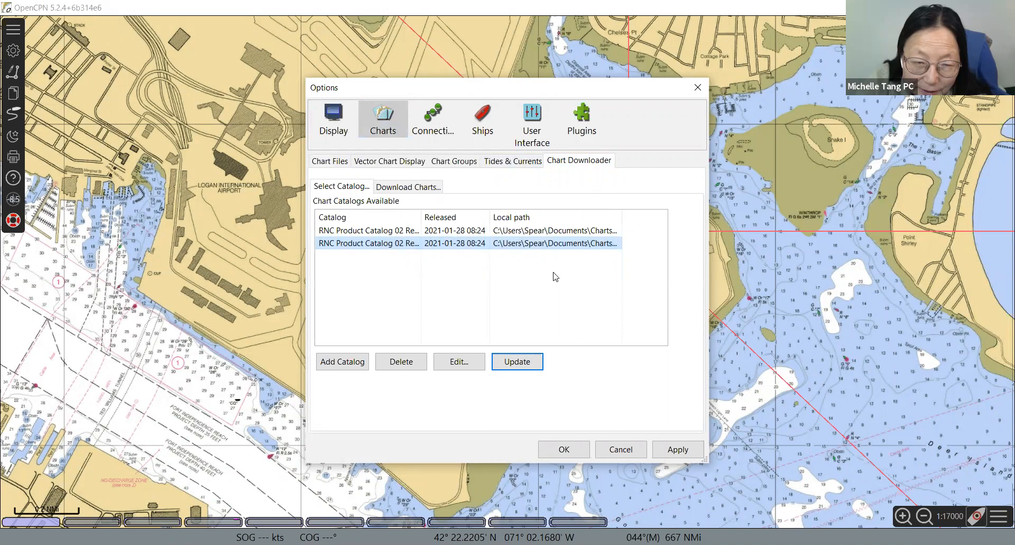
pyautogui.click(347, 363)
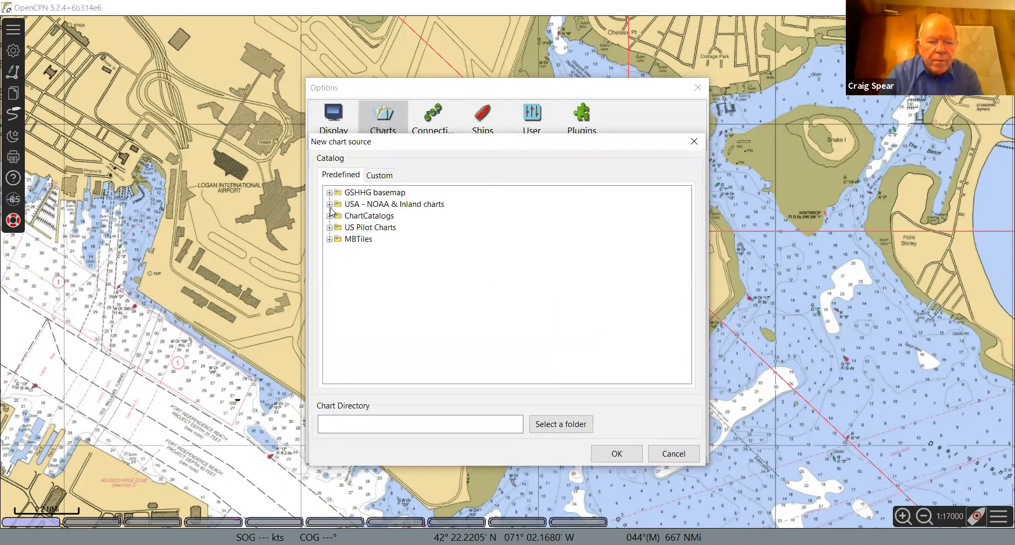
pyautogui.click(330, 205)
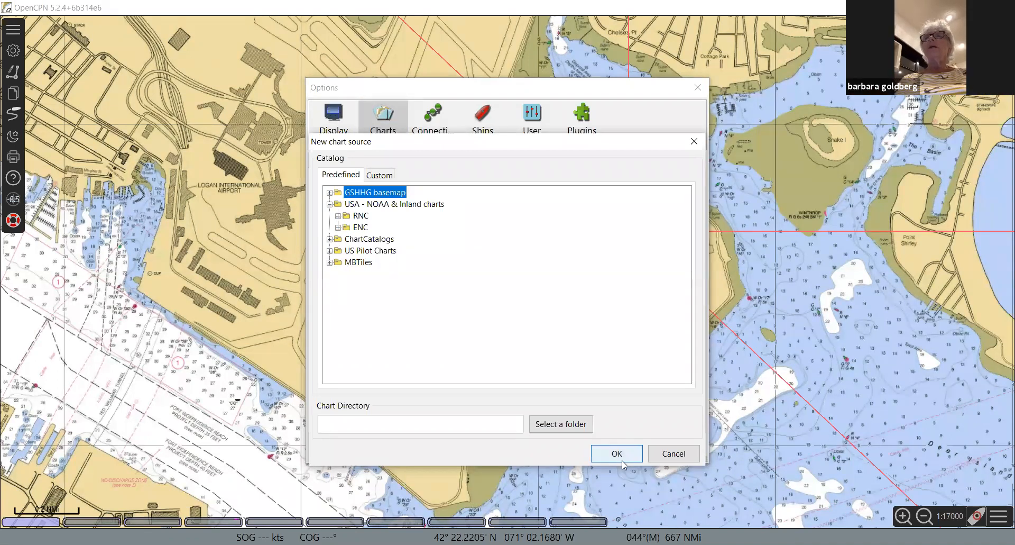
pyautogui.click(673, 454)
# - Check the source name, URL and chart directory of the second Region 02 catalog, leaving them unedited
pyautogui.doubleClick(527, 245)
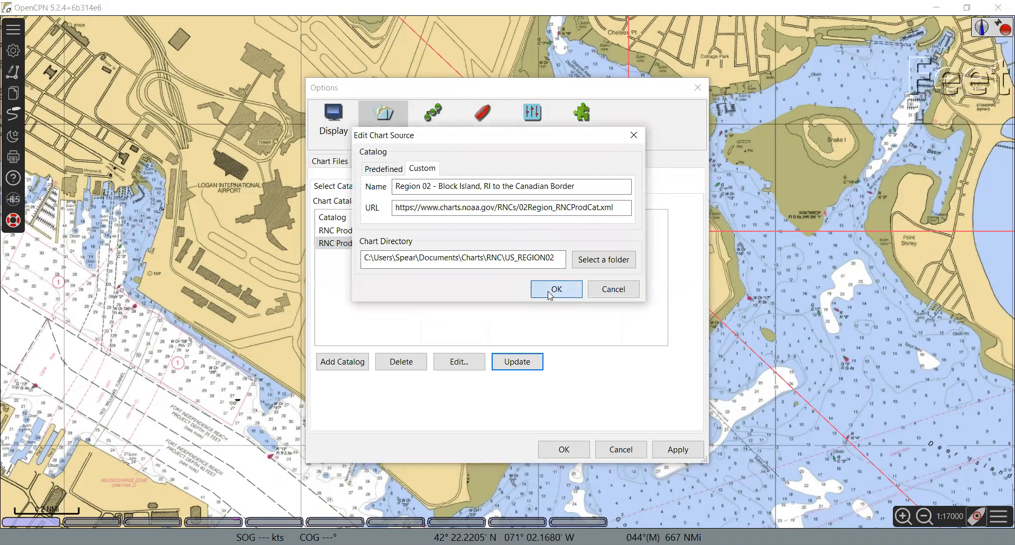
pyautogui.click(550, 294)
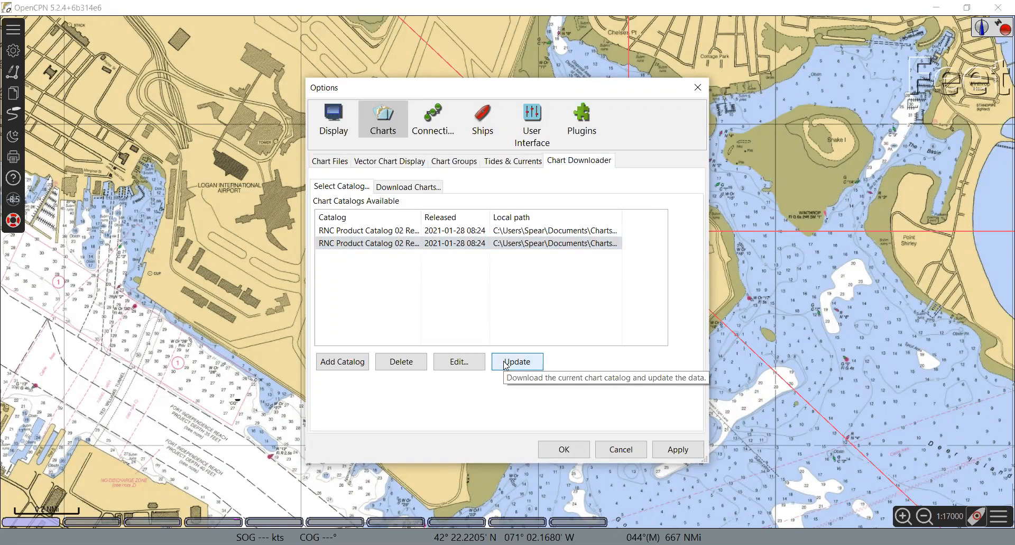
pyautogui.click(464, 364)
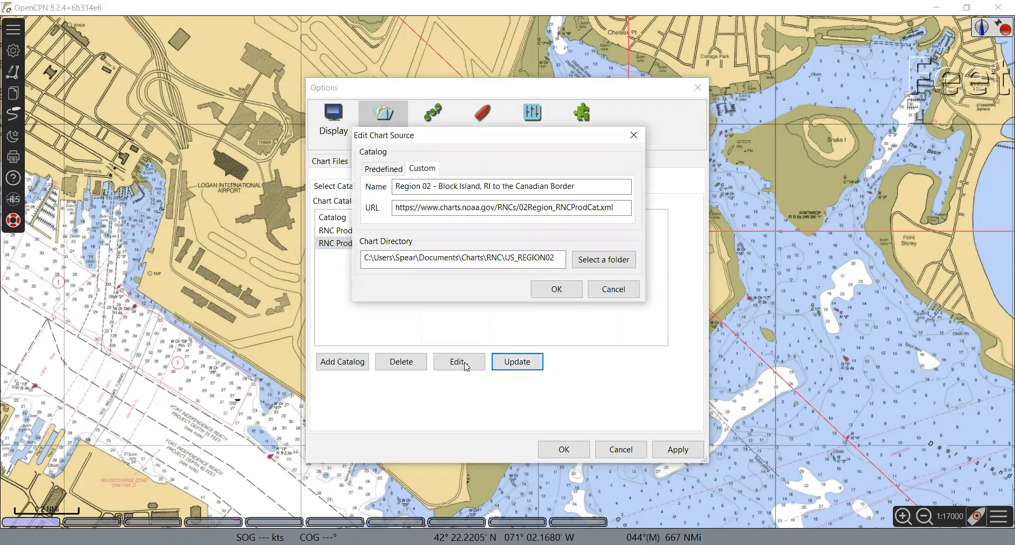
pyautogui.click(546, 293)
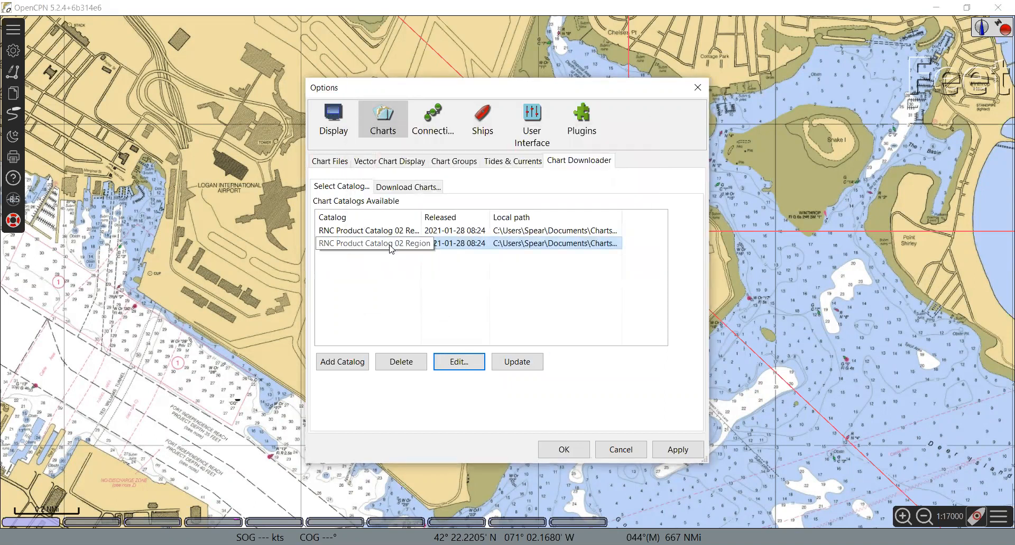
pyautogui.press('Tab')
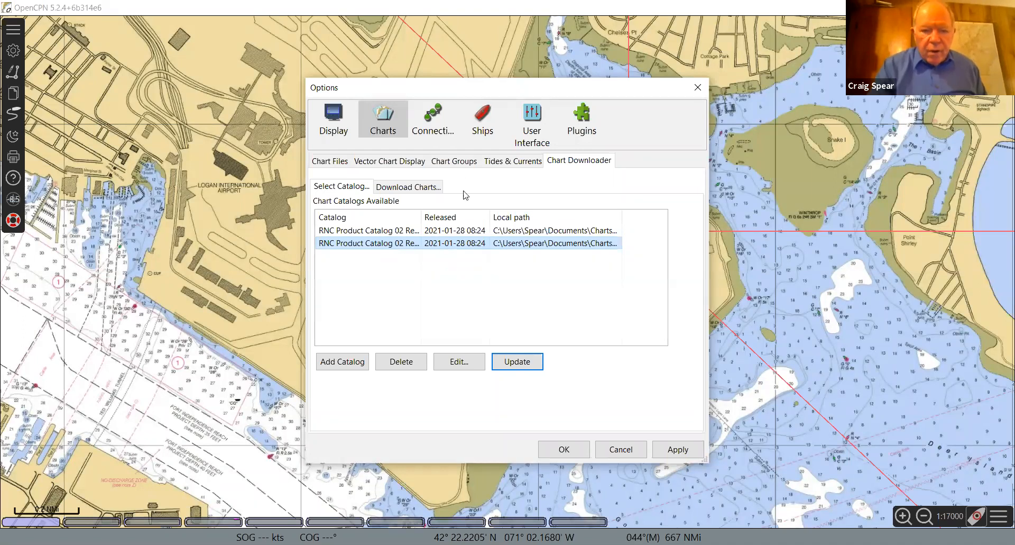
# - Examine the Region 02 charts offered for download and their update status, and return to the list of catalogs
pyautogui.click(423, 187)
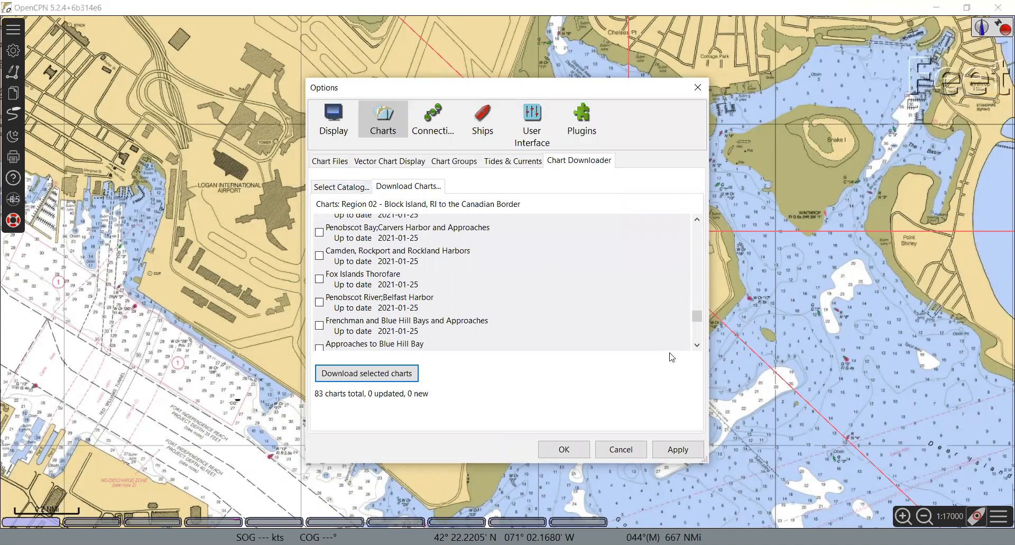
pyautogui.moveTo(698, 316); pyautogui.dragTo(698, 227)
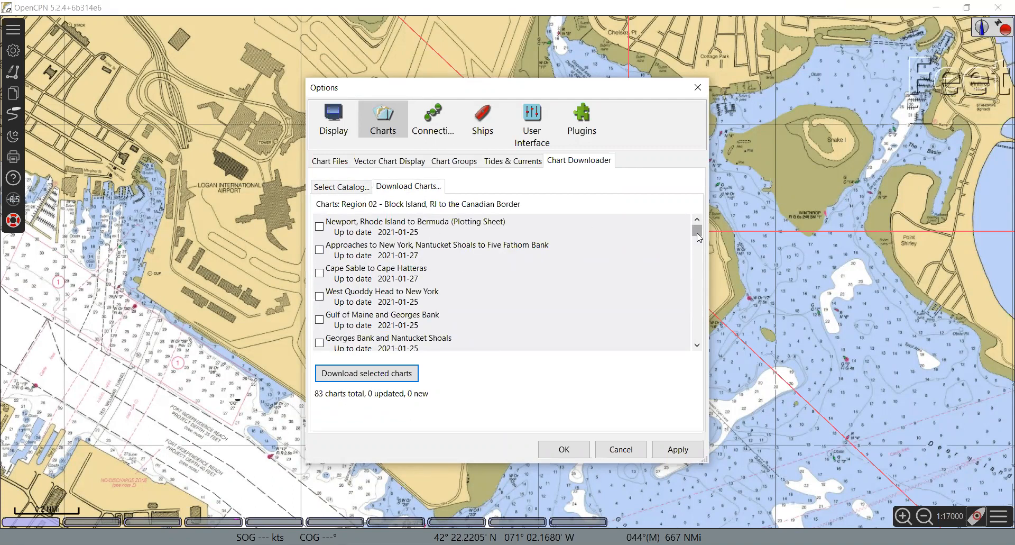
pyautogui.rightClick(698, 262)
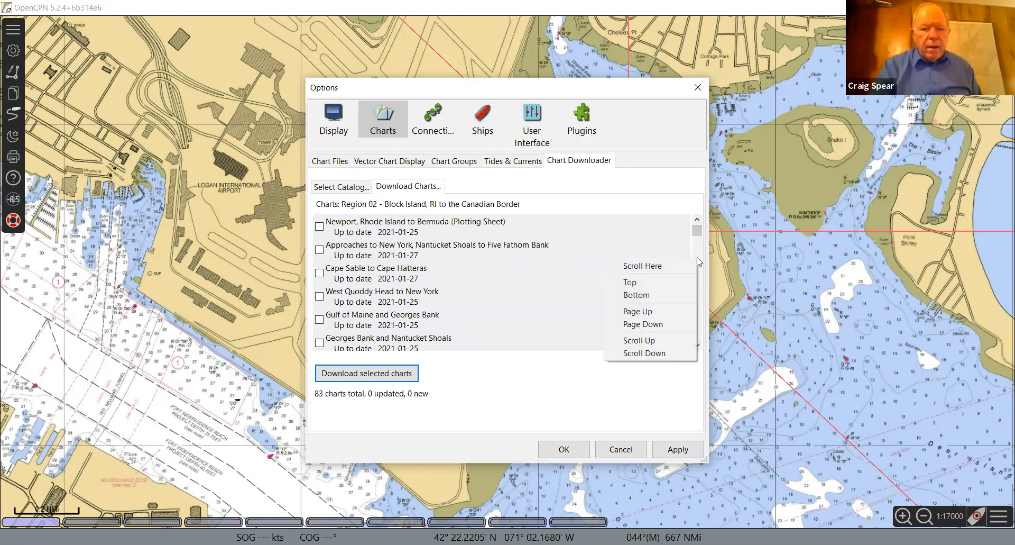
pyautogui.click(547, 202)
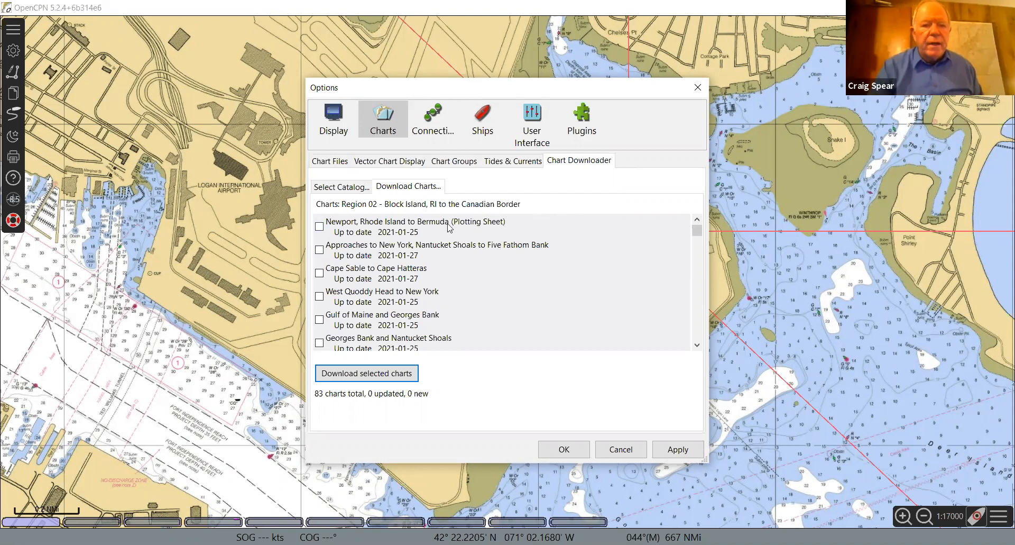
pyautogui.click(334, 188)
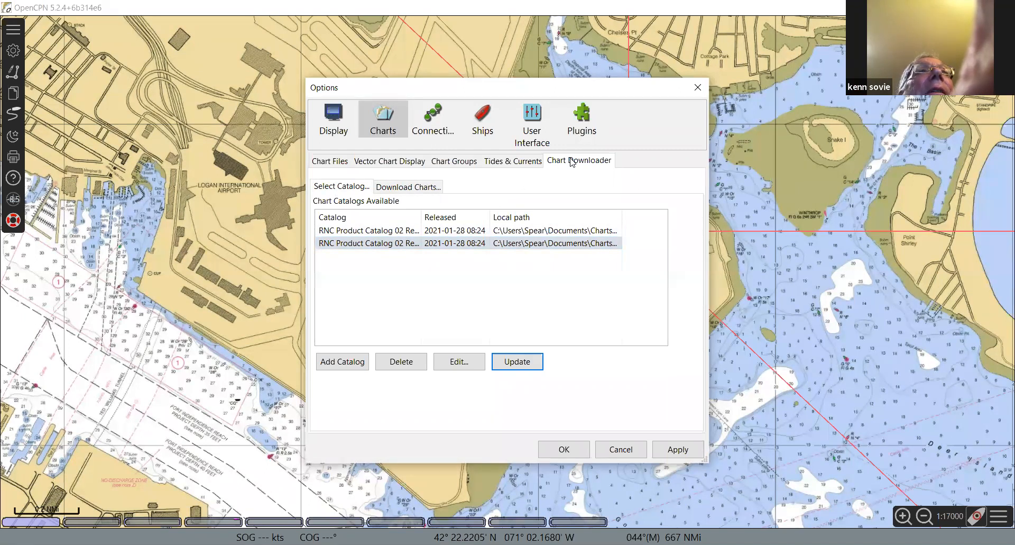
pyautogui.click(403, 189)
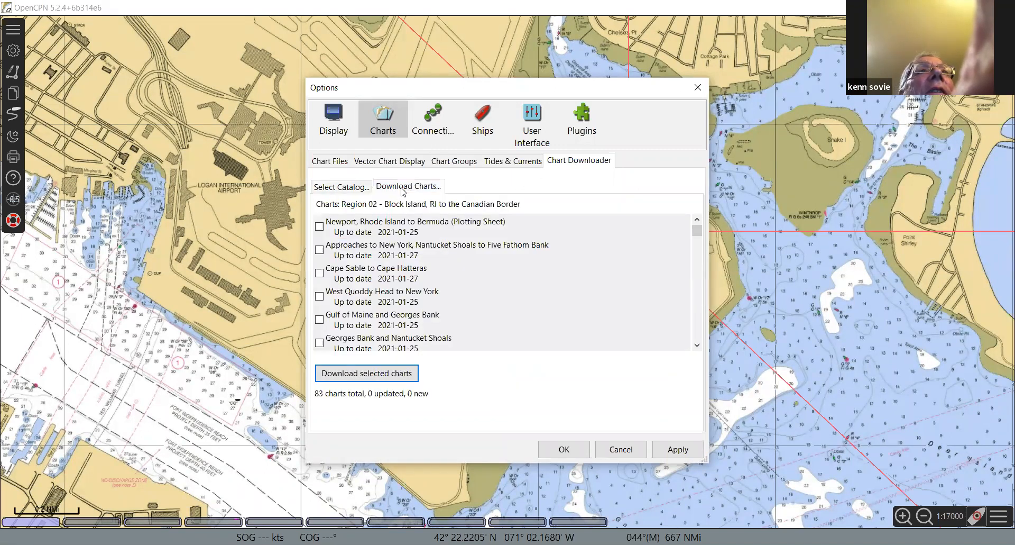
pyautogui.click(340, 188)
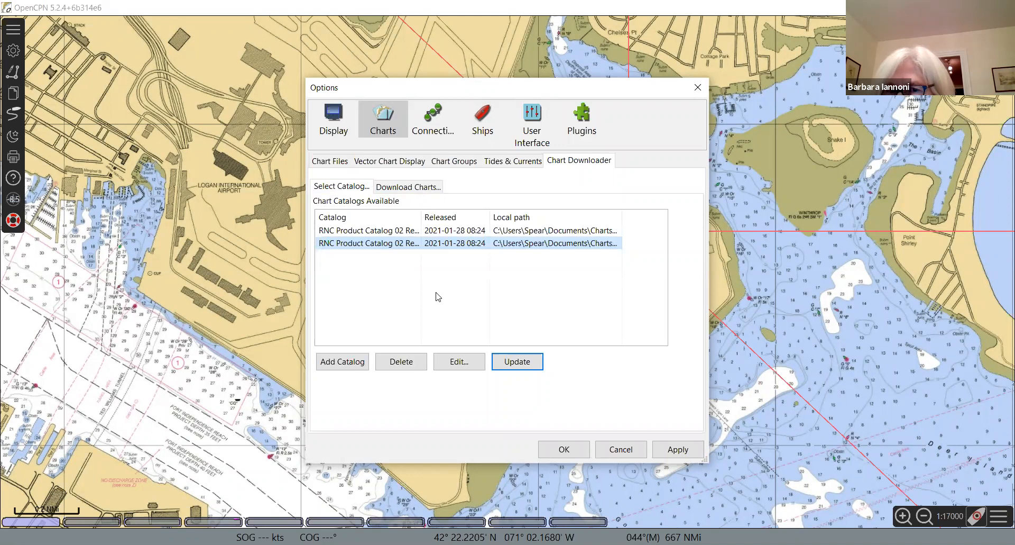
# - Add the predefined NOAA RNC catalog "Region 02 - Block Island, RI to the Canadian Border" once more, with the US_REGION02 chart directory
pyautogui.click(342, 363)
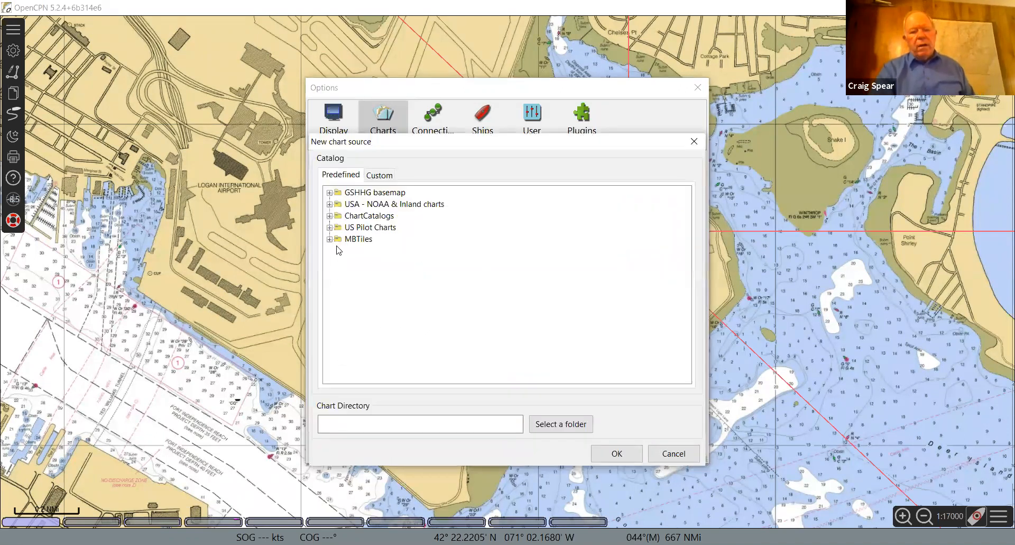
pyautogui.click(329, 204)
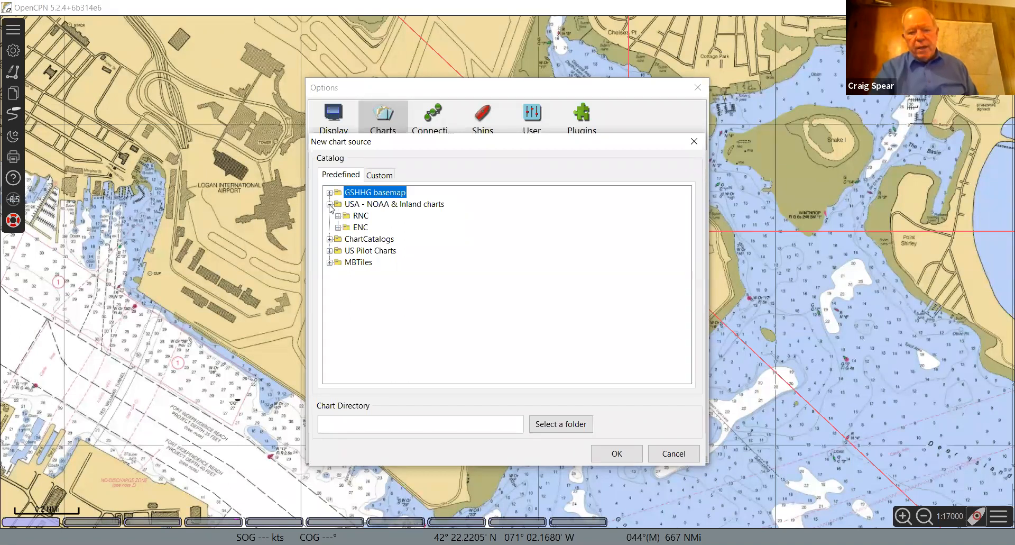
pyautogui.click(338, 216)
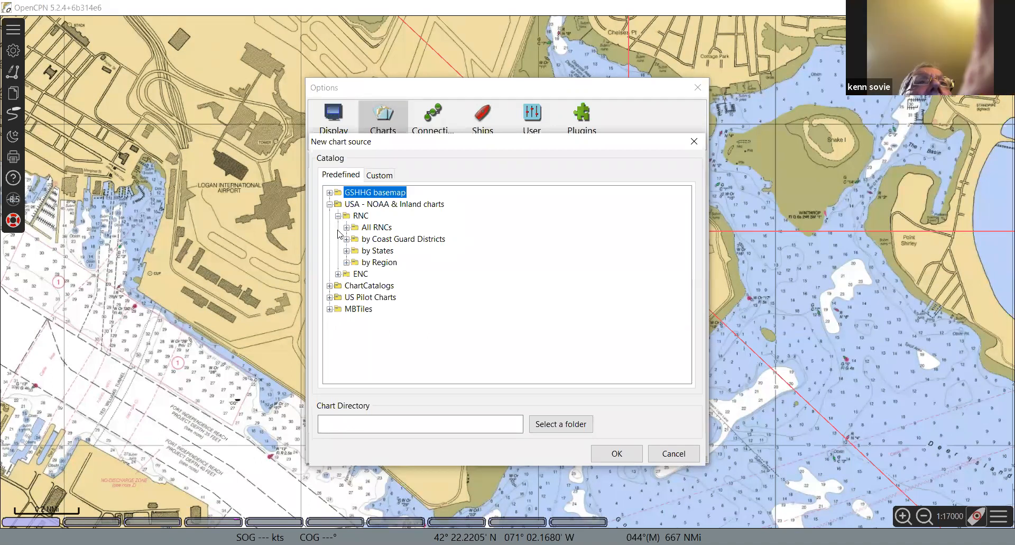
pyautogui.click(347, 262)
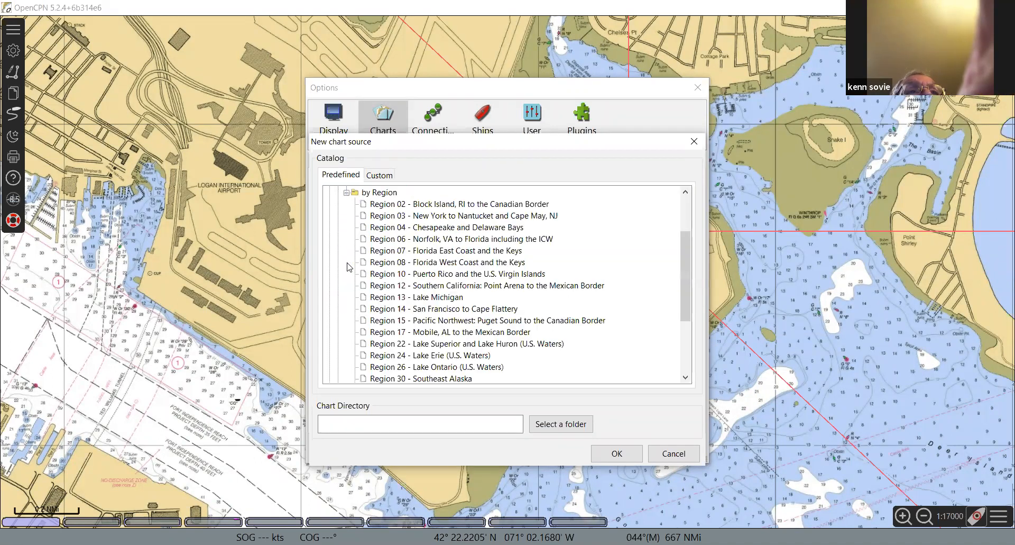
pyautogui.click(386, 206)
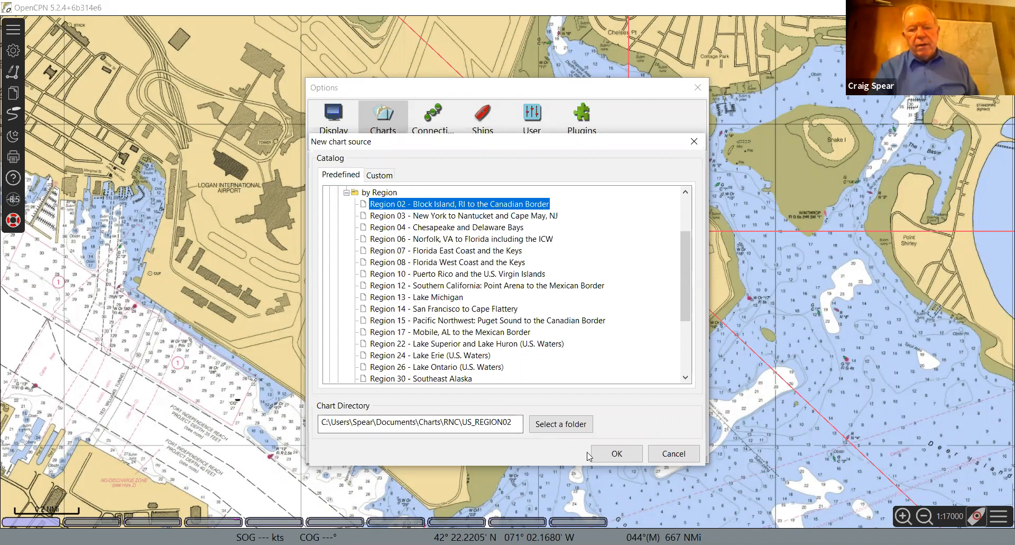
pyautogui.click(616, 456)
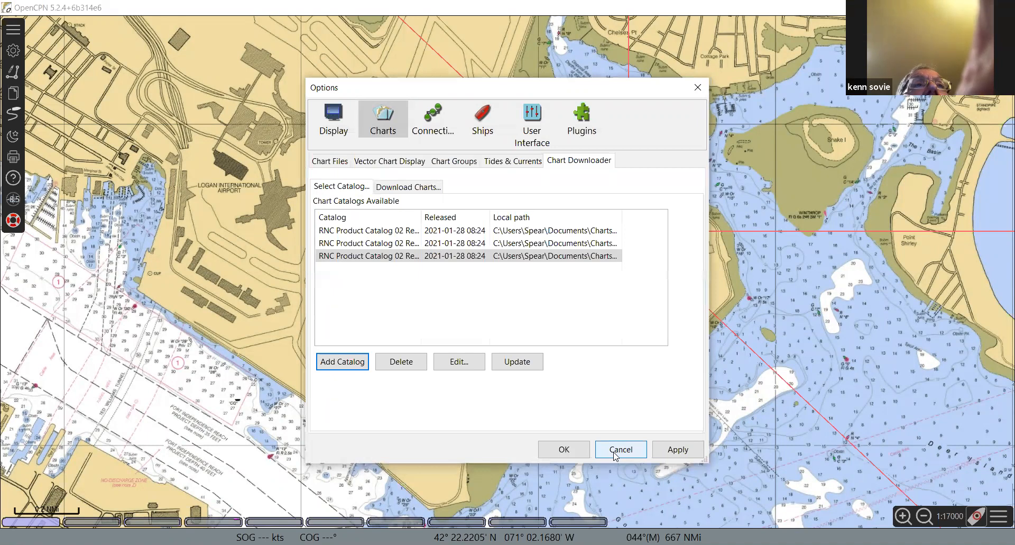
# - Delete the third Region 02 catalog from the list of available catalogs
pyautogui.click(412, 370)
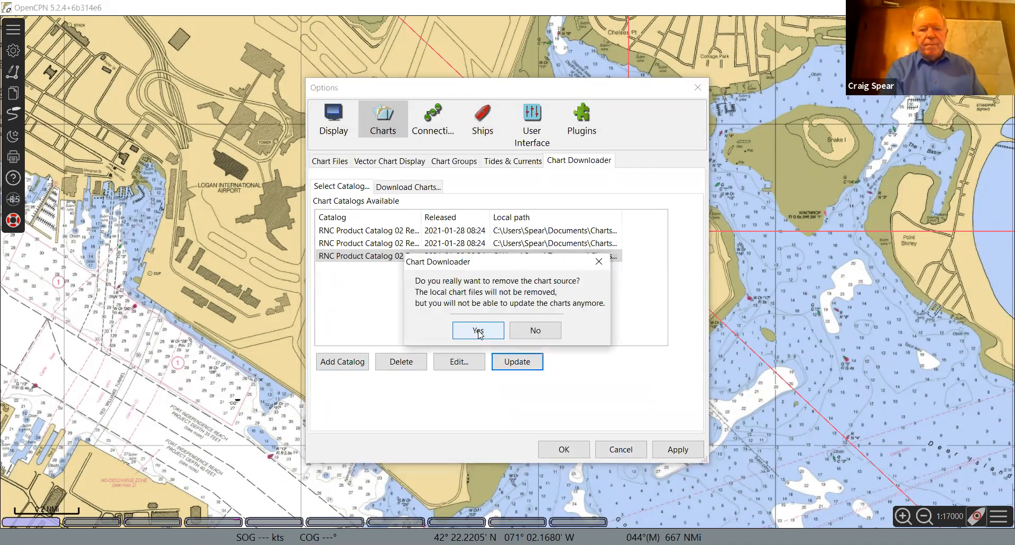
pyautogui.click(479, 331)
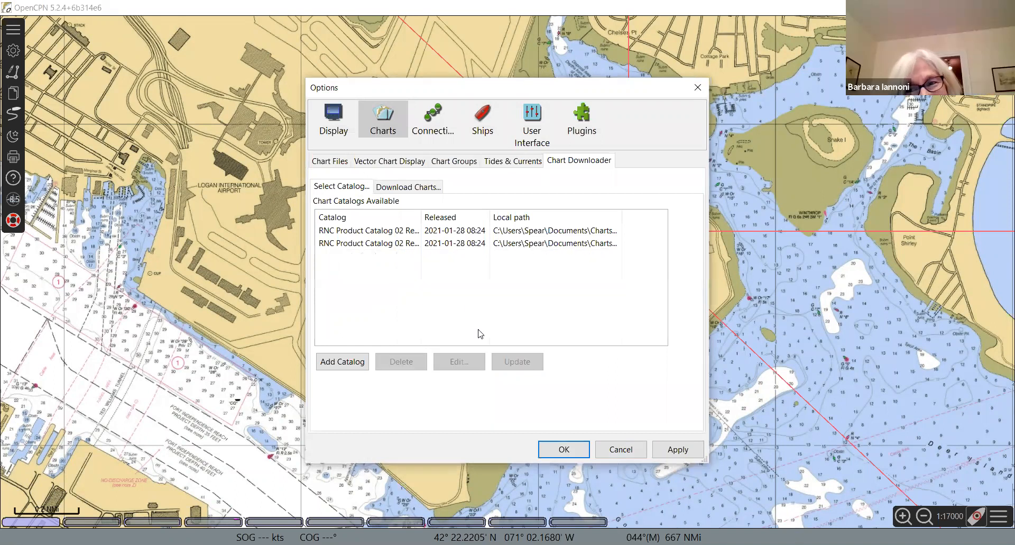
pyautogui.click(456, 233)
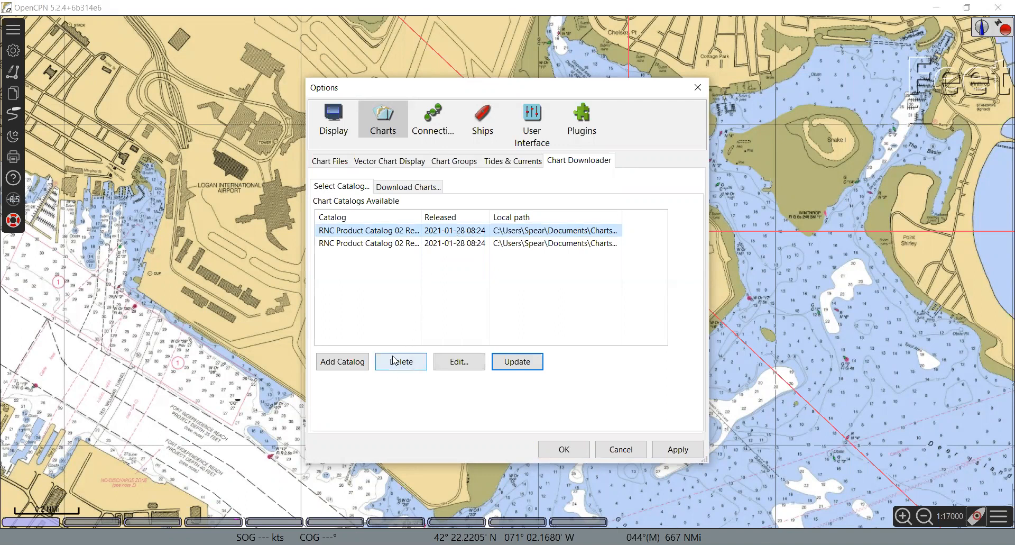
pyautogui.click(393, 357)
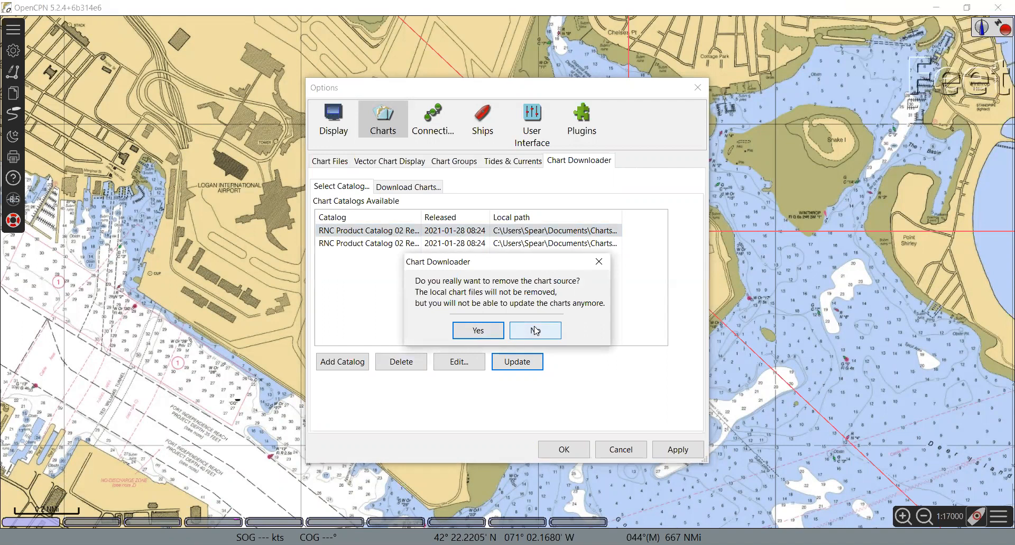
pyautogui.click(536, 330)
pyautogui.click(406, 244)
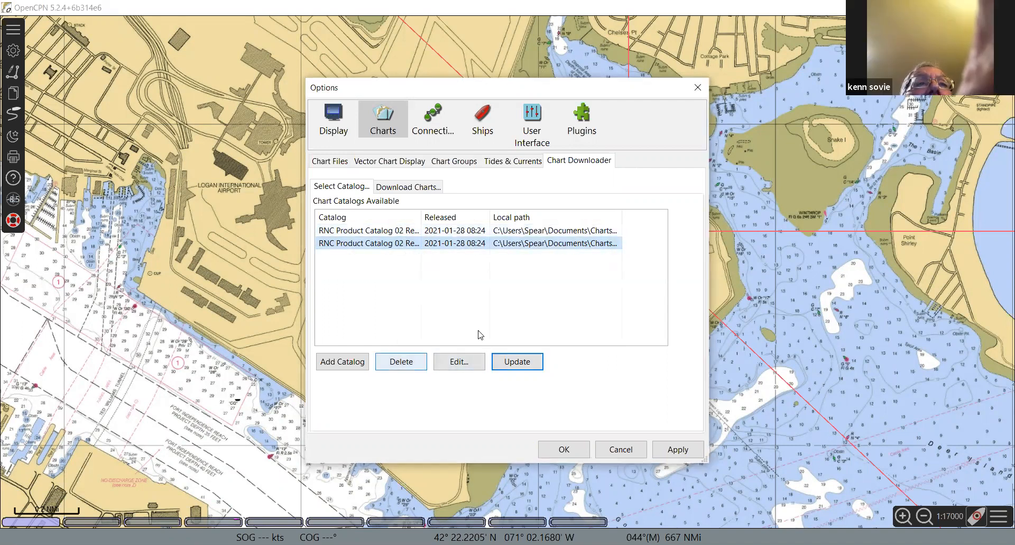
pyautogui.press('Delete')
pyautogui.click(536, 330)
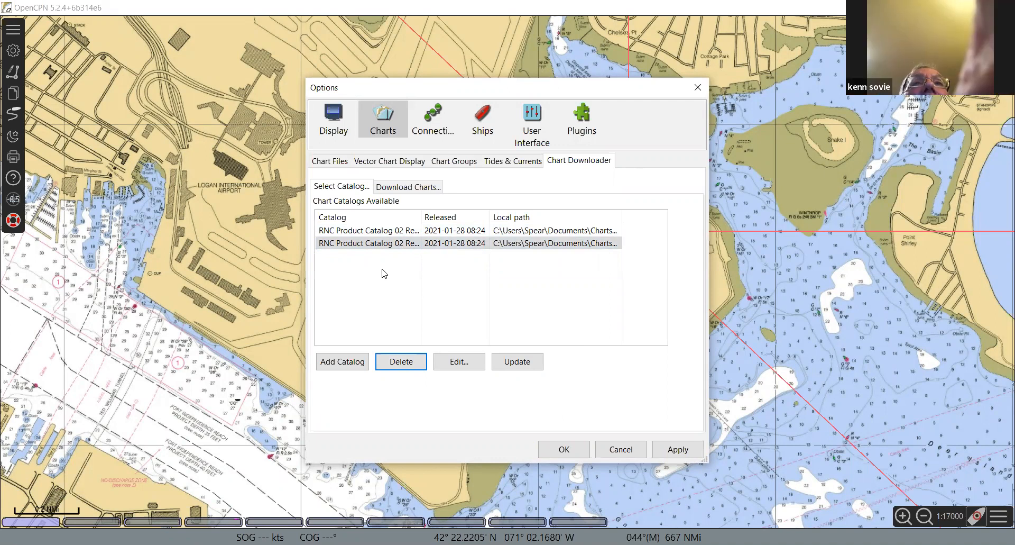
# - Look through the list of downloadable Region 02 charts from the plotting sheets to Cape Cod and Nantucket, checking their update status
pyautogui.click(398, 189)
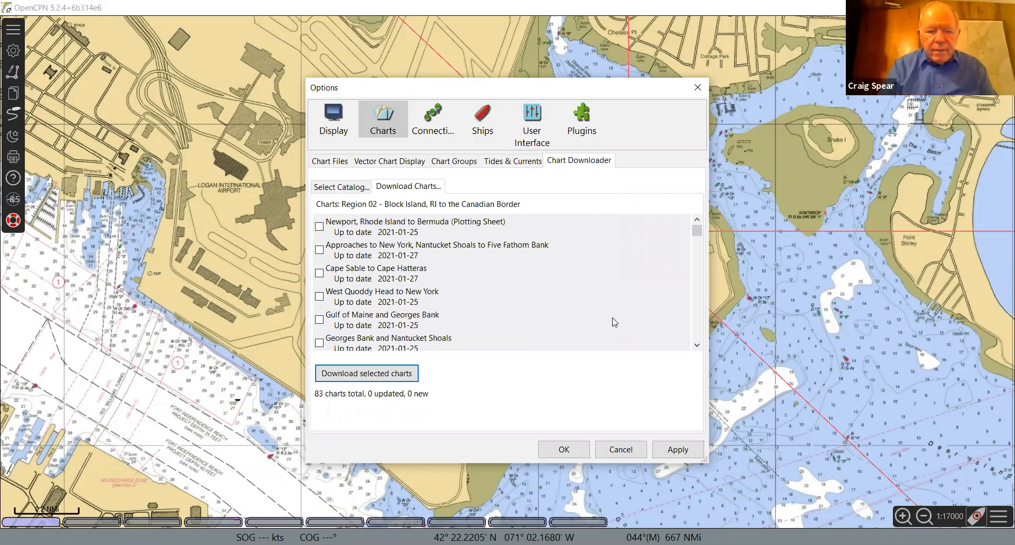
pyautogui.click(698, 324)
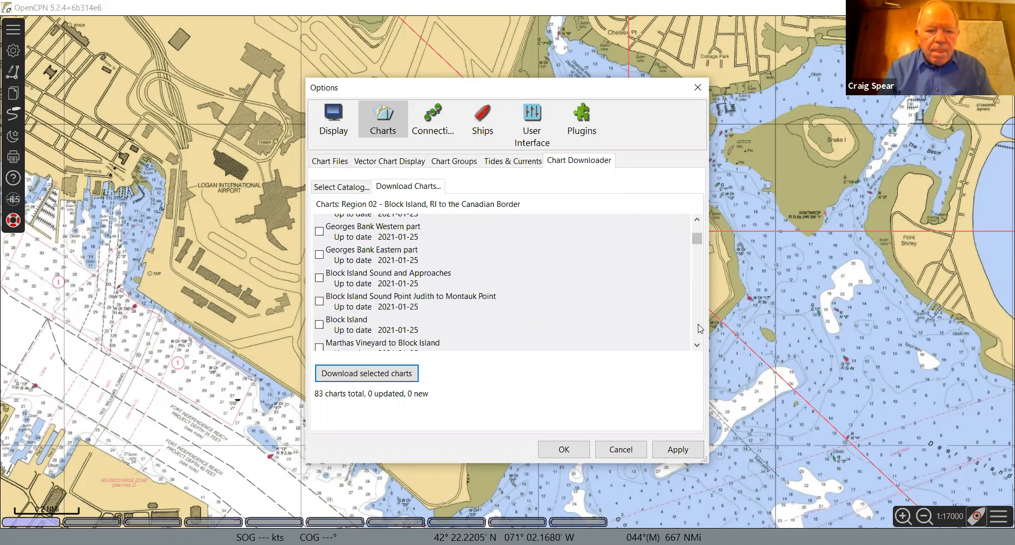
pyautogui.click(698, 328)
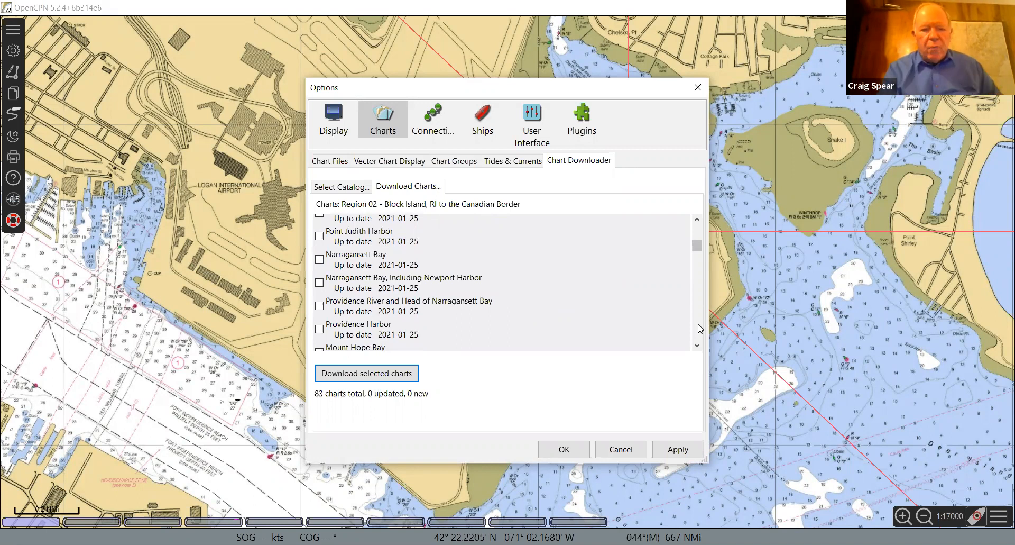
pyautogui.click(698, 328)
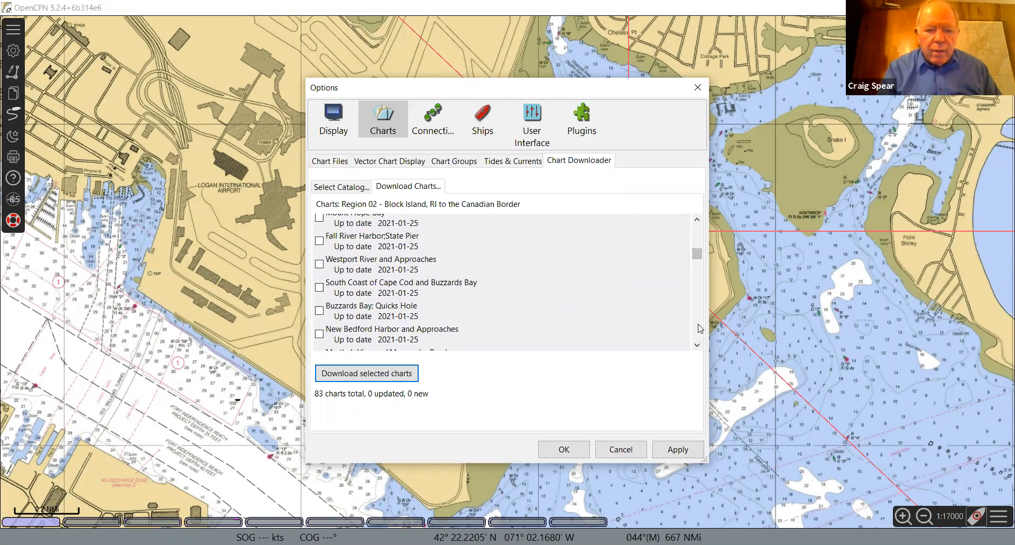
pyautogui.click(698, 328)
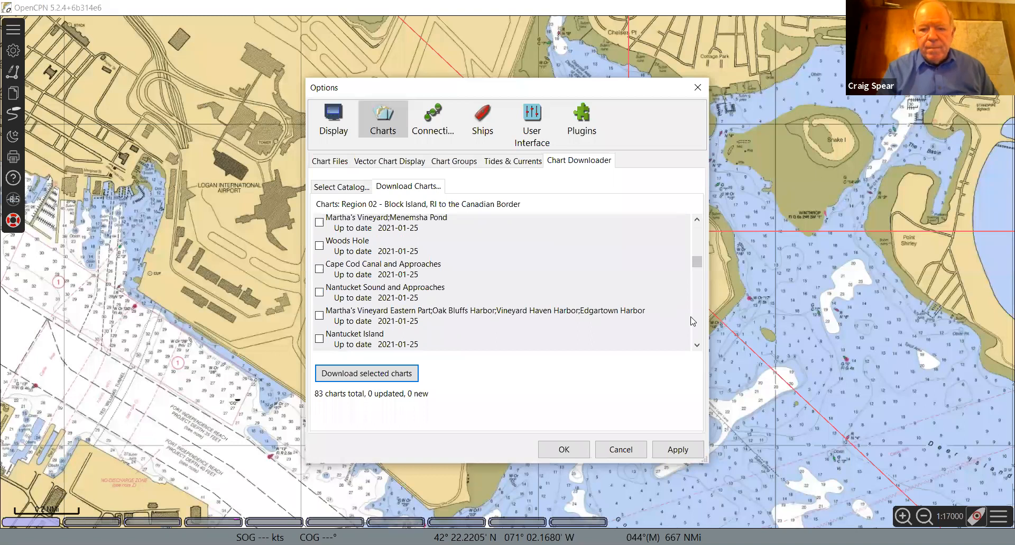
pyautogui.scroll(-3, 700, 324)
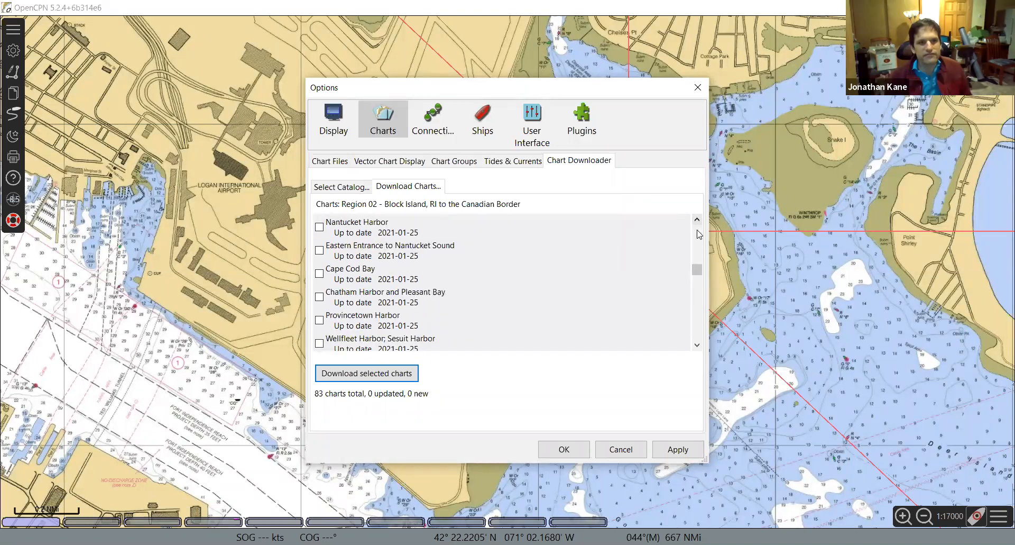
pyautogui.scroll(3, 700, 235)
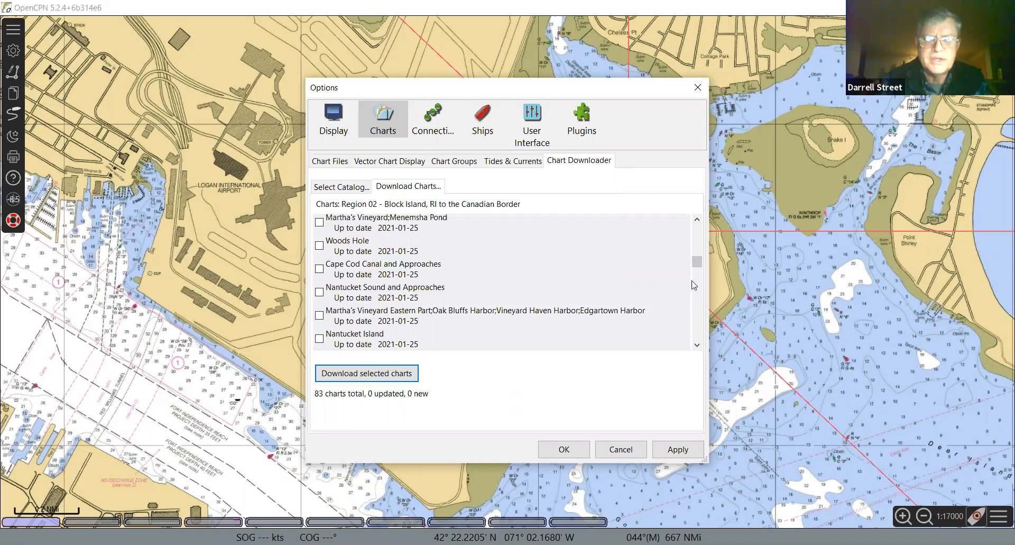
pyautogui.moveTo(697, 262); pyautogui.dragTo(695, 231)
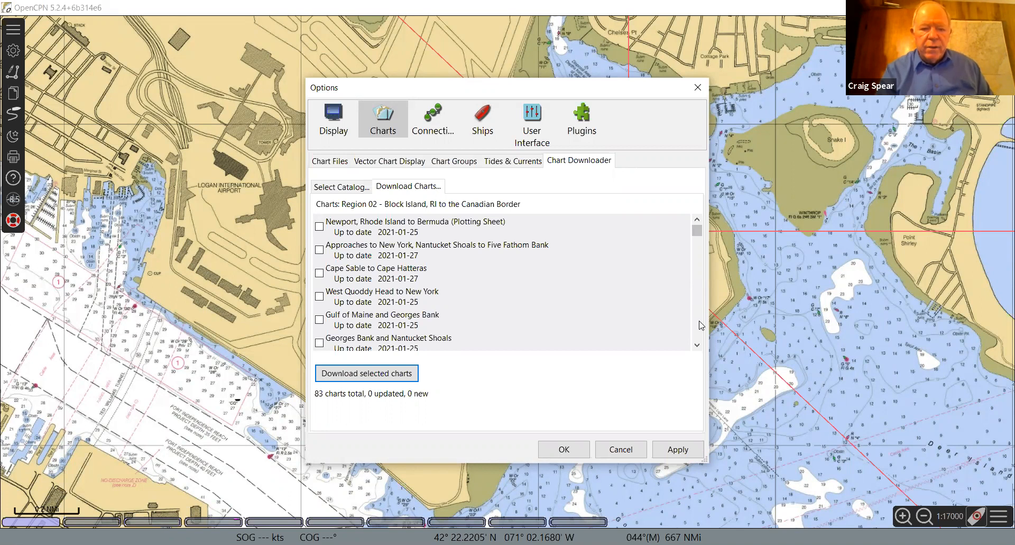
# - Mark the charts Block Island Sound and Approaches, Block Island Sound Point Judith to Montauk Point, and Block Island for download
pyautogui.scroll(-5, 701, 325)
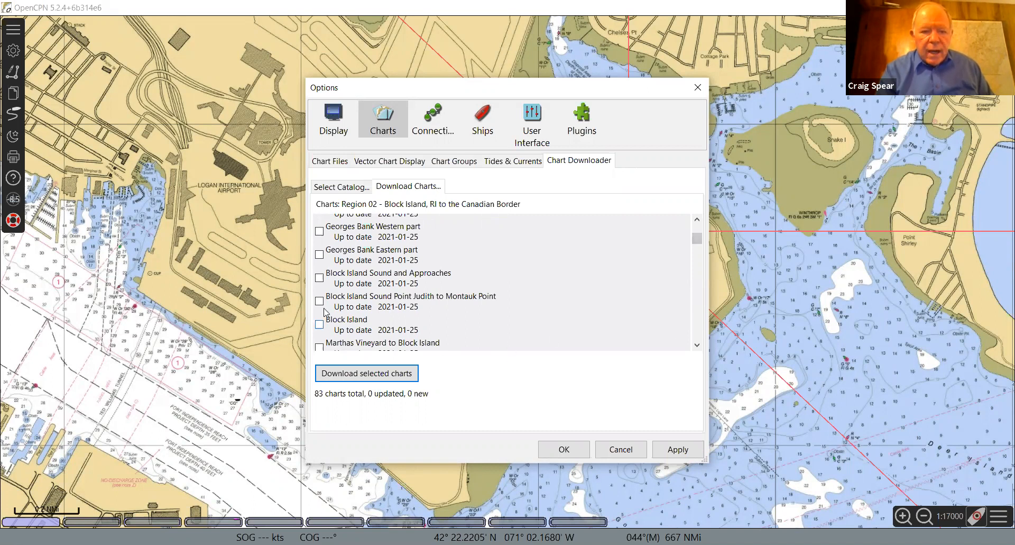
pyautogui.click(319, 278)
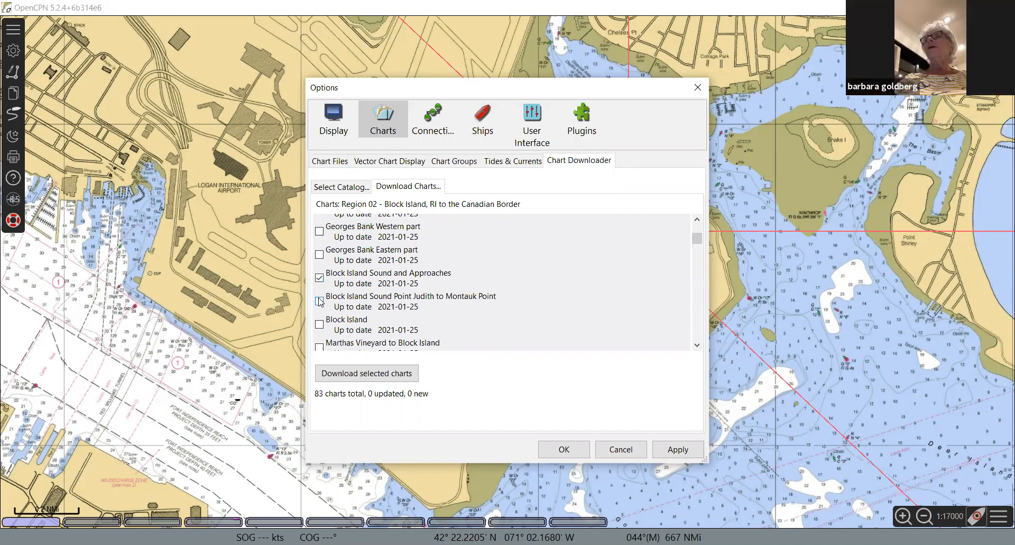
pyautogui.click(320, 301)
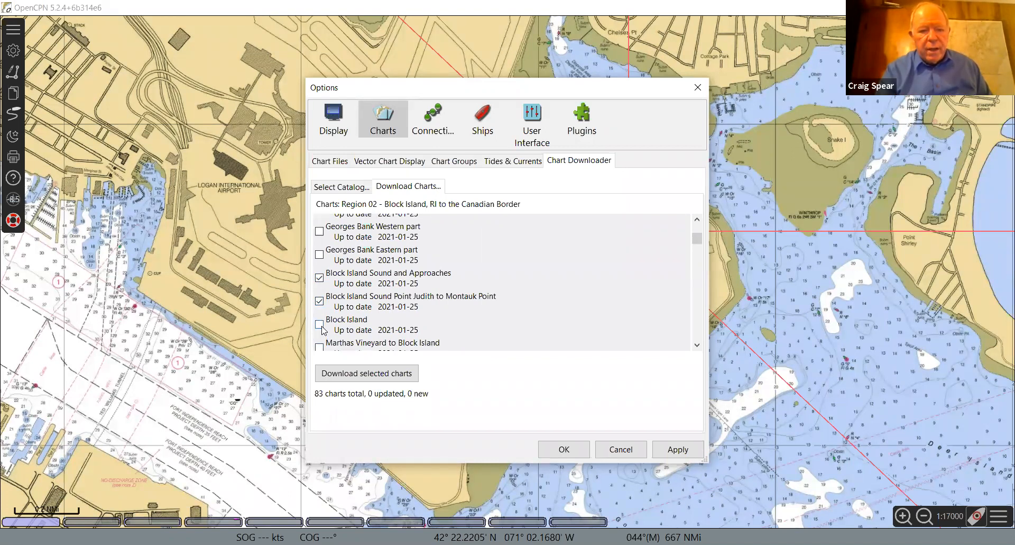
pyautogui.click(320, 325)
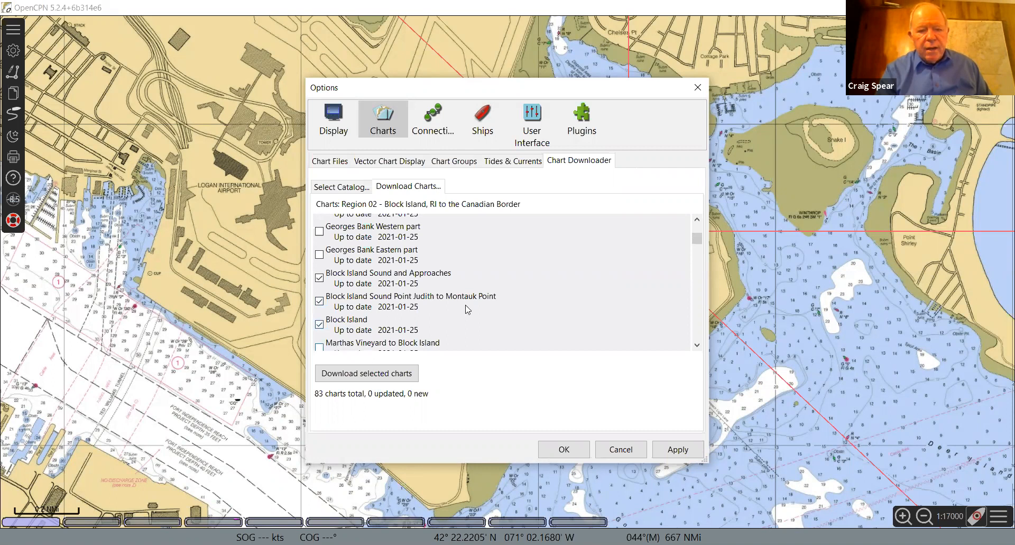
# - Mark Marthas Vineyard to Block Island, Point Judith Harbor, Narragansett Bay, and Narragansett Bay, Including Newport Harbor for download
pyautogui.click(697, 345)
pyautogui.click(697, 346)
pyautogui.click(697, 346)
pyautogui.click(697, 345)
pyautogui.click(697, 346)
pyautogui.click(697, 346)
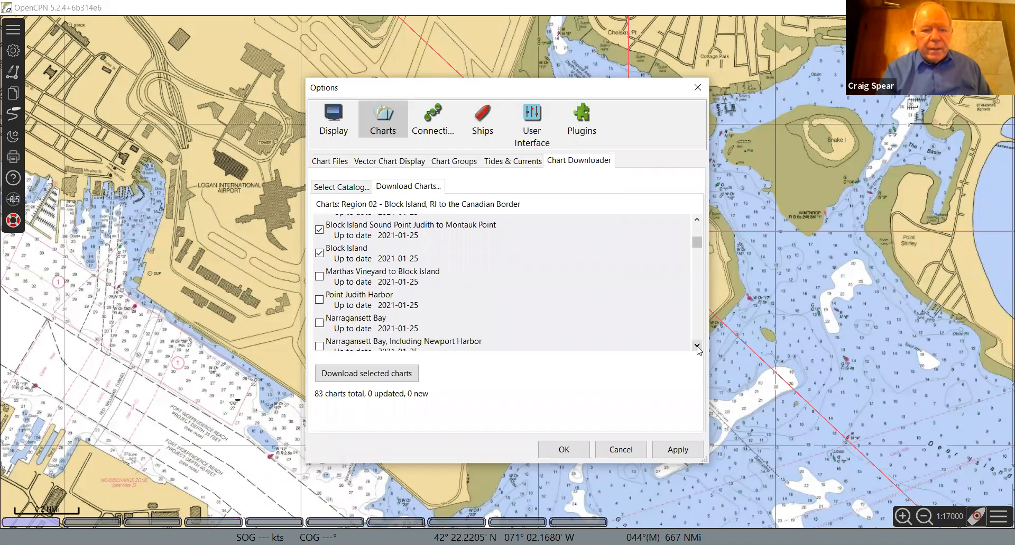
pyautogui.click(319, 276)
pyautogui.click(320, 301)
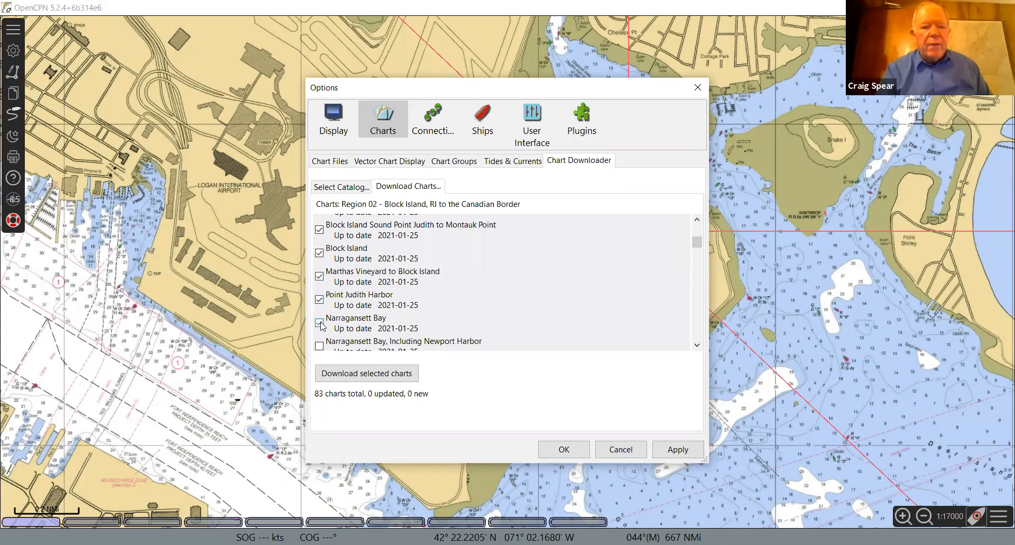
pyautogui.click(320, 347)
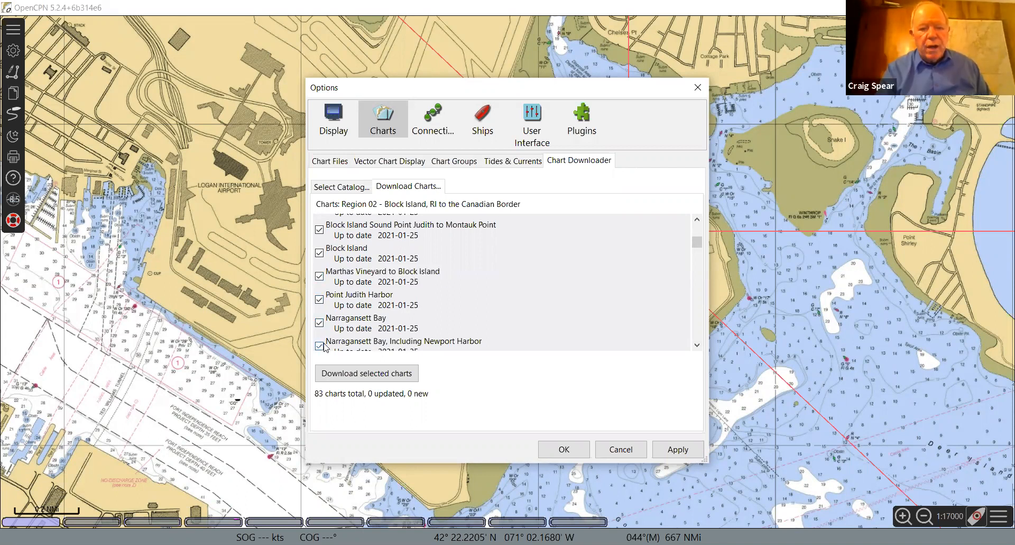
# - Mark the charts Providence River and Head of Narragansett Bay and Providence Harbor for download
pyautogui.click(697, 345)
pyautogui.click(697, 346)
pyautogui.click(697, 346)
pyautogui.click(697, 346)
pyautogui.click(698, 346)
pyautogui.click(697, 346)
pyautogui.click(697, 346)
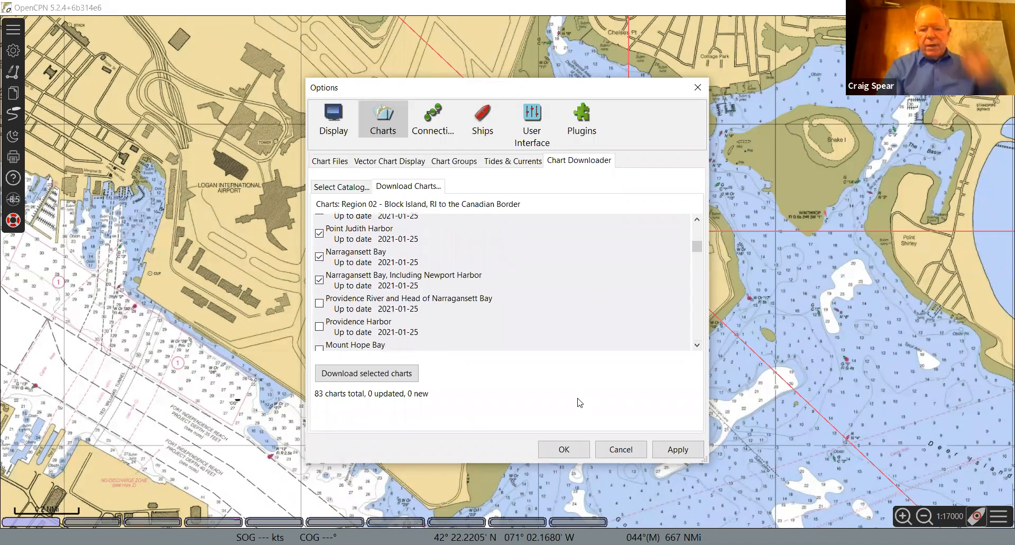
pyautogui.click(320, 303)
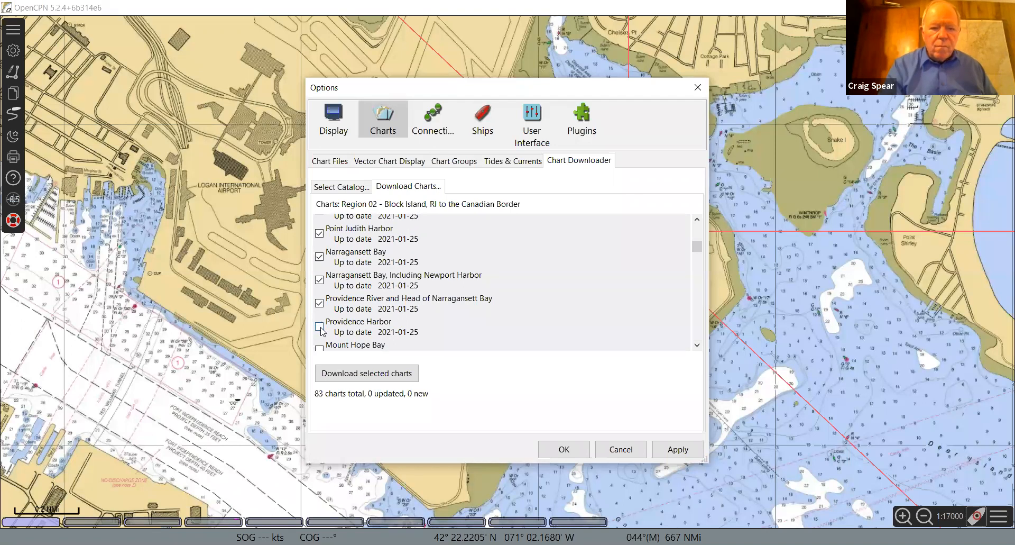
pyautogui.click(320, 327)
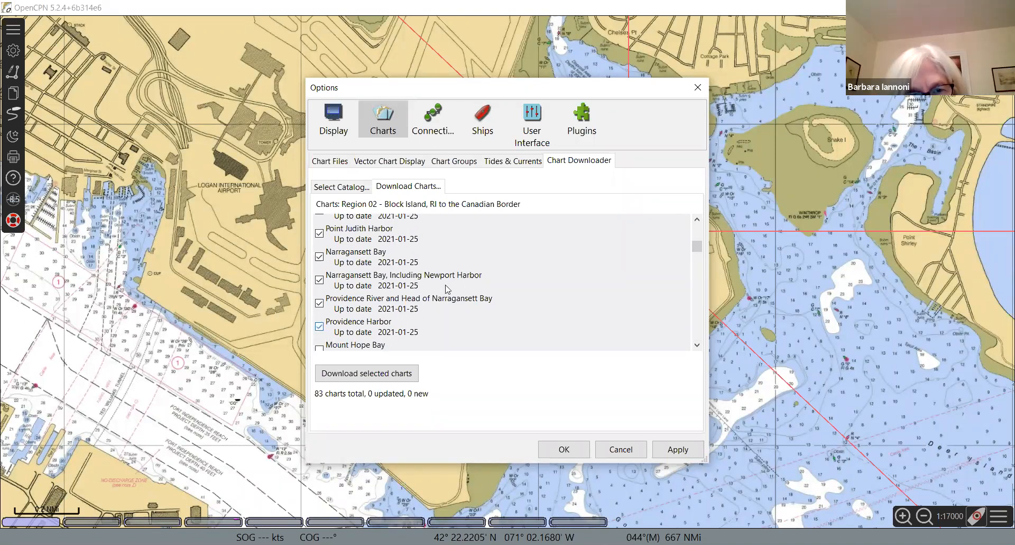
# - Review the marked Region 02 charts, download them, and apply the chart options
pyautogui.click(696, 233)
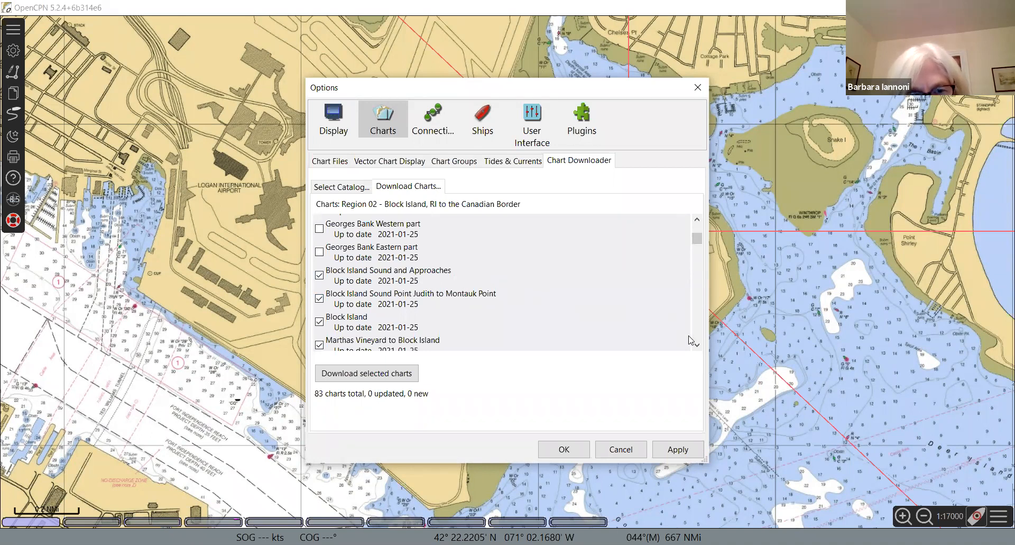
pyautogui.scroll(-3, 702, 329)
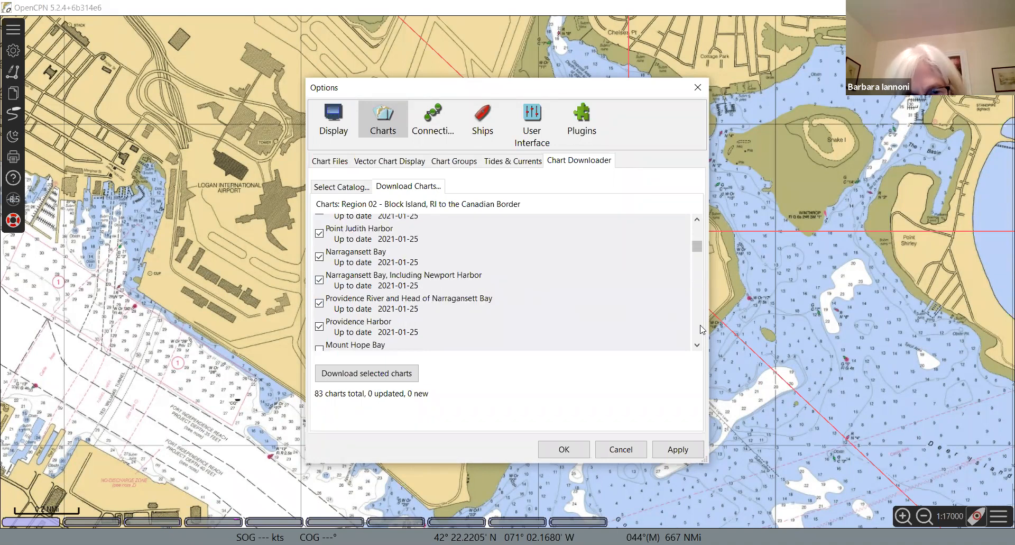
pyautogui.scroll(-3, 703, 329)
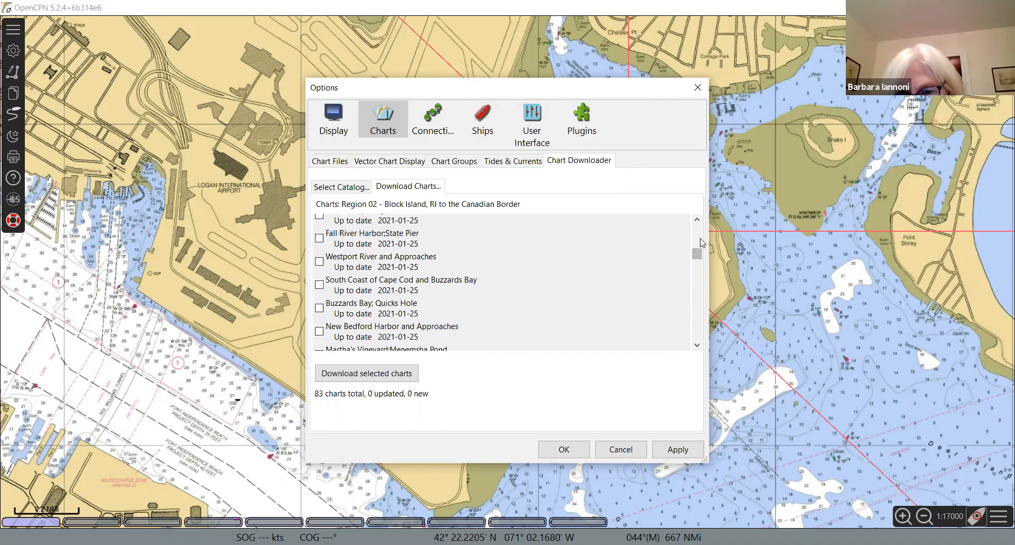
pyautogui.scroll(3, 703, 242)
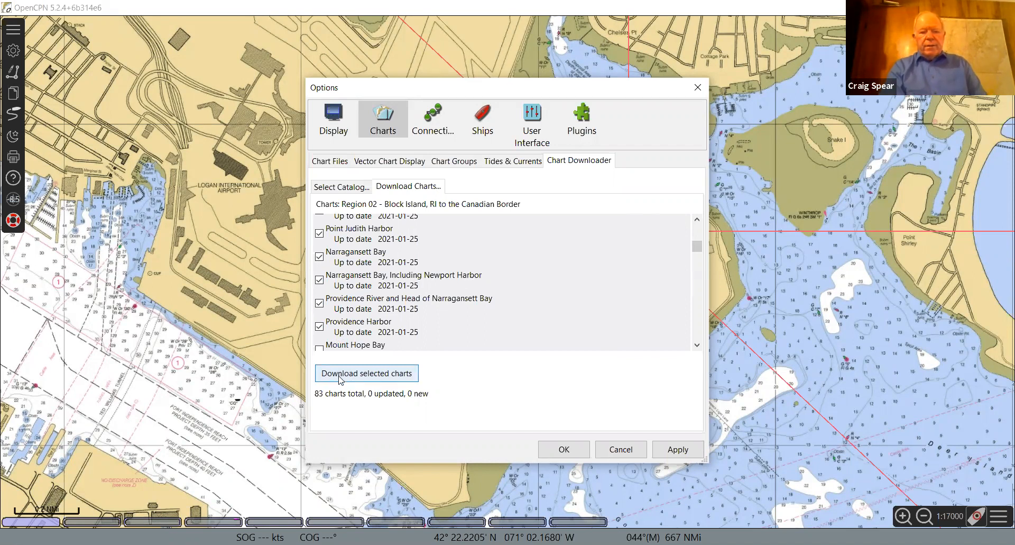
pyautogui.click(403, 378)
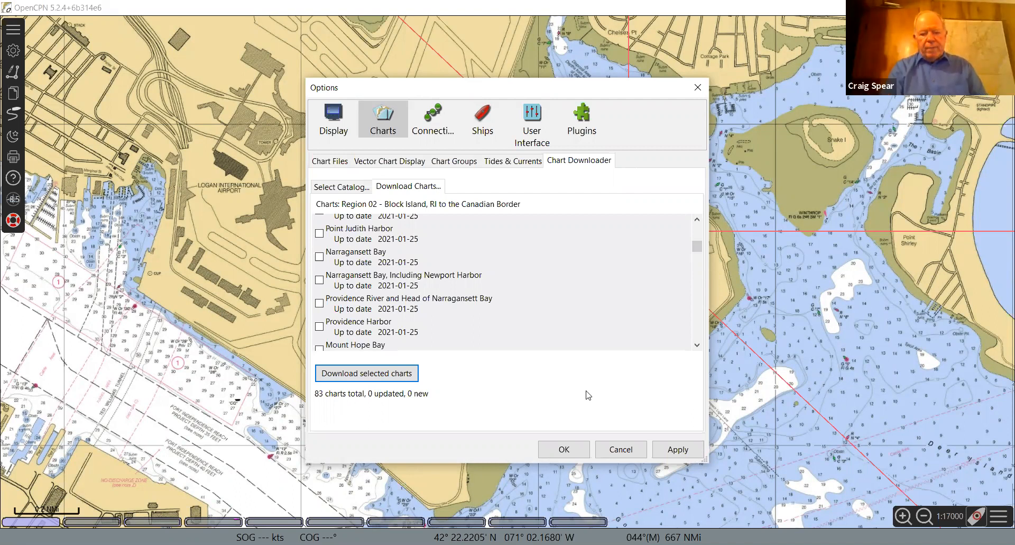
pyautogui.click(673, 455)
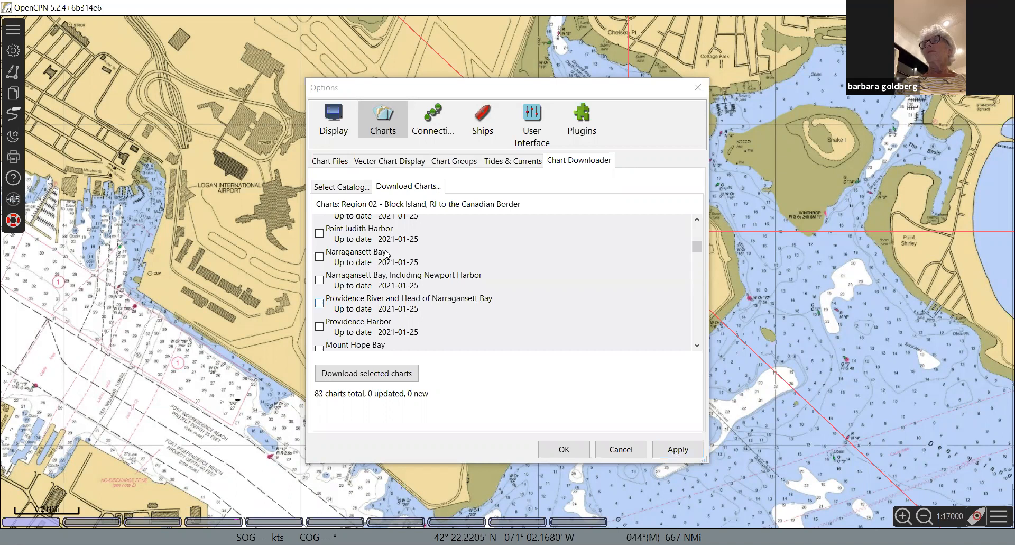
# - Enable Scan Charts and Update Database and Force Full Database Rebuild for the chart files, prepare all ENC charts, and apply
pyautogui.click(326, 162)
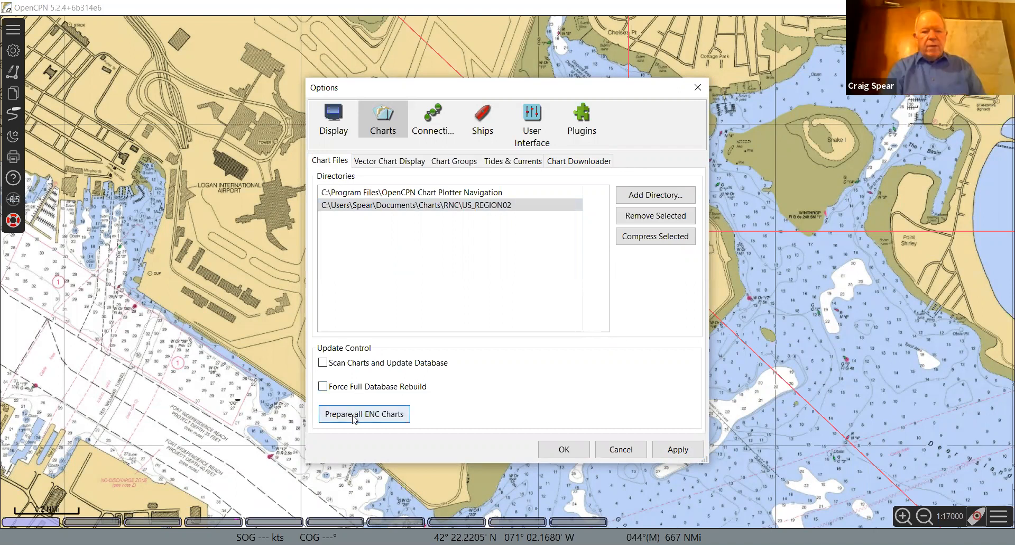
pyautogui.click(323, 364)
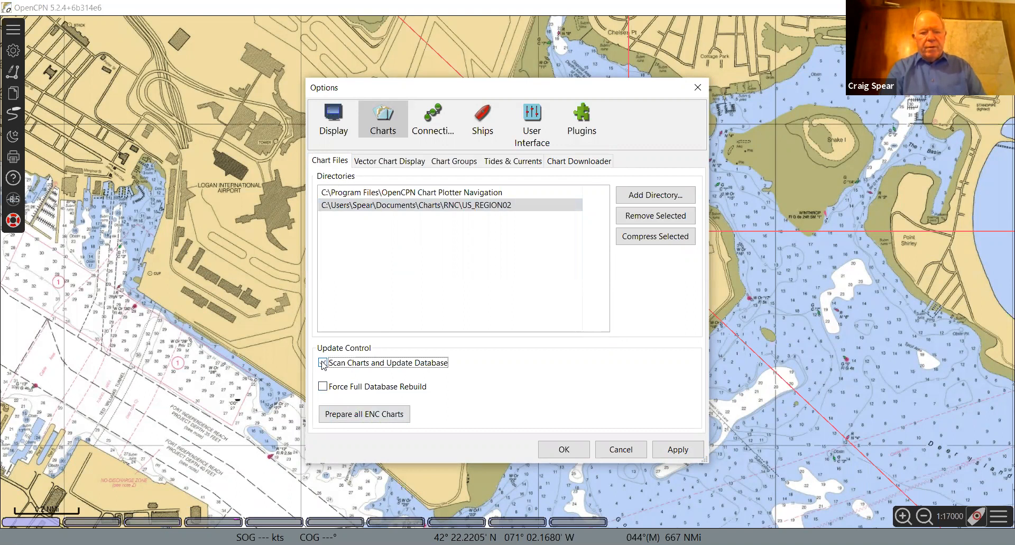
pyautogui.click(324, 387)
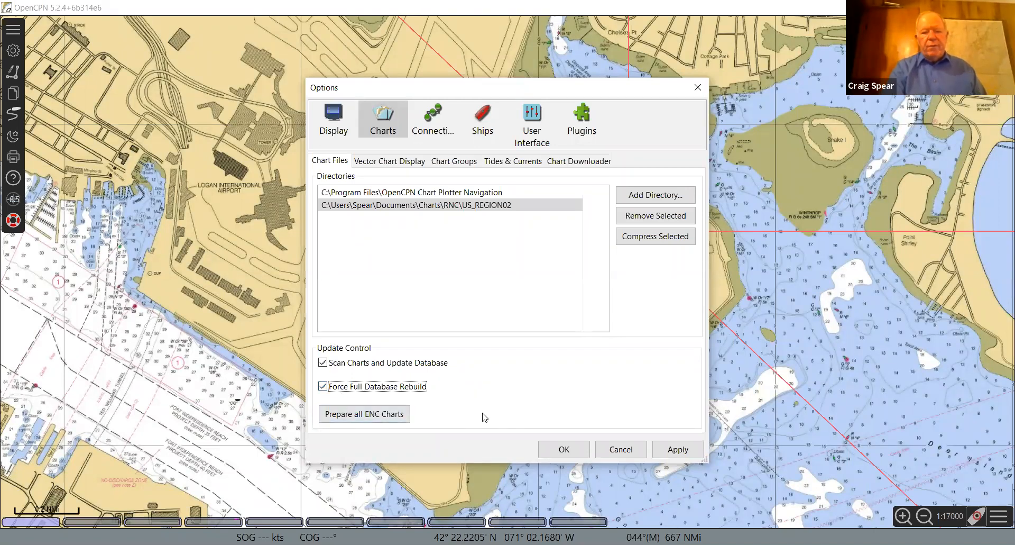
pyautogui.click(395, 415)
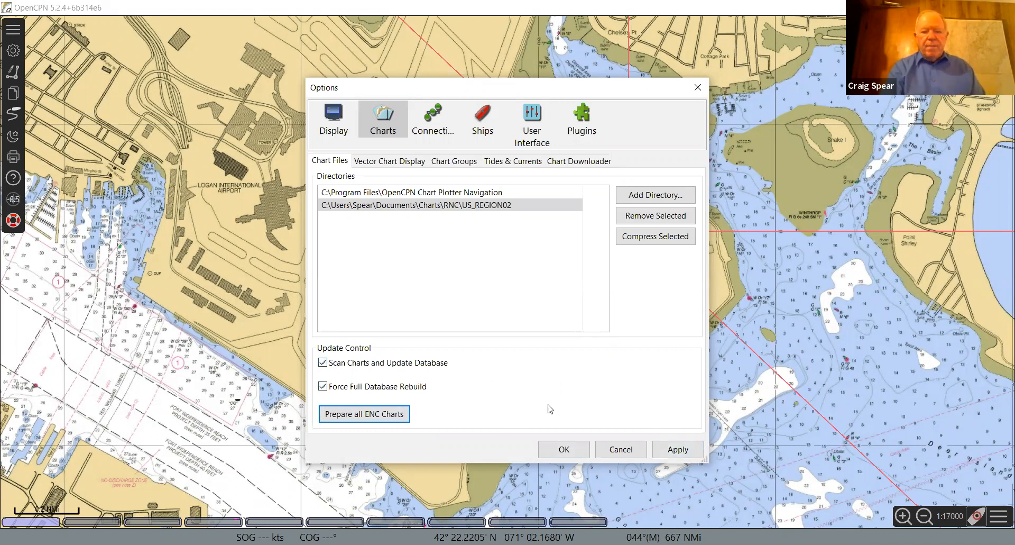
pyautogui.click(681, 450)
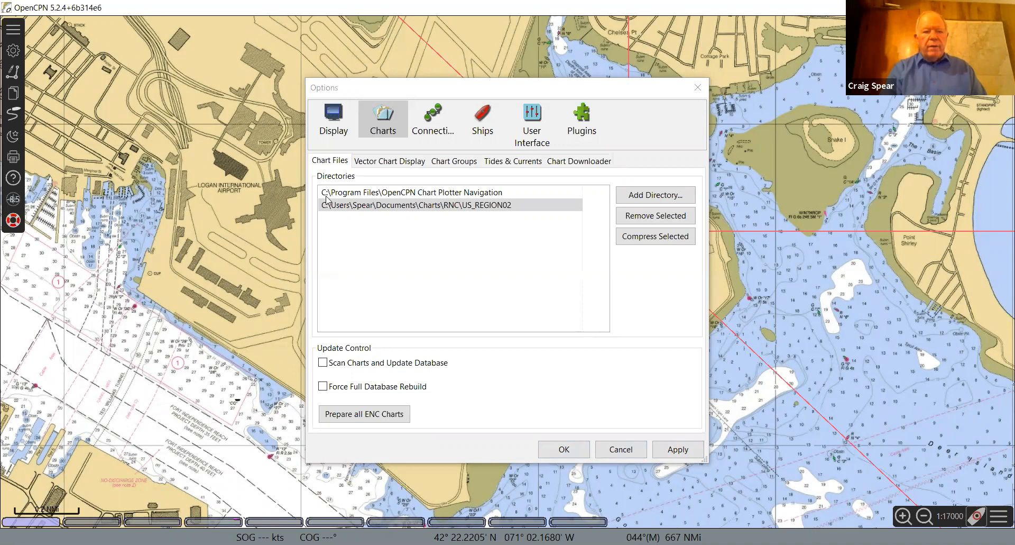
# - Run the chart scan and forced full database rebuild once more by re-enabling both update options and applying them
pyautogui.click(322, 166)
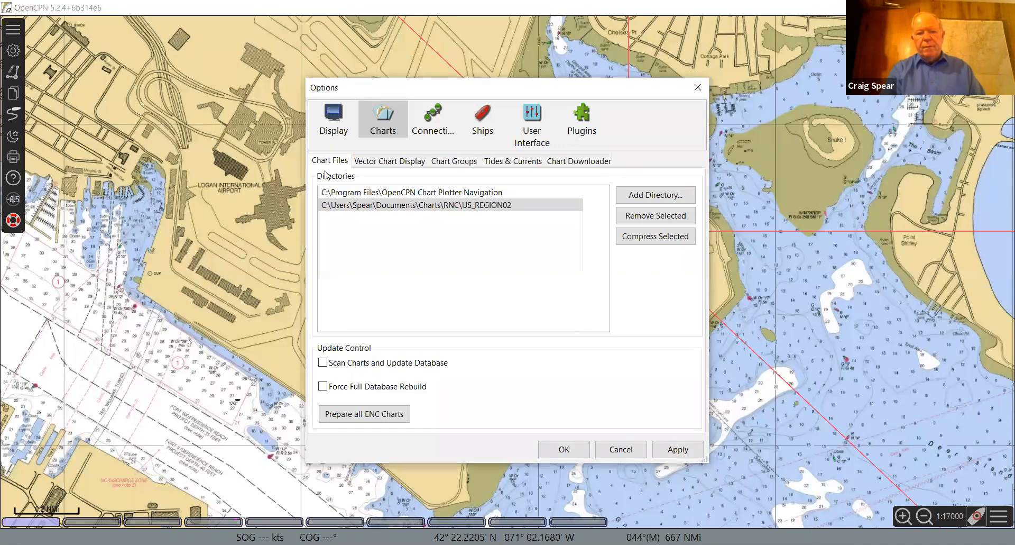
pyautogui.click(324, 367)
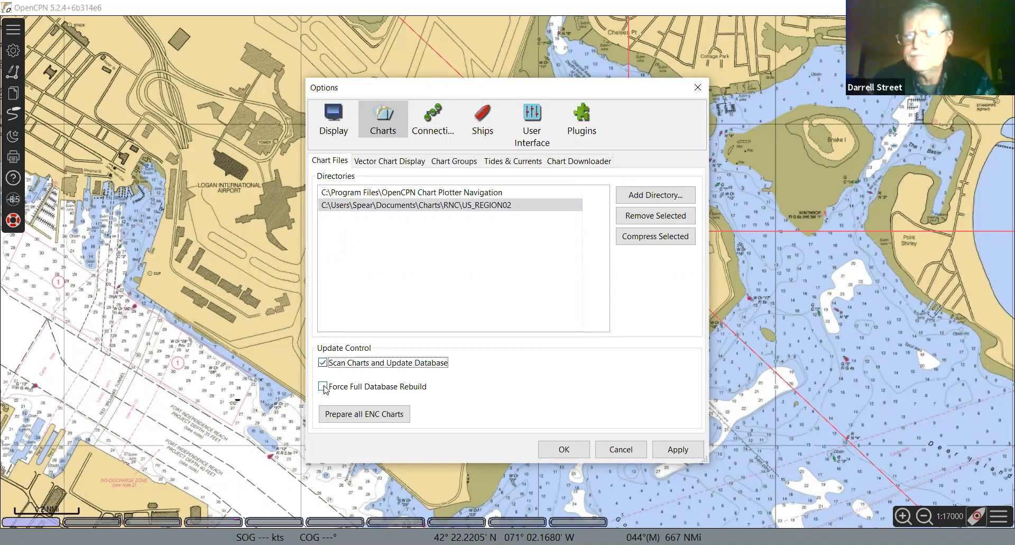
pyautogui.click(323, 387)
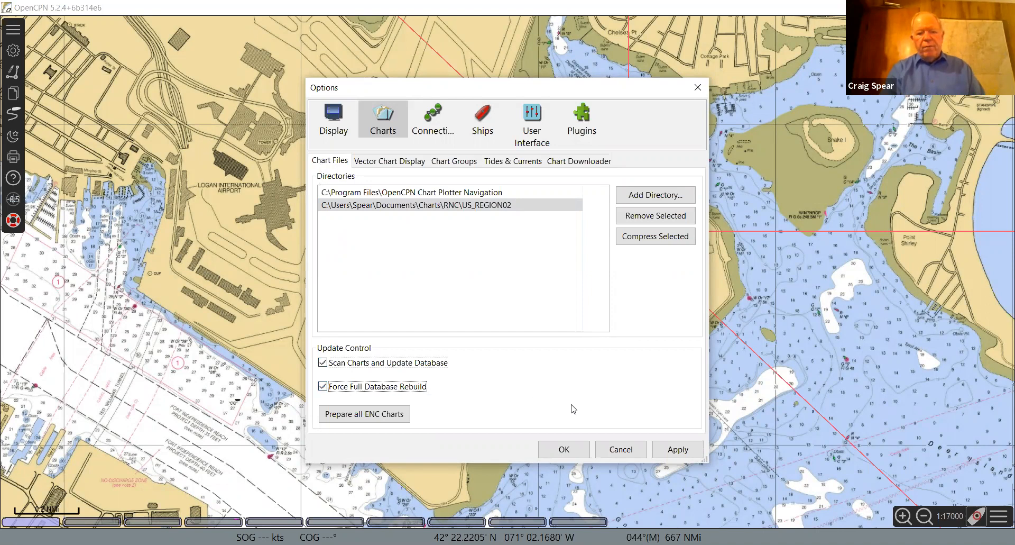
pyautogui.click(673, 451)
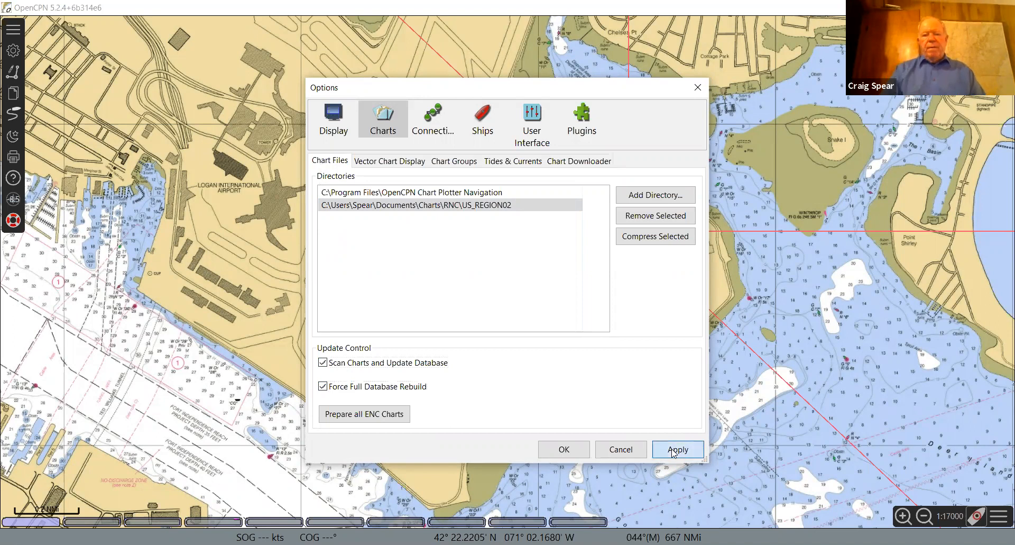
# - Apply the chart scan and full database rebuild, and accept the options
pyautogui.click(672, 451)
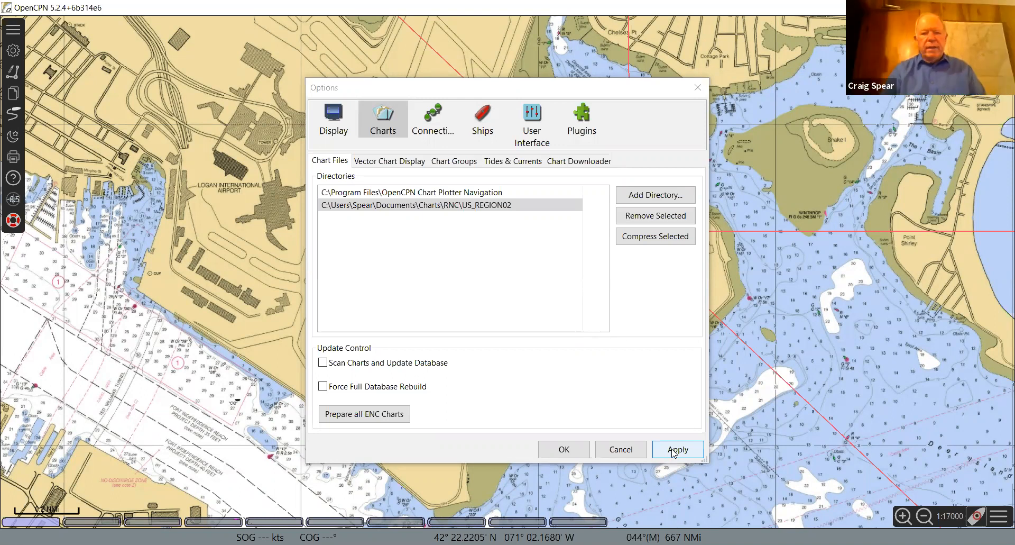
pyautogui.click(564, 450)
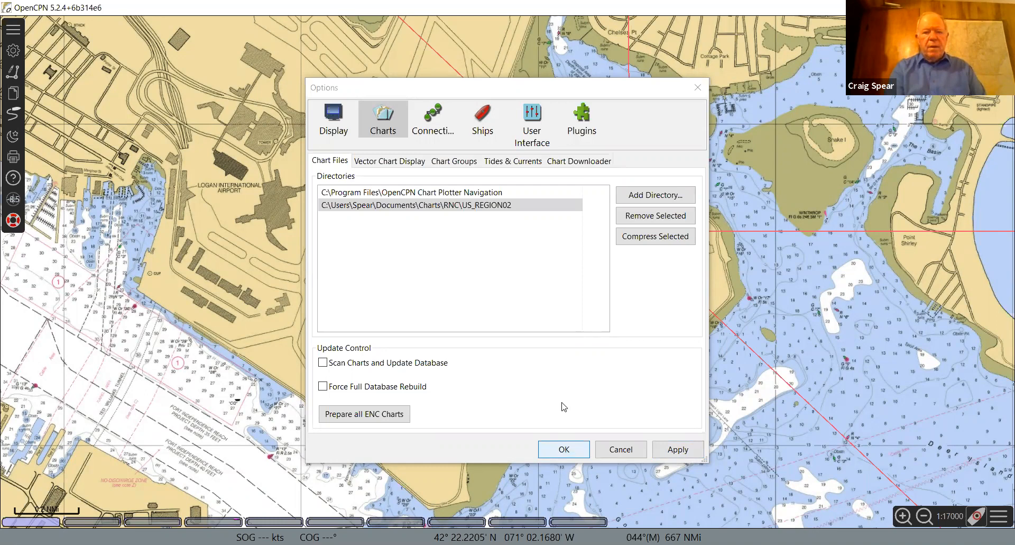
# - Examine the chart coverage outlines from Boston Harbor out to world scale, and compare them with the base map around Africa
pyautogui.scroll(-3, 562, 402)
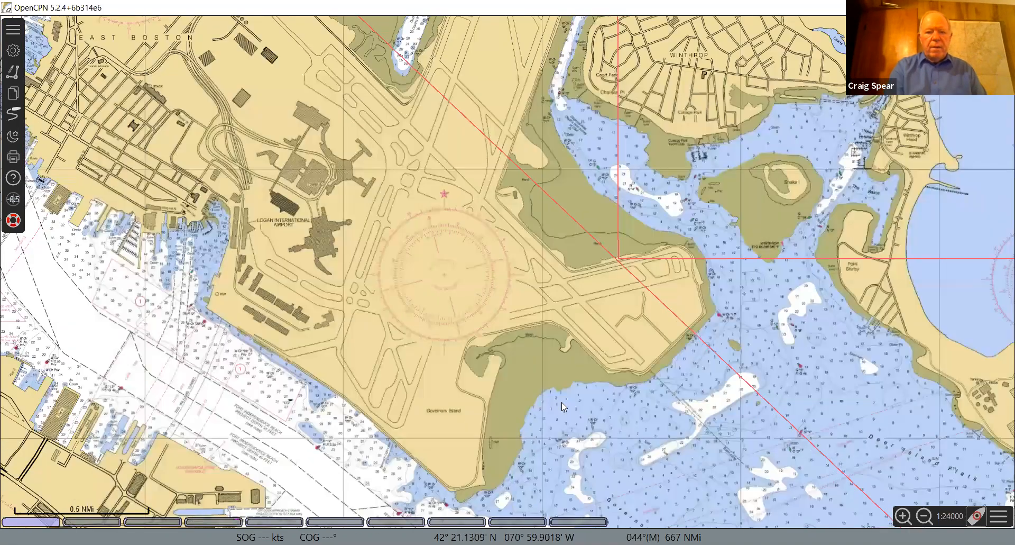
pyautogui.scroll(-1, 561, 406)
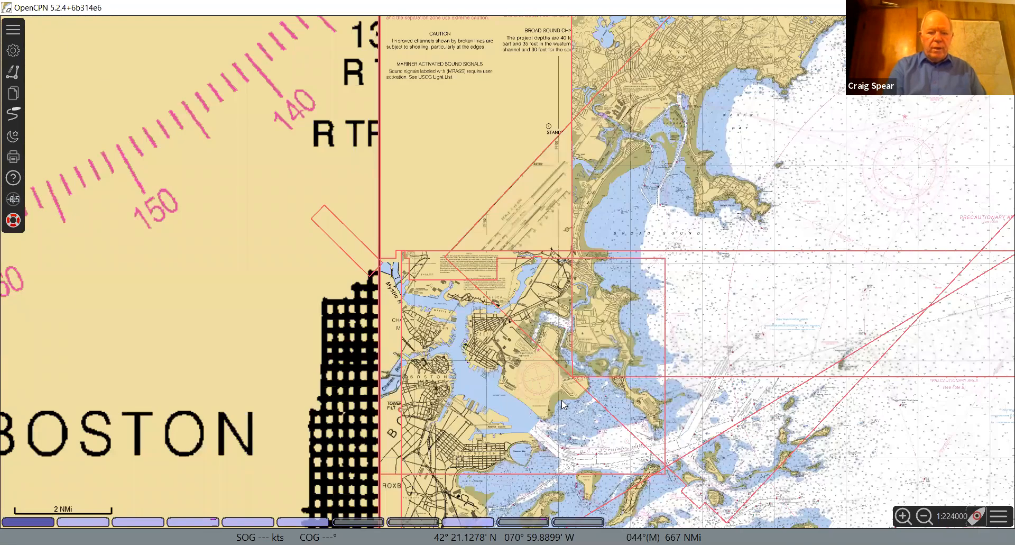
pyautogui.scroll(-3, 563, 405)
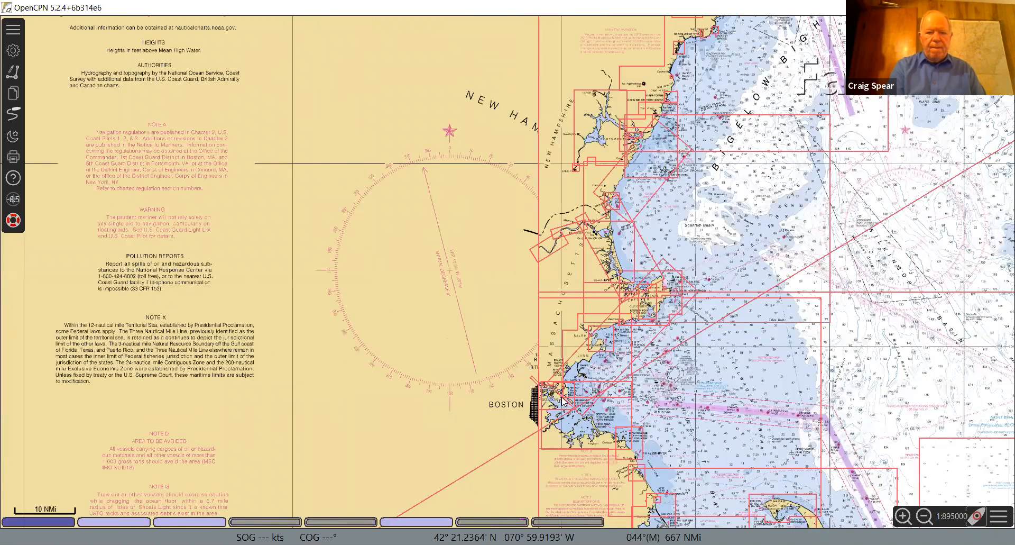
pyautogui.scroll(-3, 562, 400)
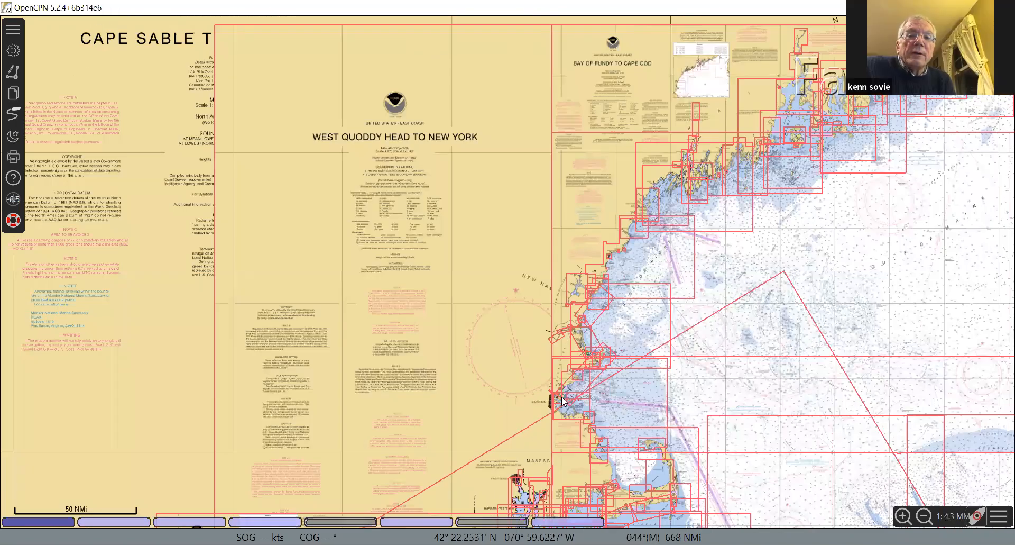
pyautogui.scroll(-4, 563, 401)
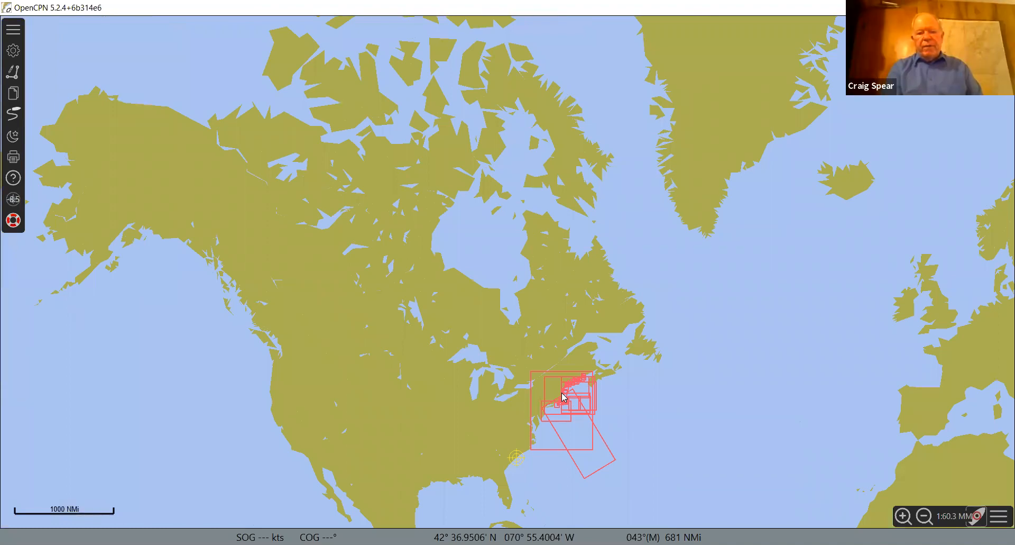
pyautogui.moveTo(544, 363); pyautogui.dragTo(211, 102)
pyautogui.moveTo(499, 293); pyautogui.dragTo(280, 166)
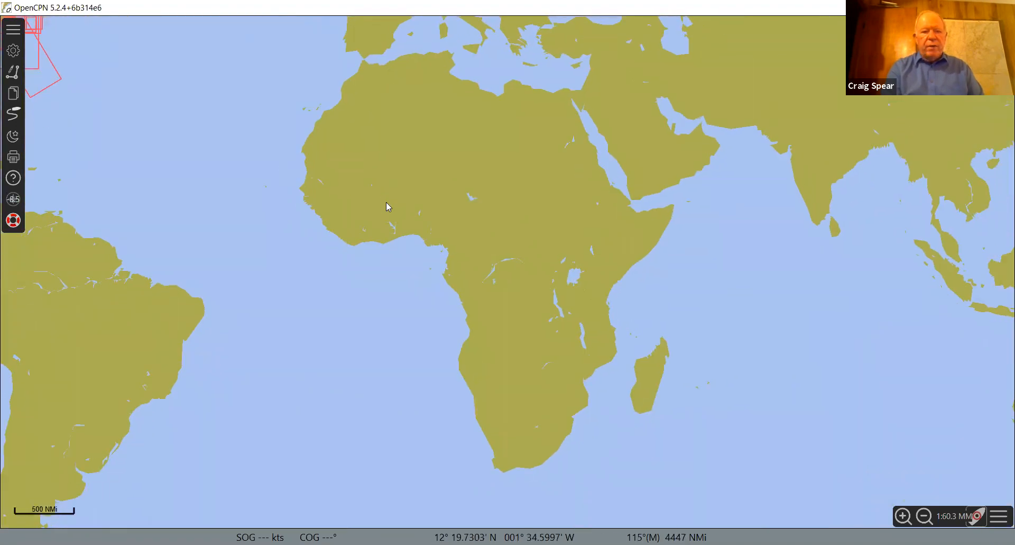
pyautogui.scroll(3, 387, 206)
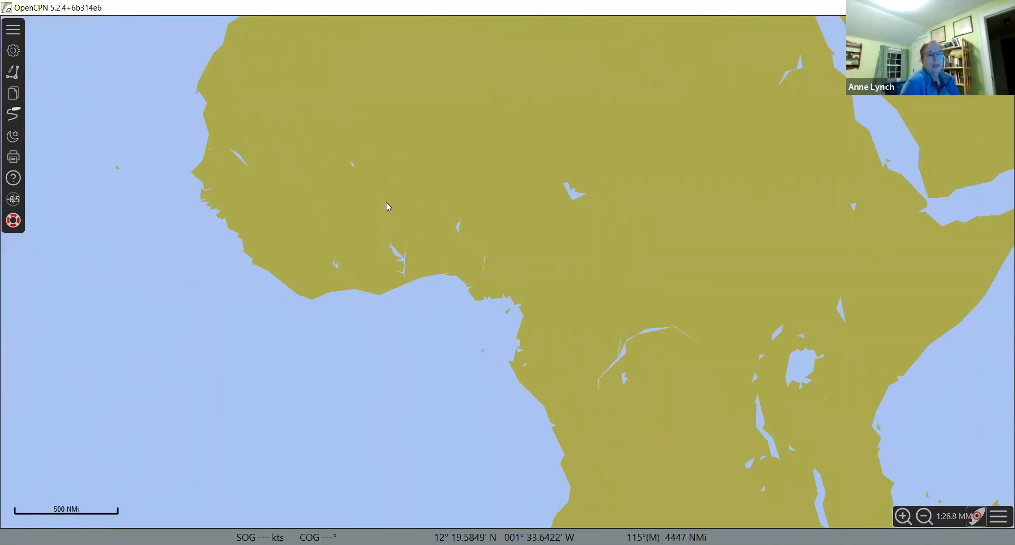
pyautogui.scroll(-4, 387, 203)
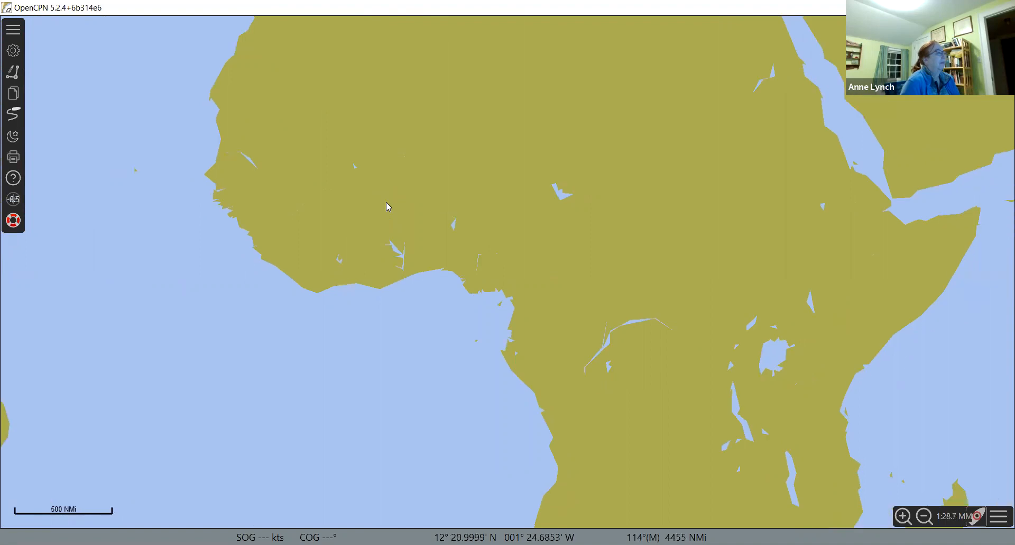
pyautogui.moveTo(392, 206); pyautogui.dragTo(703, 299)
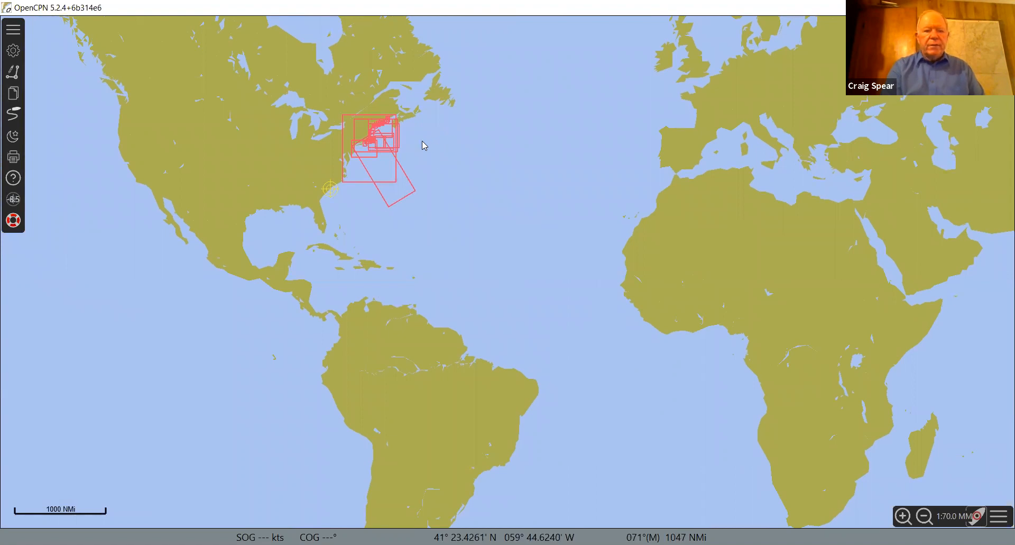
# - Examine the installed chart outlines along the US Atlantic coast, from the Cape Sable to Cape Hatteras chart down to southern New England
pyautogui.scroll(3, 422, 141)
pyautogui.moveTo(472, 159); pyautogui.dragTo(578, 185)
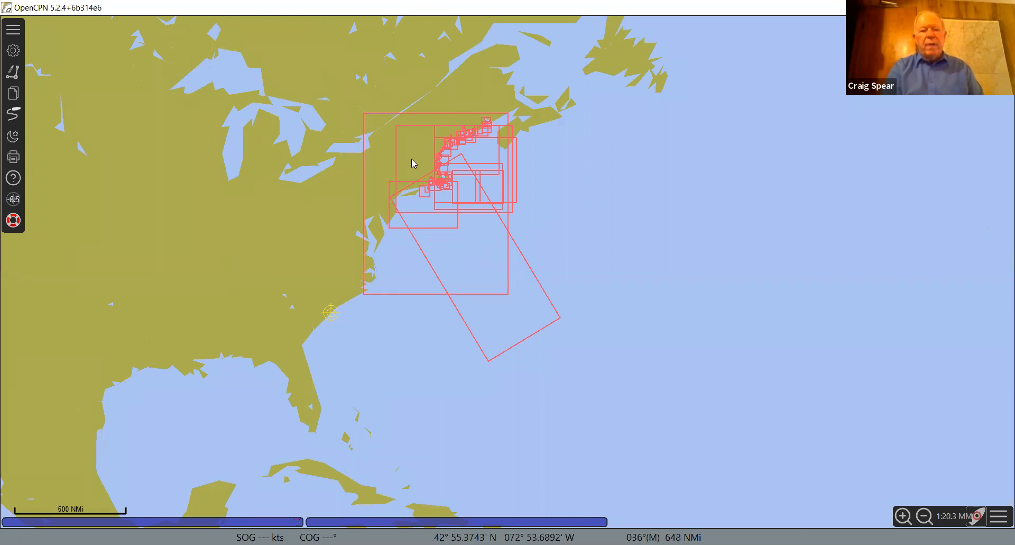
pyautogui.scroll(1, 412, 158)
pyautogui.scroll(1, 412, 159)
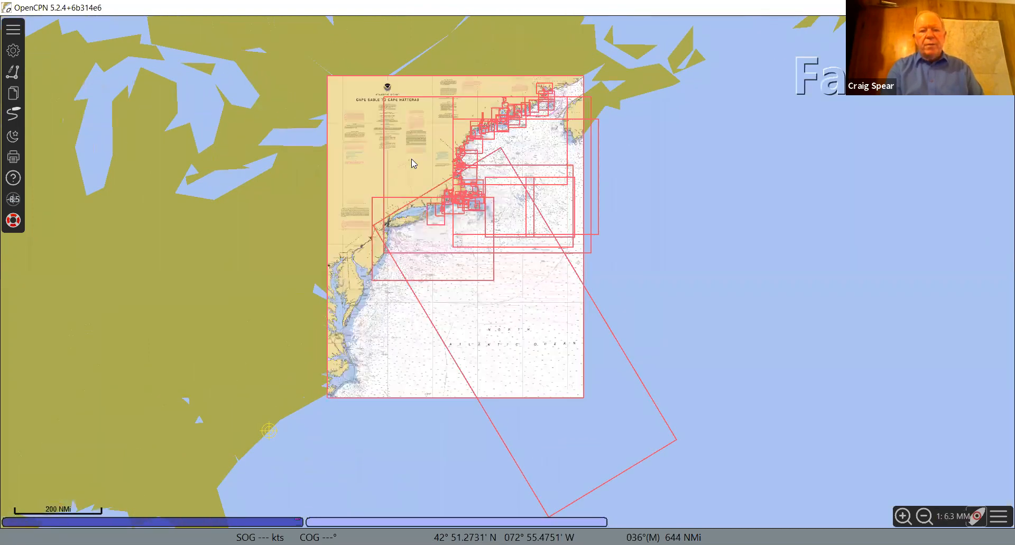
pyautogui.scroll(1, 411, 158)
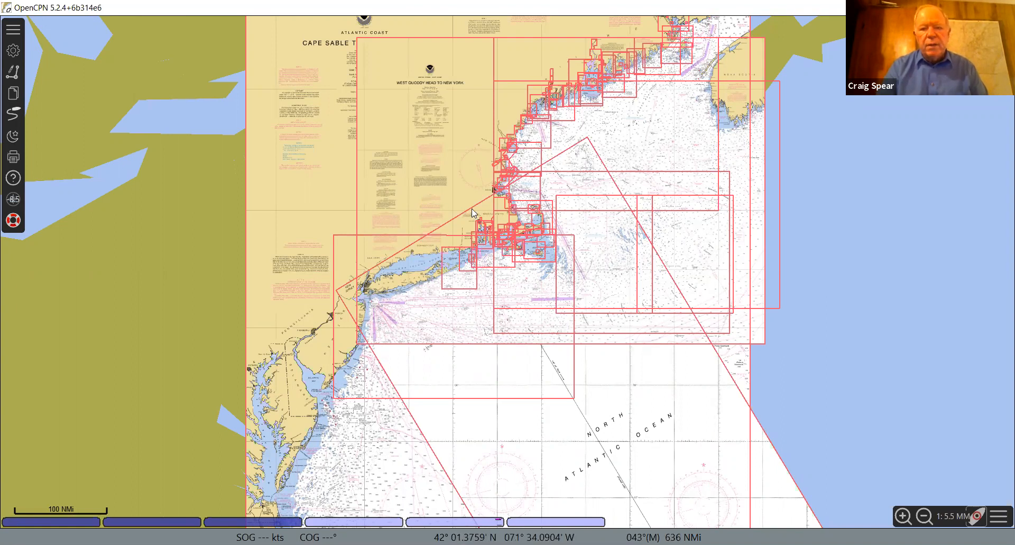
pyautogui.scroll(2, 472, 212)
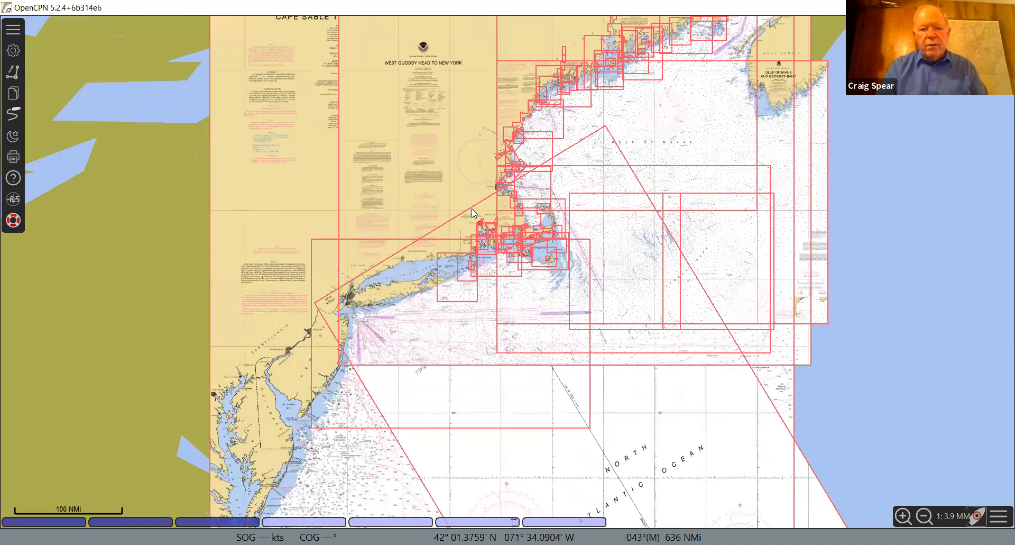
pyautogui.scroll(2, 471, 211)
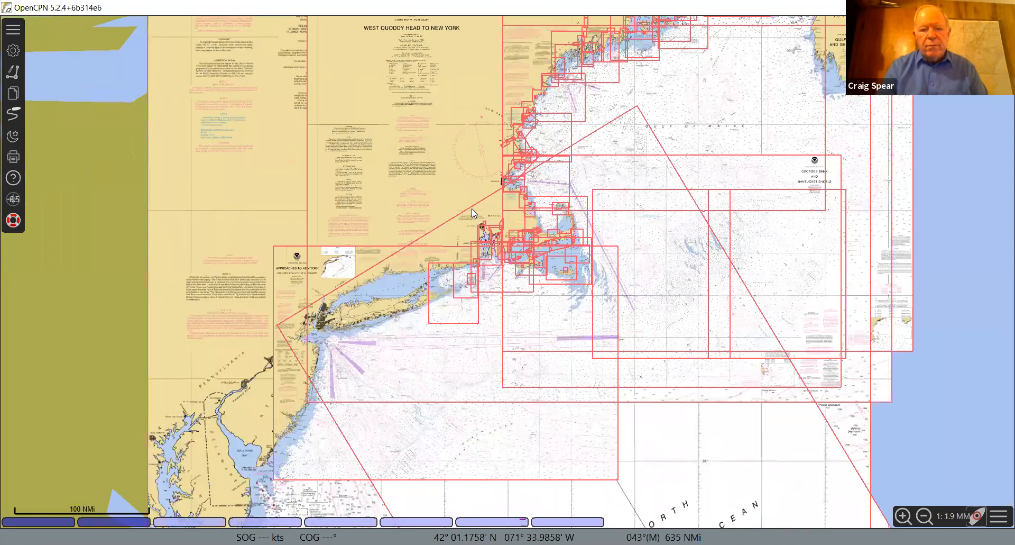
pyautogui.scroll(3, 505, 328)
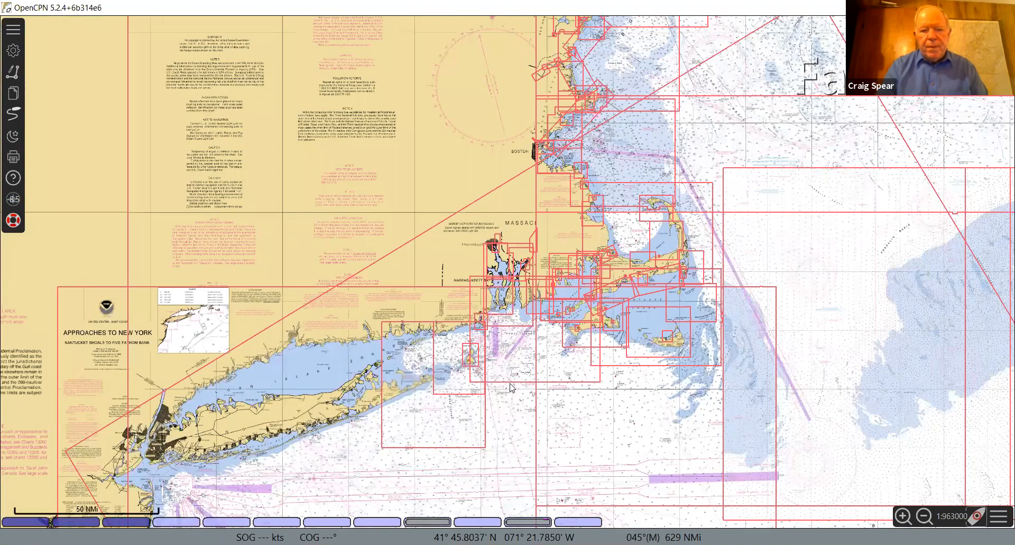
pyautogui.moveTo(511, 380); pyautogui.dragTo(509, 276)
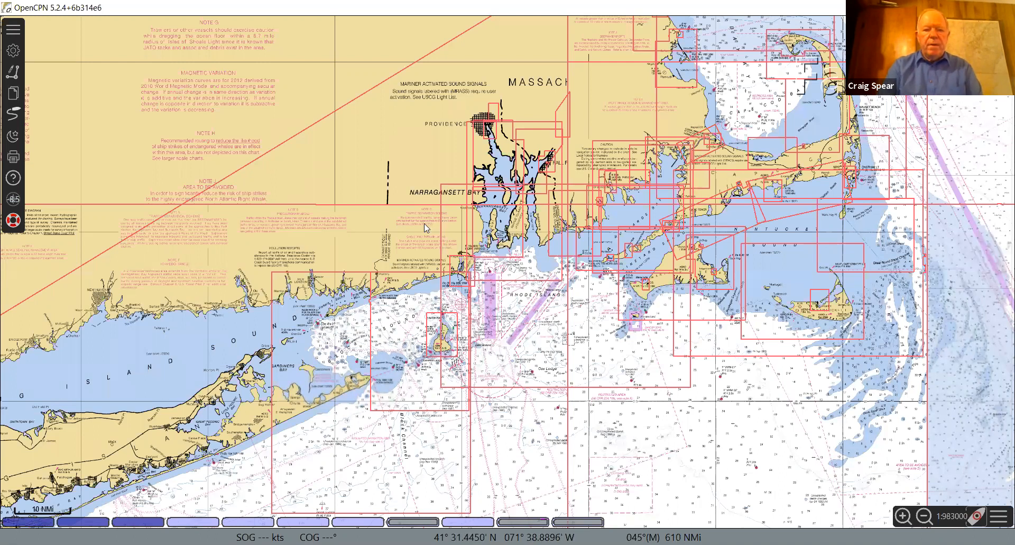
# - Compare the charted New England coast with the base map around Florida and the southeastern United States
pyautogui.scroll(-2, 424, 224)
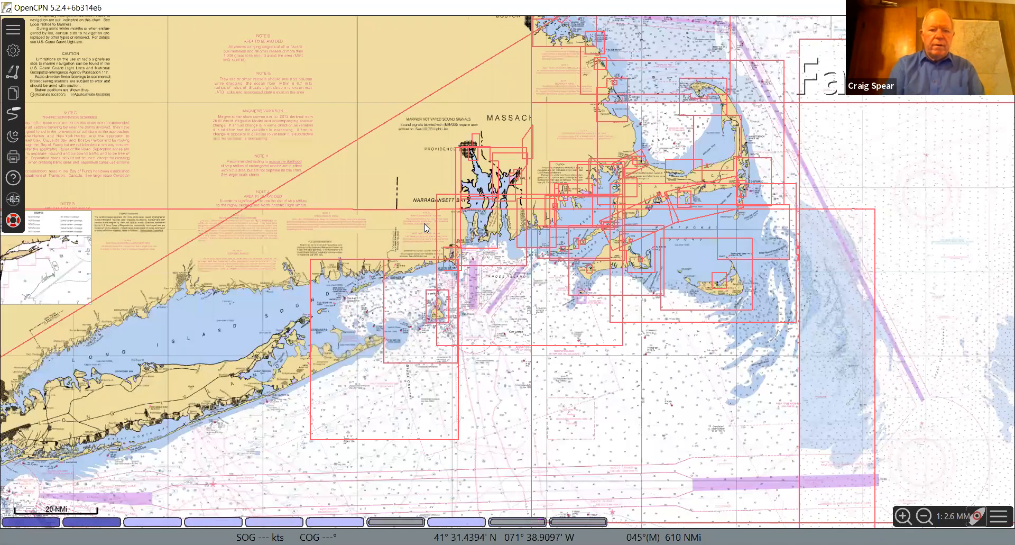
pyautogui.scroll(-1, 424, 223)
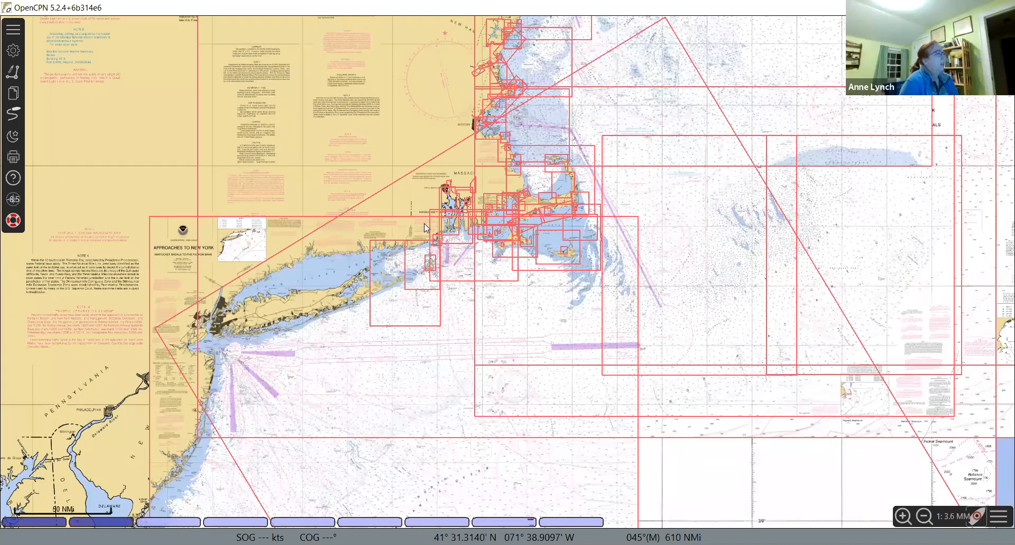
pyautogui.scroll(-3, 424, 223)
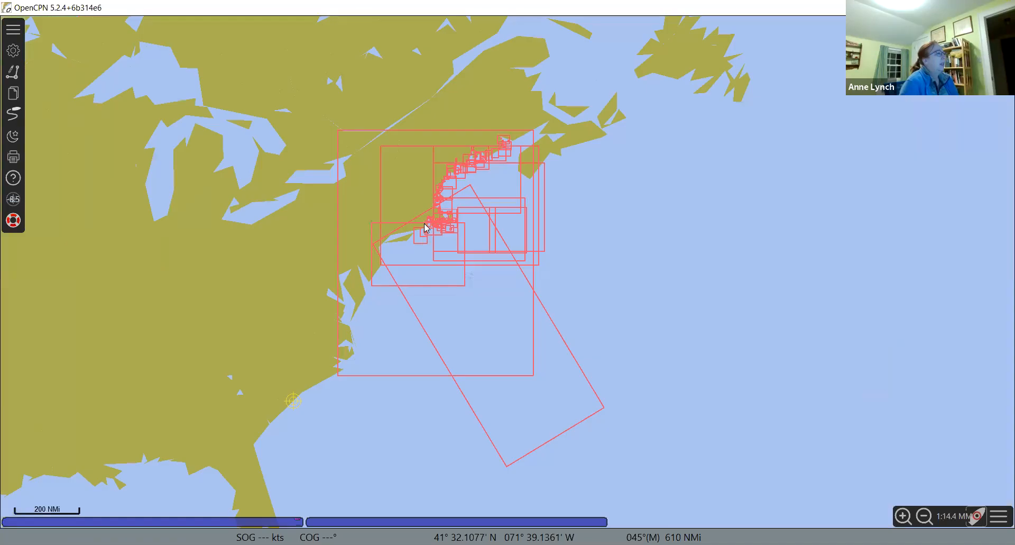
pyautogui.click(306, 424)
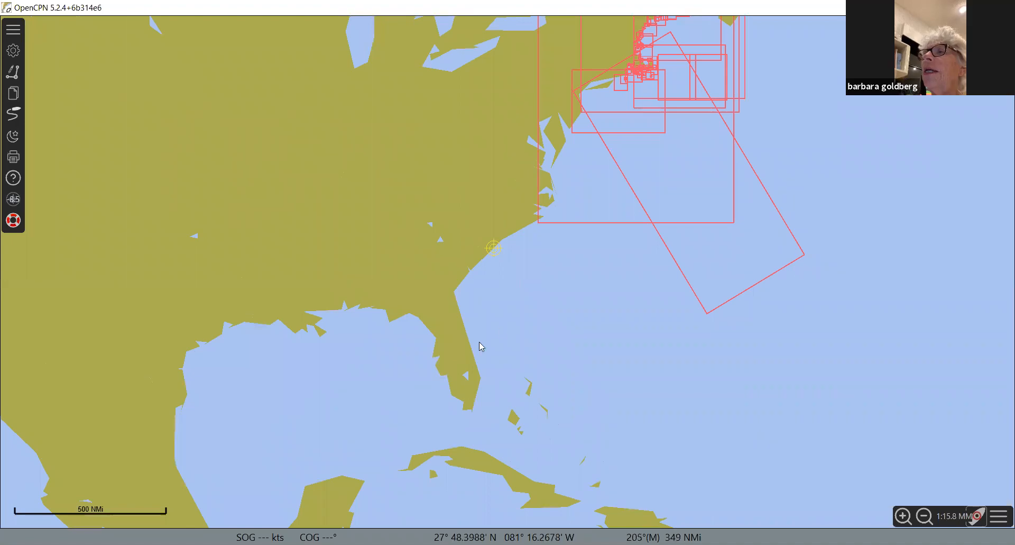
pyautogui.click(629, 150)
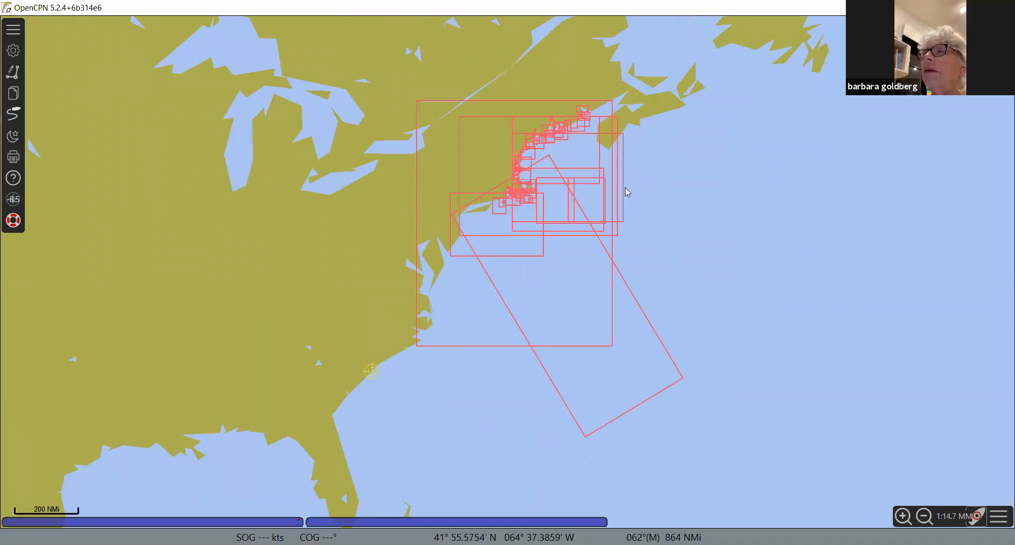
# - Inspect the detailed charts covering Narragansett Bay, Providence, Buzzards Bay and Martha's Vineyard at increasing scale
pyautogui.scroll(2, 556, 200)
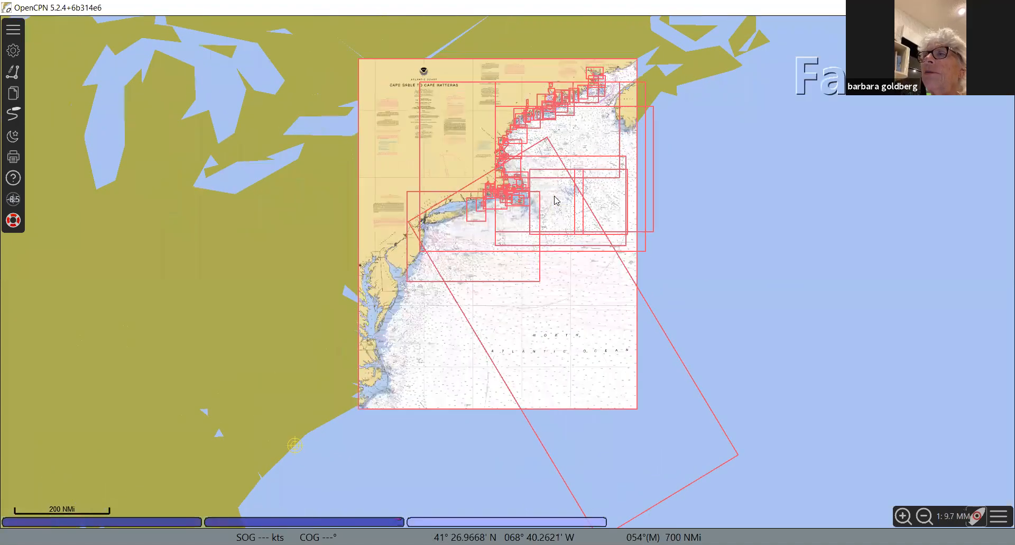
pyautogui.scroll(1, 557, 200)
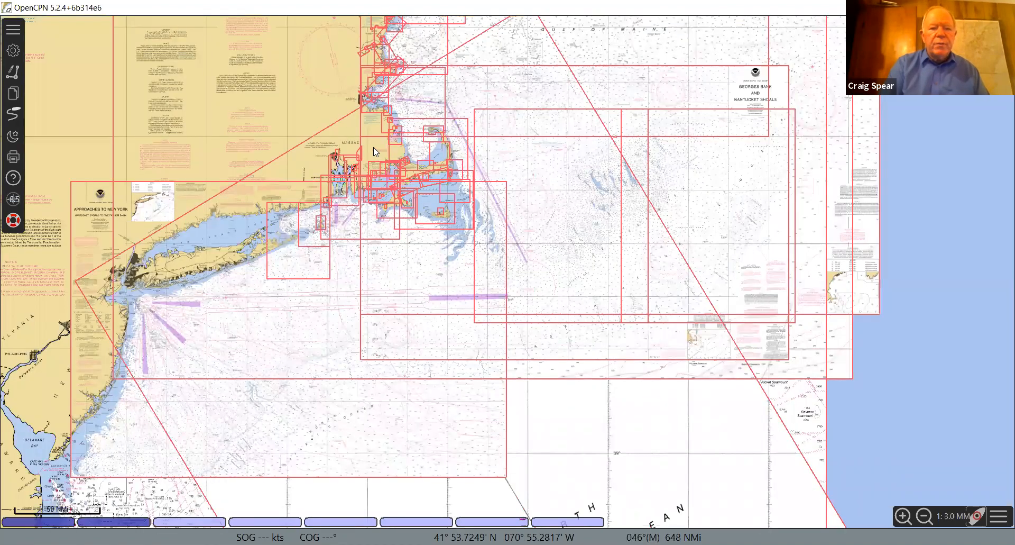
pyautogui.scroll(1, 374, 147)
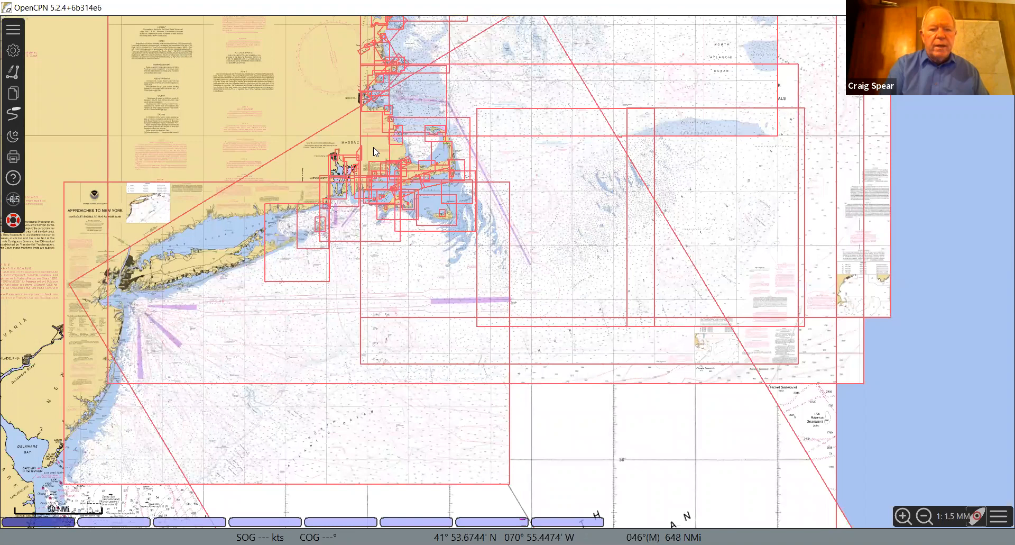
pyautogui.scroll(2, 374, 147)
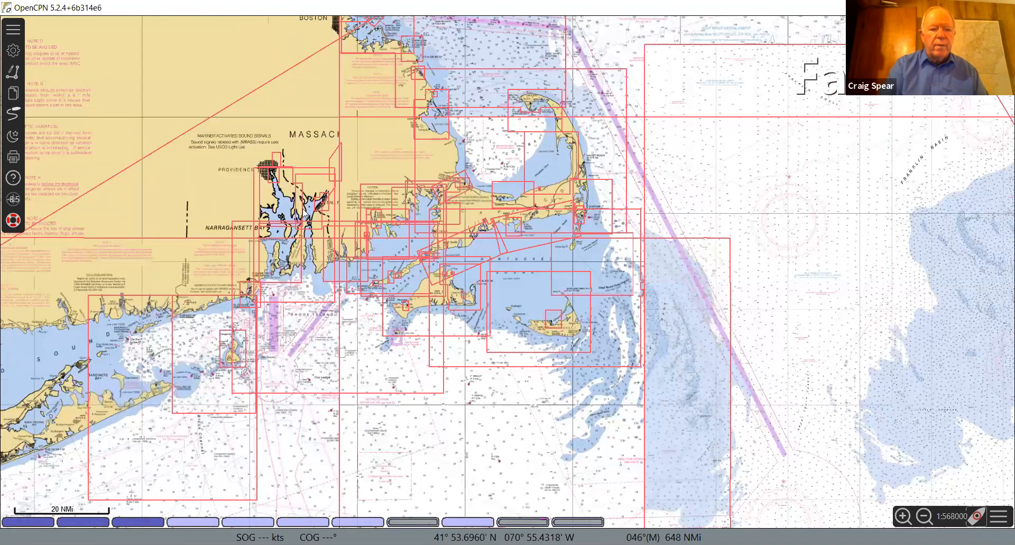
pyautogui.scroll(2, 321, 236)
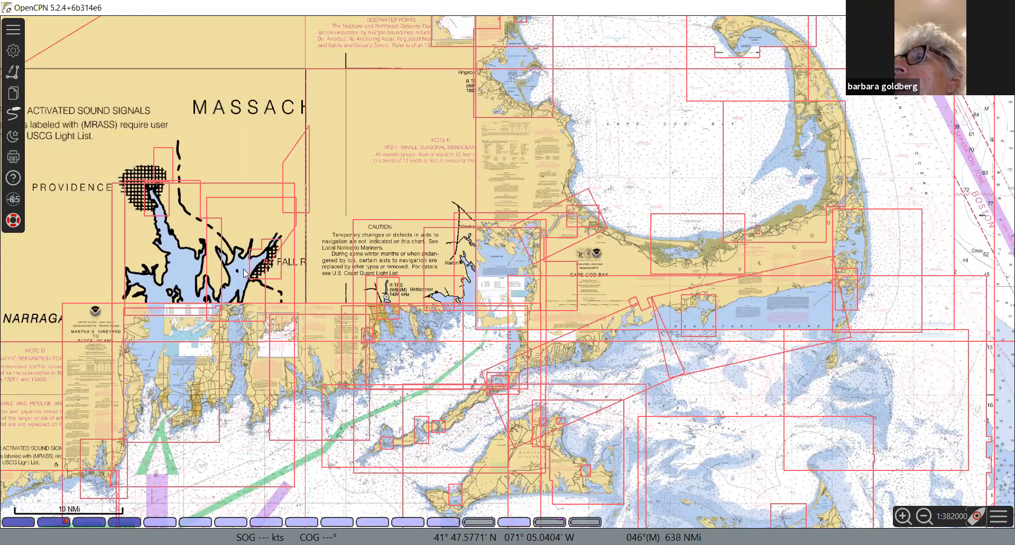
pyautogui.scroll(1, 252, 271)
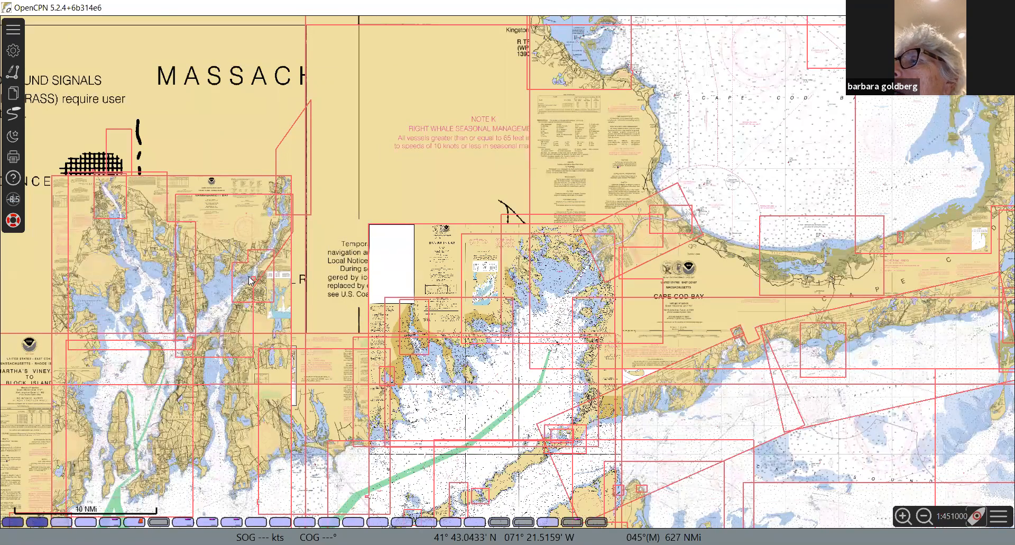
pyautogui.moveTo(252, 280); pyautogui.dragTo(469, 320)
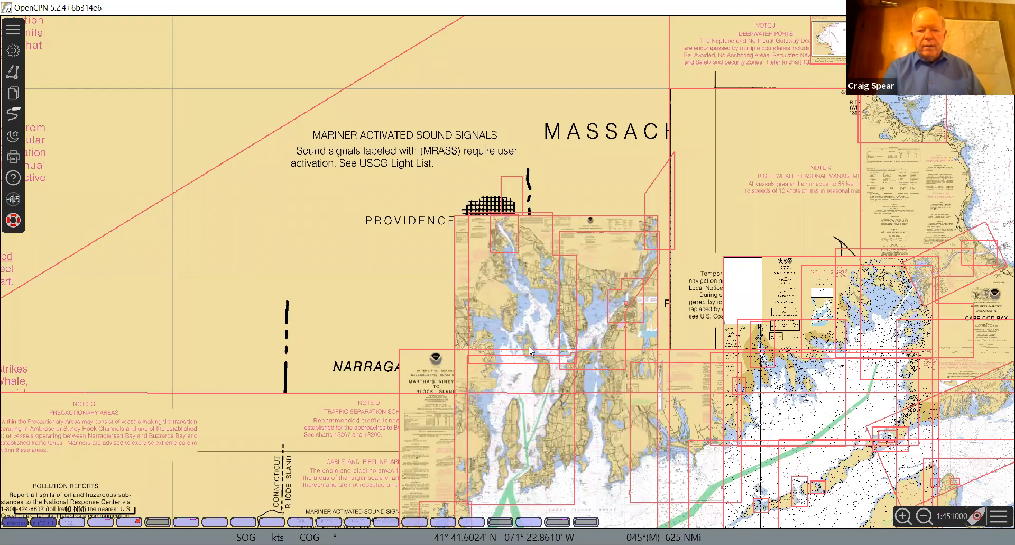
pyautogui.moveTo(570, 423); pyautogui.dragTo(569, 384)
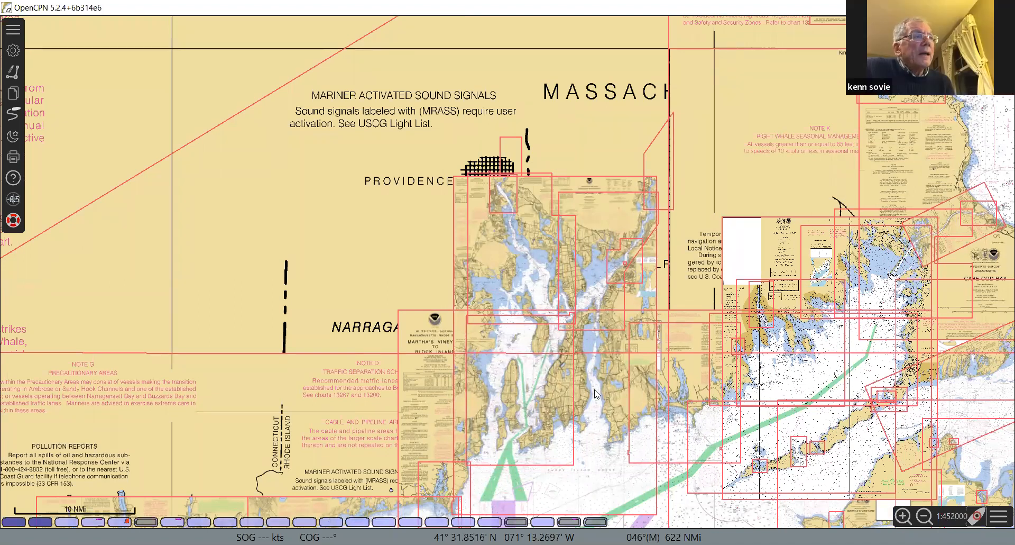
pyautogui.click(595, 389)
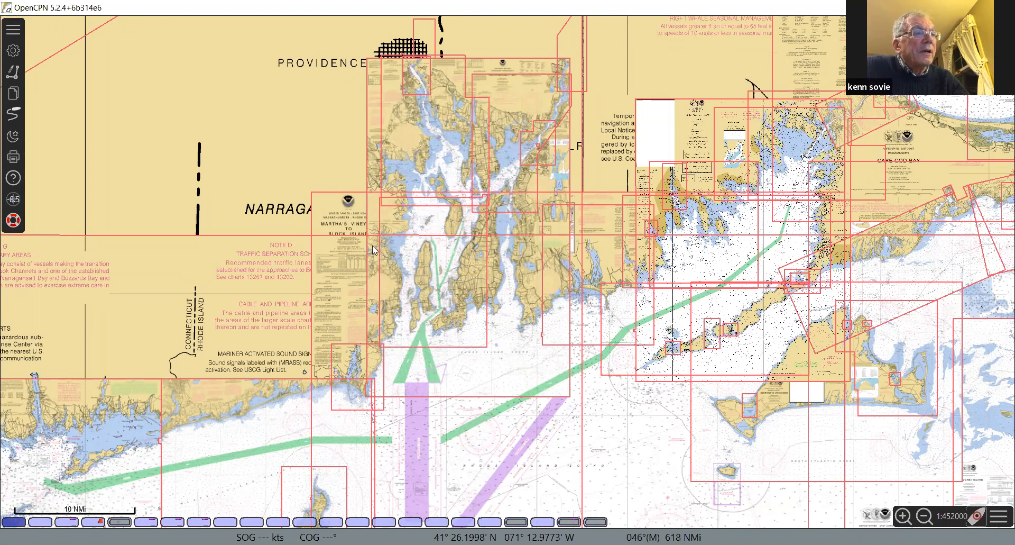
# - Review the general display options, the chart file directories, and the Region 02 list in the chart downloader
pyautogui.click(14, 52)
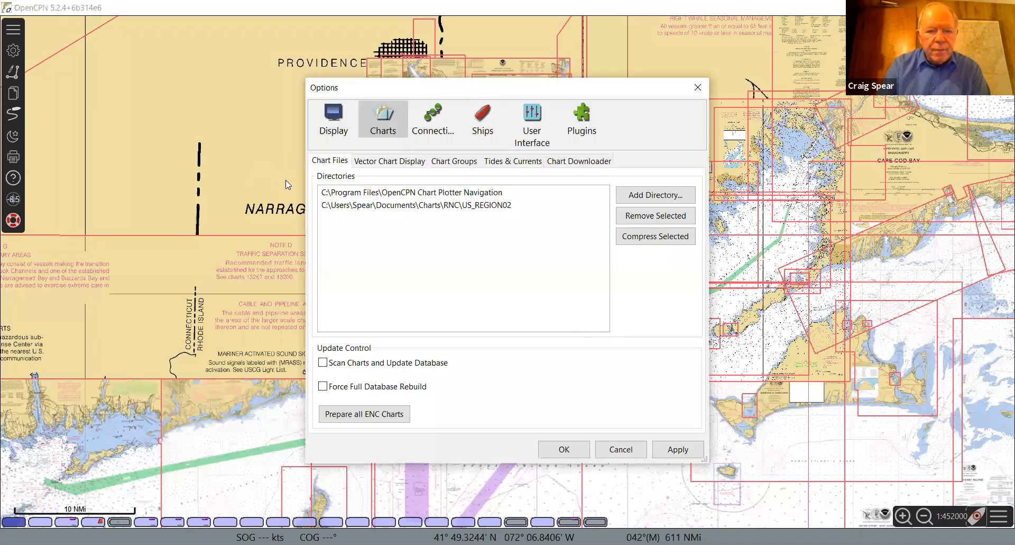
pyautogui.click(338, 127)
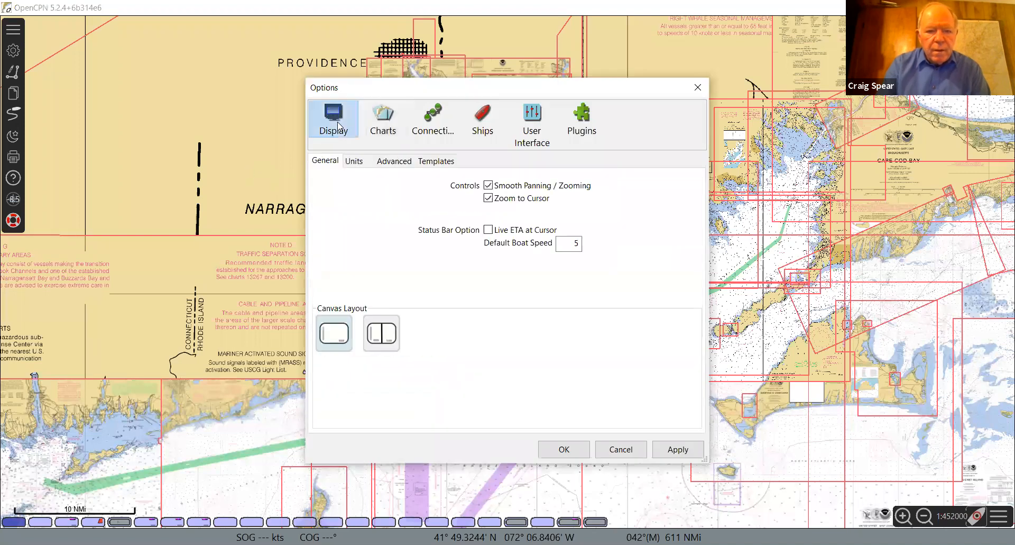
pyautogui.click(384, 122)
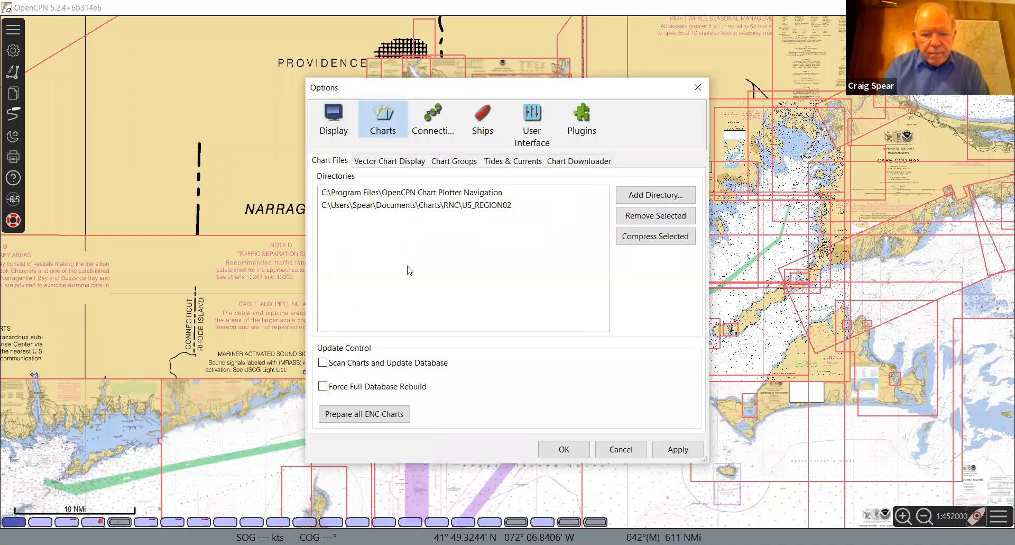
pyautogui.click(677, 450)
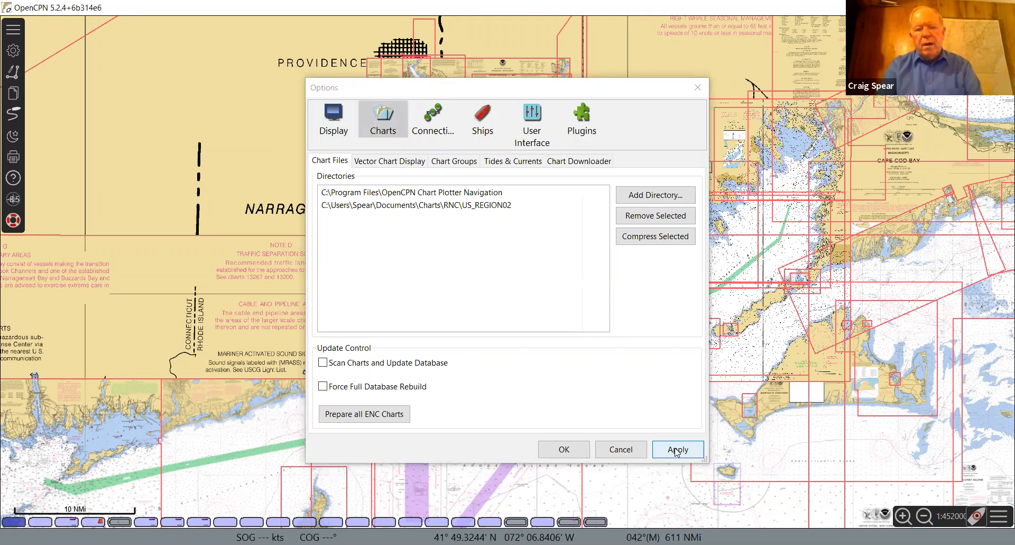
pyautogui.click(564, 162)
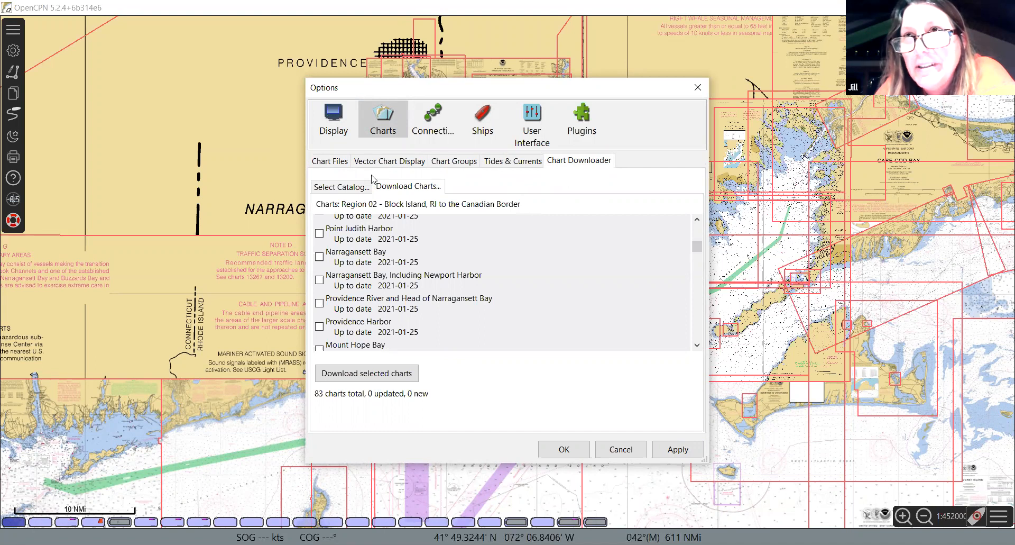
pyautogui.click(332, 161)
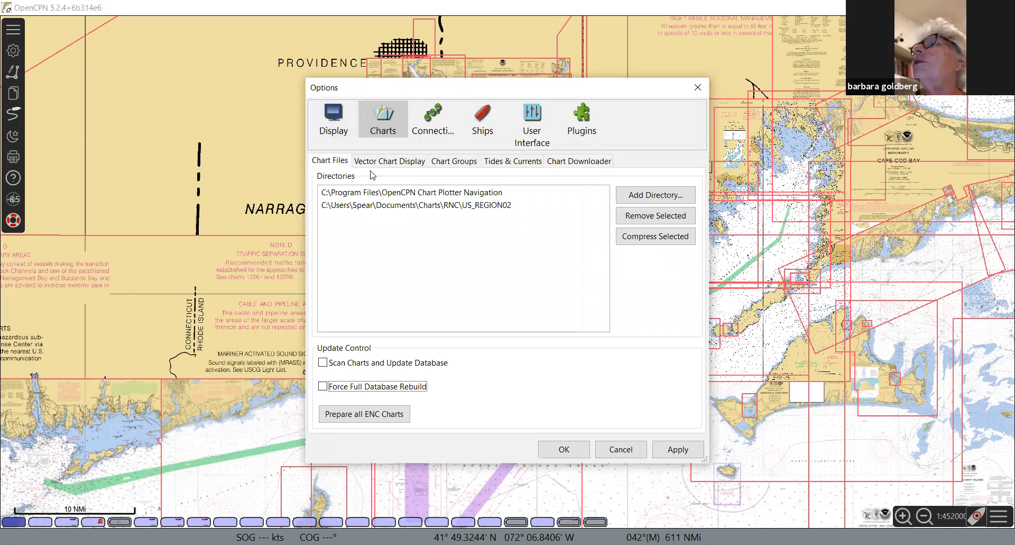
# - Compare the vector chart display settings with the chart directories, and inspect the shallow, safety and deep depth values
pyautogui.click(385, 166)
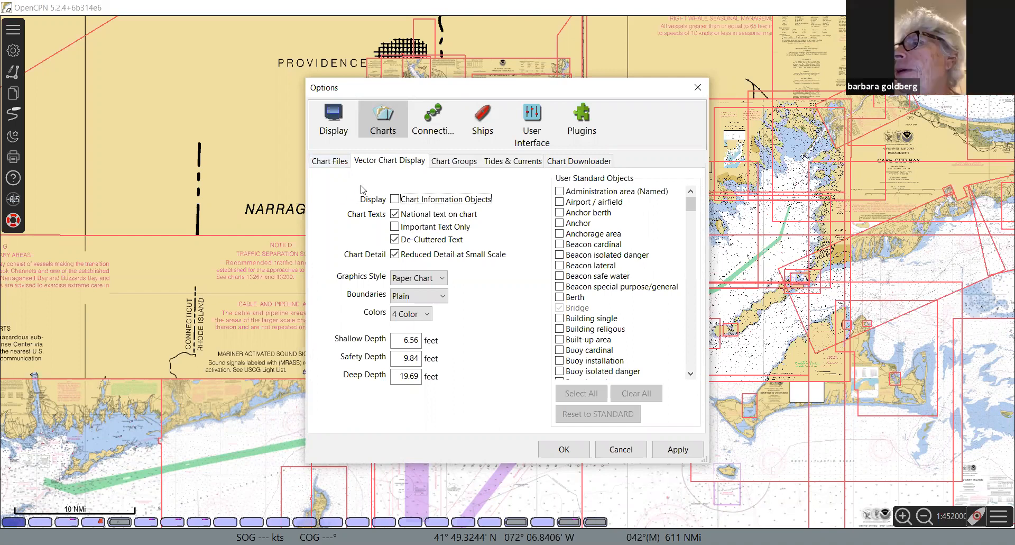
pyautogui.click(335, 164)
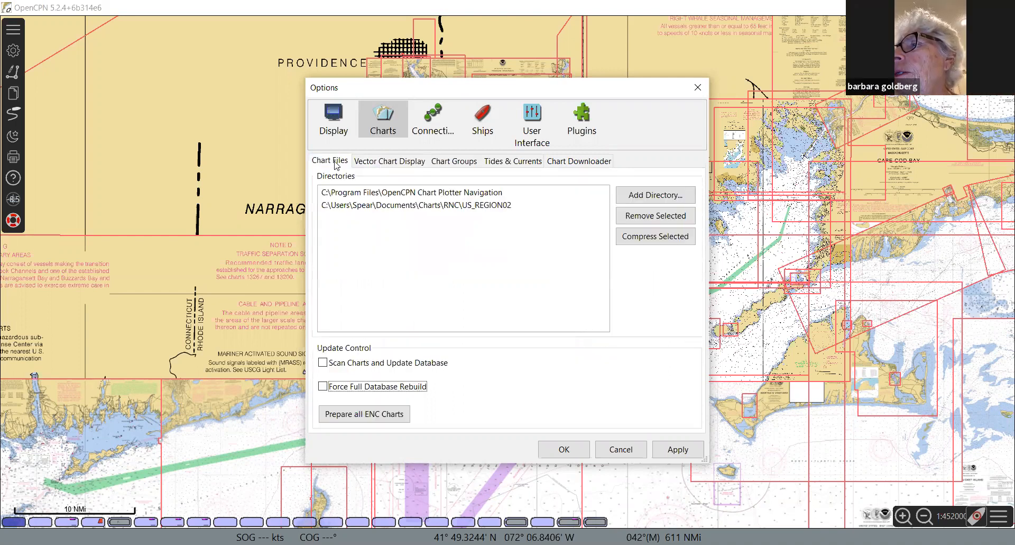
pyautogui.click(381, 161)
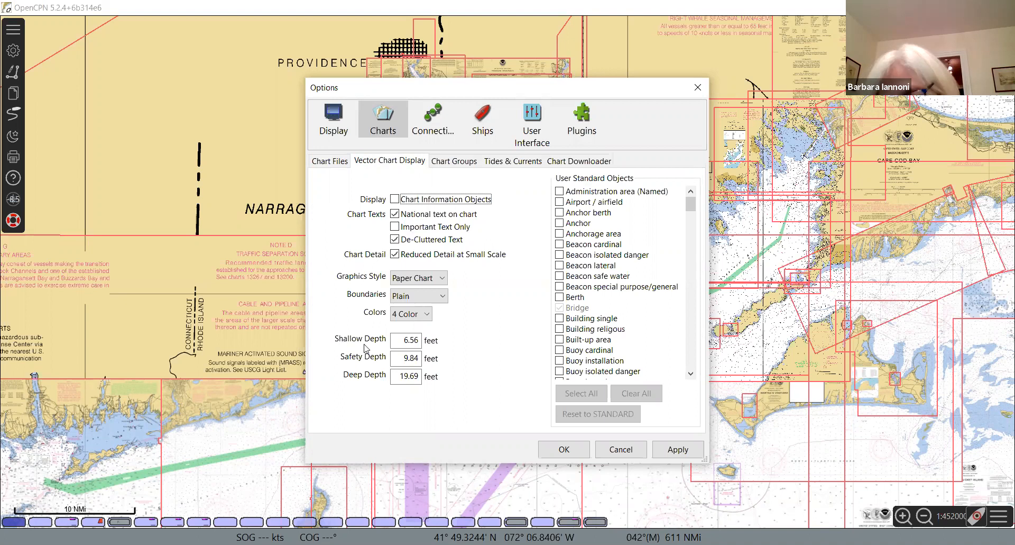
pyautogui.moveTo(419, 341); pyautogui.dragTo(403, 341)
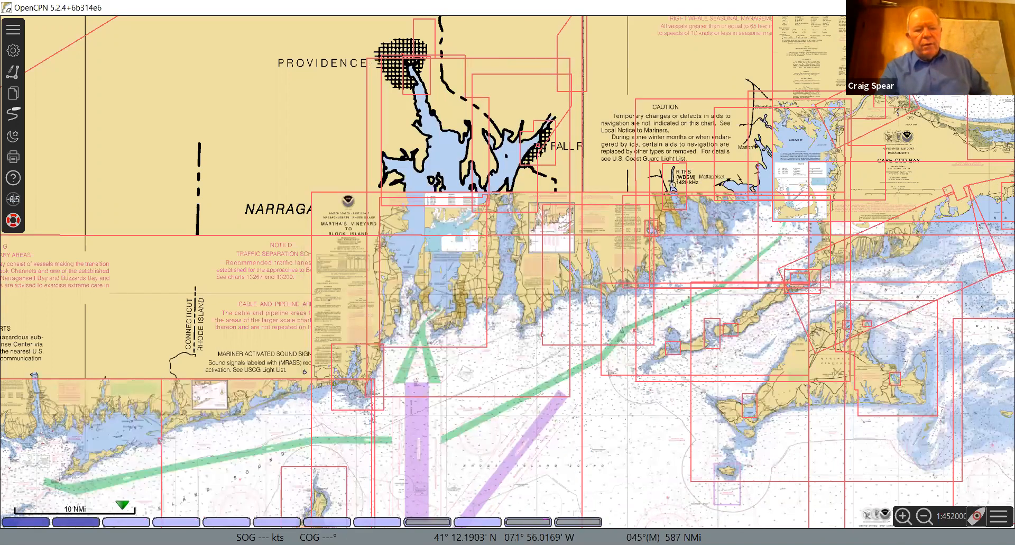
# - Inspect the chart details for Narragansett Bay and for Block Island Sound from Point Judith to Montauk Point
pyautogui.moveTo(33, 522)
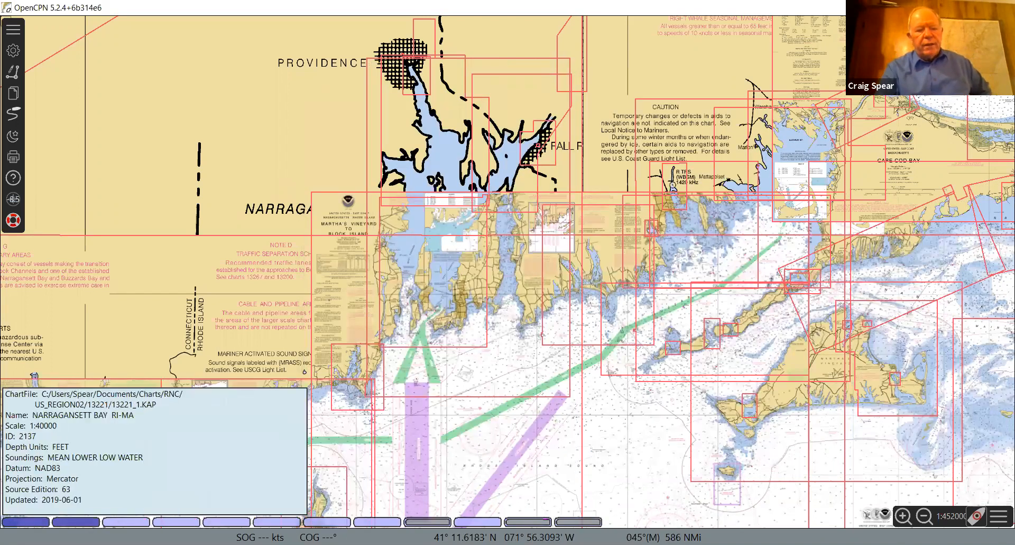
pyautogui.moveTo(68, 523)
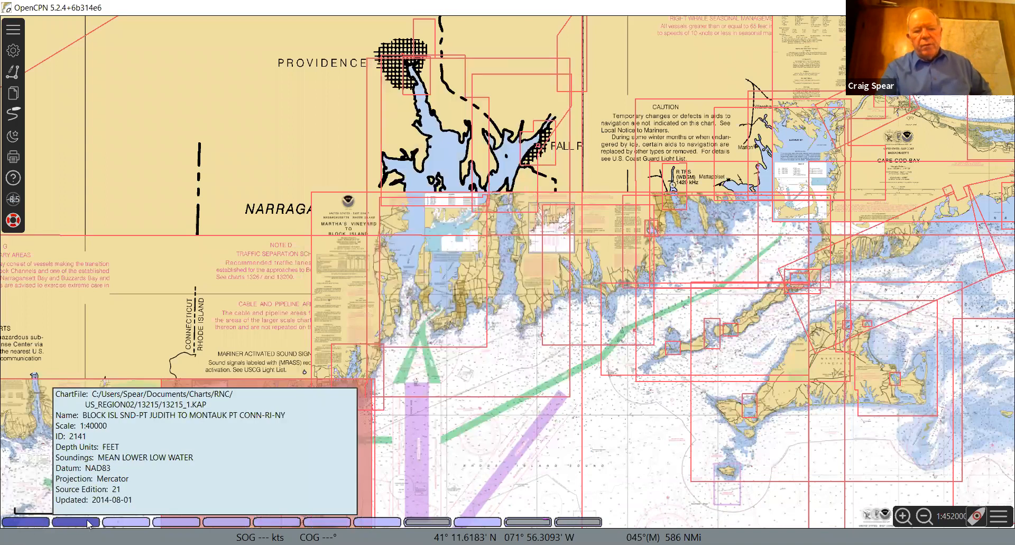
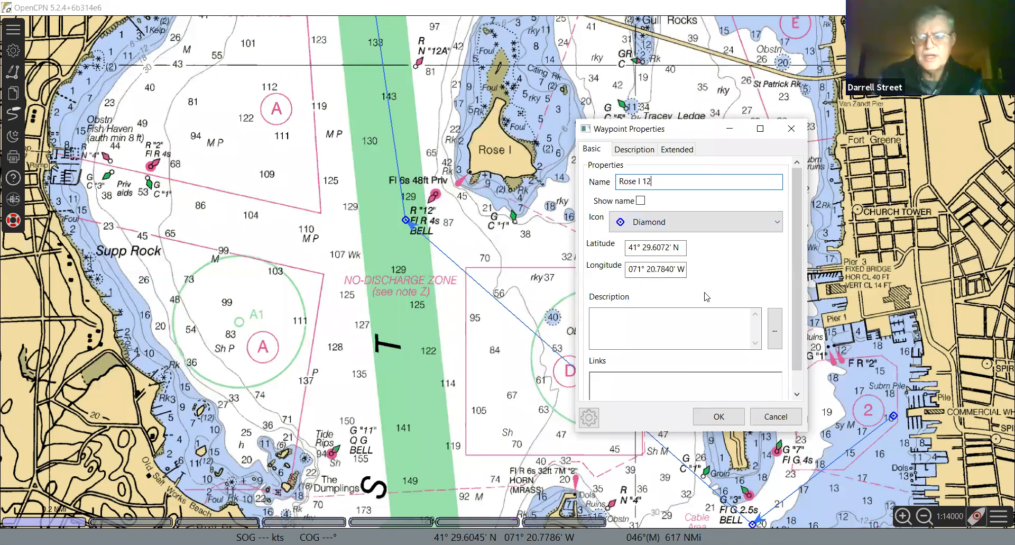
# - Save the waypoint beside the R "12" bell as Rose I 12, and inspect the route leg into the Goat Island 3 waypoint
pyautogui.click(709, 417)
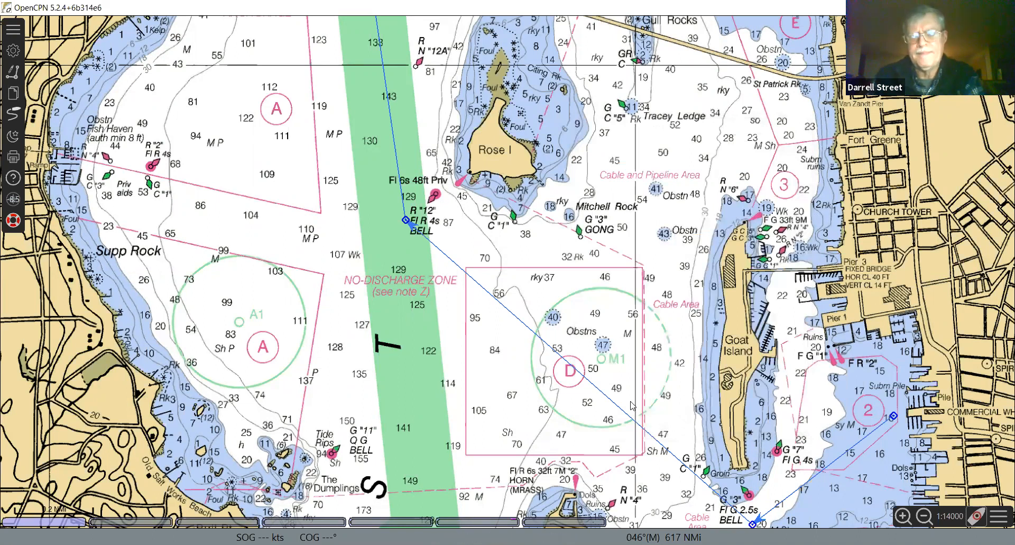
pyautogui.moveTo(752, 489); pyautogui.dragTo(594, 418)
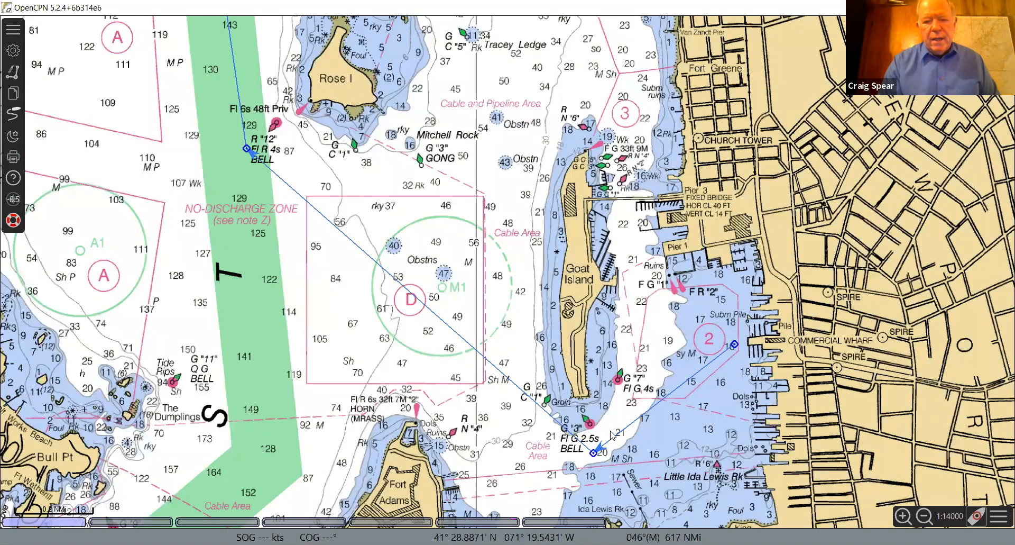
pyautogui.moveTo(608, 447)
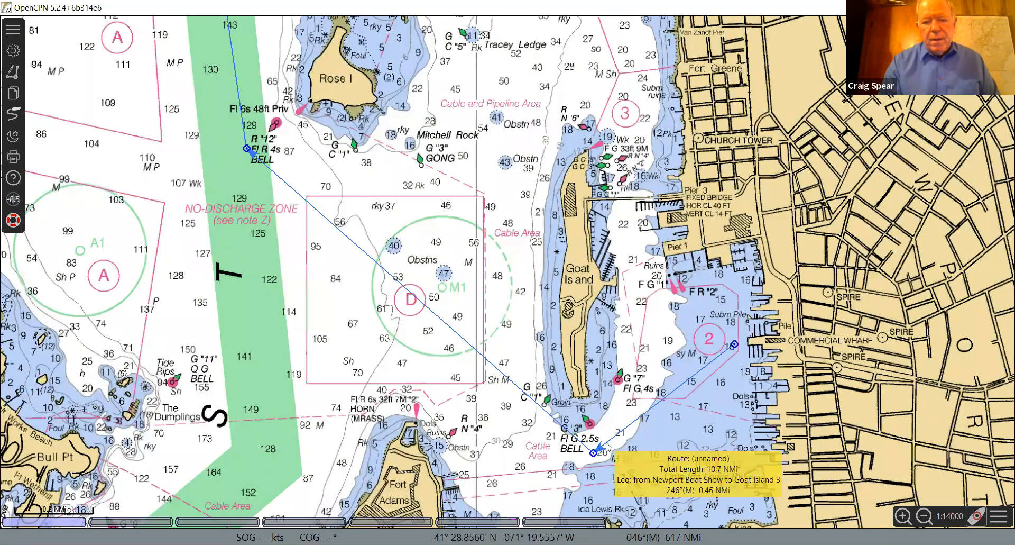
# - Insert a waypoint into the leg from Goat Island 3 to Rose I 12, and shift it southwest away from the G C "1" buoy
pyautogui.rightClick(542, 412)
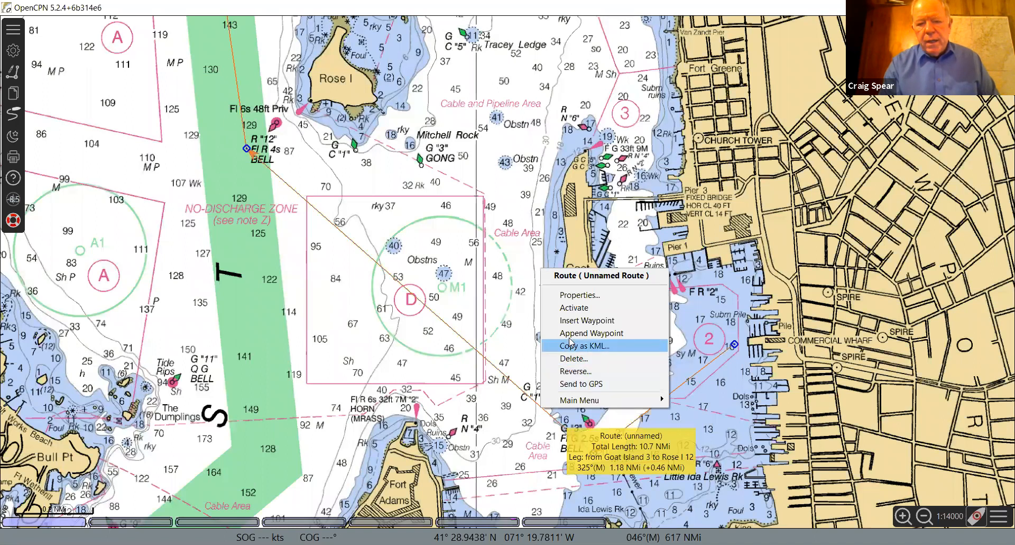
pyautogui.click(575, 321)
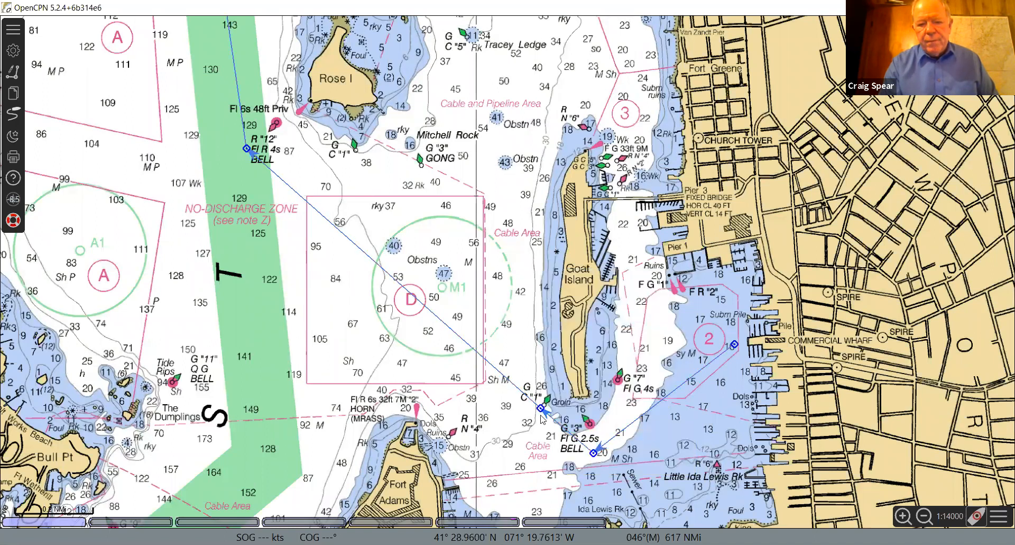
pyautogui.moveTo(540, 409); pyautogui.dragTo(519, 432)
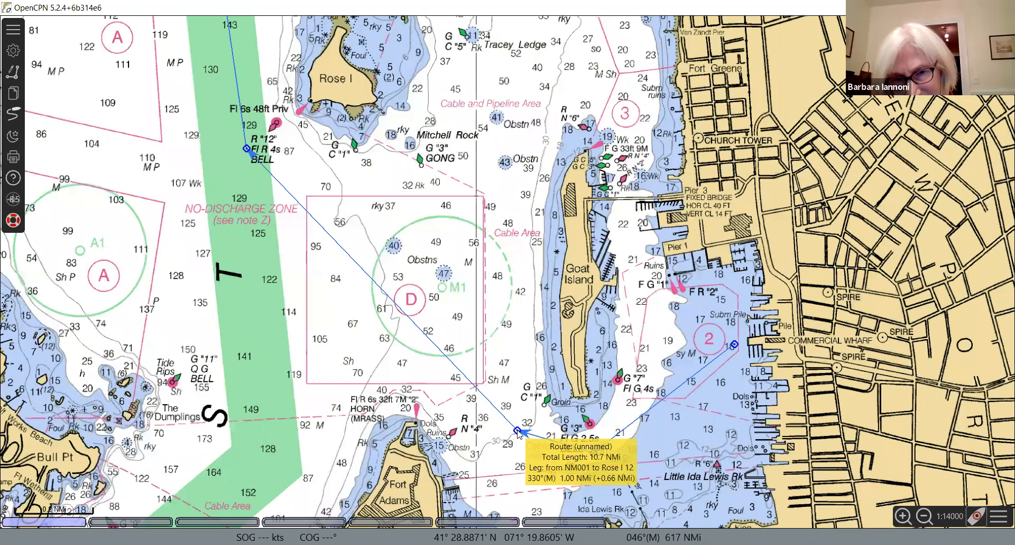
# - Delete the inserted waypoint between Goat Island 3 and Rose I 12
pyautogui.rightClick(518, 431)
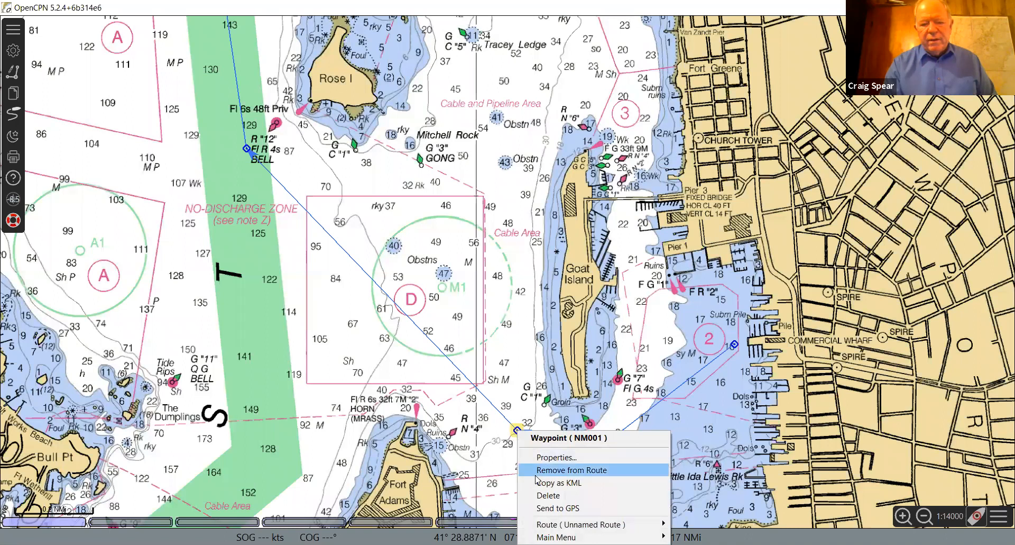
pyautogui.click(544, 495)
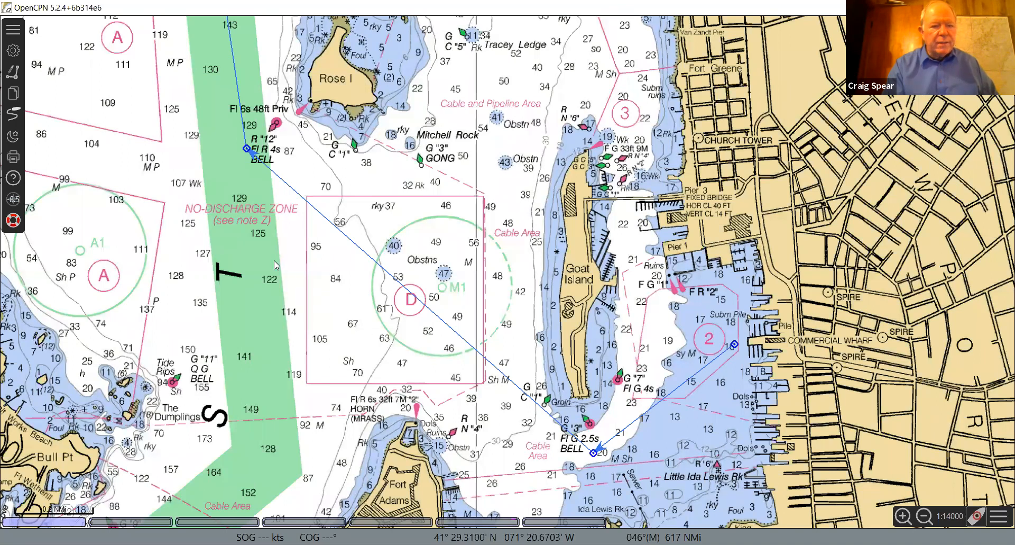
# - Rename the route waypoint at the center span of the Pell Bridge to "Nreport Bridge"
pyautogui.scroll(-4, 274, 262)
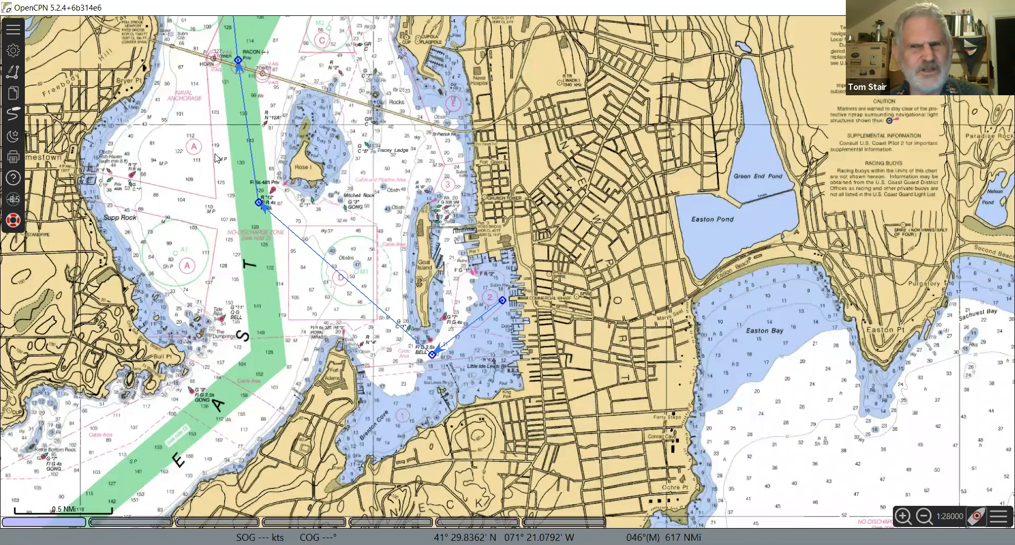
pyautogui.click(222, 102)
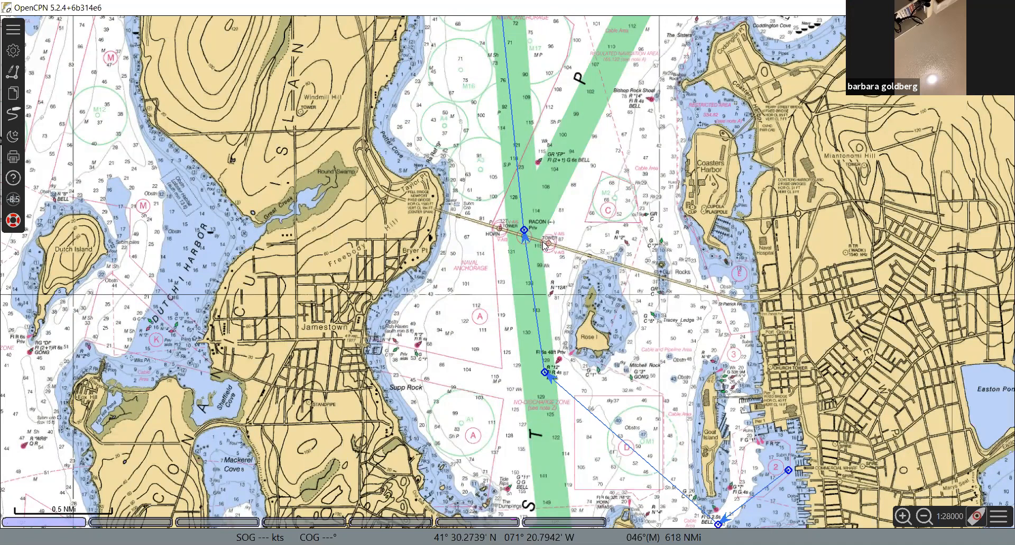
pyautogui.scroll(4, 544, 245)
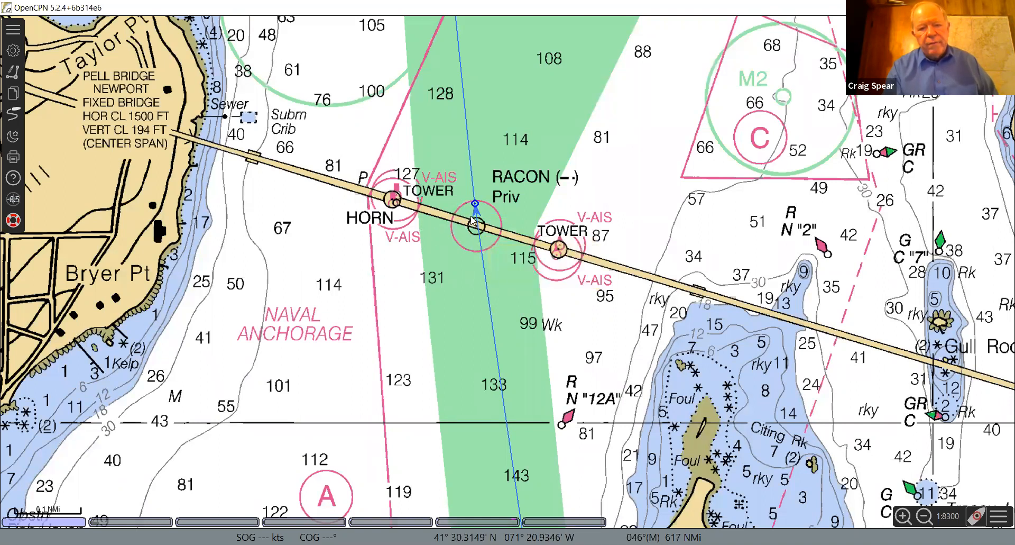
pyautogui.moveTo(497, 242)
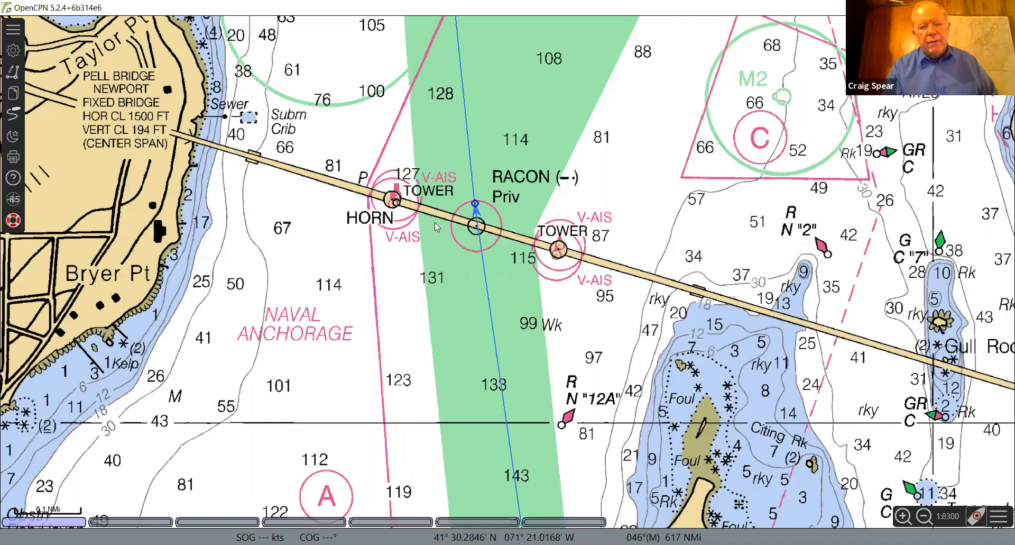
pyautogui.rightClick(475, 207)
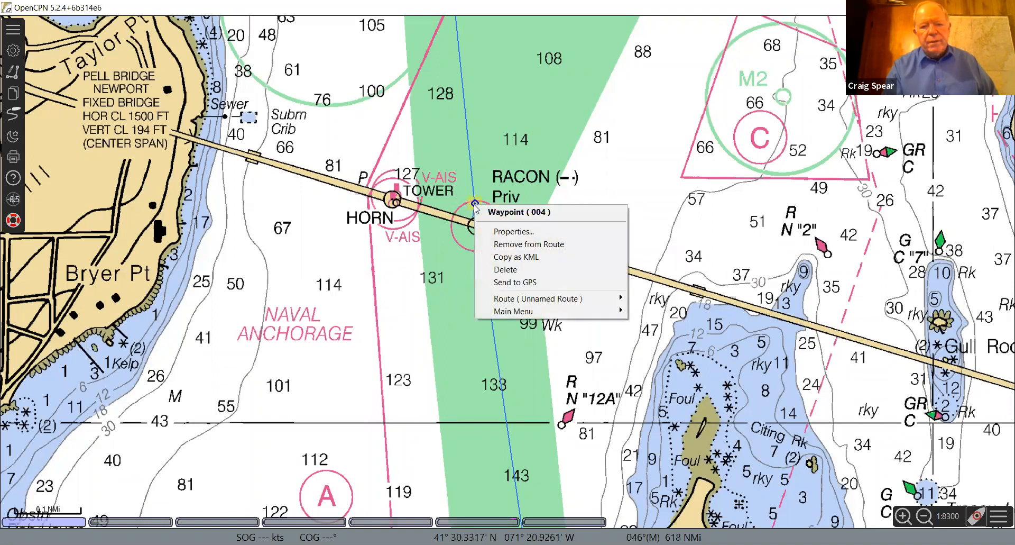
pyautogui.click(500, 232)
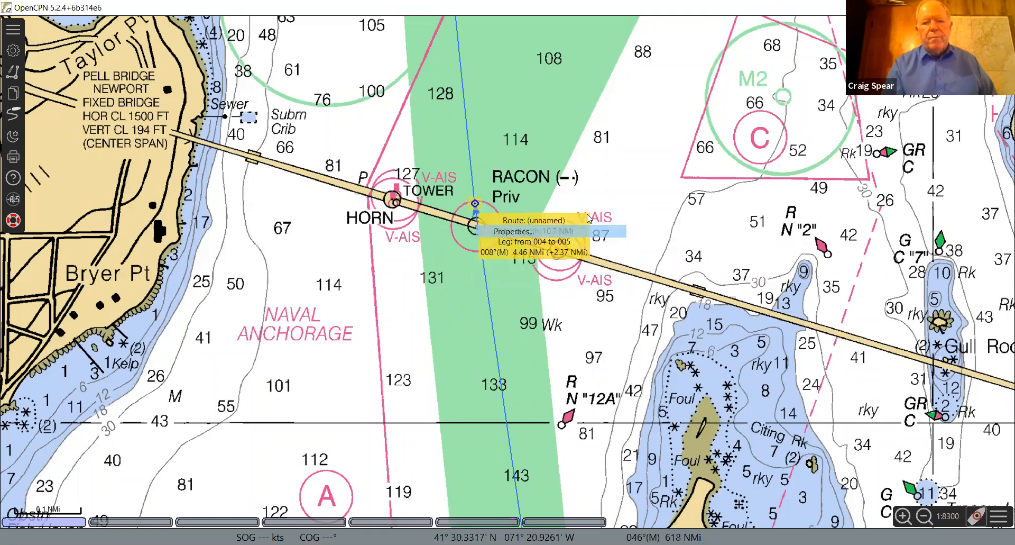
pyautogui.press('BackSpace')
pyautogui.press('BackSpace')
pyautogui.press('BackSpace')
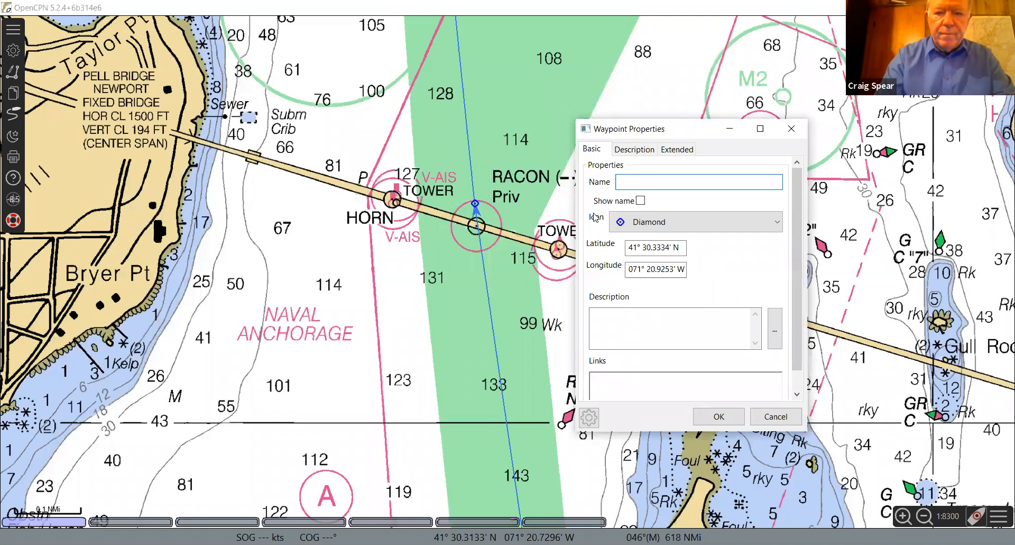
pyautogui.write('N')
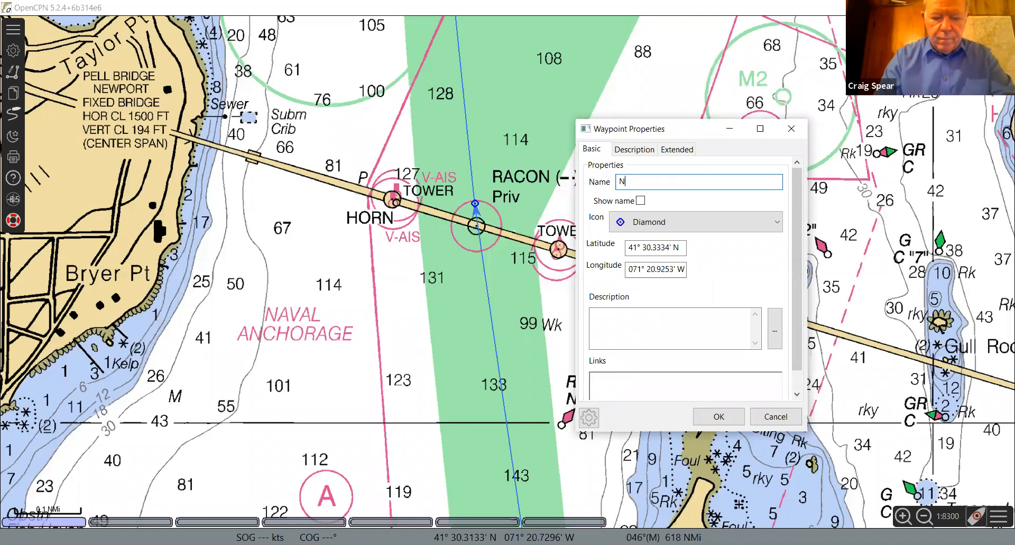
pyautogui.write('report Bridge')
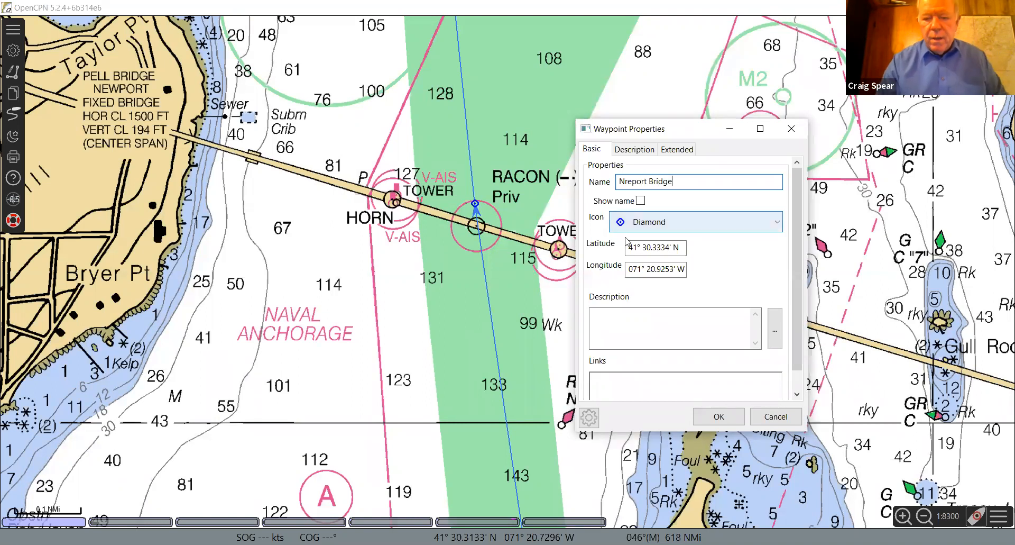
pyautogui.click(713, 420)
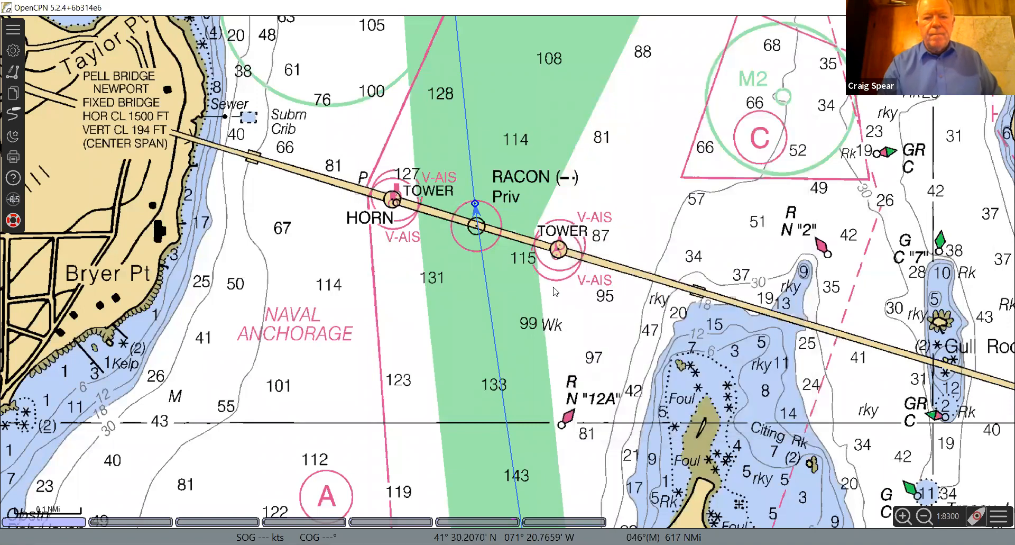
# - Rename the route waypoint northeast of the R "2" bell off Conanicut Pt as "Conanicut 2"
pyautogui.scroll(-4, 554, 291)
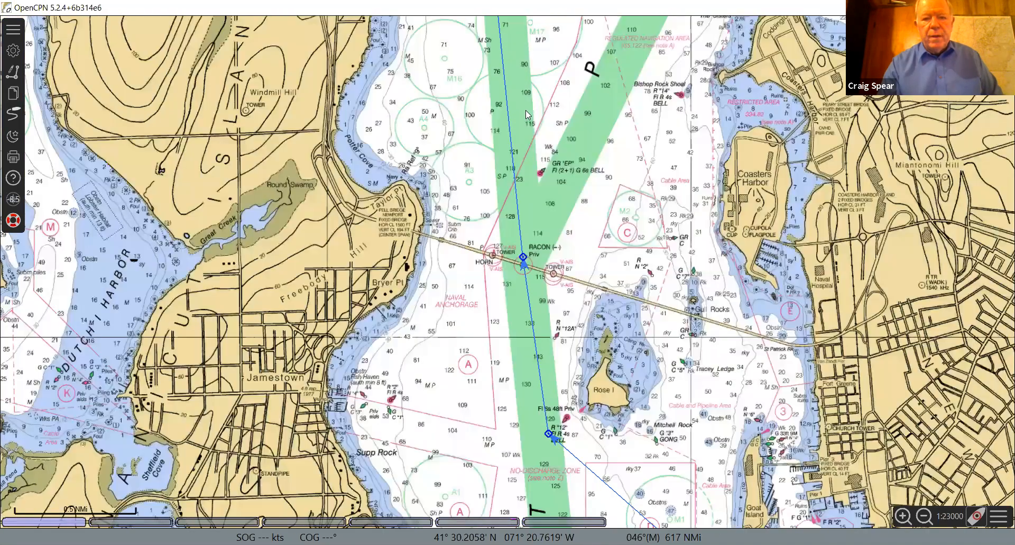
pyautogui.scroll(-1, 525, 110)
pyautogui.click(526, 109)
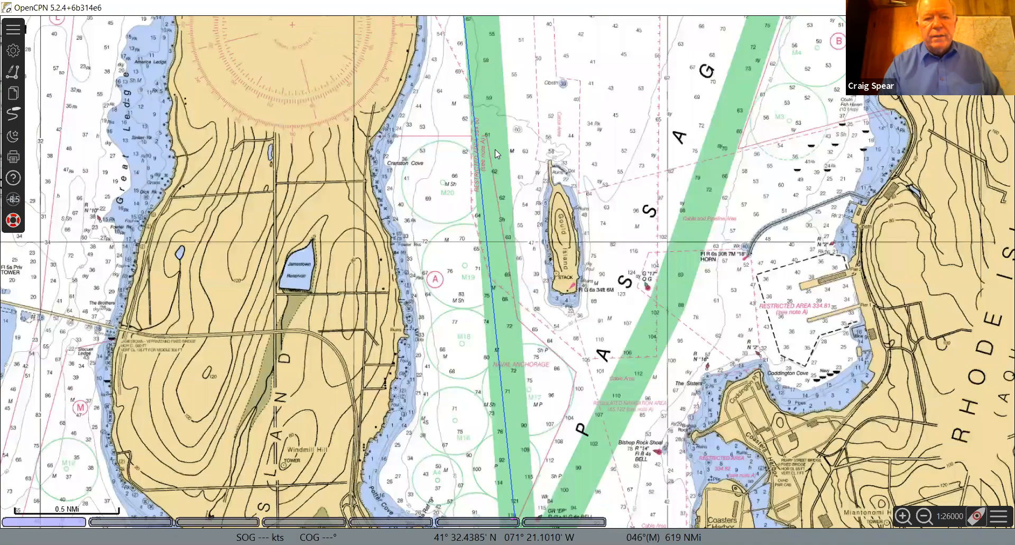
pyautogui.click(494, 105)
pyautogui.click(497, 88)
pyautogui.click(497, 118)
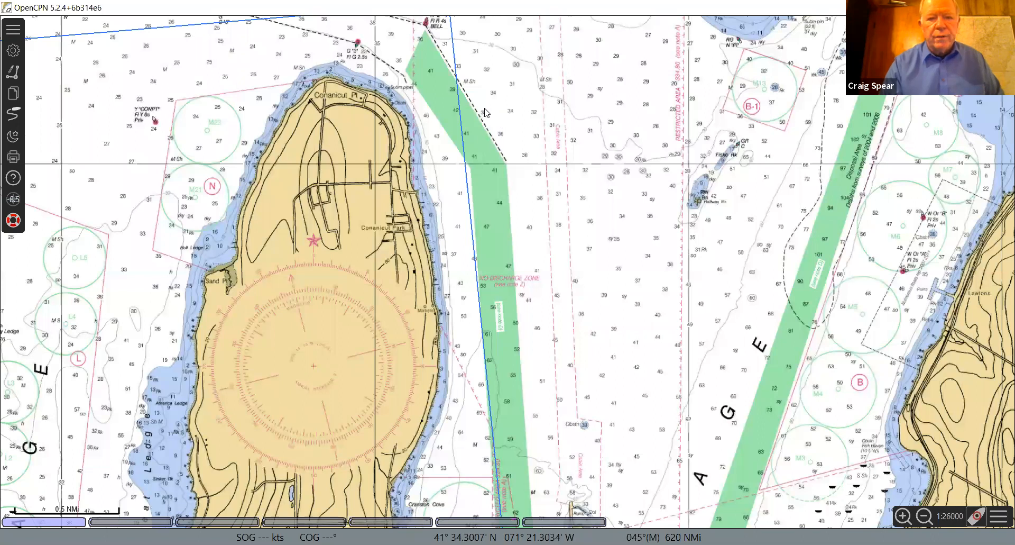
pyautogui.click(485, 112)
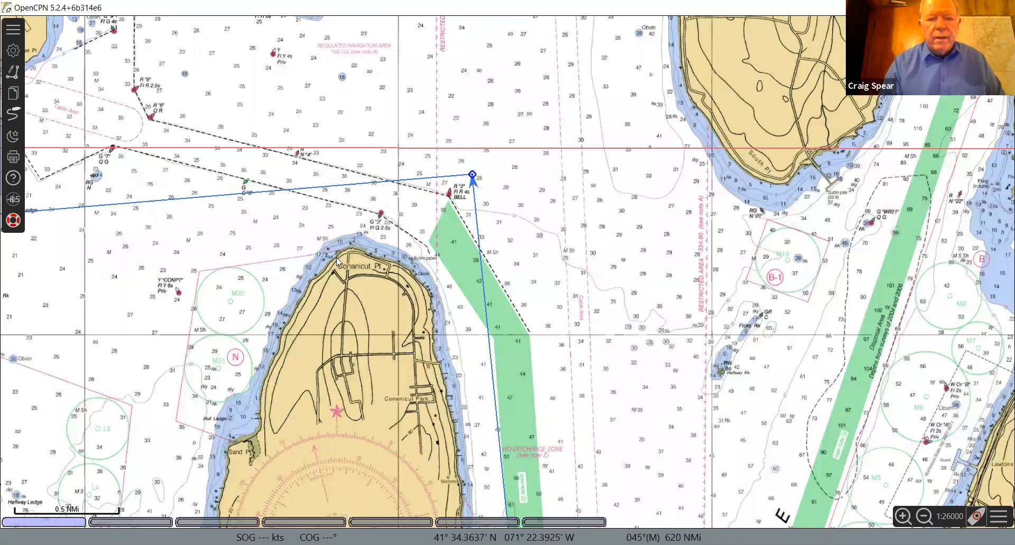
pyautogui.moveTo(477, 199)
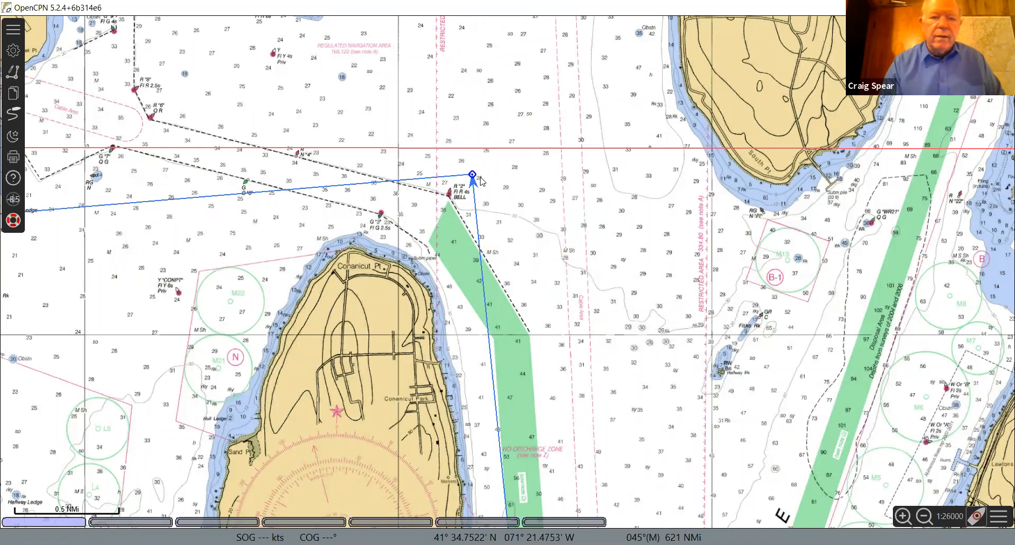
pyautogui.scroll(3, 482, 181)
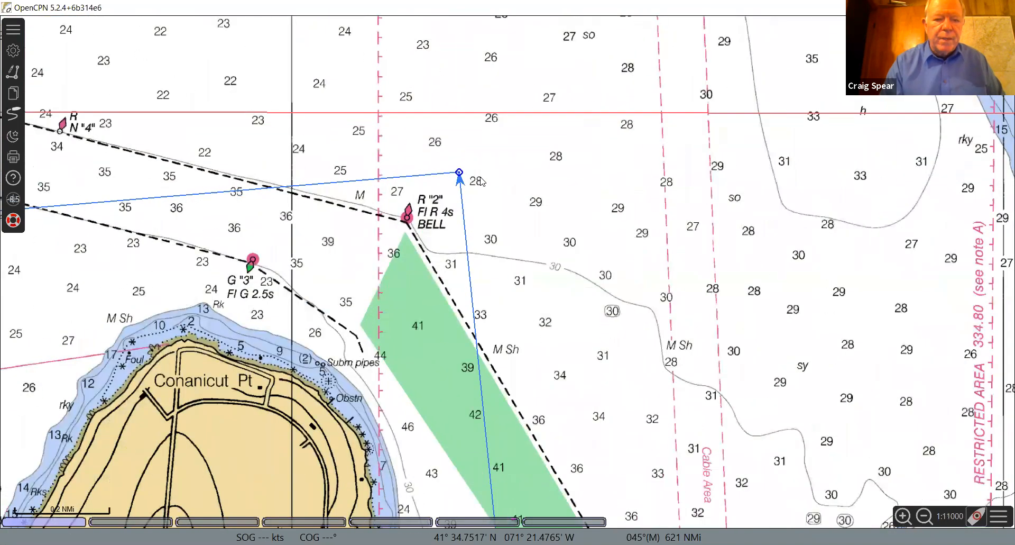
pyautogui.moveTo(448, 173)
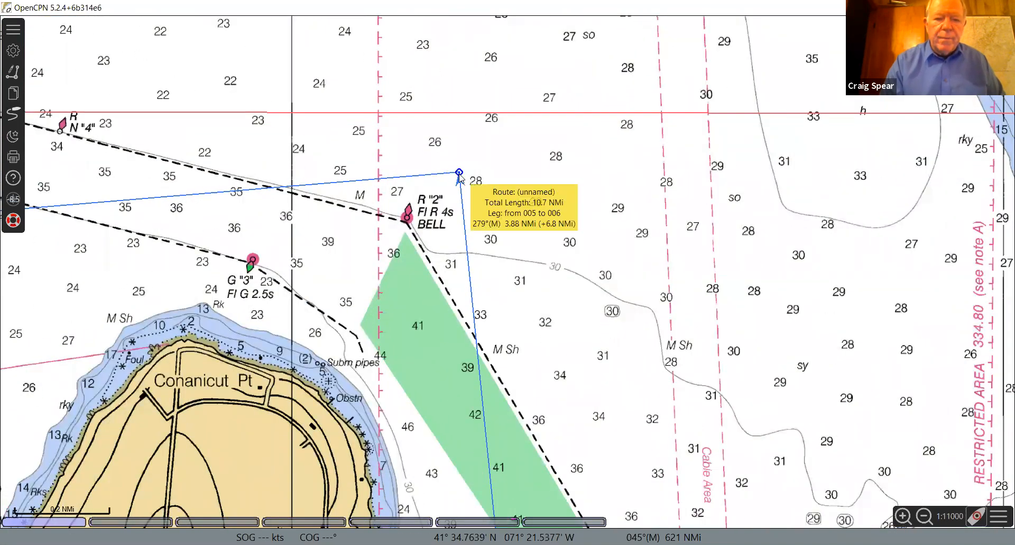
pyautogui.rightClick(460, 179)
pyautogui.click(507, 206)
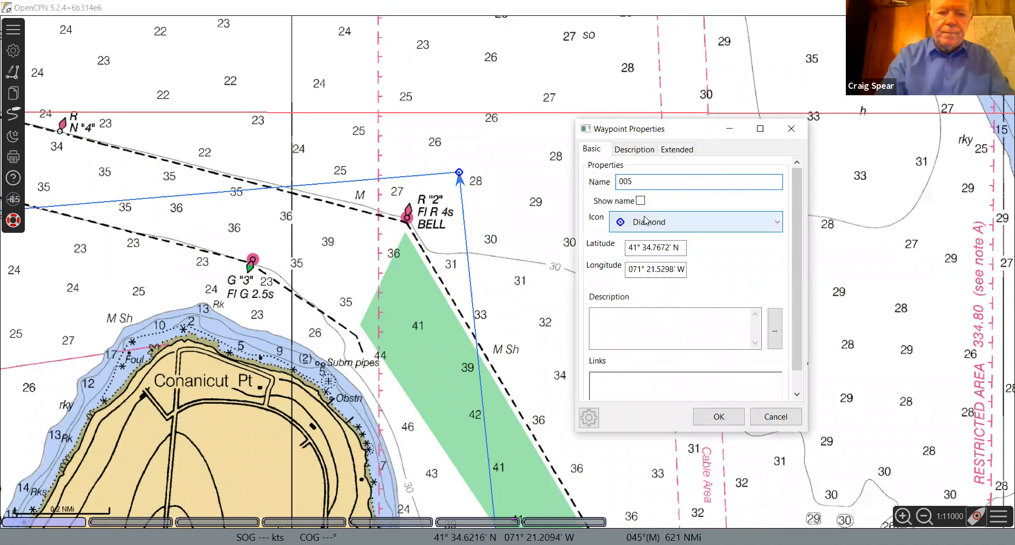
pyautogui.click(645, 221)
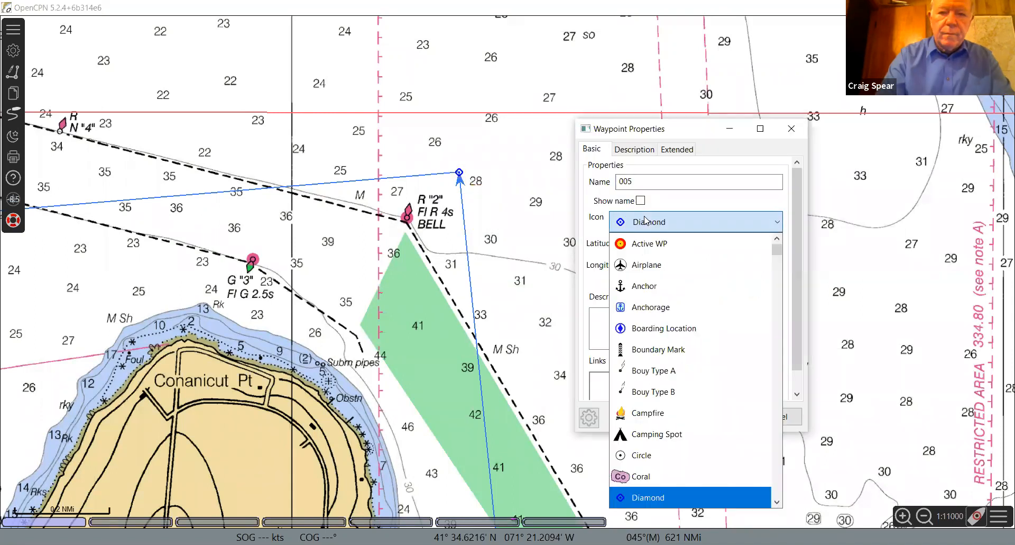
pyautogui.click(652, 180)
pyautogui.doubleClick(652, 181)
pyautogui.write('Conanicut 2')
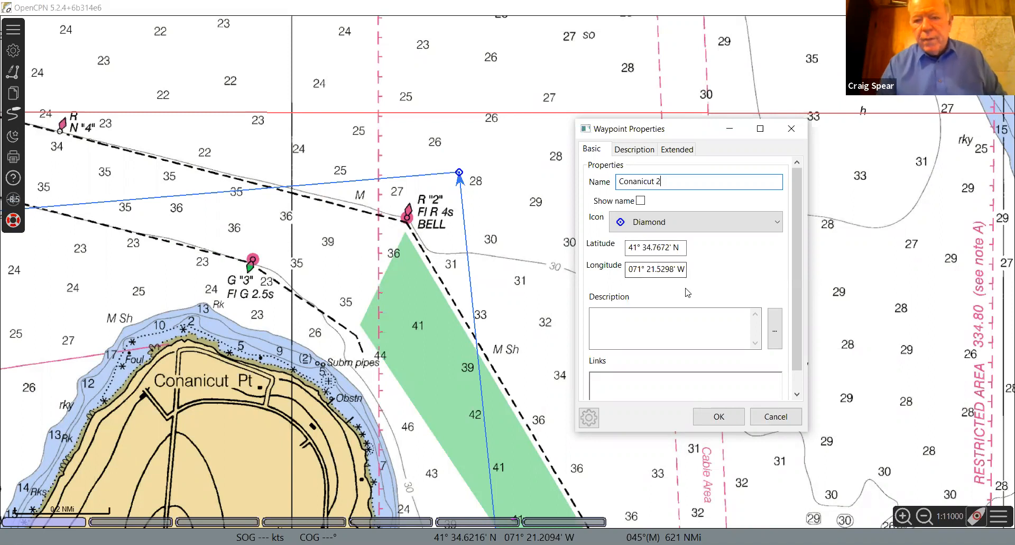
pyautogui.click(717, 414)
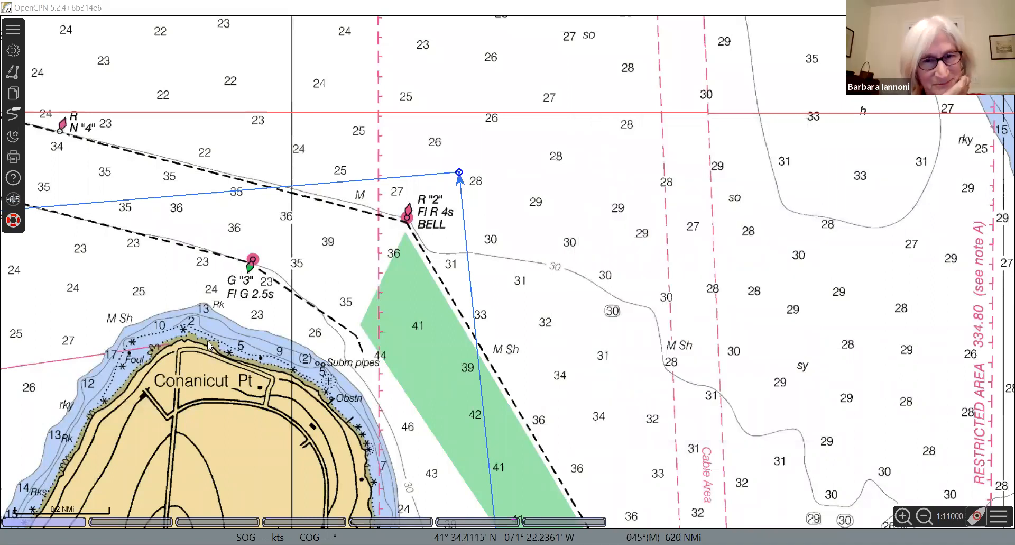
# - Insert a waypoint into the leg from Conanicut 2 to 006, and move it southwest to the deeper water just south of General Rk
pyautogui.click(137, 285)
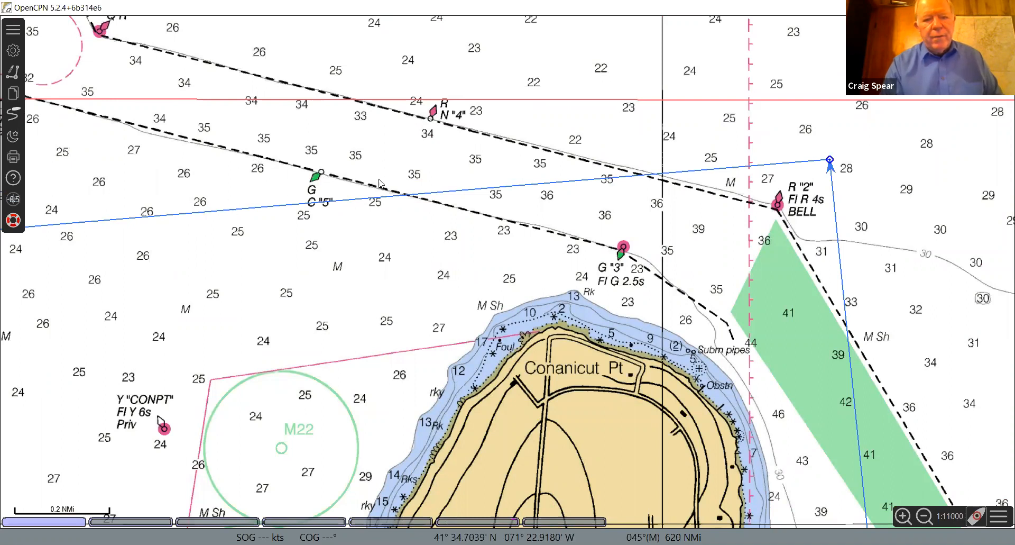
pyautogui.click(179, 268)
pyautogui.scroll(-3, 274, 243)
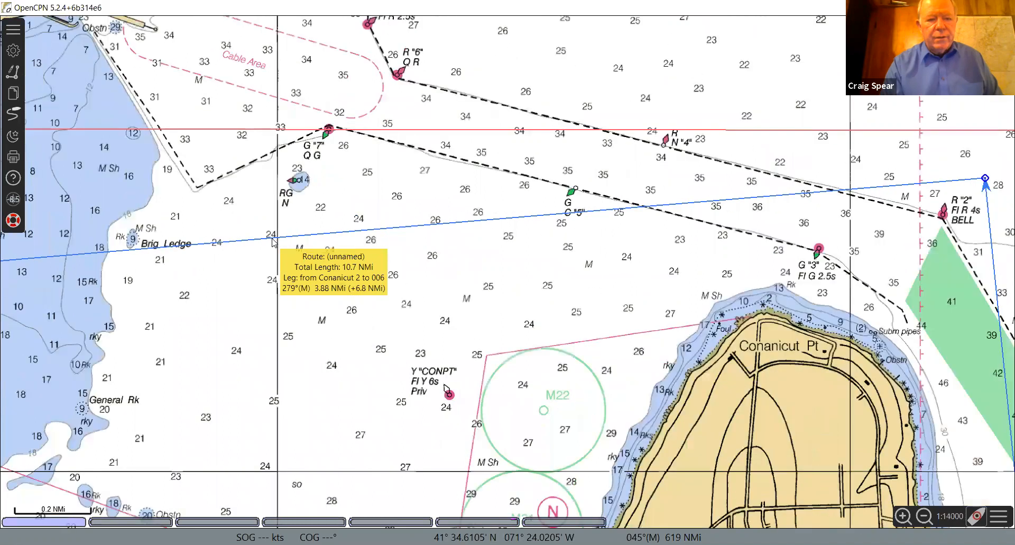
pyautogui.click(98, 280)
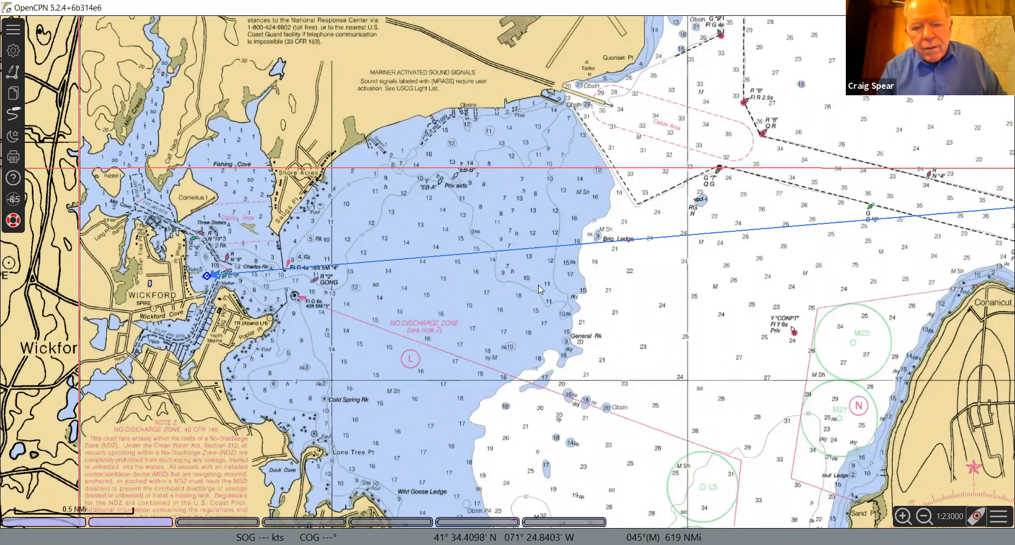
pyautogui.moveTo(538, 256)
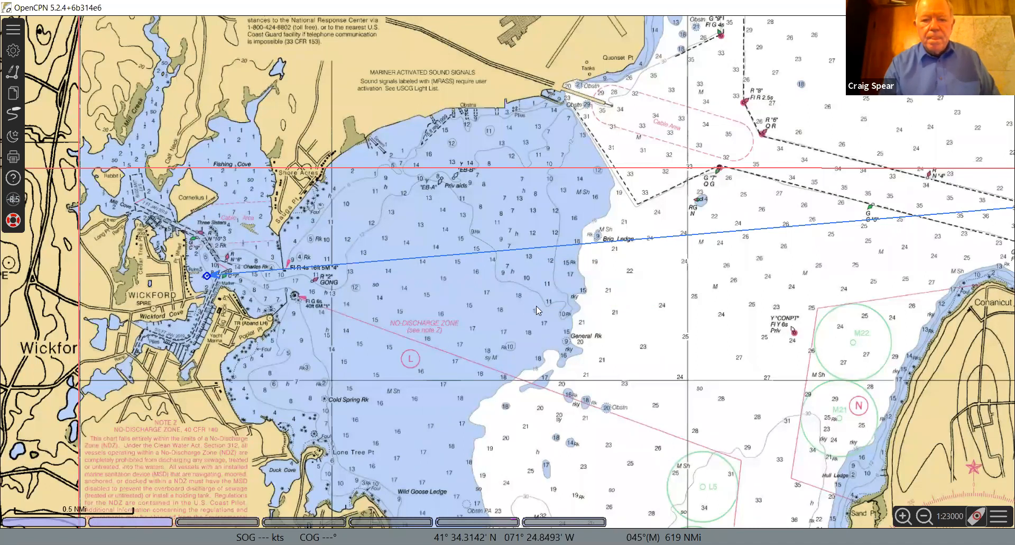
pyautogui.moveTo(549, 317); pyautogui.dragTo(521, 284)
pyautogui.moveTo(516, 215)
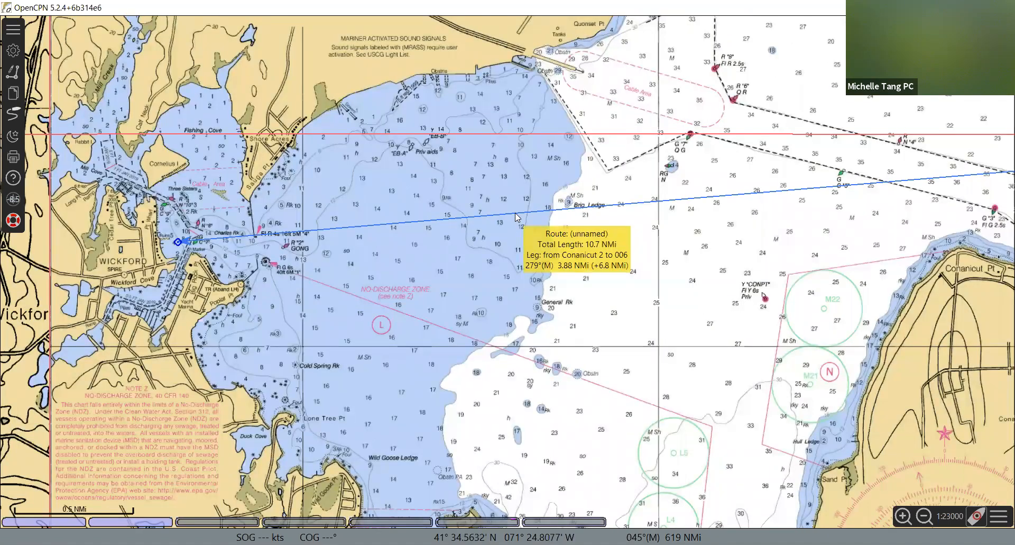
pyautogui.click(516, 213)
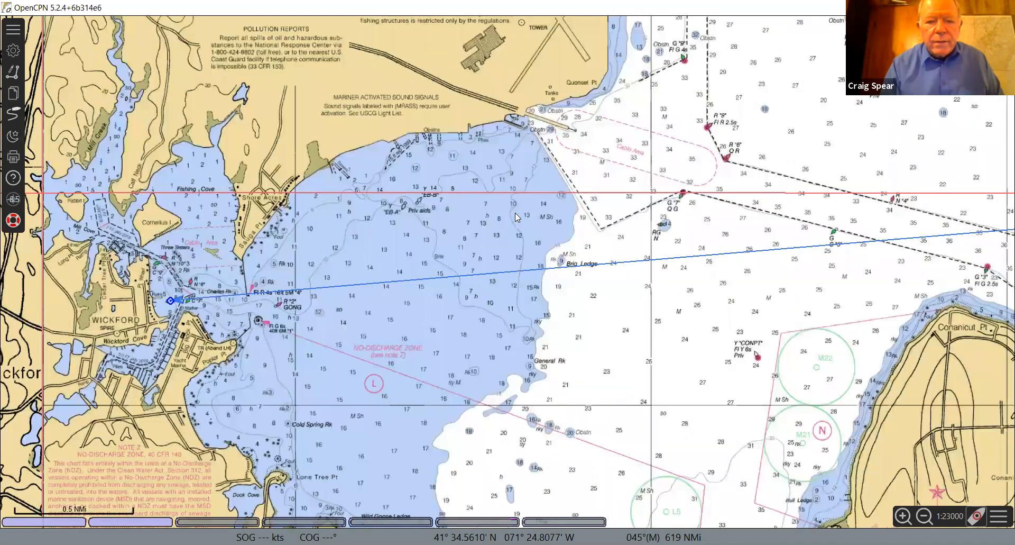
pyautogui.rightClick(518, 273)
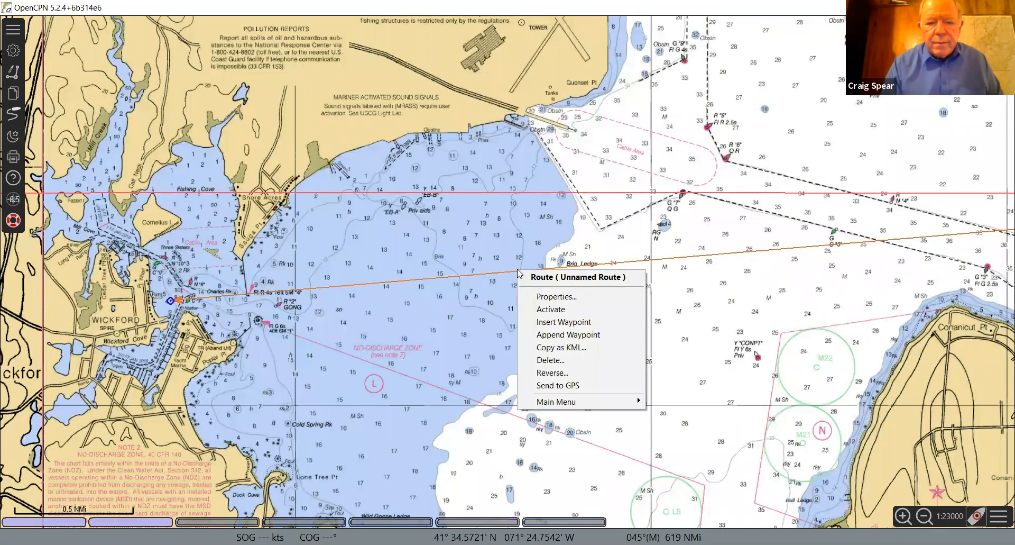
pyautogui.rightClick(740, 256)
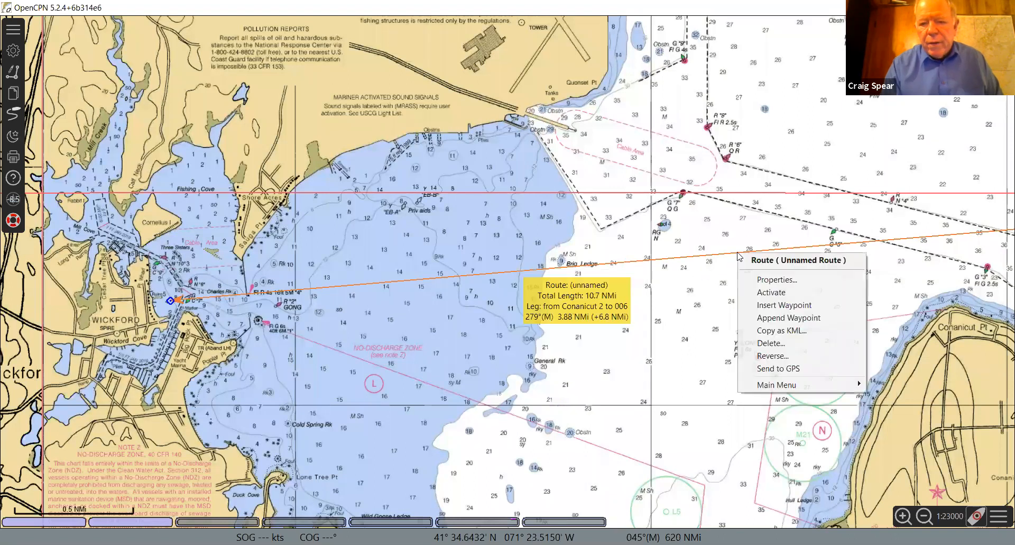
pyautogui.click(777, 305)
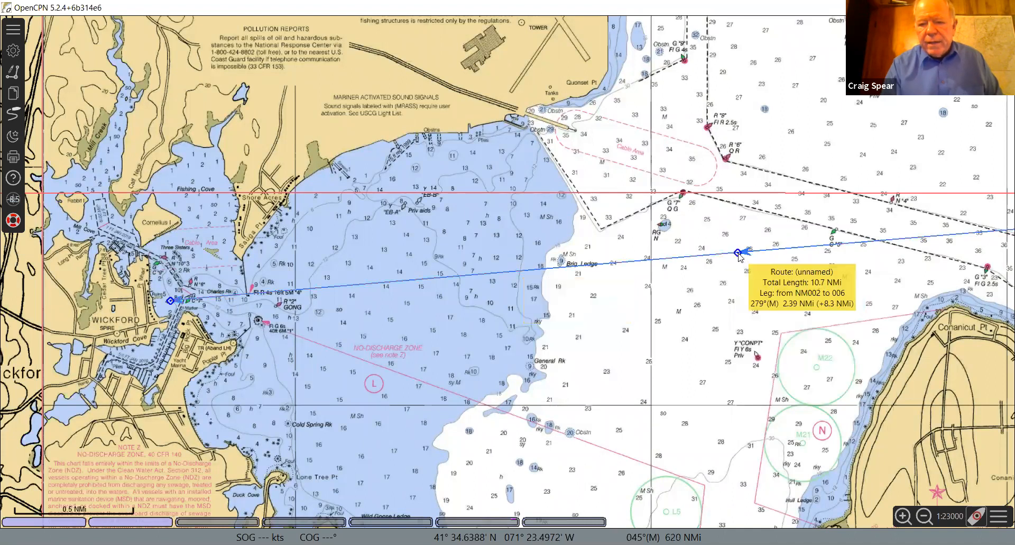
pyautogui.moveTo(739, 255); pyautogui.dragTo(540, 379)
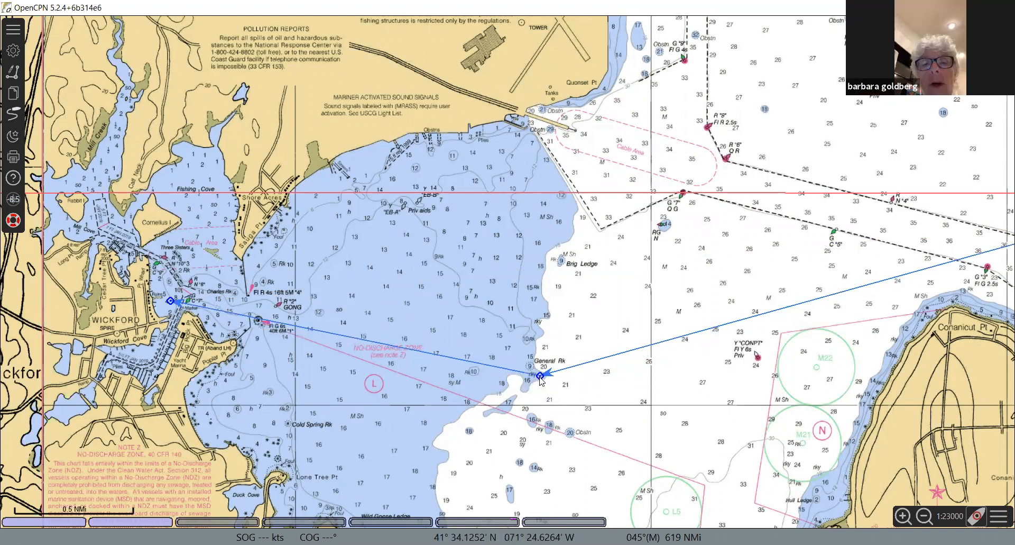
pyautogui.moveTo(540, 378); pyautogui.dragTo(533, 399)
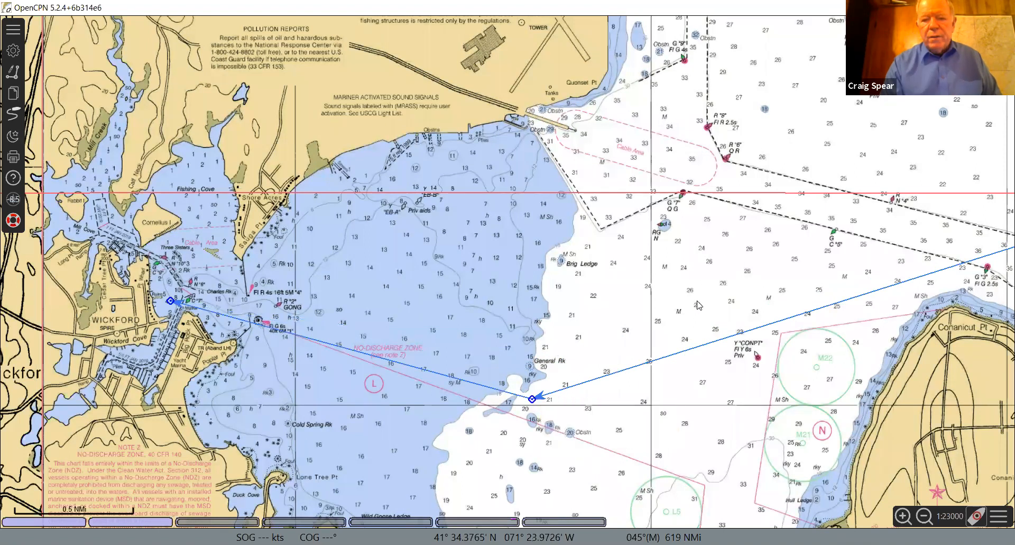
# - Review the rerouted legs on both sides of the General Rk waypoint, from Conanicut 2 to Wickford, against the charted hazards
pyautogui.click(749, 288)
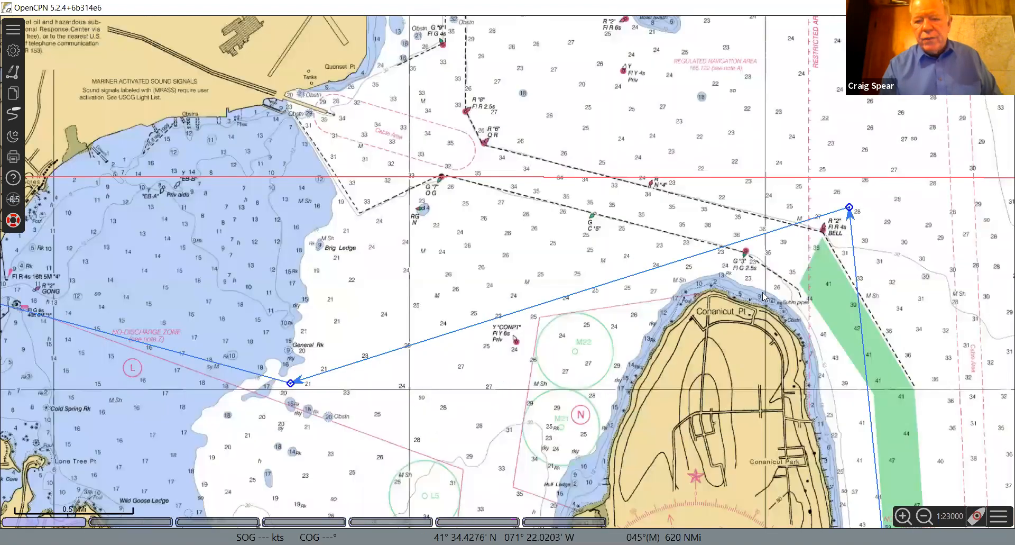
pyautogui.click(784, 274)
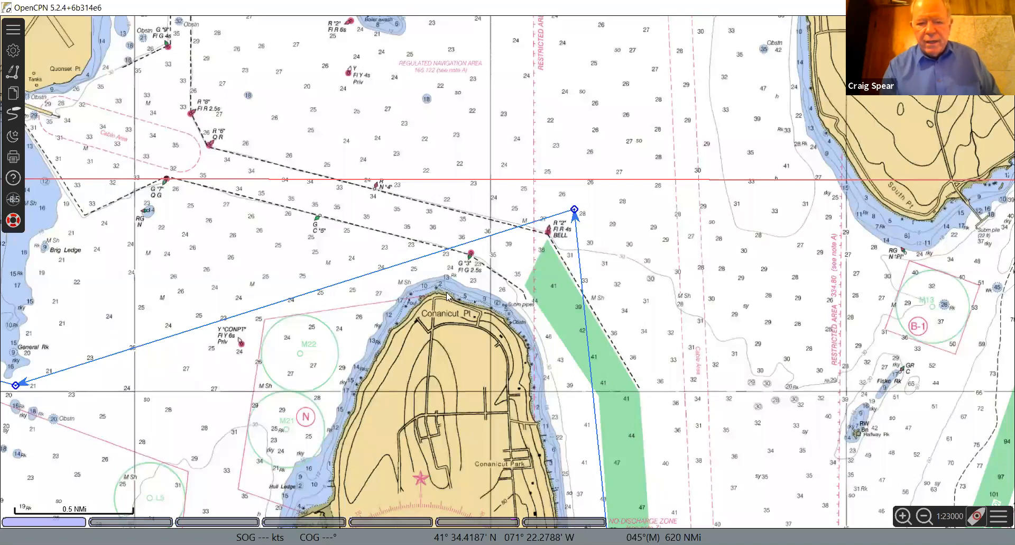
pyautogui.click(127, 385)
pyautogui.click(200, 330)
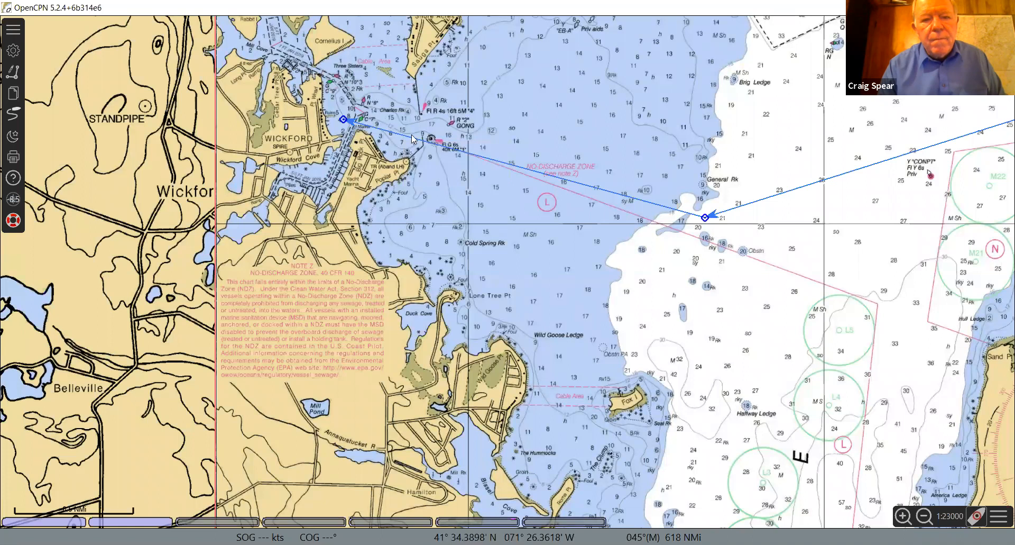
pyautogui.moveTo(518, 168)
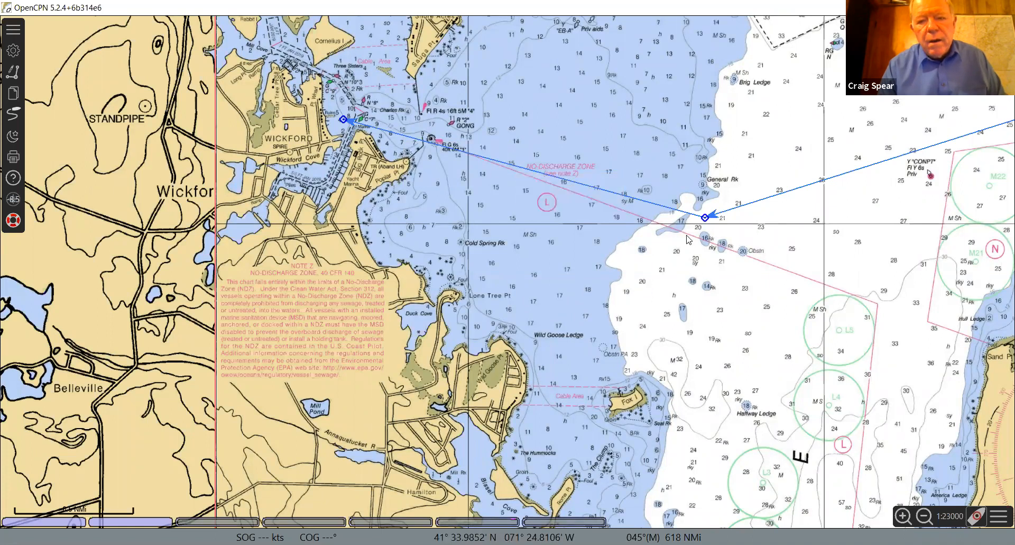
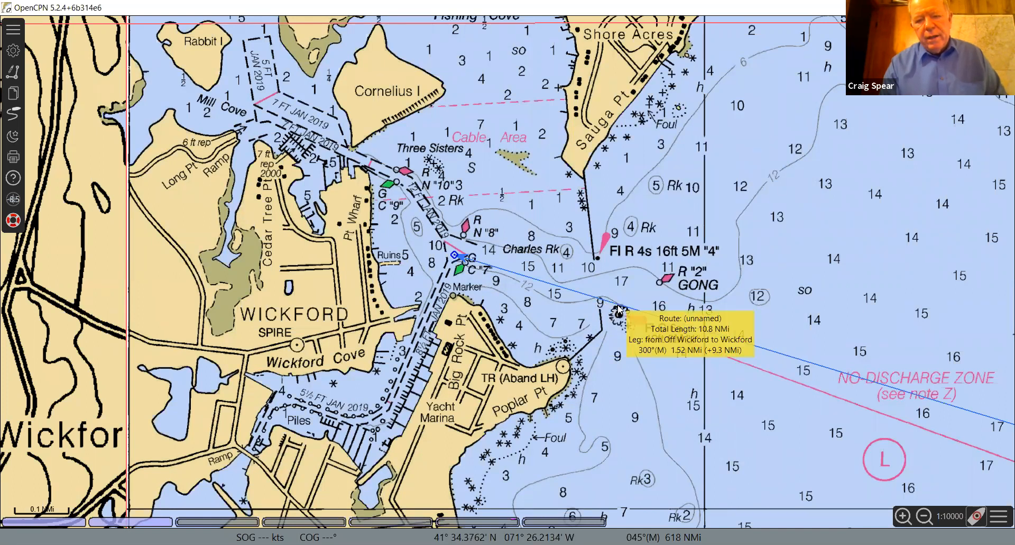
# - Insert a waypoint into the leg from Off Wickford to Wickford at the harbor entrance, and shift it north toward the R "2" gong
pyautogui.moveTo(618, 309); pyautogui.dragTo(508, 278)
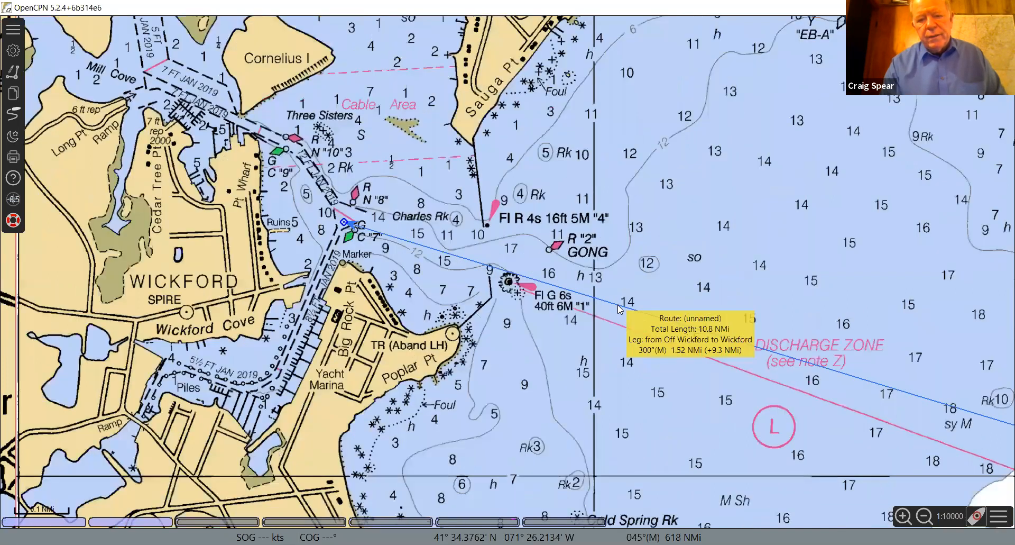
pyautogui.rightClick(543, 283)
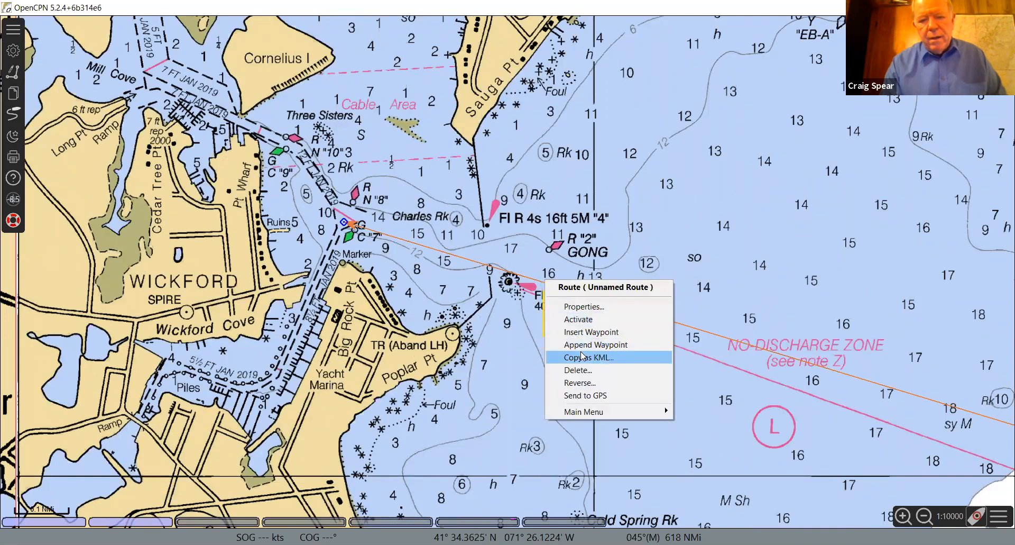
pyautogui.click(582, 331)
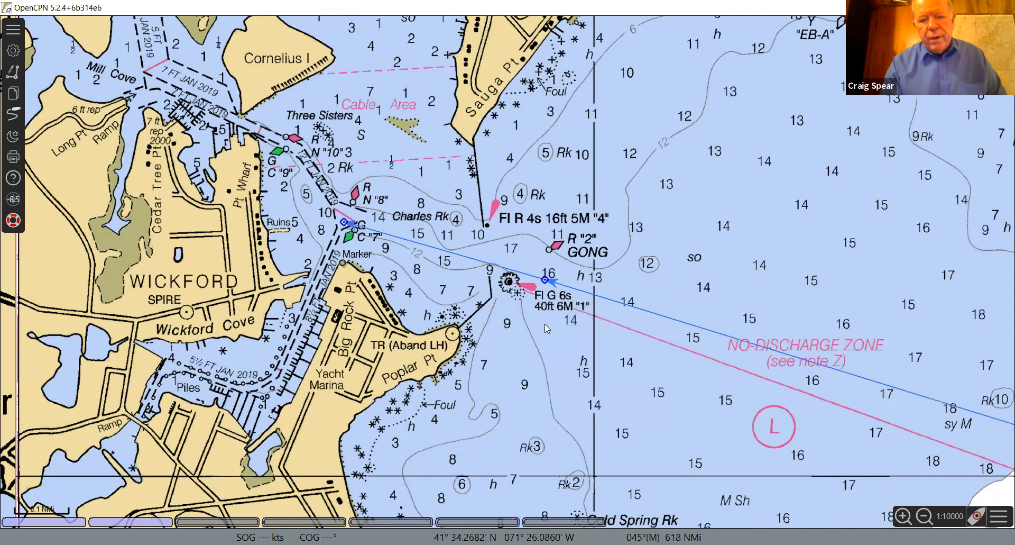
pyautogui.moveTo(546, 280); pyautogui.dragTo(548, 268)
# - Rename the waypoint just south of the R "2" gong as "Wickford 2"
pyautogui.rightClick(548, 268)
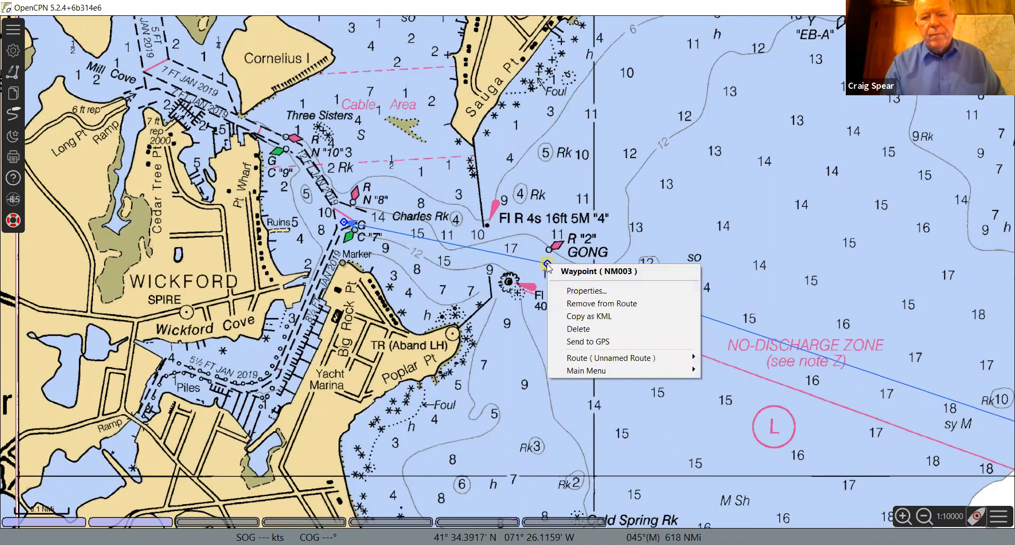
pyautogui.click(581, 291)
pyautogui.press('BackSpace')
pyautogui.press('BackSpace')
pyautogui.press('BackSpace')
pyautogui.press('BackSpace')
pyautogui.press('BackSpace')
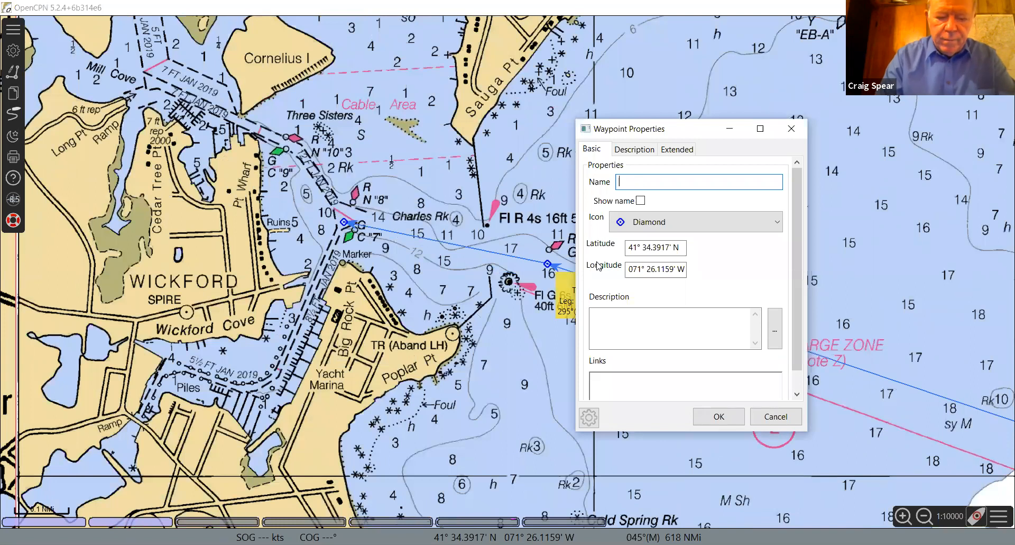
pyautogui.write('Wickfor')
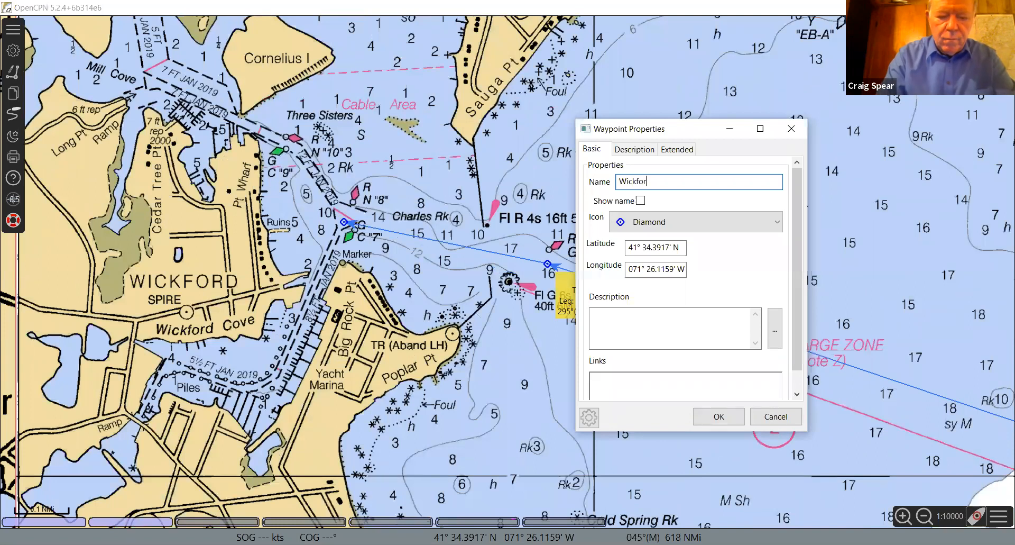
pyautogui.write('d ')
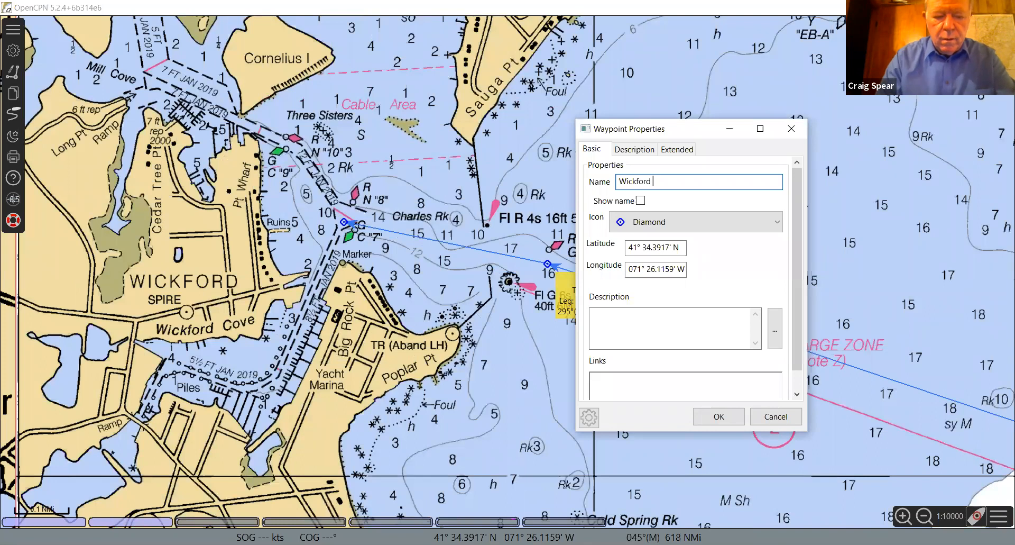
pyautogui.write('2')
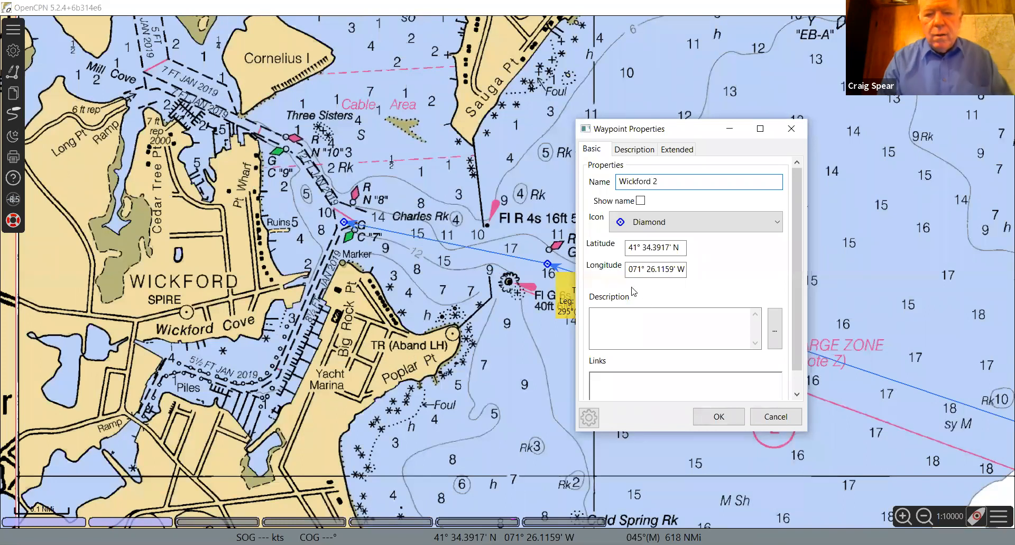
pyautogui.click(704, 418)
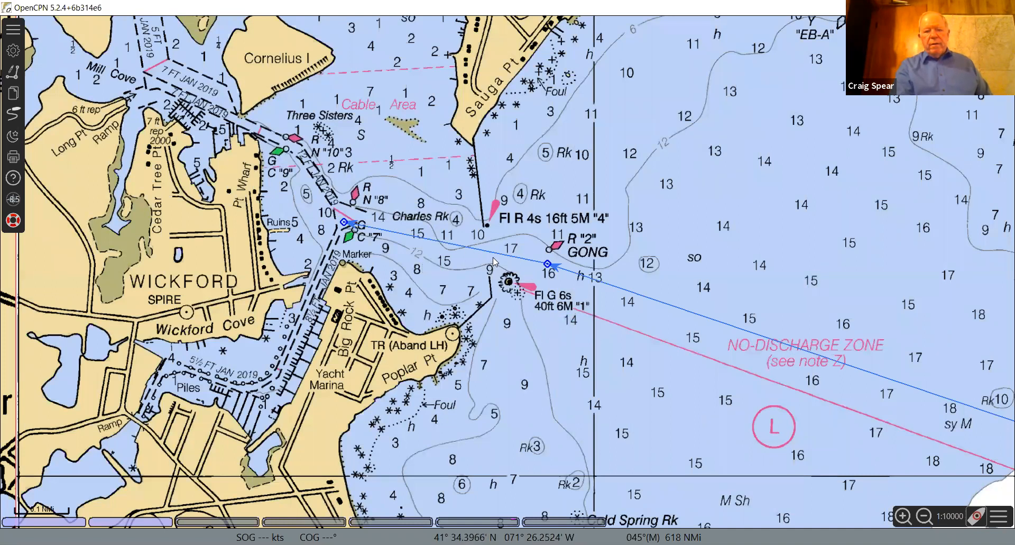
pyautogui.moveTo(494, 258)
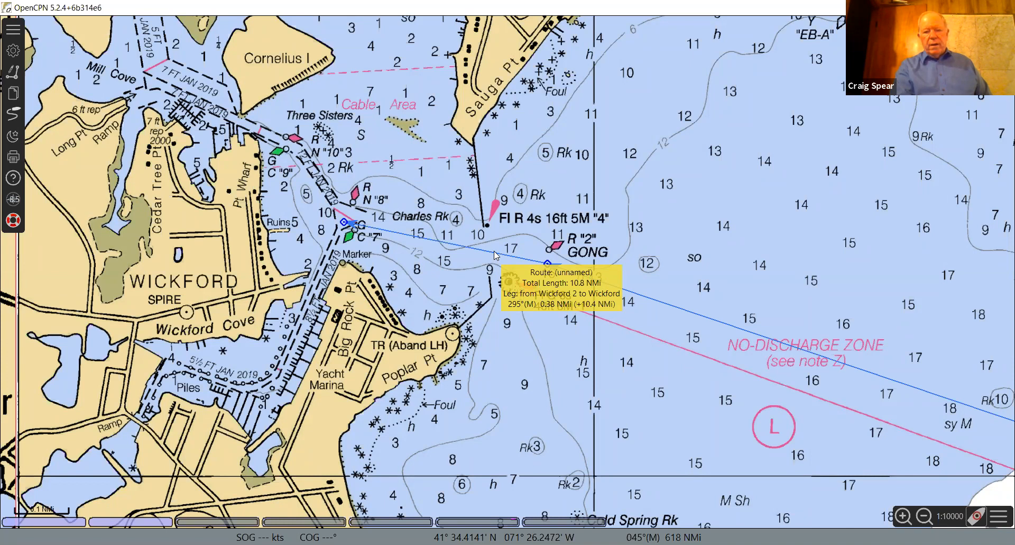
# - Name the unnamed route "Newport - Wickford RI" in its properties and widen the To waypoint column to show full waypoint names
pyautogui.rightClick(496, 255)
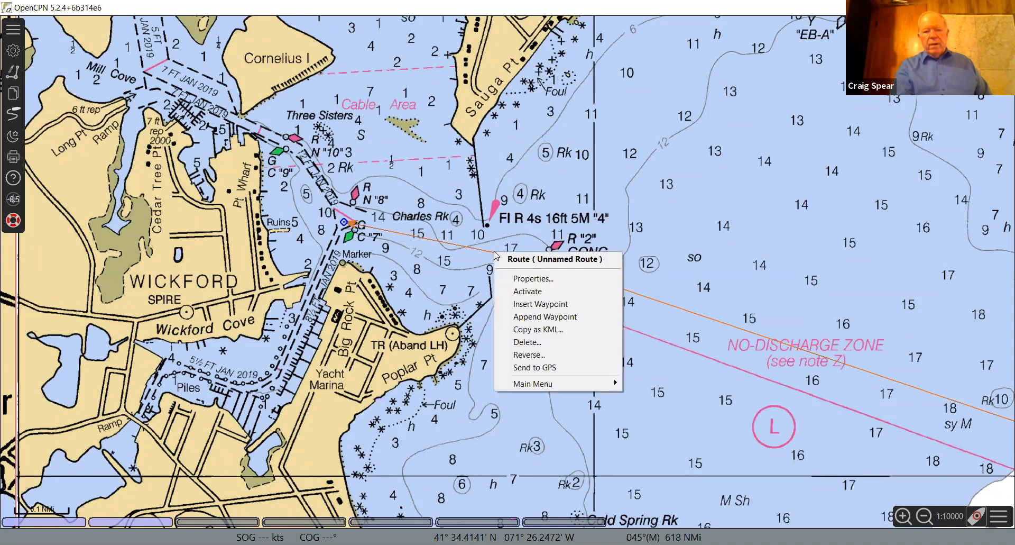
pyautogui.click(525, 279)
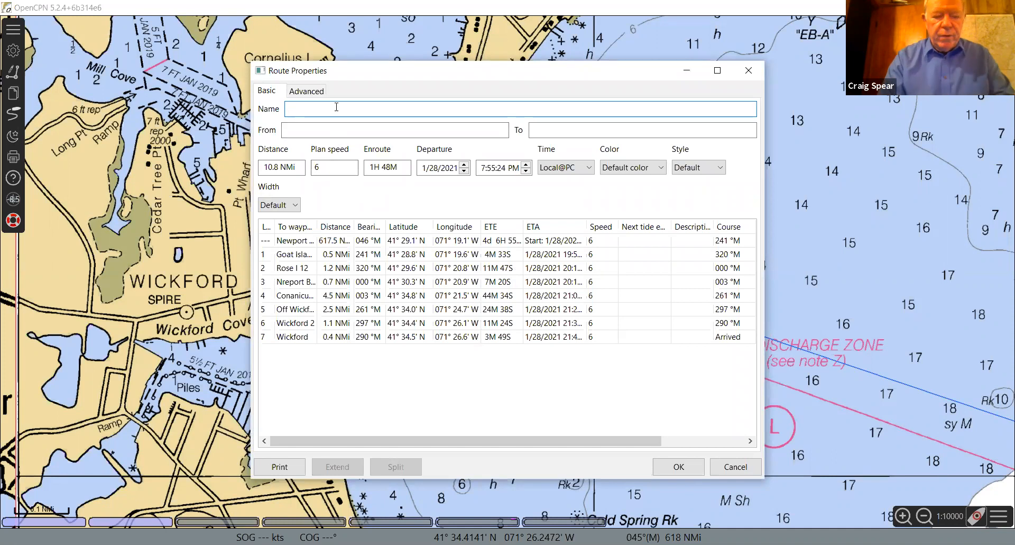
pyautogui.write('ewport - Wickford RI')
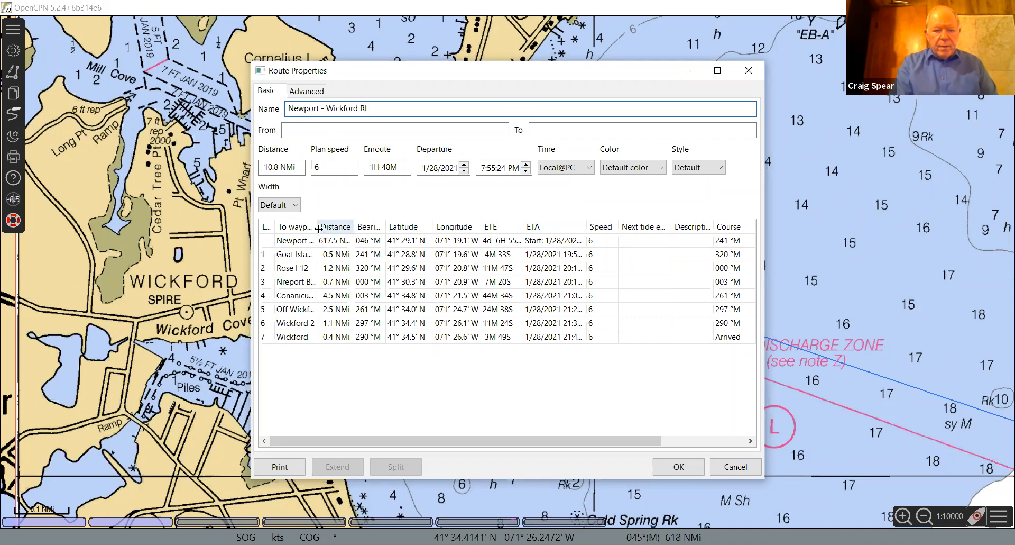
pyautogui.moveTo(323, 227); pyautogui.dragTo(364, 227)
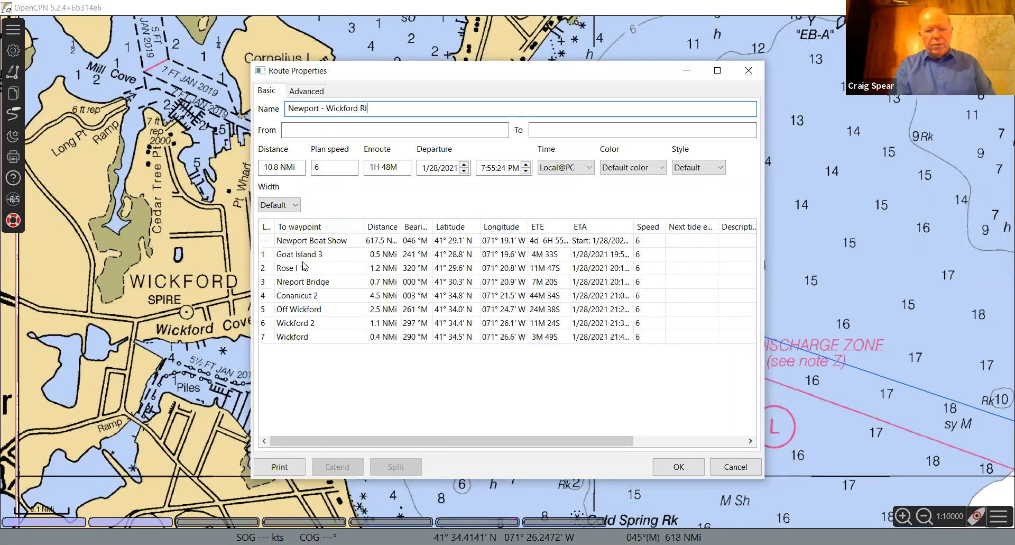
# - Correct the name of the misspelled "Nreport Bridge" waypoint to "Newport Bridge"
pyautogui.click(294, 287)
pyautogui.rightClick(294, 288)
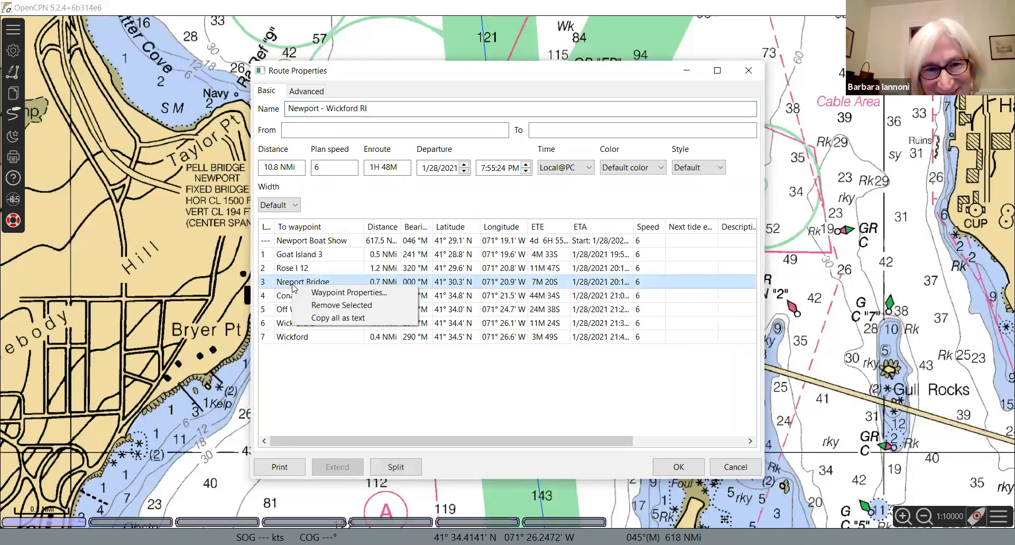
pyautogui.click(327, 293)
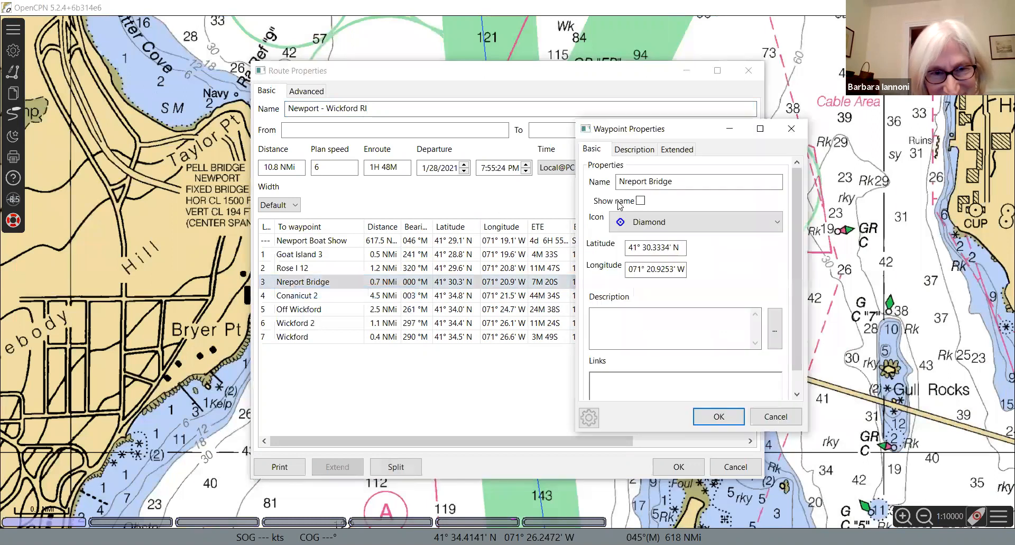
pyautogui.click(633, 182)
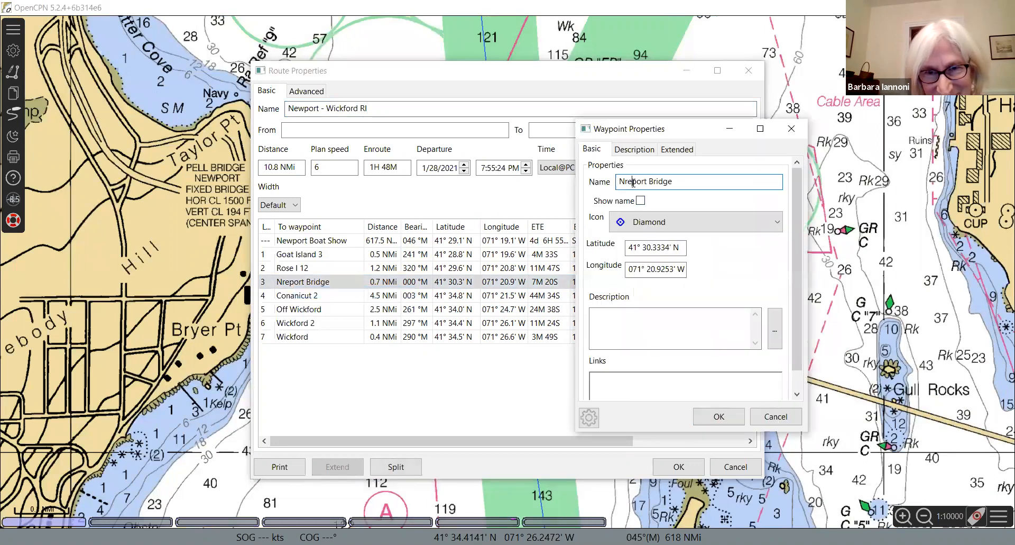
pyautogui.press('BackSpace')
pyautogui.press('BackSpace')
pyautogui.write('ew')
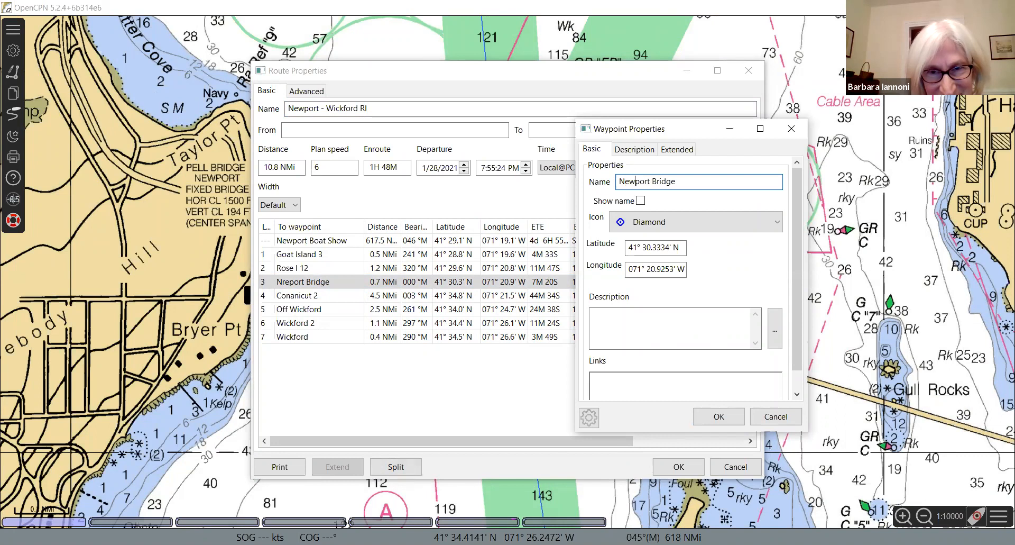
pyautogui.click(718, 417)
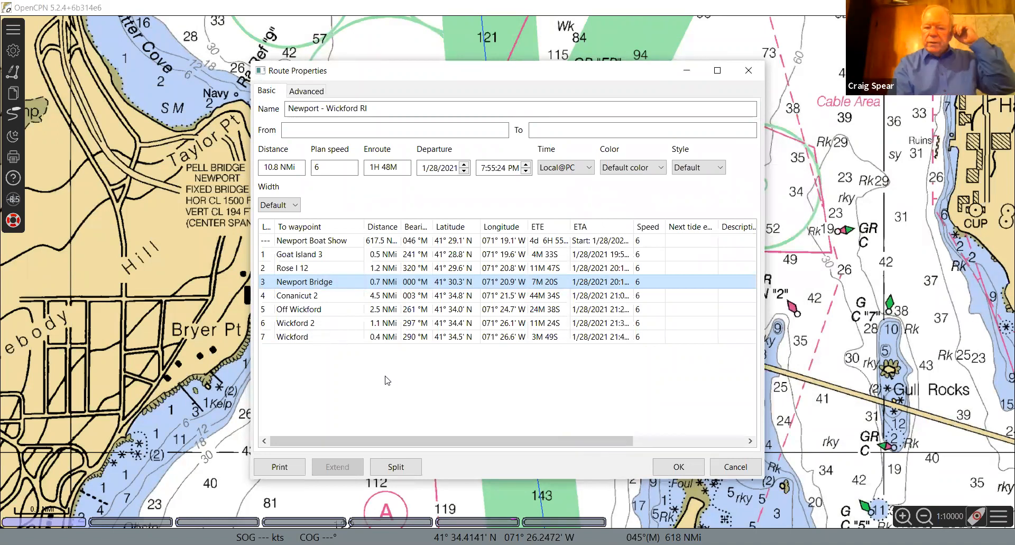
# - Bring the Wickford end of the route into view beside the properties dialog and rename the final waypoint "Wickford 7-8"
pyautogui.click(315, 324)
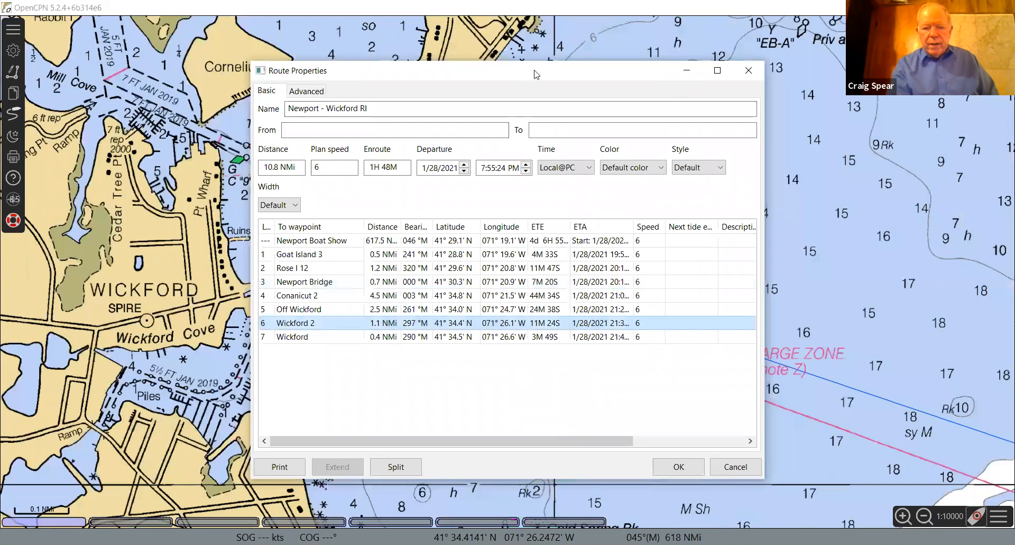
pyautogui.moveTo(535, 73); pyautogui.dragTo(929, 85)
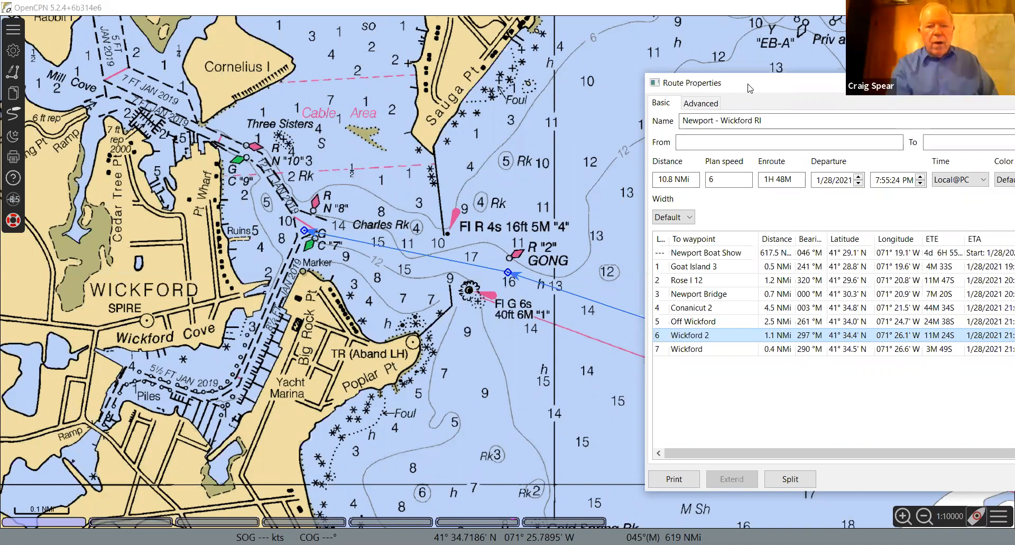
pyautogui.moveTo(750, 88); pyautogui.dragTo(615, 38)
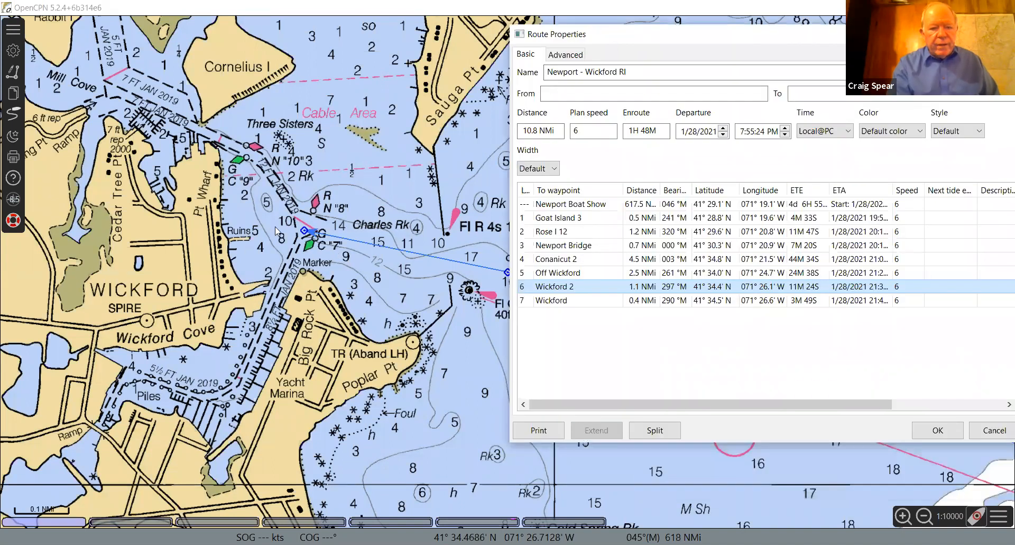
pyautogui.moveTo(306, 233)
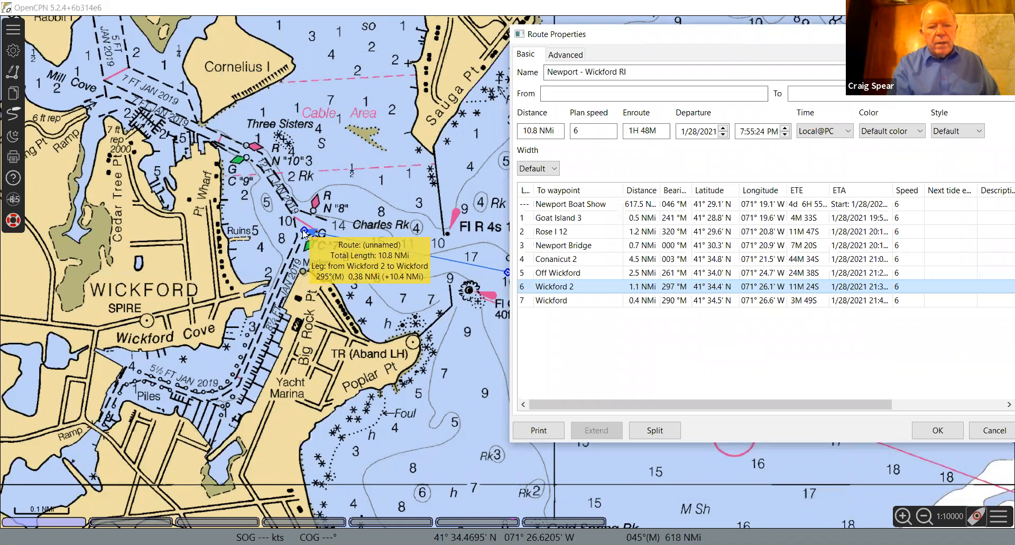
pyautogui.doubleClick(305, 231)
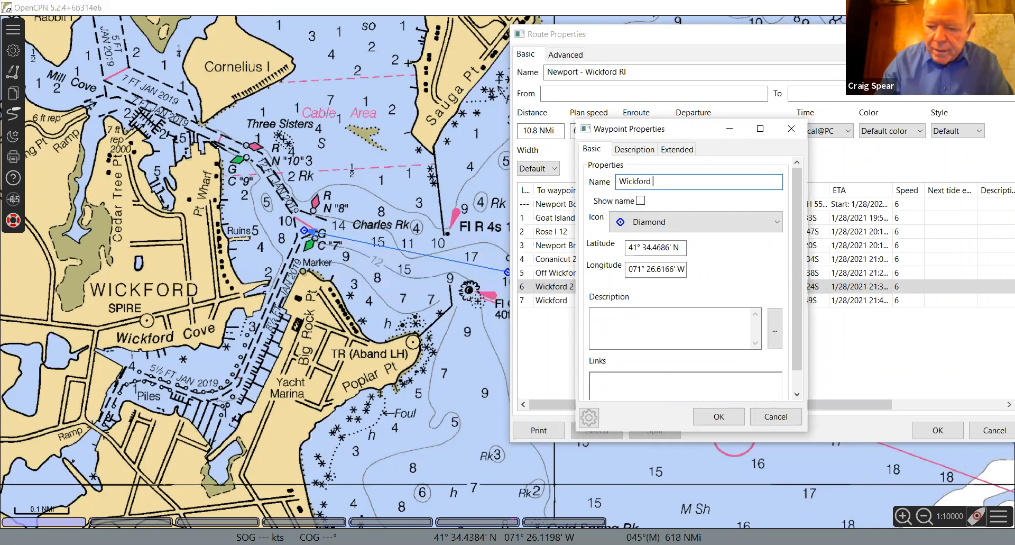
pyautogui.write('8')
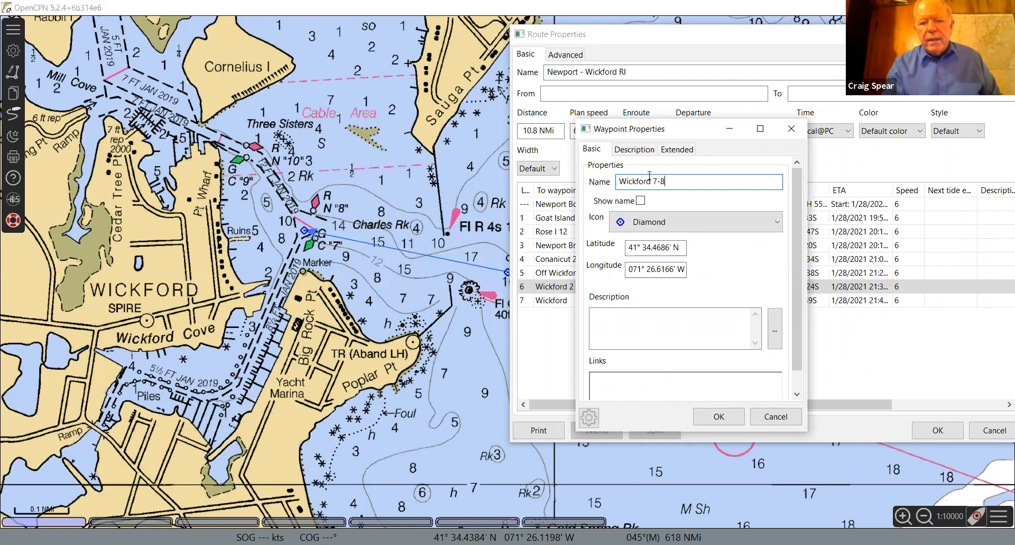
pyautogui.click(719, 417)
# - Move the Wickford 7-8 waypoint into the channel between buoys N "8" and C "7", and save the route properties
pyautogui.moveTo(306, 233); pyautogui.dragTo(316, 224)
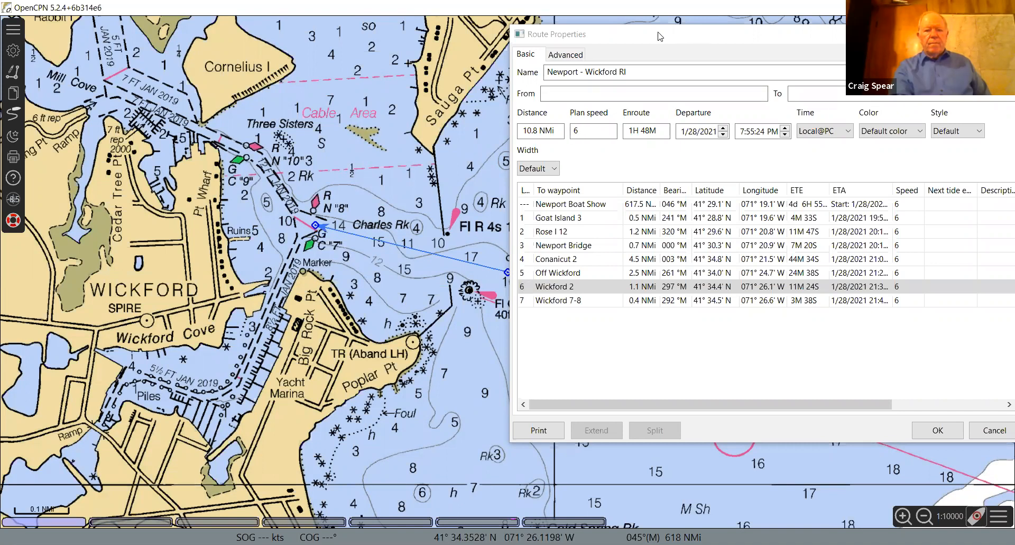
pyautogui.moveTo(658, 35); pyautogui.dragTo(372, 43)
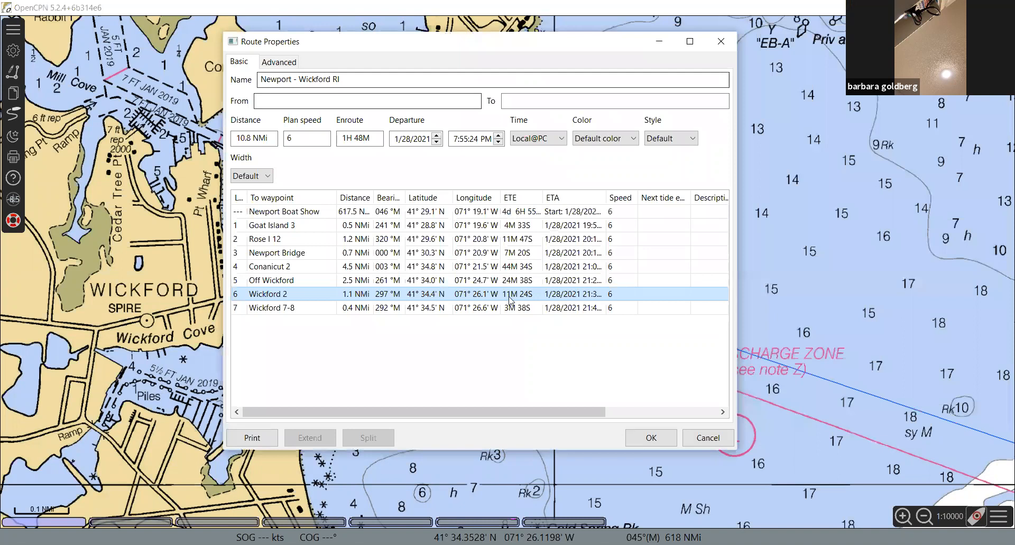
pyautogui.click(639, 439)
# - Review the Newport - Wickford RI route's leg table with the Distance column widened to fit its contents
pyautogui.moveTo(611, 312)
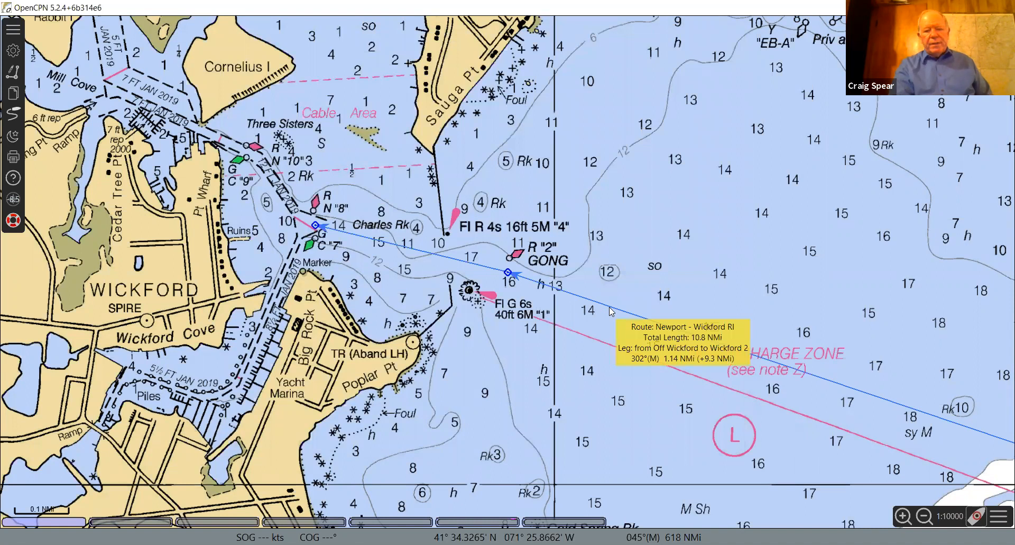
pyautogui.rightClick(612, 311)
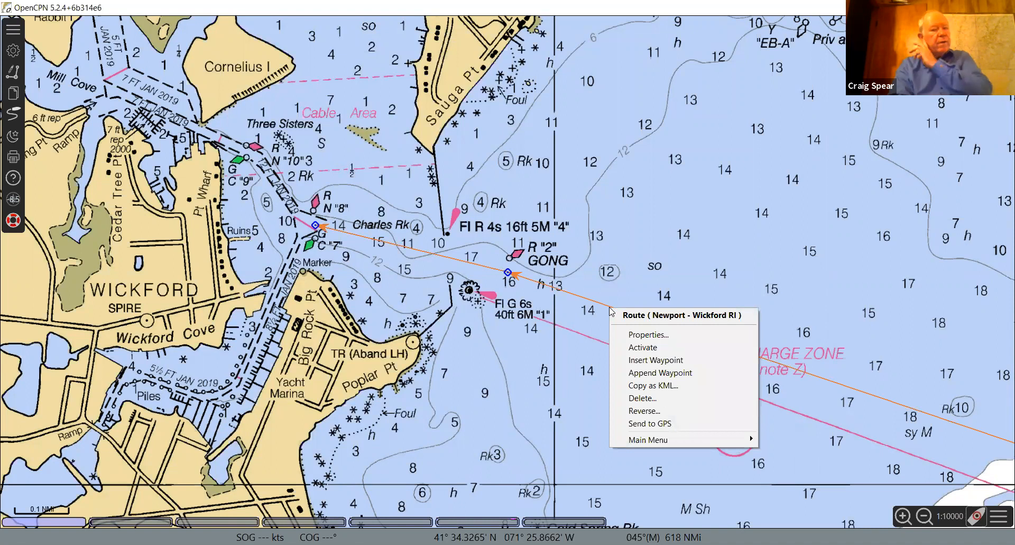
pyautogui.click(639, 329)
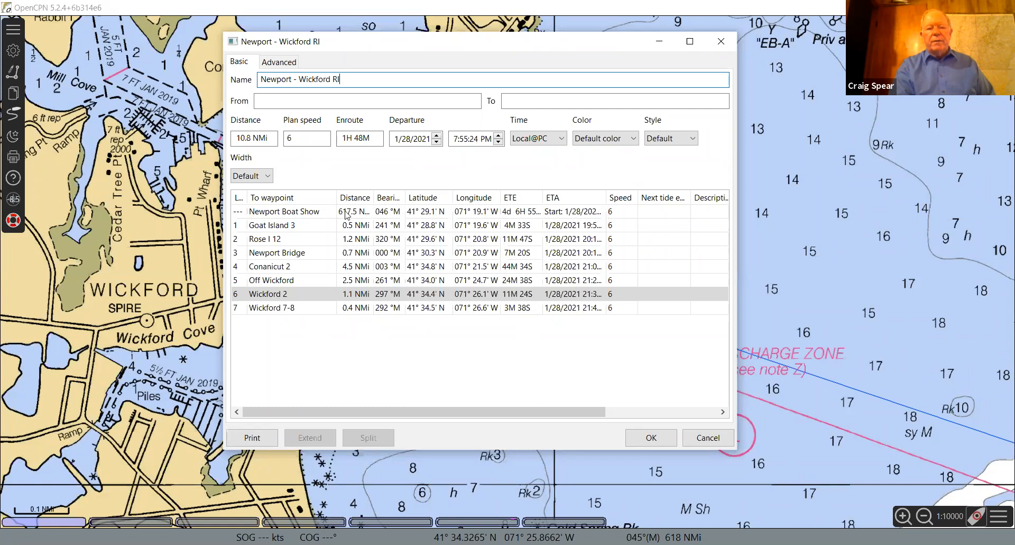
pyautogui.doubleClick(373, 198)
pyautogui.doubleClick(388, 197)
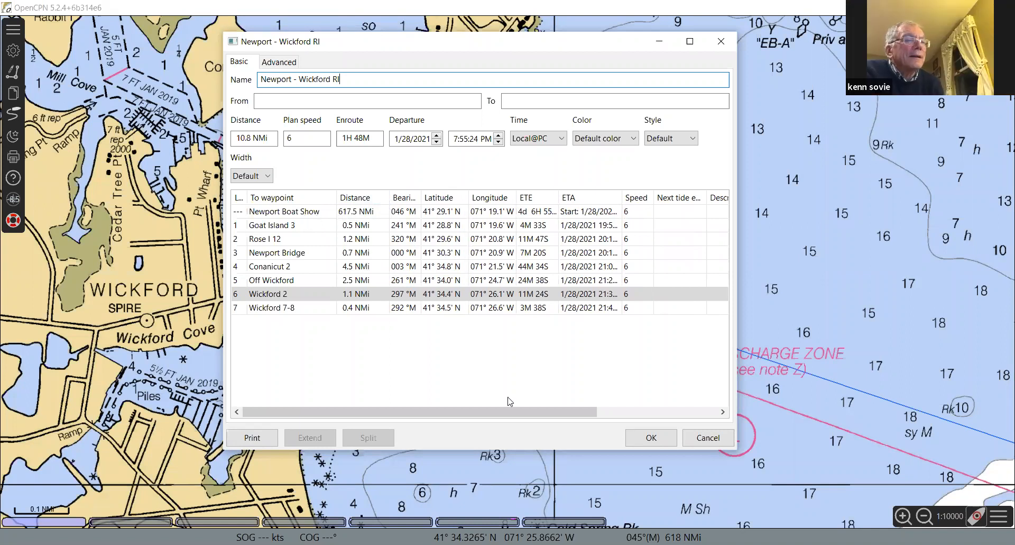
pyautogui.click(650, 437)
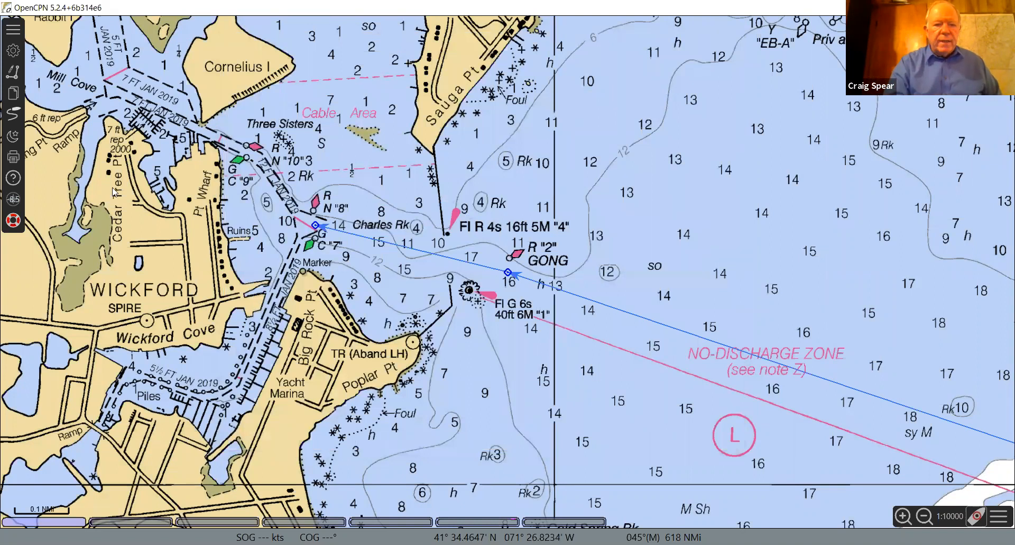
# - Move the boat to the docks in the channel just east of Mill Cove at Wickford
pyautogui.rightClick(157, 112)
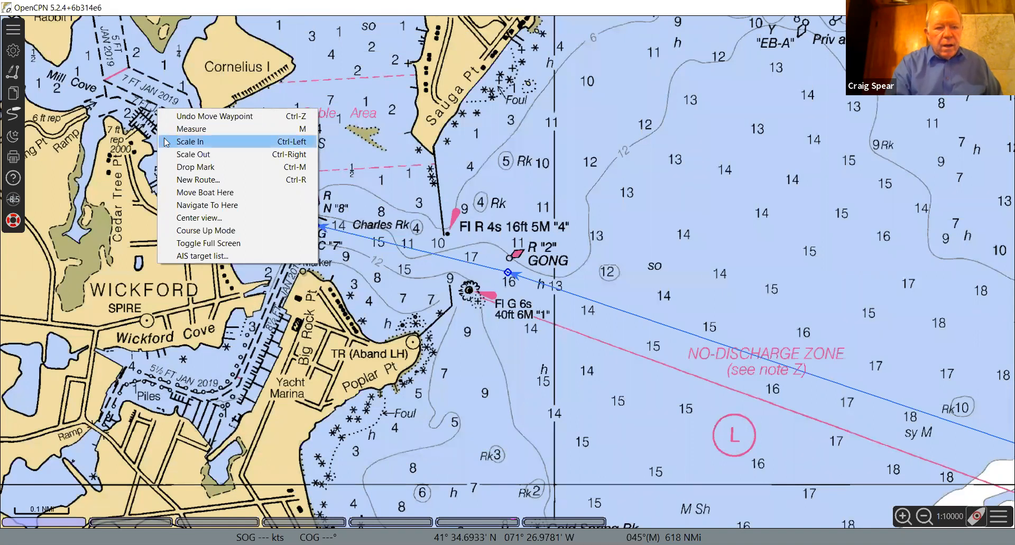
pyautogui.click(188, 193)
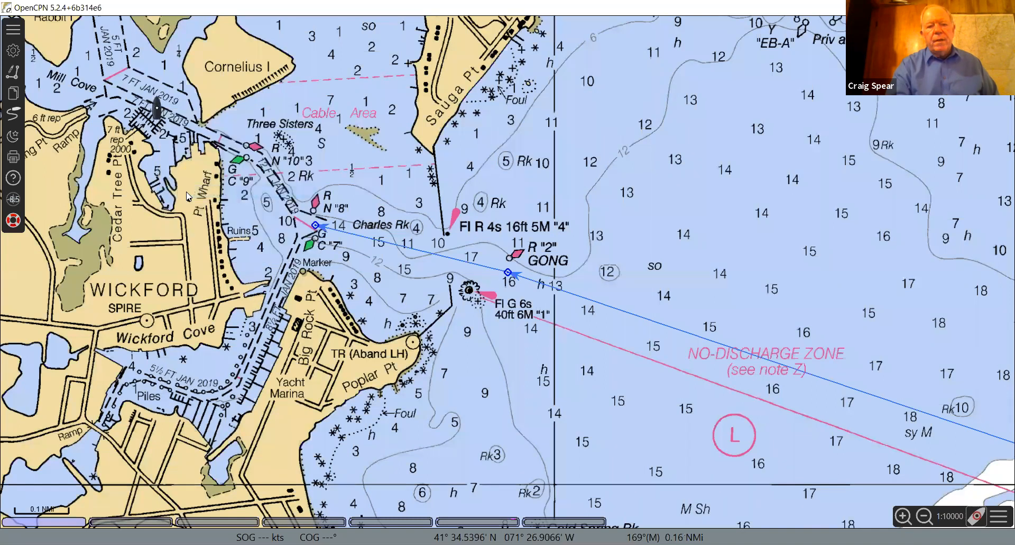
pyautogui.rightClick(157, 112)
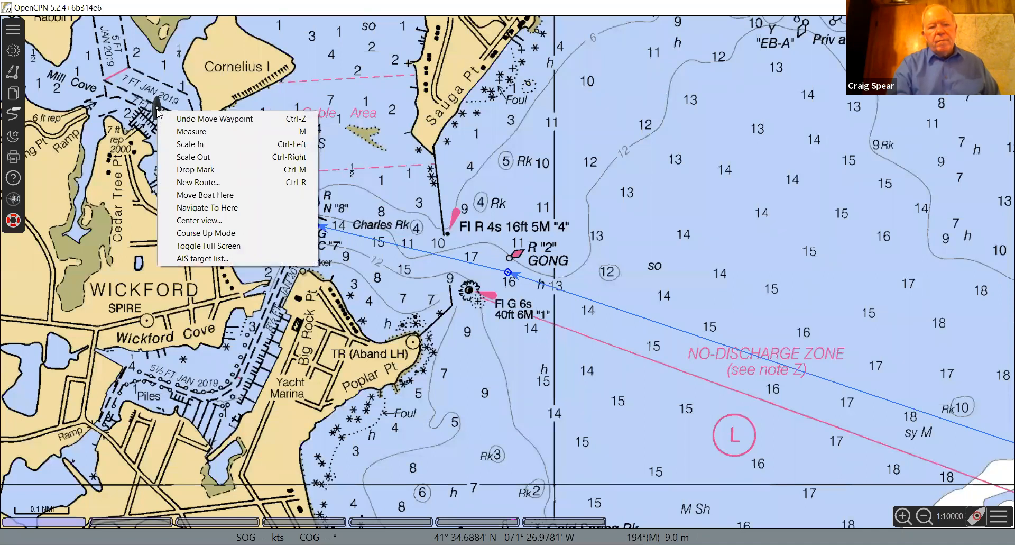
pyautogui.click(136, 143)
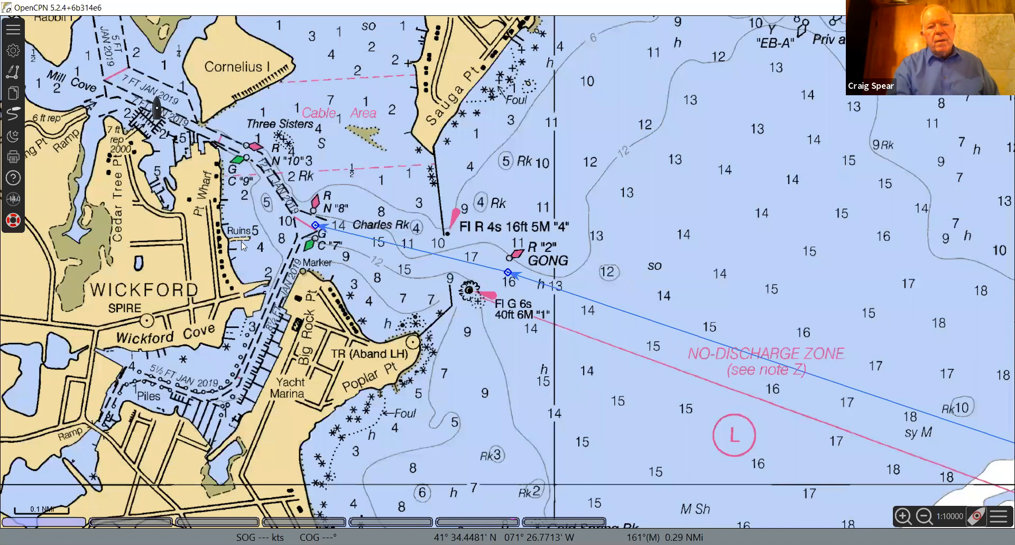
# - Check the distance and bearing from the boat's new position to the first waypoint in the route's properties
pyautogui.rightClick(395, 247)
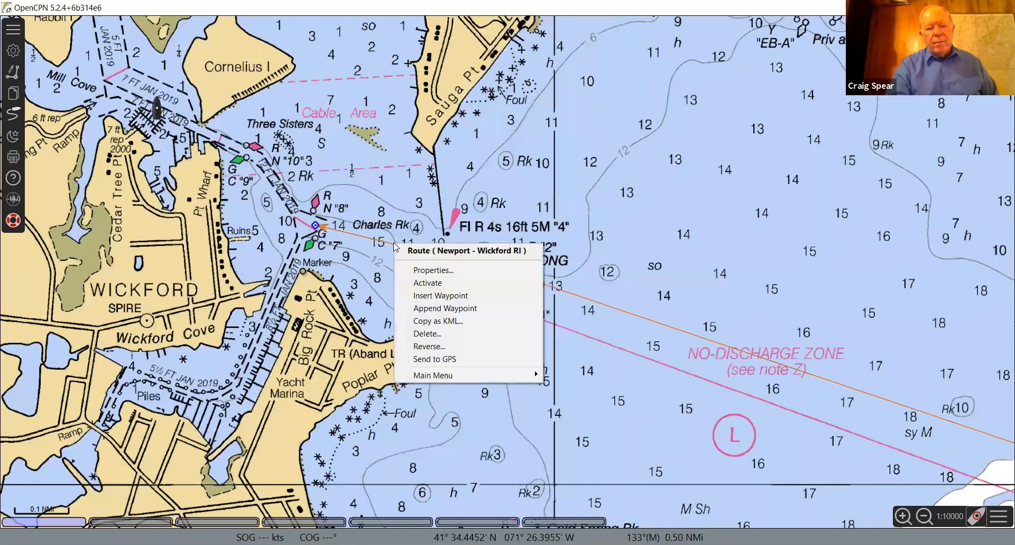
pyautogui.click(416, 273)
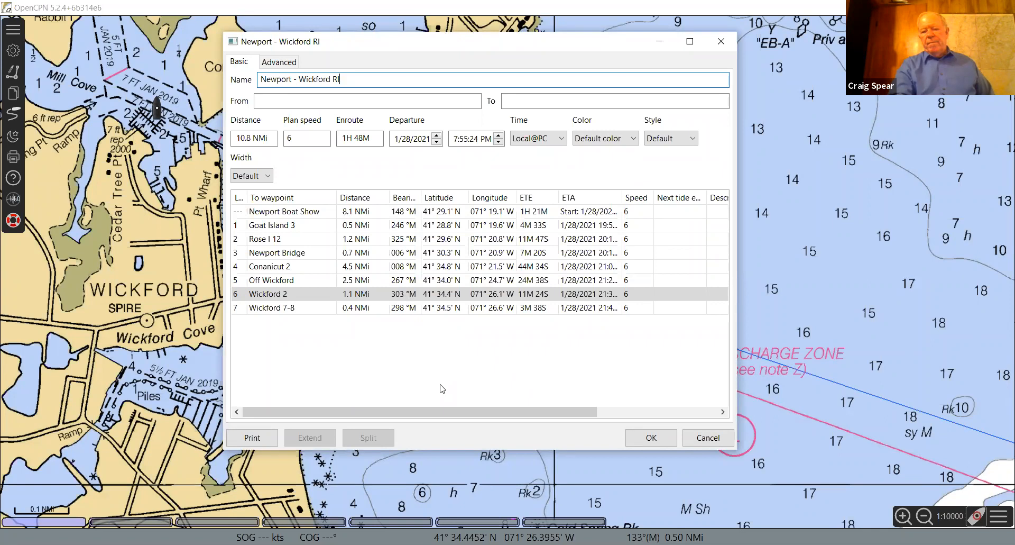
pyautogui.click(645, 440)
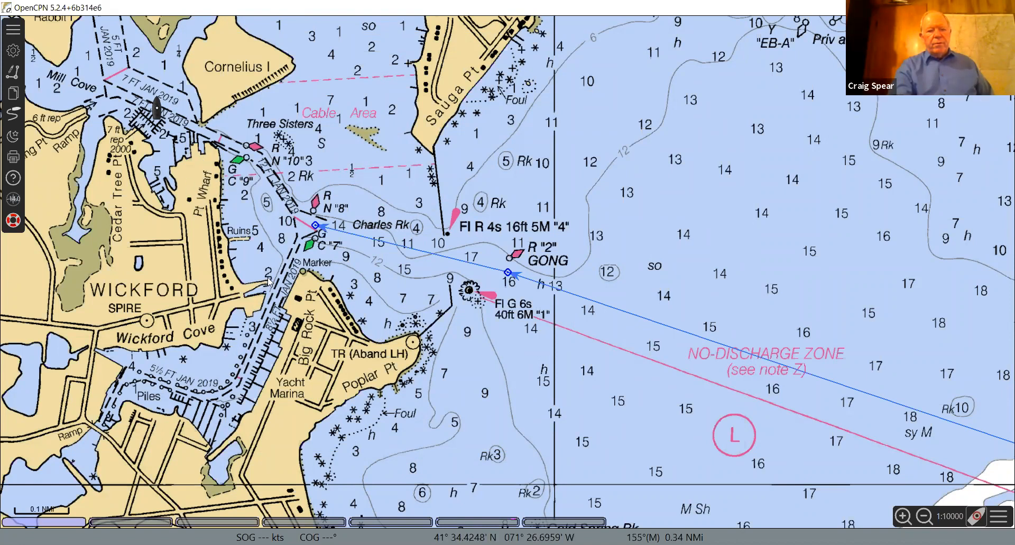
pyautogui.rightClick(261, 322)
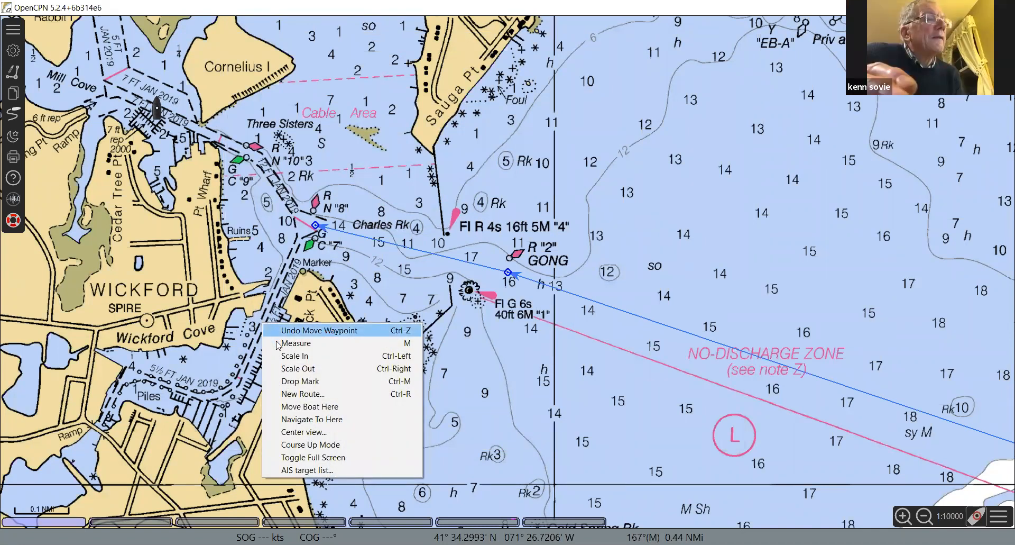
pyautogui.rightClick(248, 366)
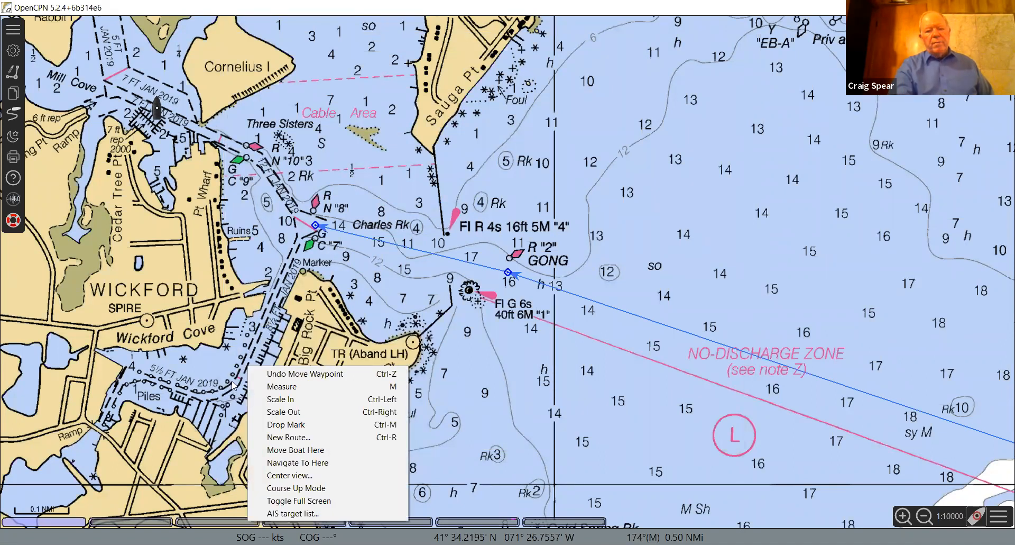
pyautogui.click(270, 317)
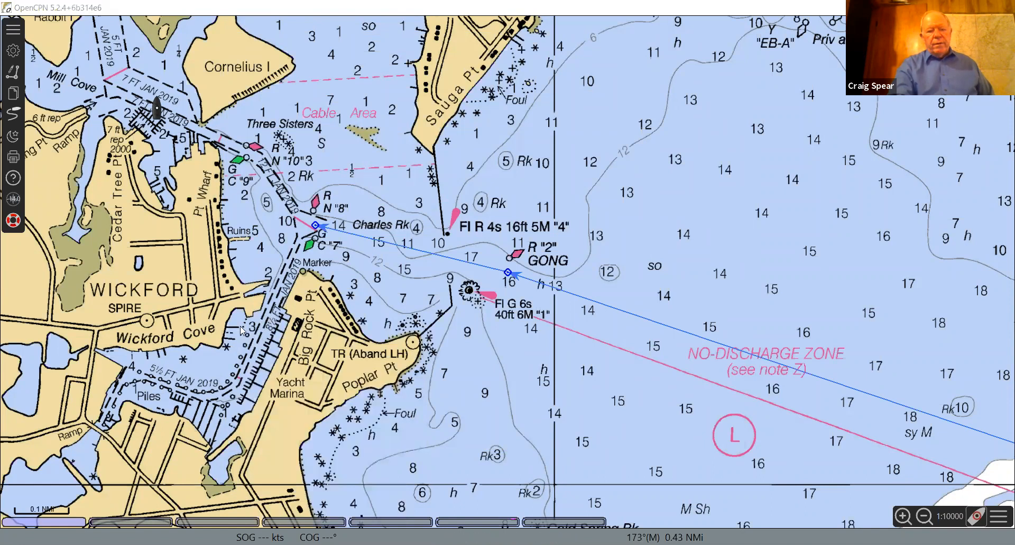
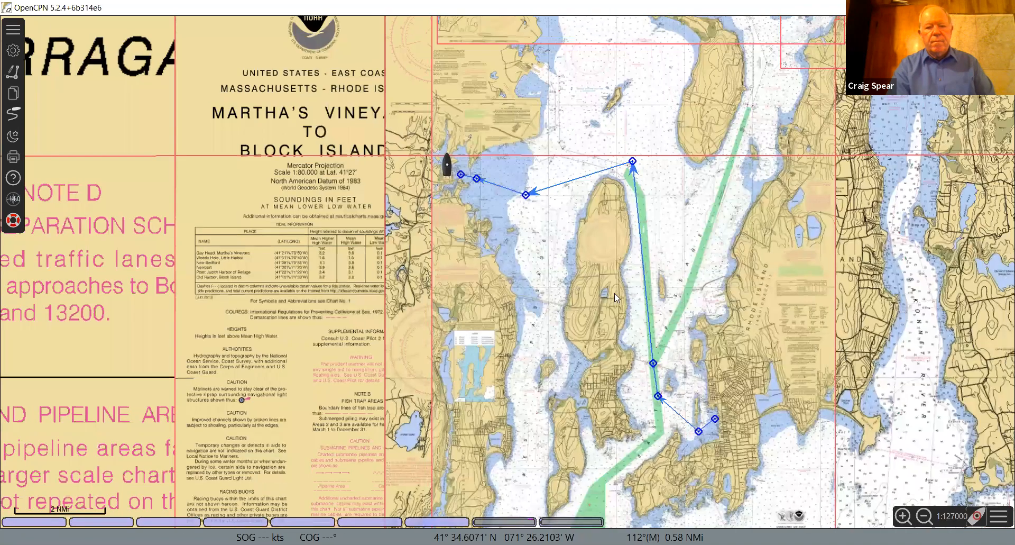
pyautogui.scroll(-2, 582, 259)
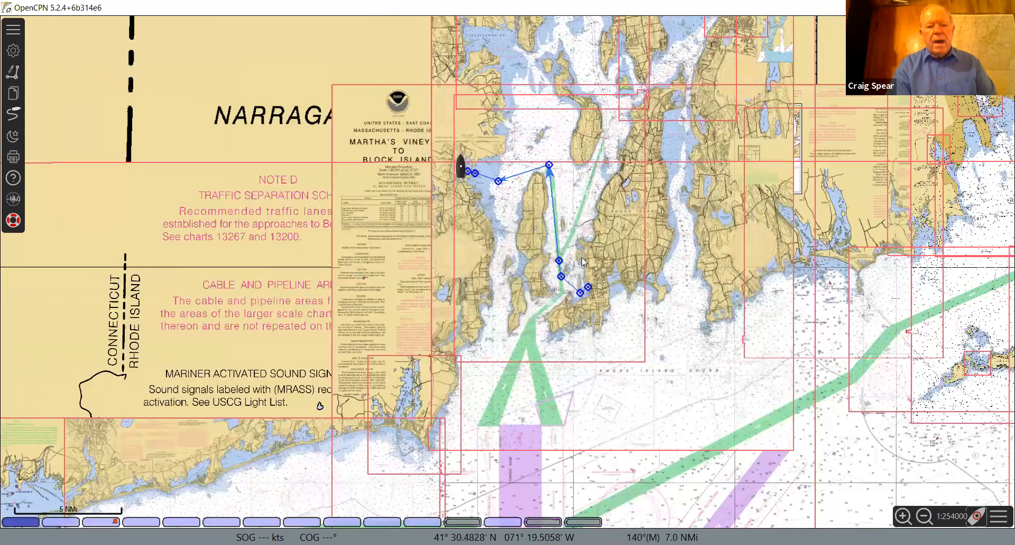
pyautogui.scroll(2, 582, 259)
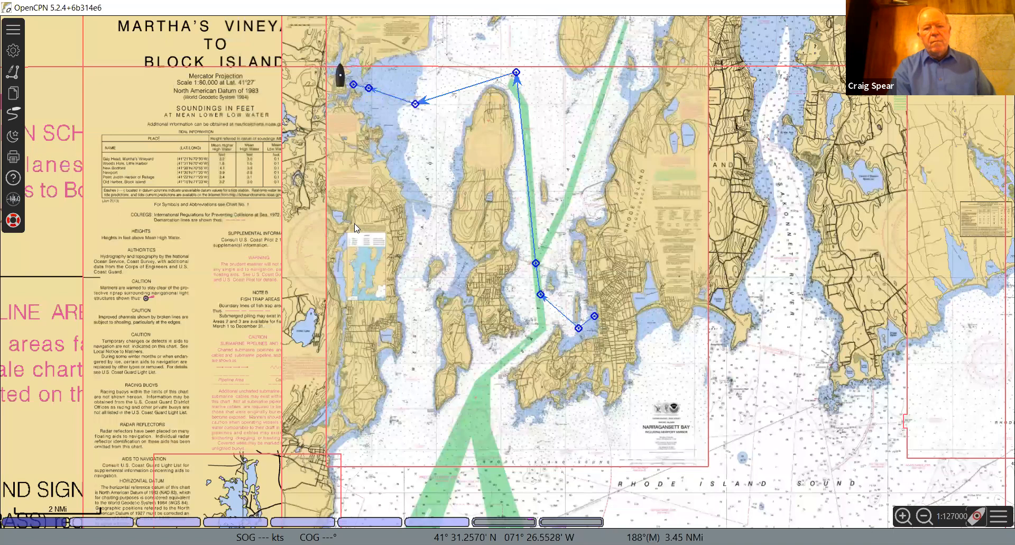
# - In the Newport - Wickford RI route's properties, set the plan speed to 5
pyautogui.rightClick(530, 206)
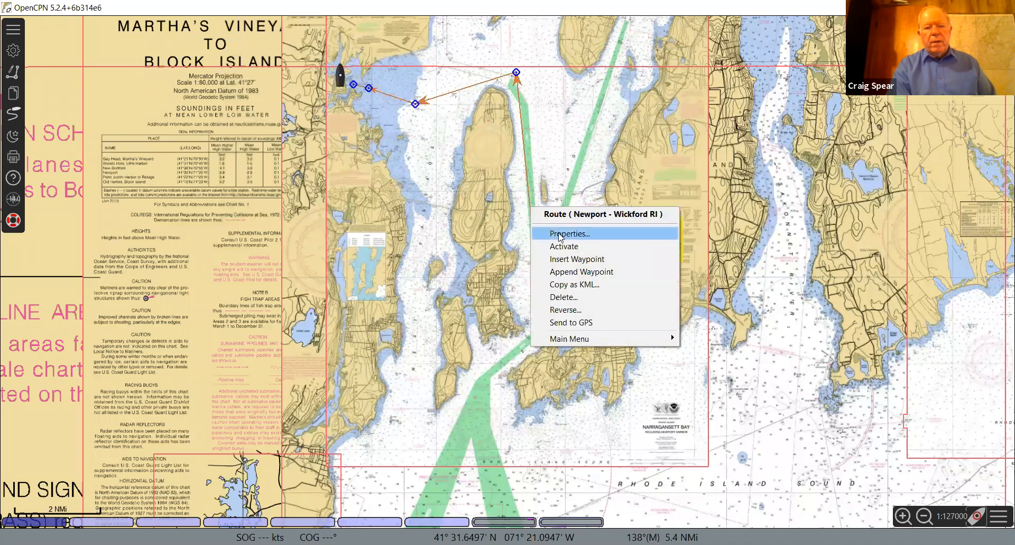
pyautogui.click(560, 236)
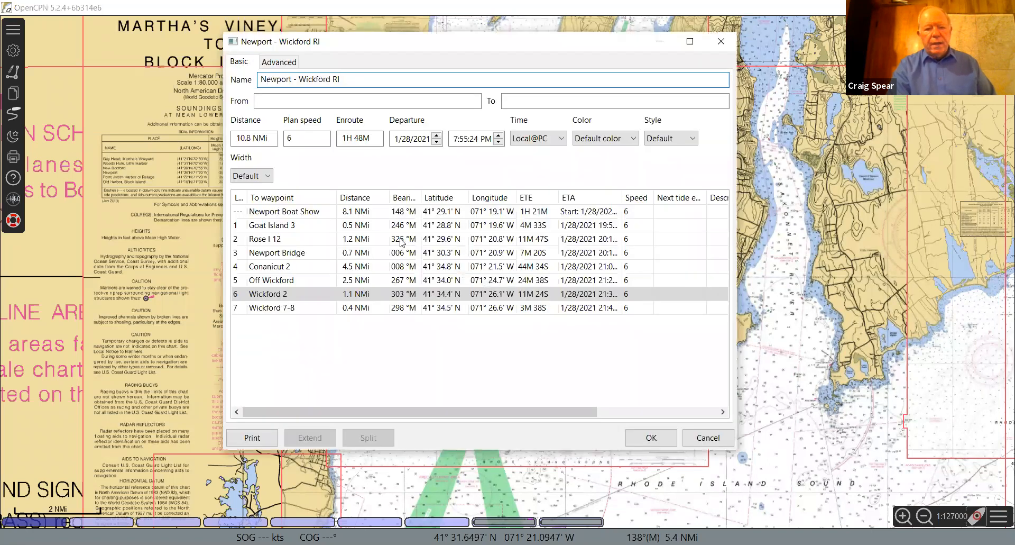
pyautogui.click(289, 138)
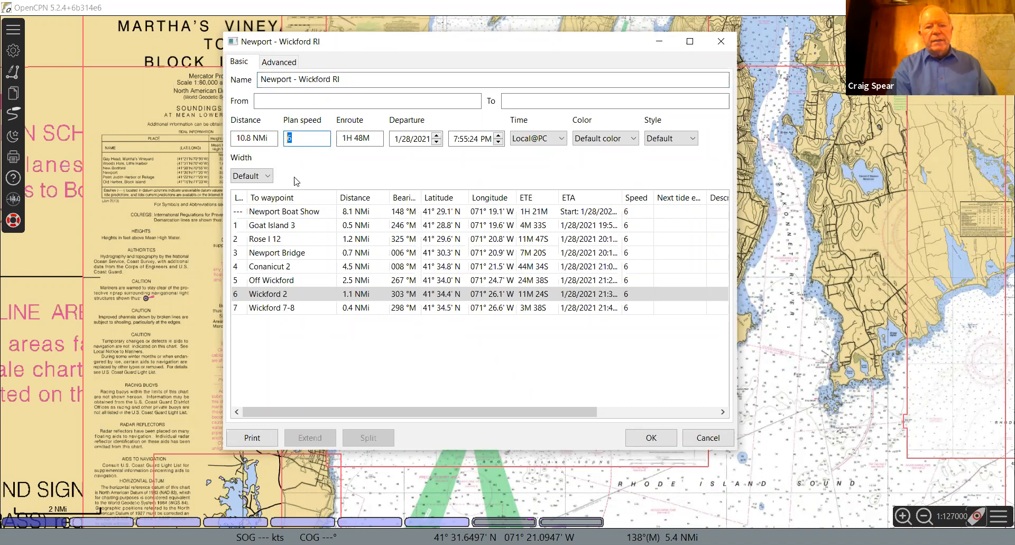
pyautogui.write('5')
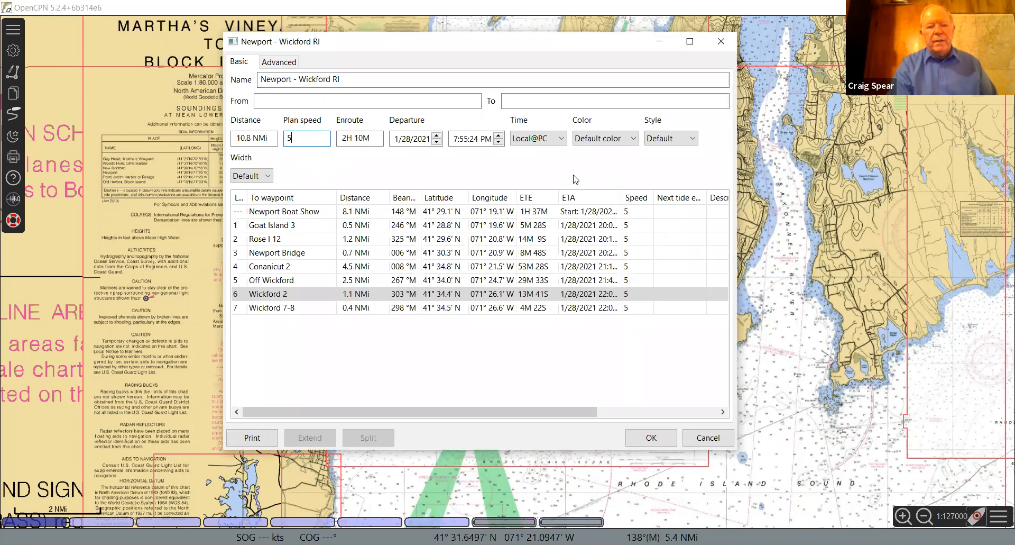
# - Set the speed of the Newport Bridge leg to 6
pyautogui.click(630, 254)
pyautogui.click(628, 254)
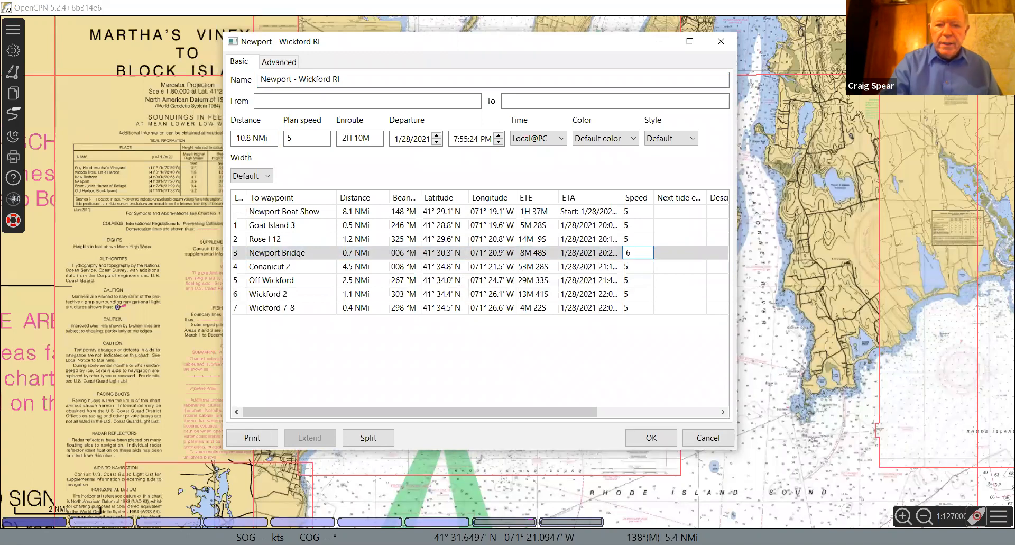
pyautogui.click(629, 359)
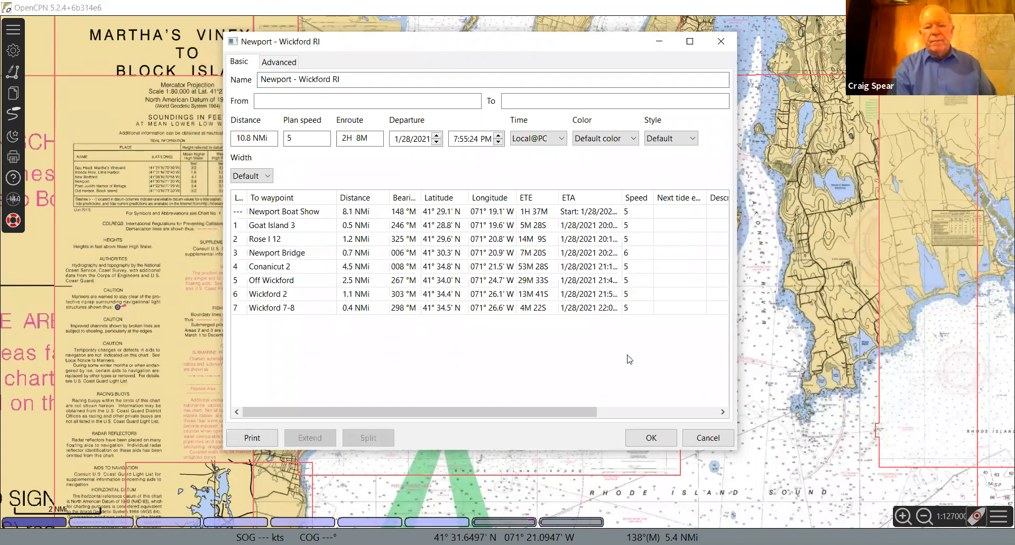
# - Change the Newport Bridge leg's speed to 6.2 and save the route properties
pyautogui.click(628, 253)
pyautogui.click(629, 254)
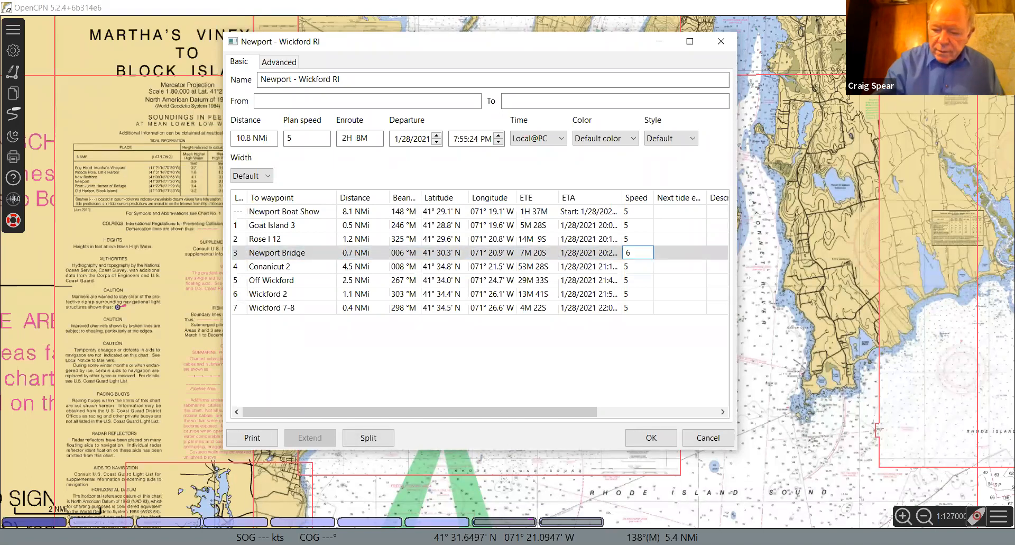
pyautogui.write('6.2')
pyautogui.click(620, 369)
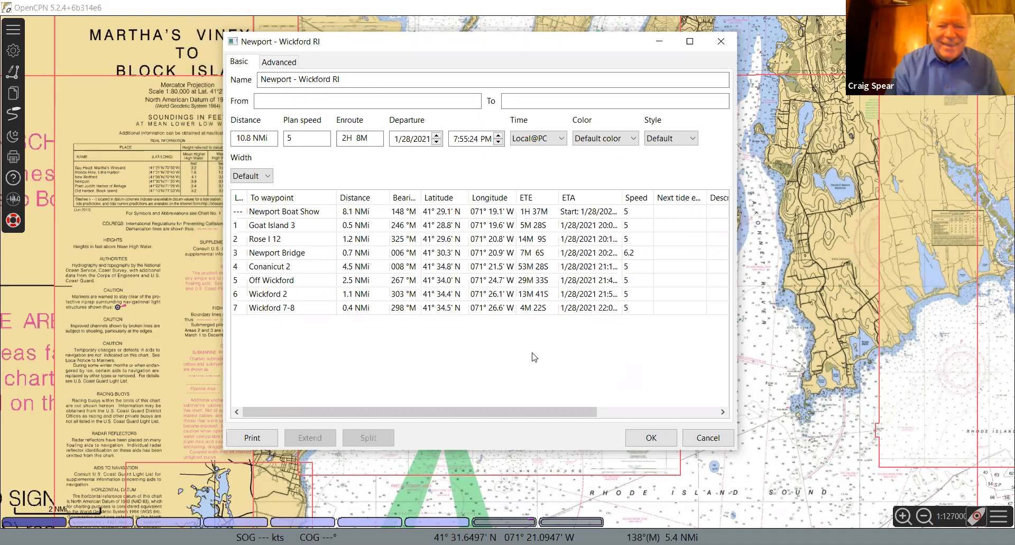
pyautogui.click(291, 138)
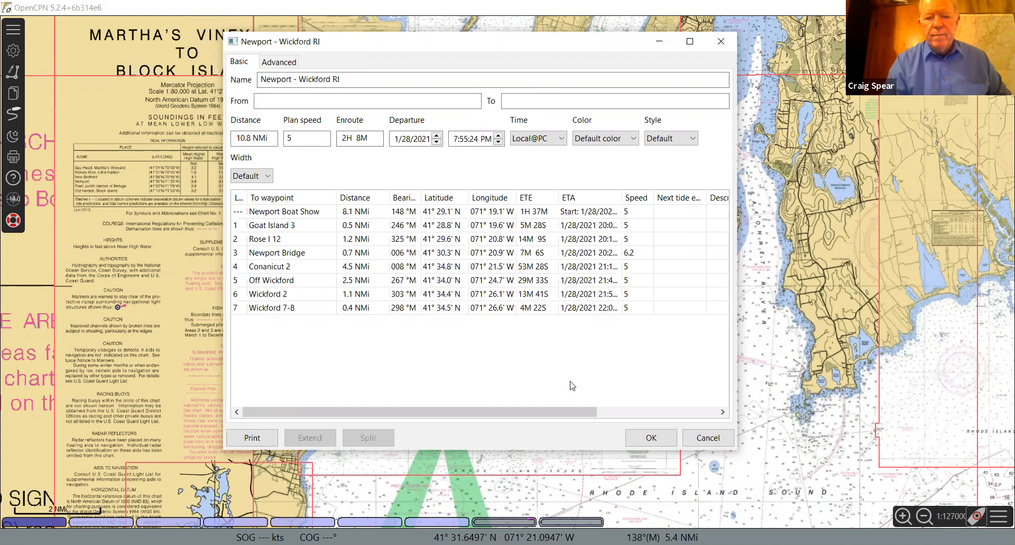
pyautogui.click(641, 440)
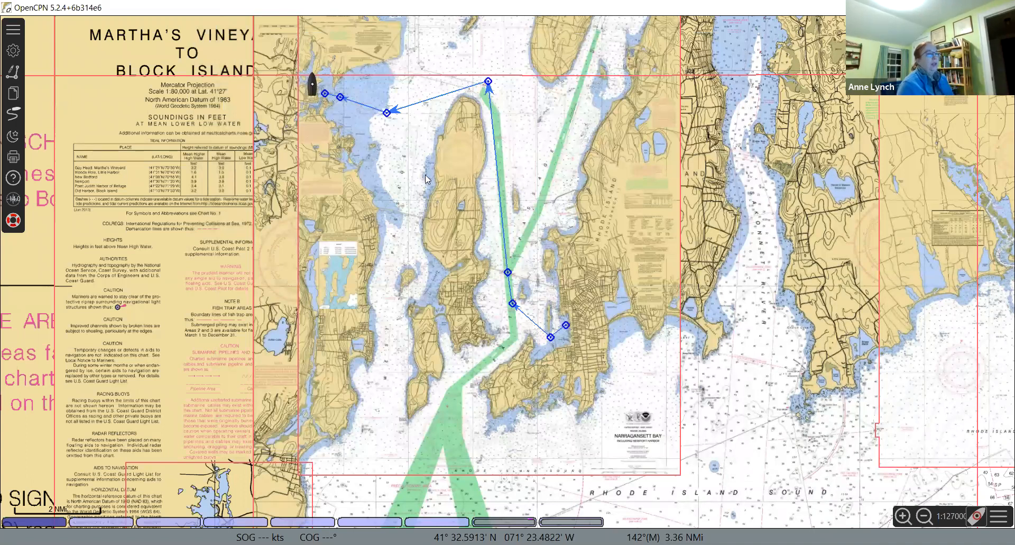
# - Reopen the Newport - Wickford RI route's properties and slightly widen the Latitude column of the leg table
pyautogui.rightClick(411, 107)
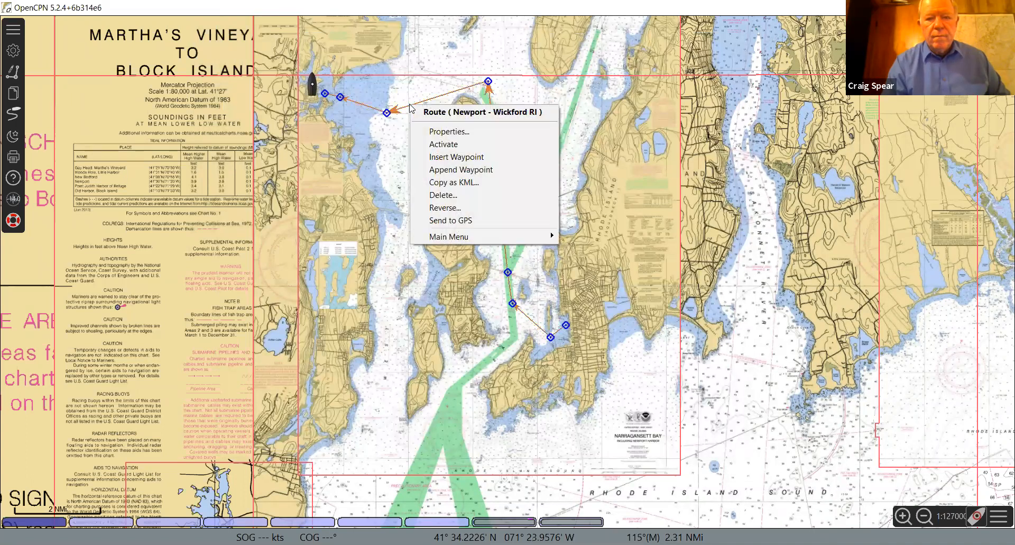
pyautogui.click(443, 133)
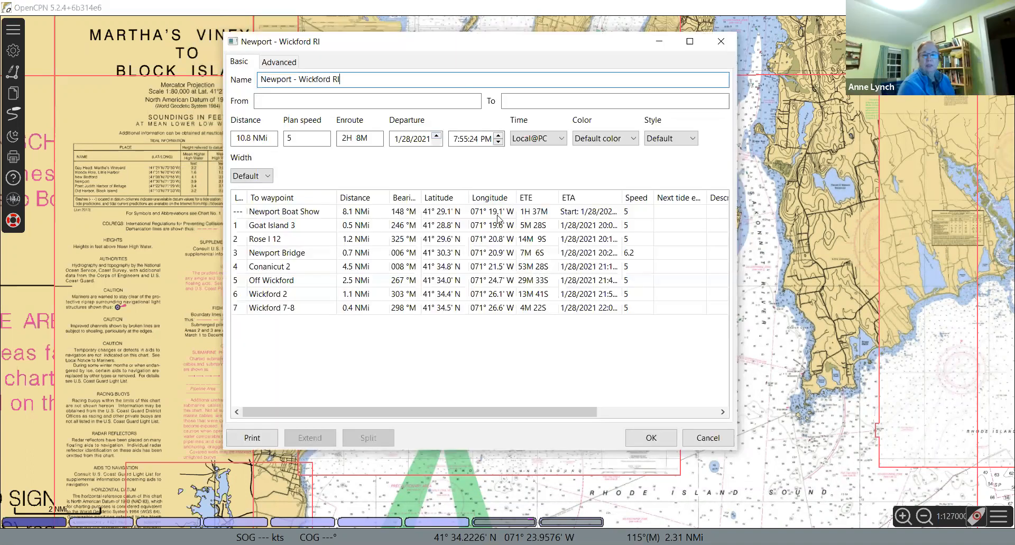
pyautogui.moveTo(467, 197)
pyautogui.mouseDown()
pyautogui.moveTo(487, 197)
pyautogui.moveTo(473, 197)
pyautogui.mouseUp()
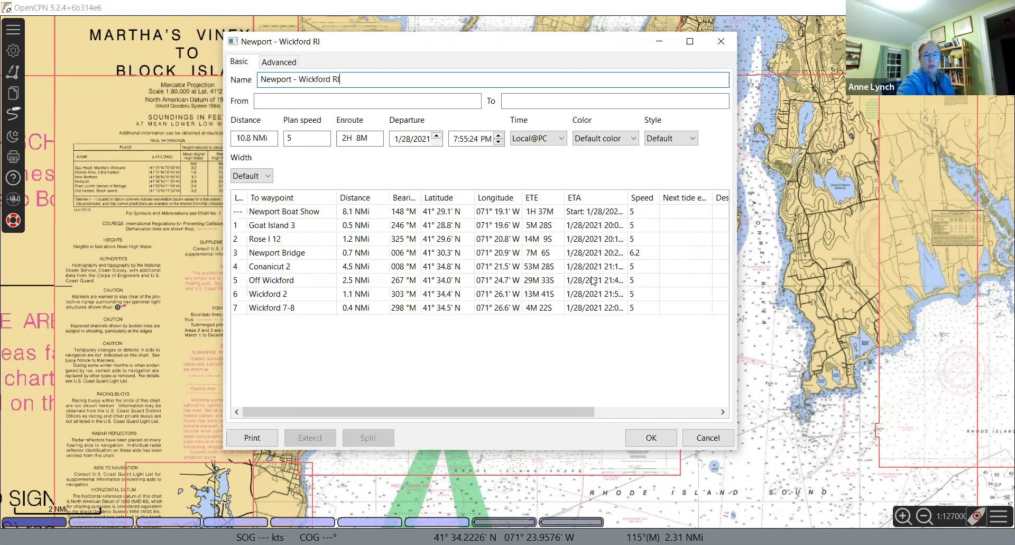
# - Collapse the empty next-tide-event and Description columns in the leg table, and return to its first columns
pyautogui.click(624, 415)
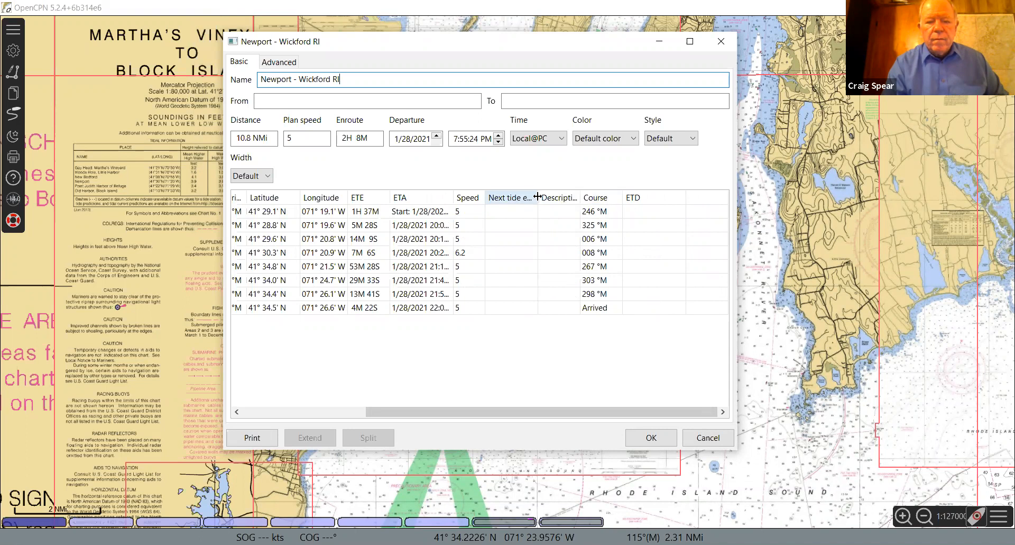
pyautogui.moveTo(537, 196); pyautogui.dragTo(500, 204)
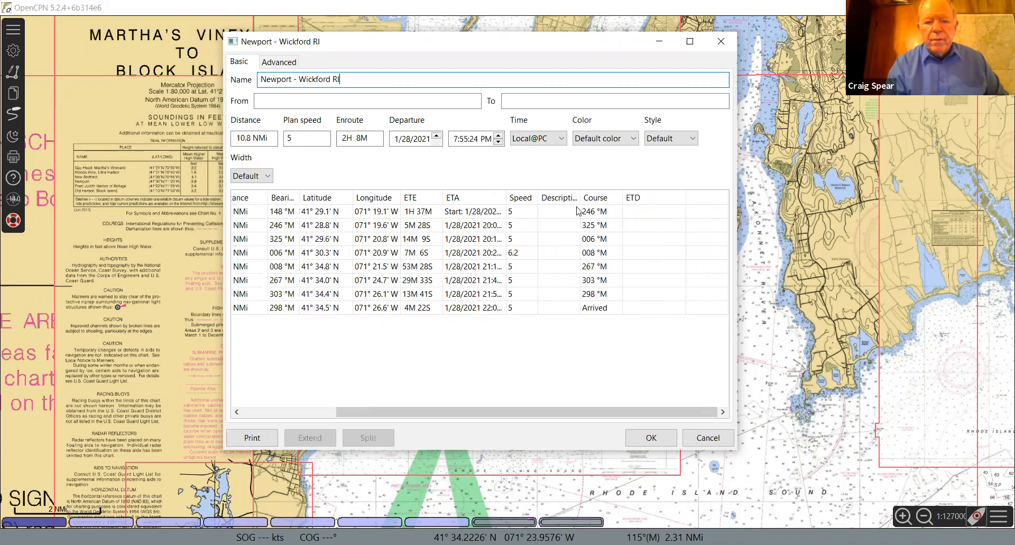
pyautogui.moveTo(580, 200); pyautogui.dragTo(557, 203)
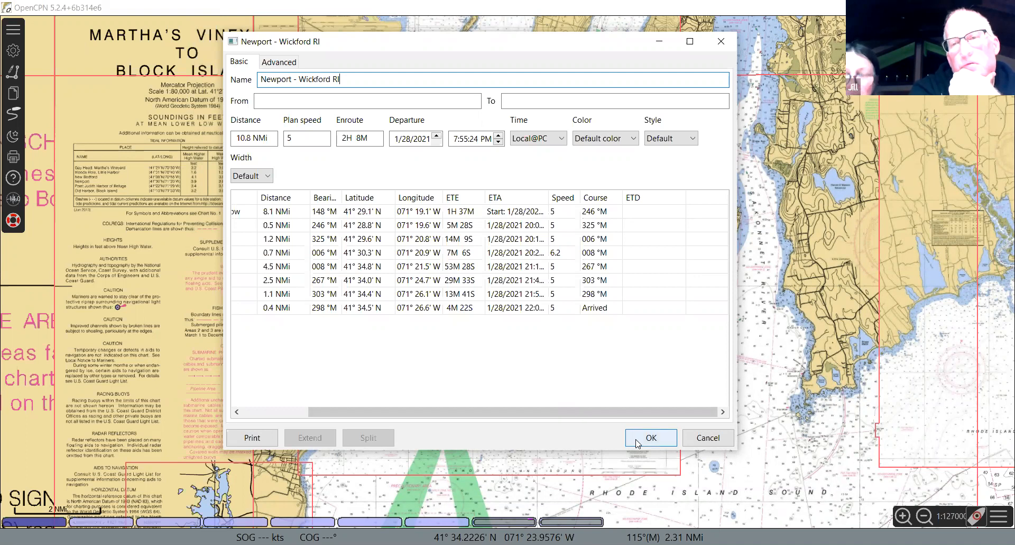
pyautogui.rightClick(560, 354)
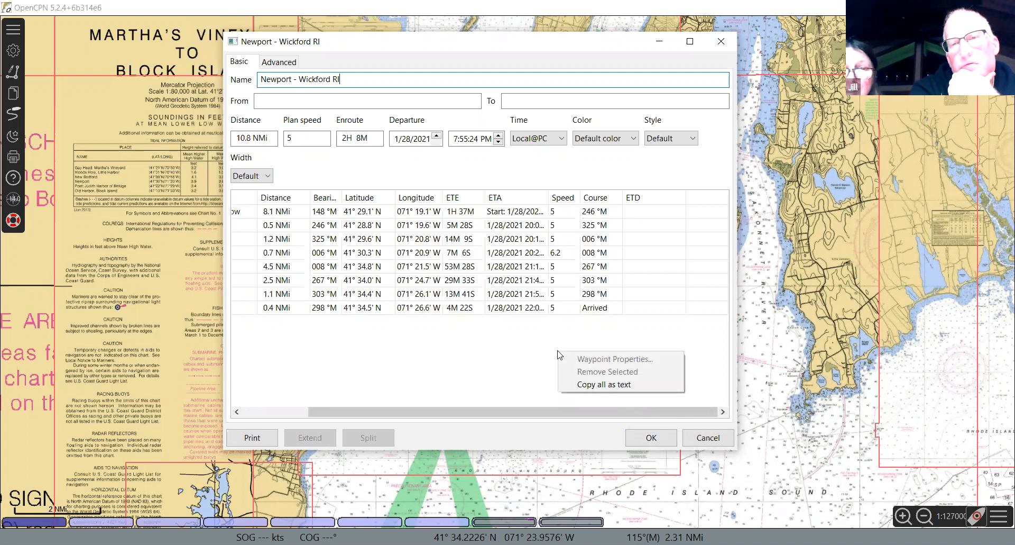
pyautogui.click(526, 358)
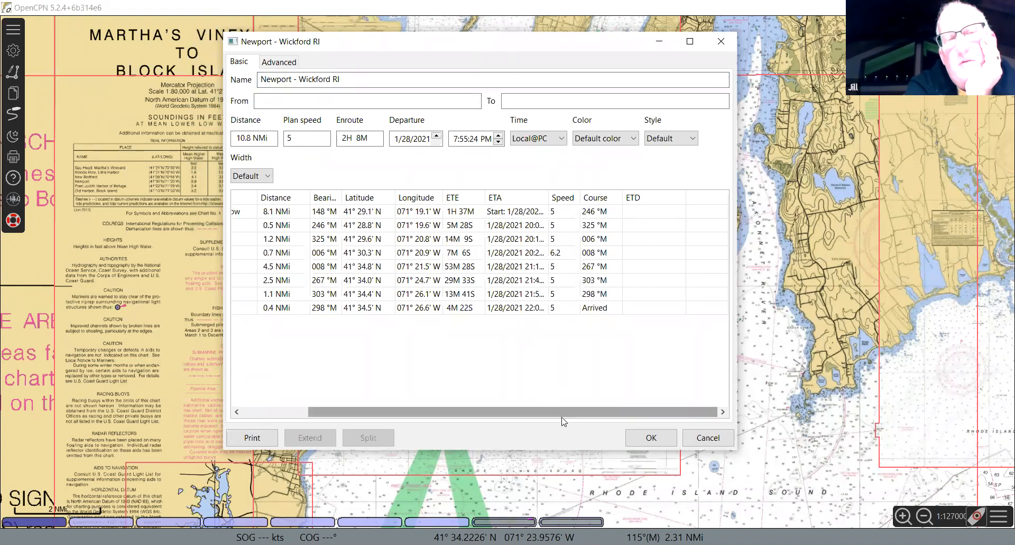
pyautogui.moveTo(561, 416); pyautogui.dragTo(471, 418)
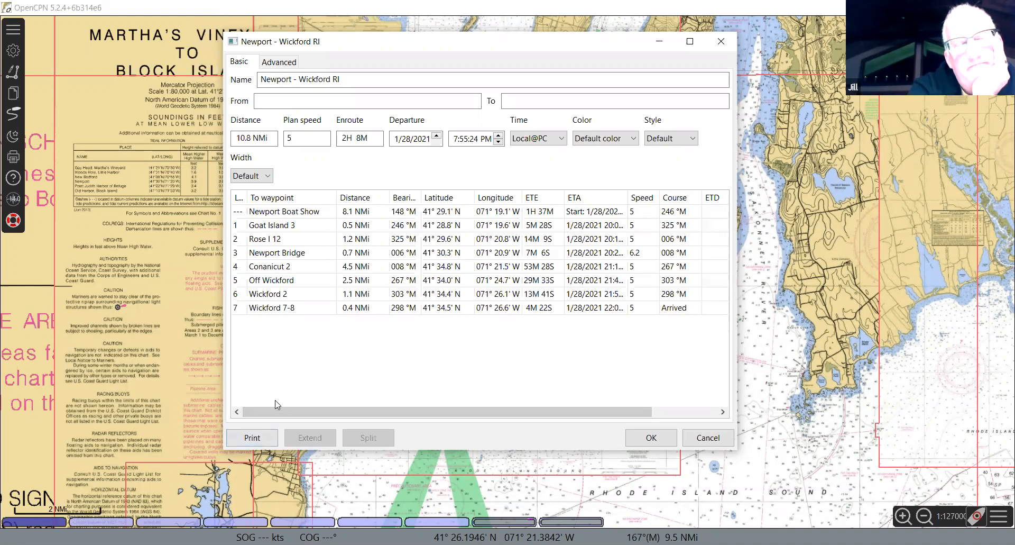
# - Print the route with name, position, course, distance and description to the Foxit PhantomPDF Printer, and close the route properties
pyautogui.click(259, 439)
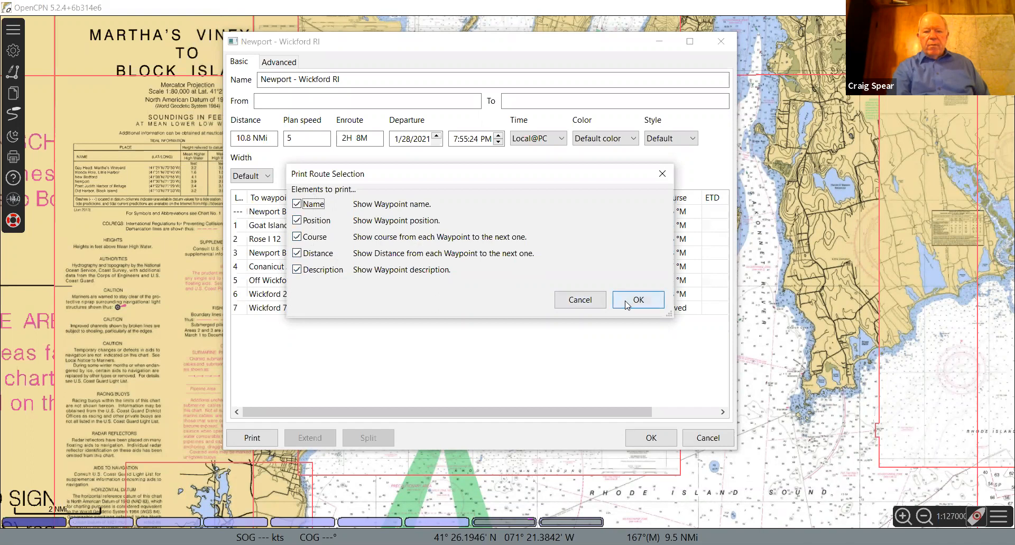
pyautogui.click(643, 300)
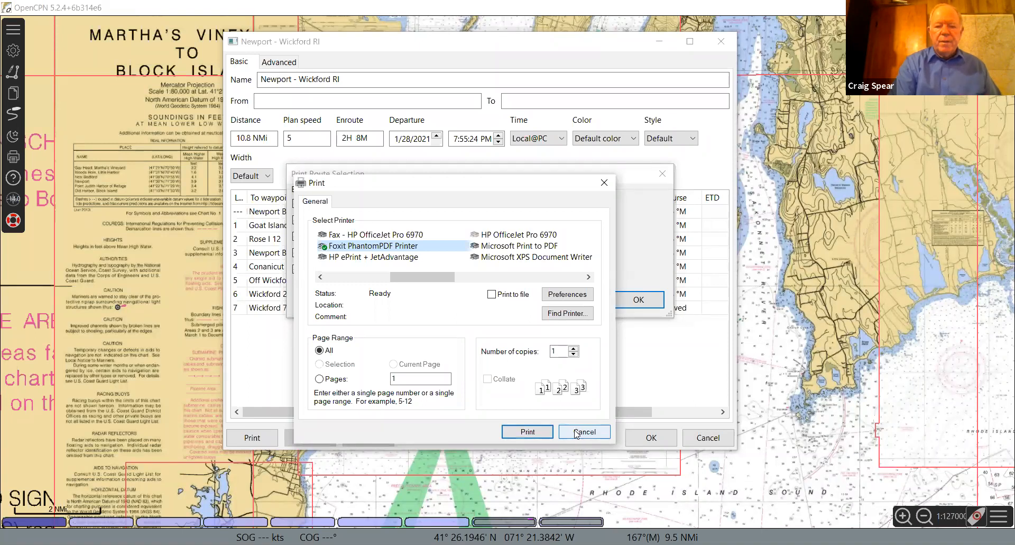
pyautogui.click(541, 435)
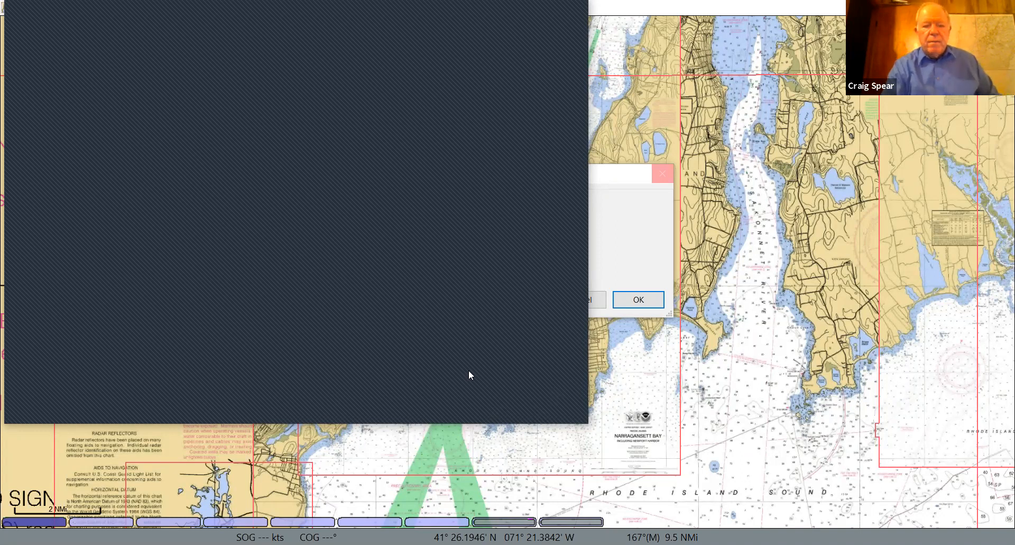
pyautogui.click(450, 415)
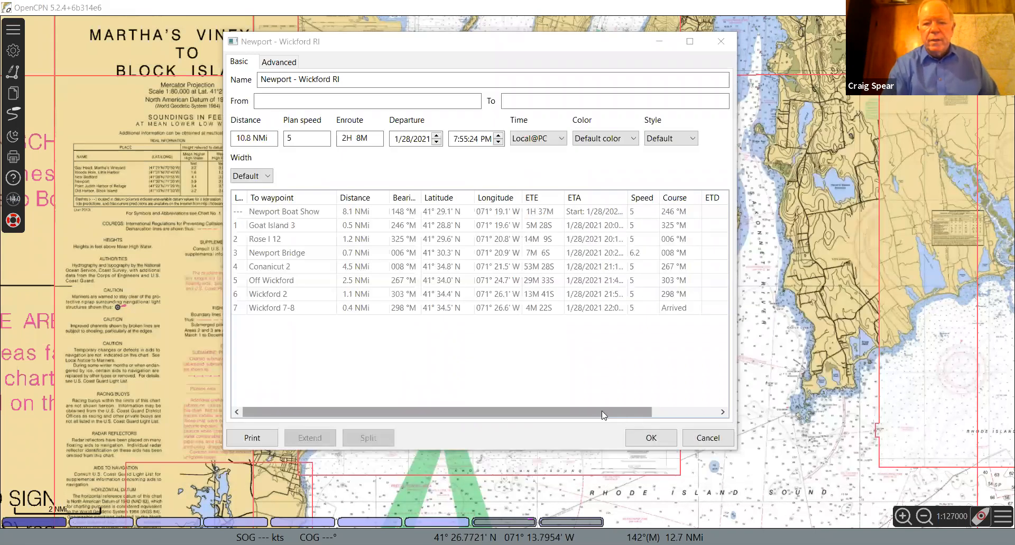
pyautogui.click(619, 379)
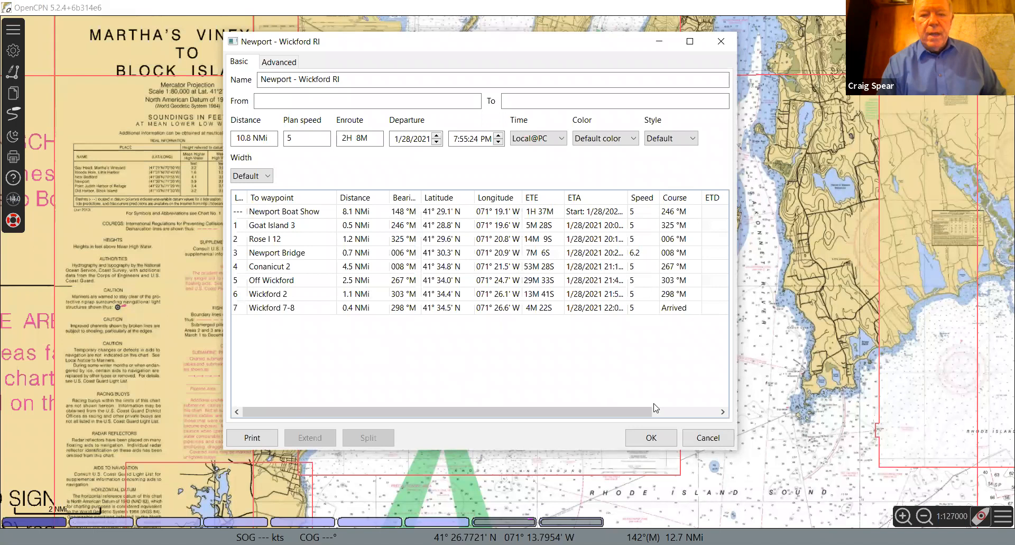
pyautogui.click(705, 438)
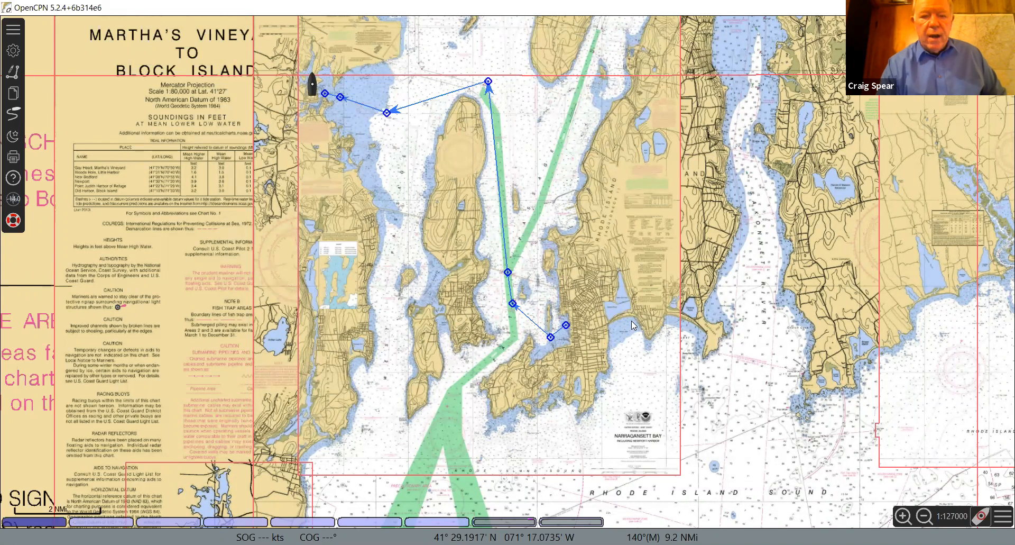
pyautogui.scroll(-3, 631, 320)
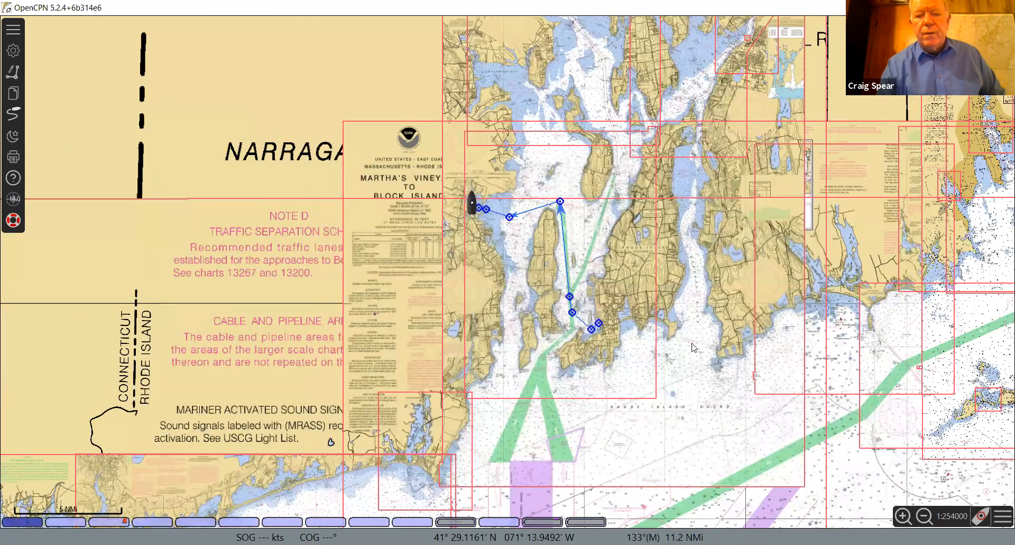
pyautogui.click(694, 353)
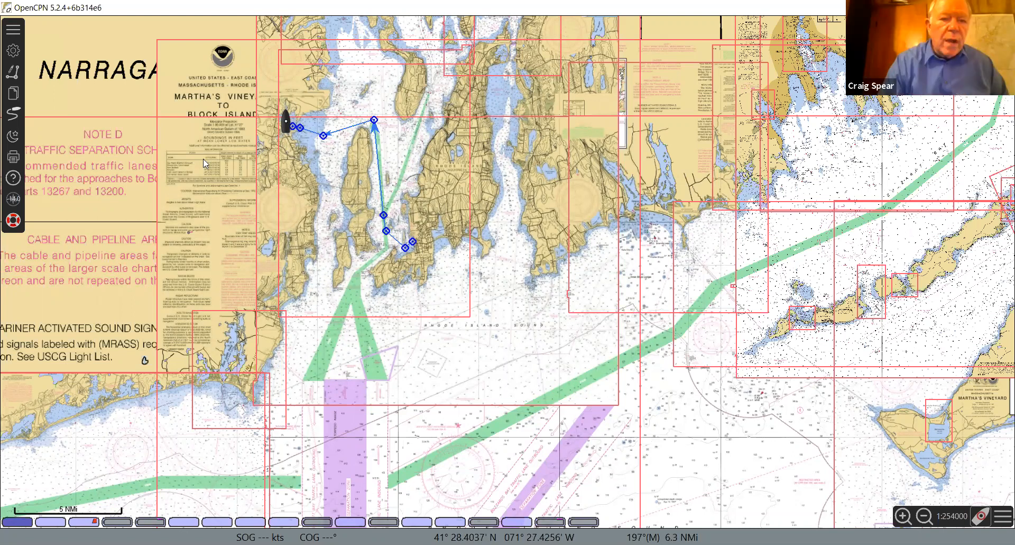
pyautogui.rightClick(285, 125)
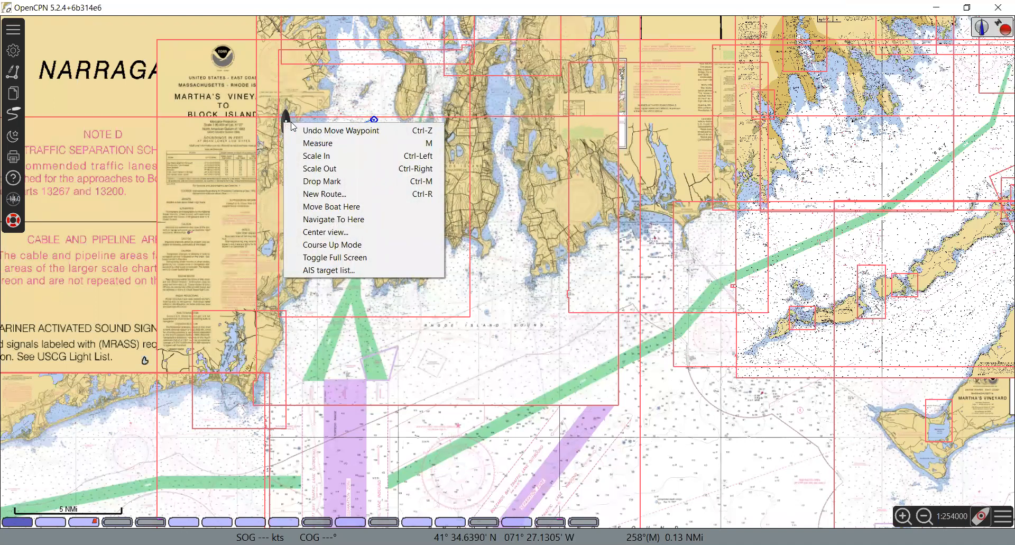
pyautogui.press('Escape')
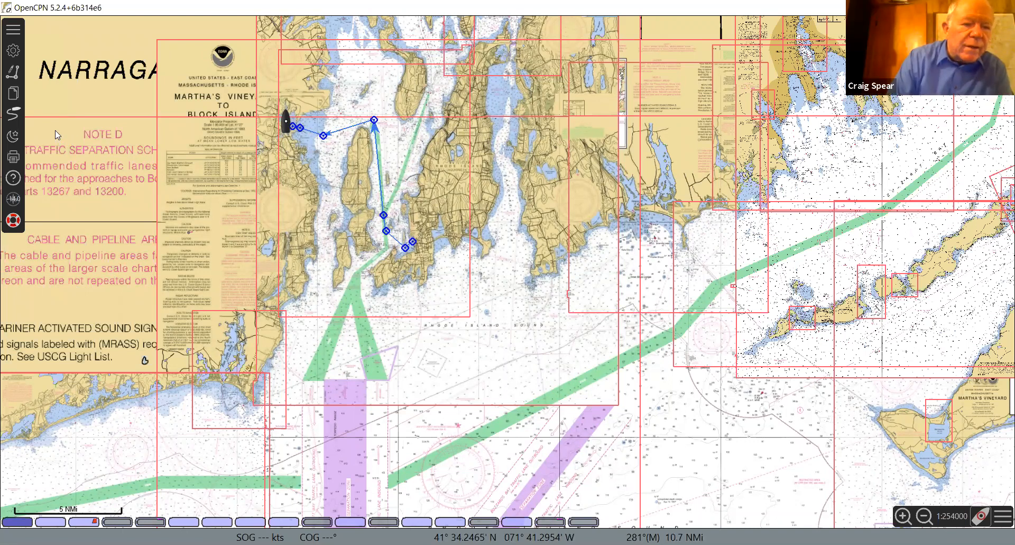
# - Try the two-canvas chart layout in the general display options, and reapply the single-canvas layout
pyautogui.click(14, 53)
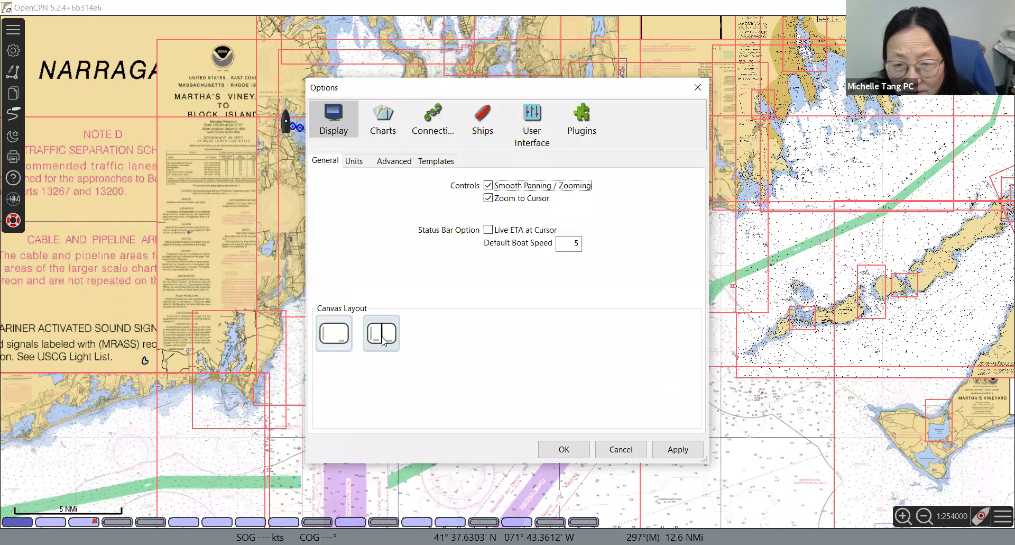
pyautogui.click(682, 456)
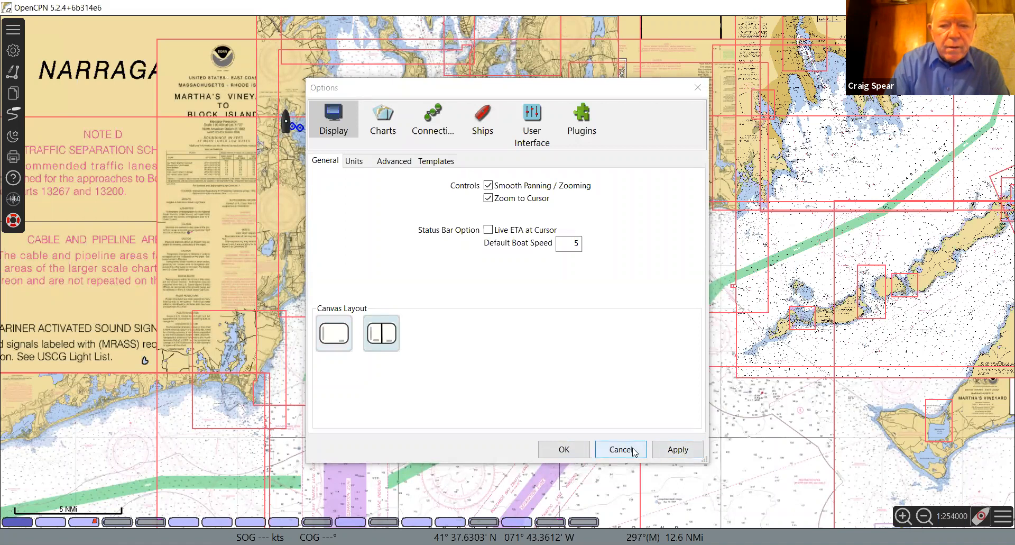
pyautogui.click(342, 336)
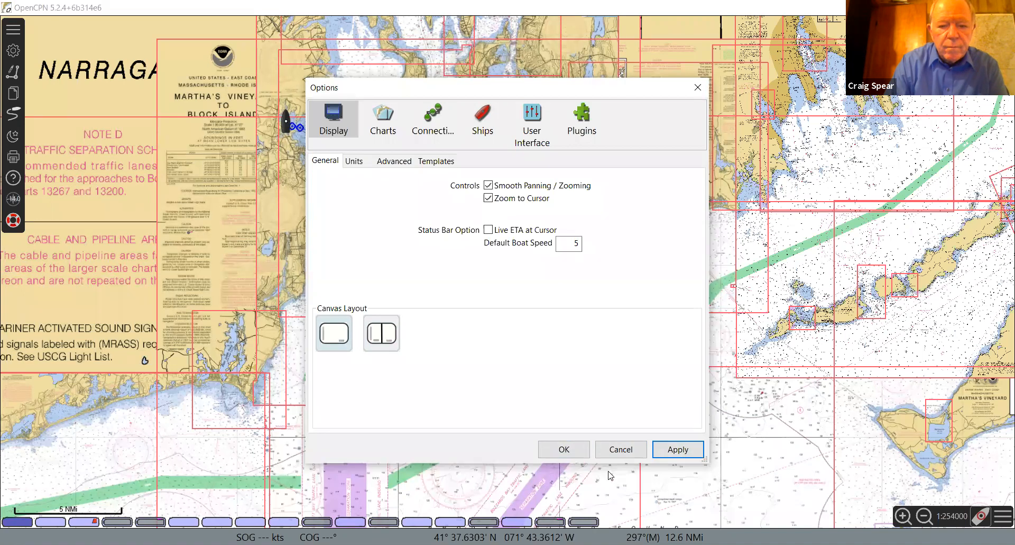
pyautogui.click(680, 449)
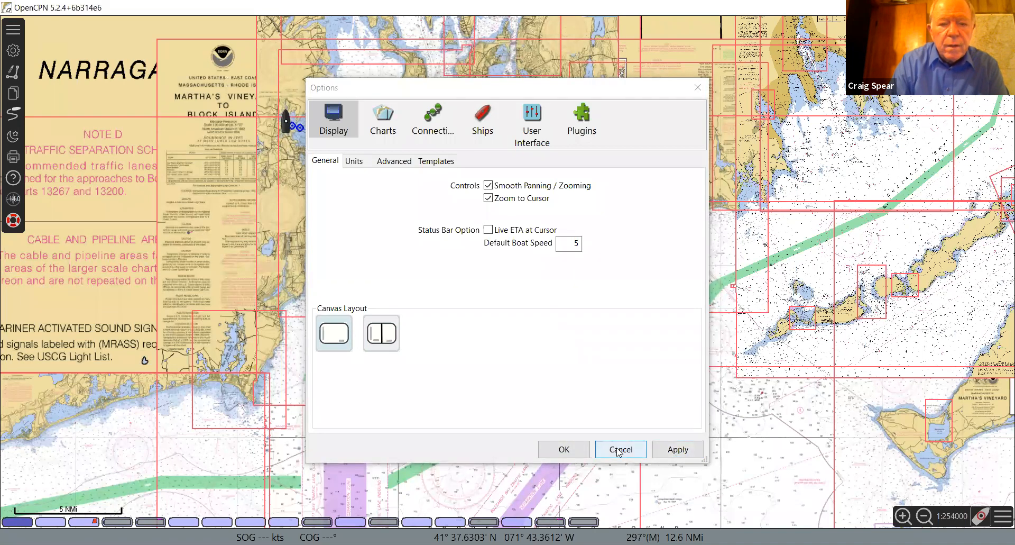
# - Review the advanced display options, including the raster zoom weighting and OpenGL settings, and cancel the options
pyautogui.click(402, 162)
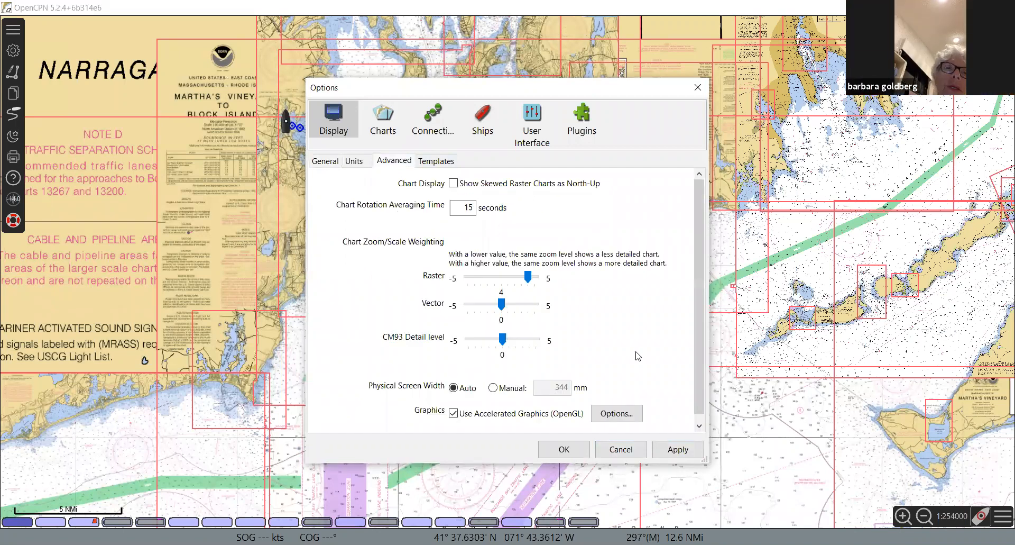
pyautogui.scroll(-1, 655, 358)
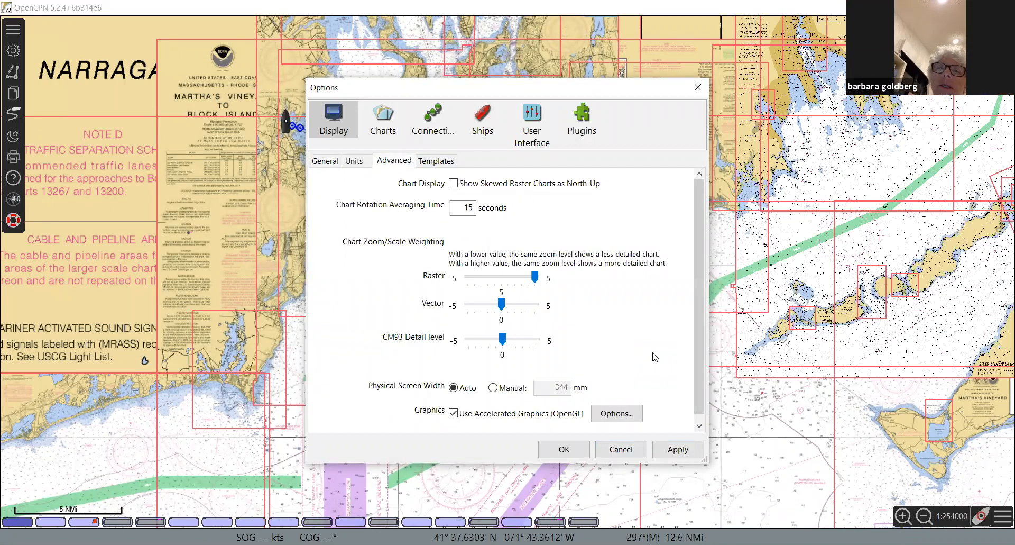
pyautogui.scroll(1, 656, 357)
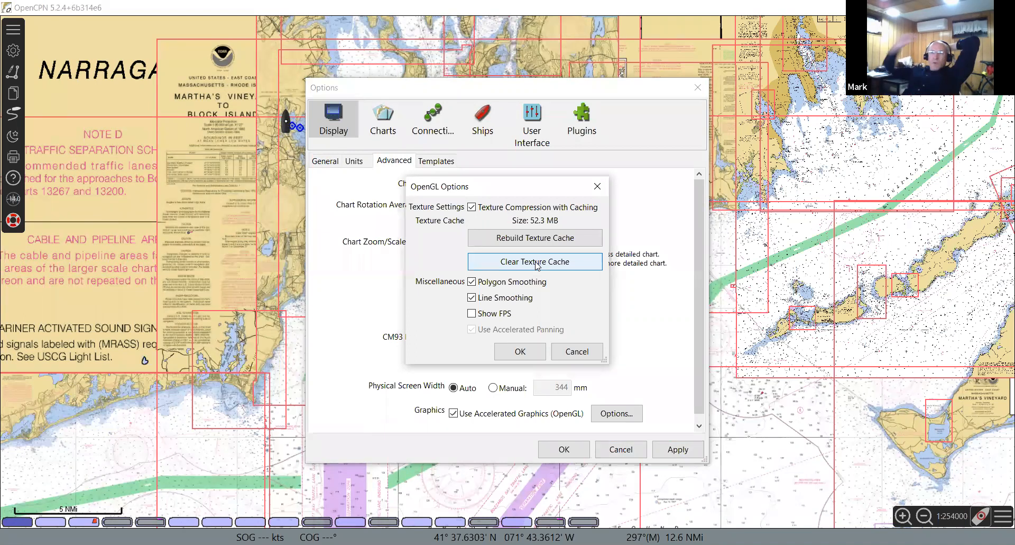
pyautogui.click(569, 353)
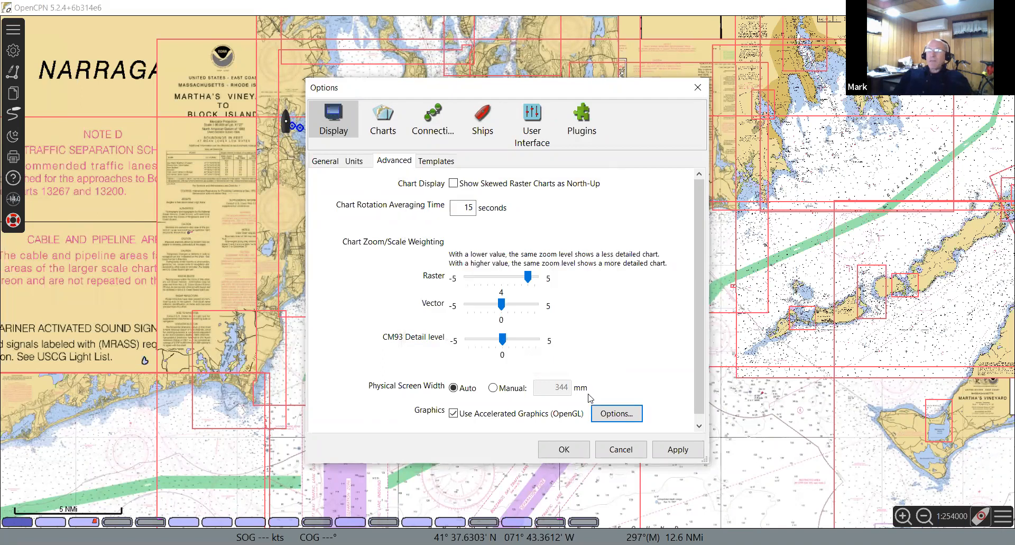
pyautogui.click(621, 450)
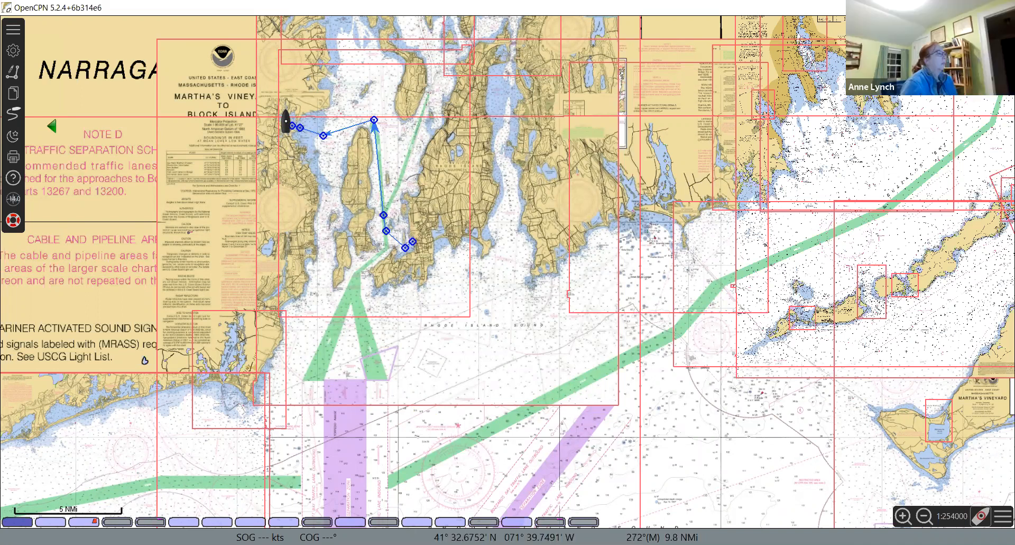
# - Reopen the options, look at the user interface settings and the AIS Target Name font choices, and cancel both
pyautogui.click(13, 53)
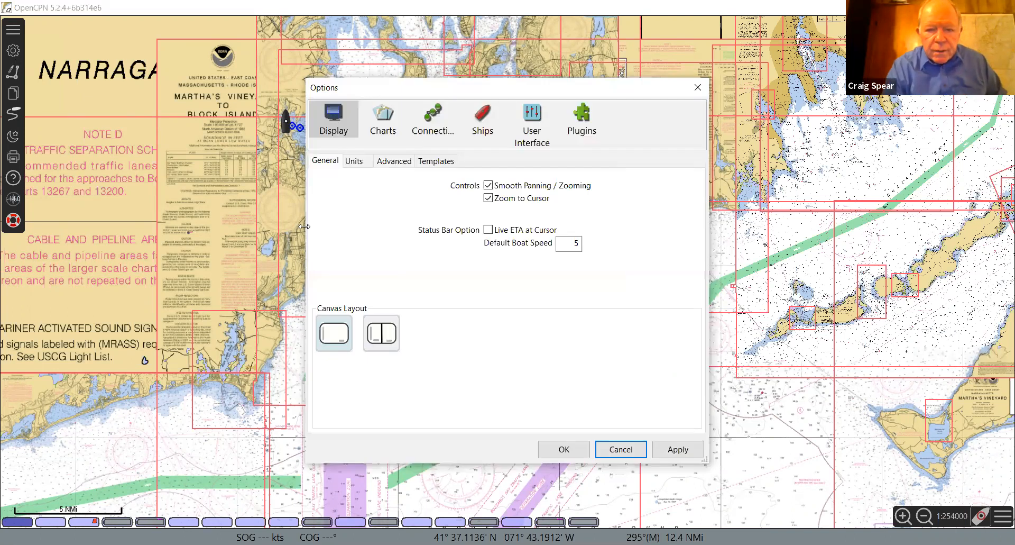
pyautogui.click(535, 127)
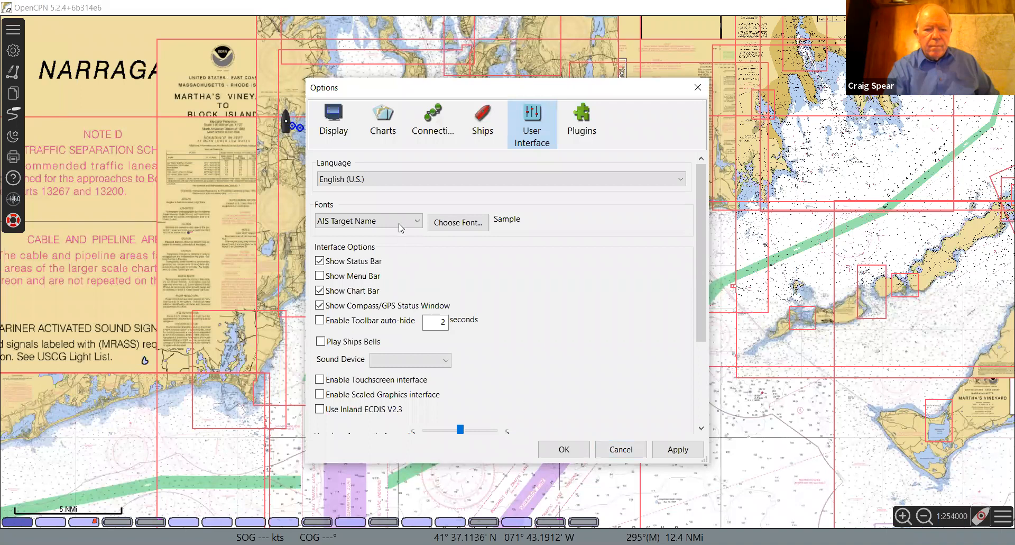
pyautogui.click(466, 221)
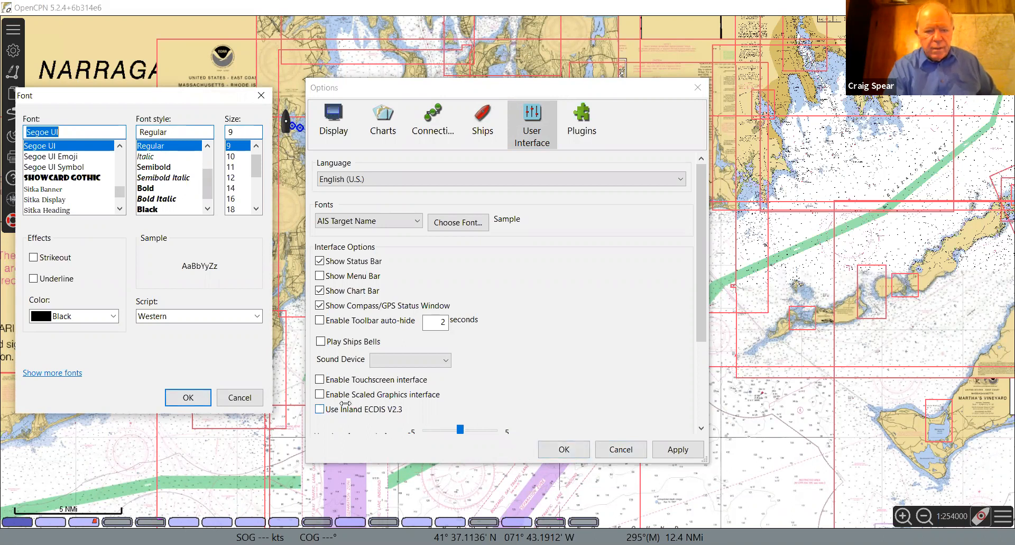
pyautogui.click(243, 397)
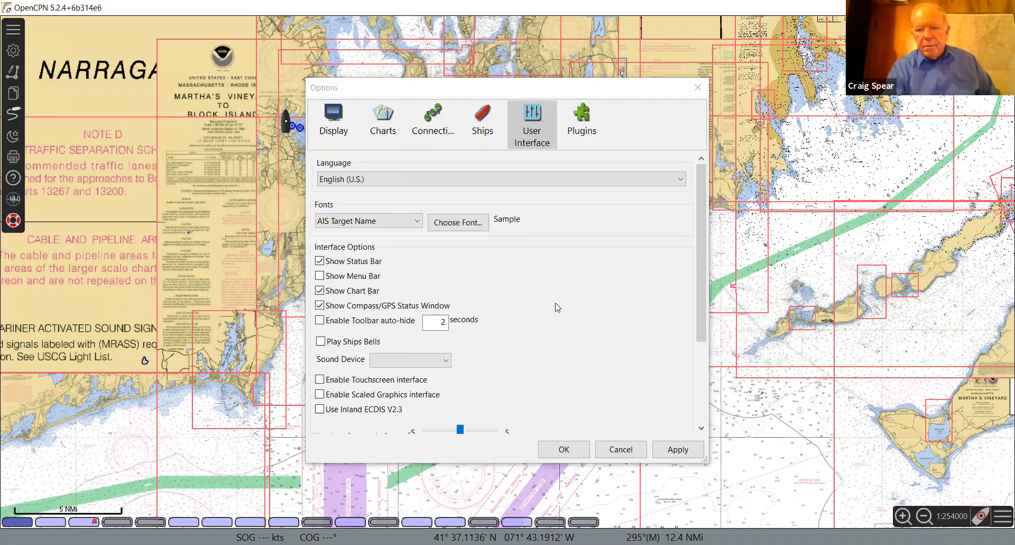
pyautogui.click(612, 450)
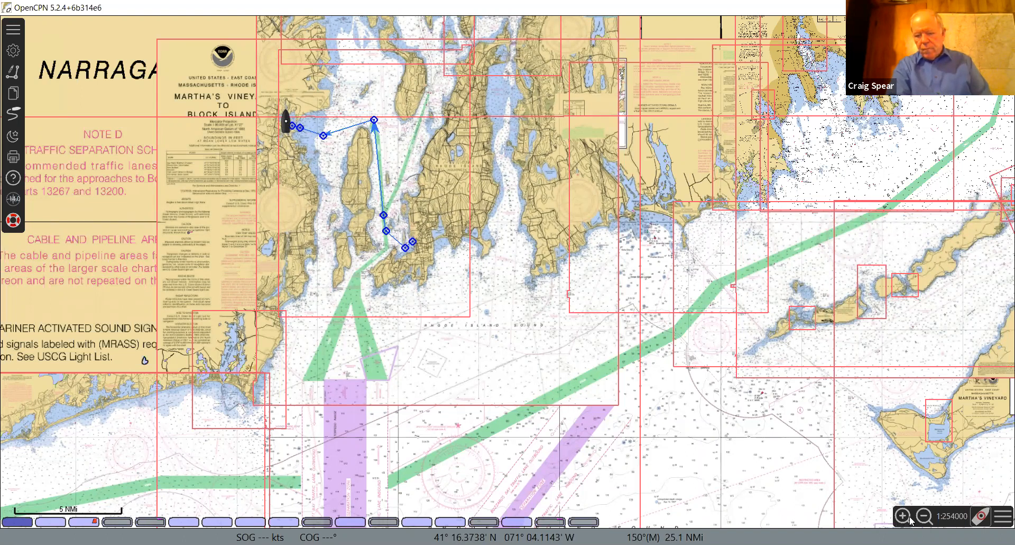
# - Show tide stations and currents on the chart, and close the chart display settings
pyautogui.click(982, 516)
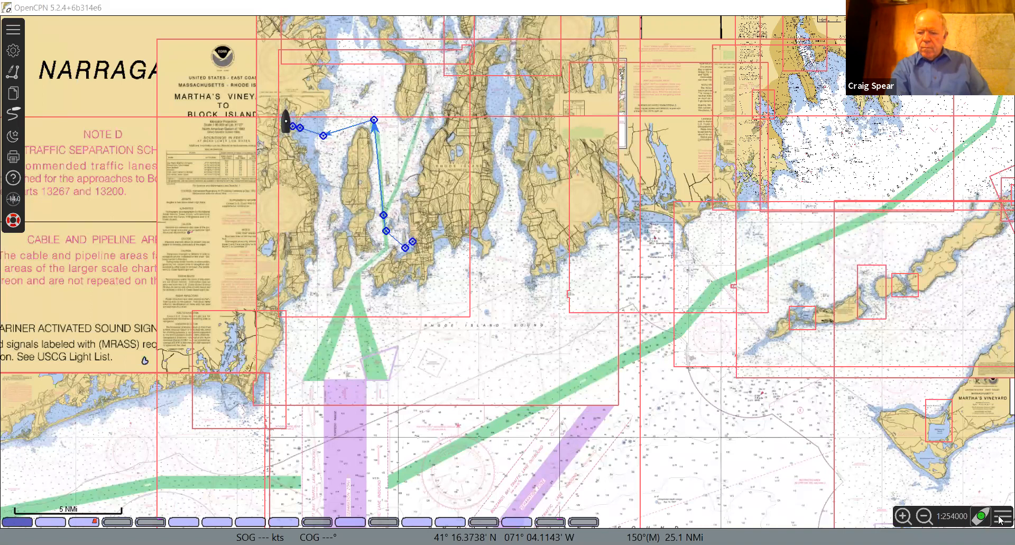
pyautogui.click(1001, 521)
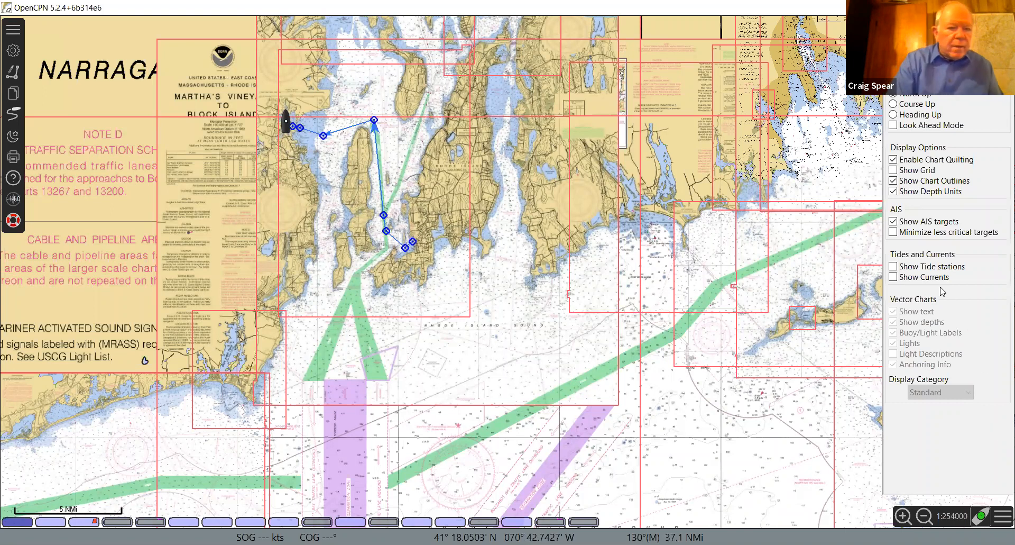
pyautogui.click(893, 267)
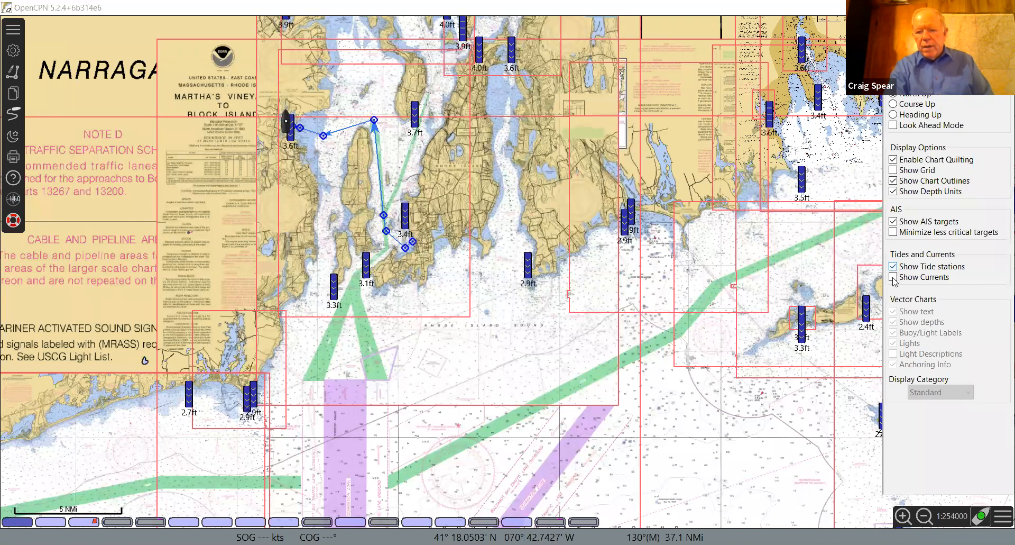
pyautogui.click(893, 277)
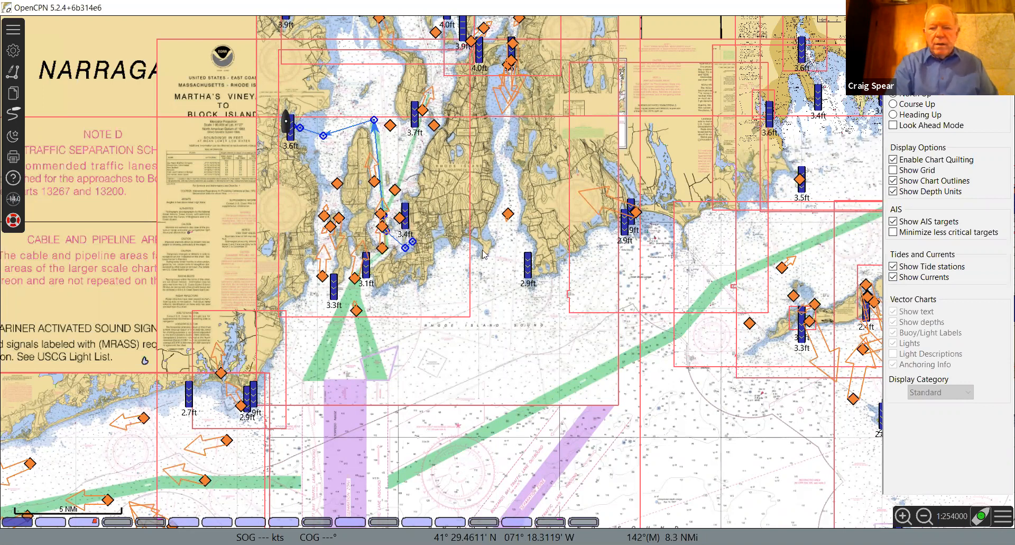
pyautogui.moveTo(434, 239); pyautogui.dragTo(516, 277)
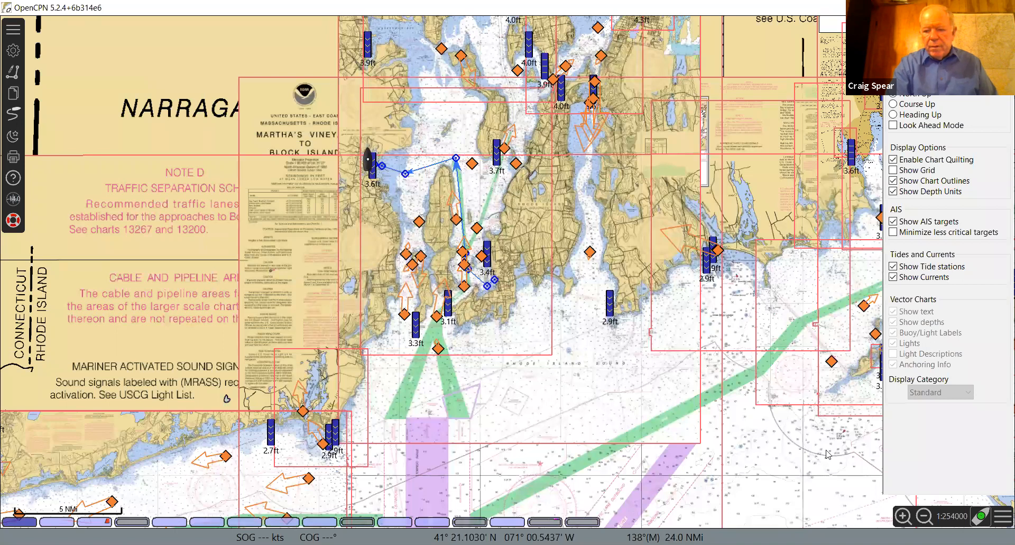
pyautogui.click(1002, 520)
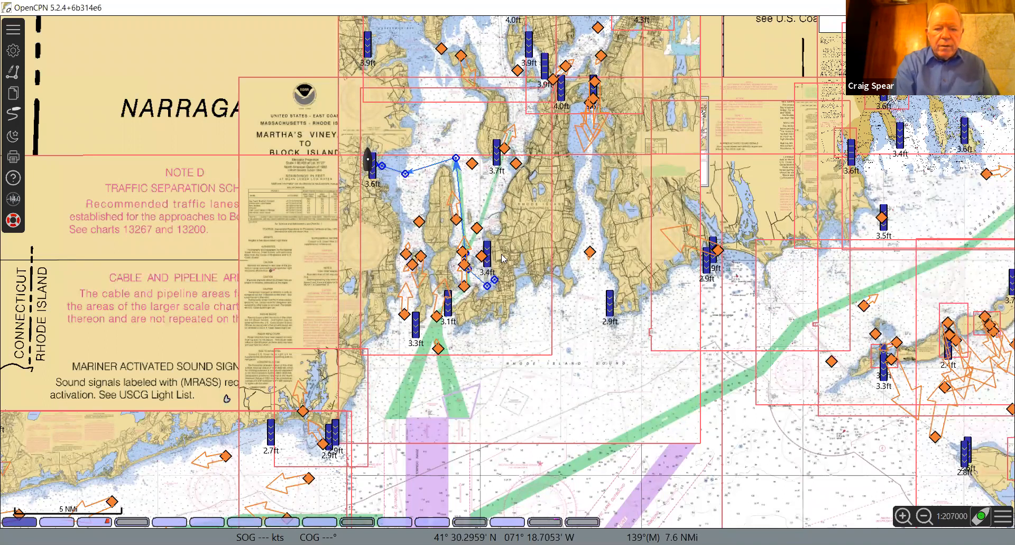
# - Open the Newport tide station by Coasters Harbor, examine its curves for Jan 28 and 29, 2021, and close it
pyautogui.scroll(1, 502, 258)
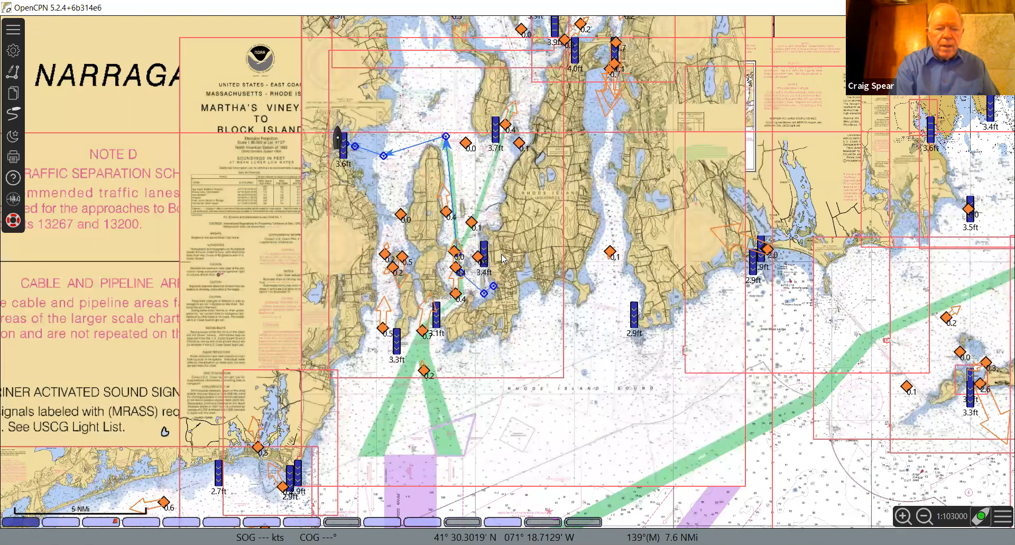
pyautogui.scroll(2, 502, 259)
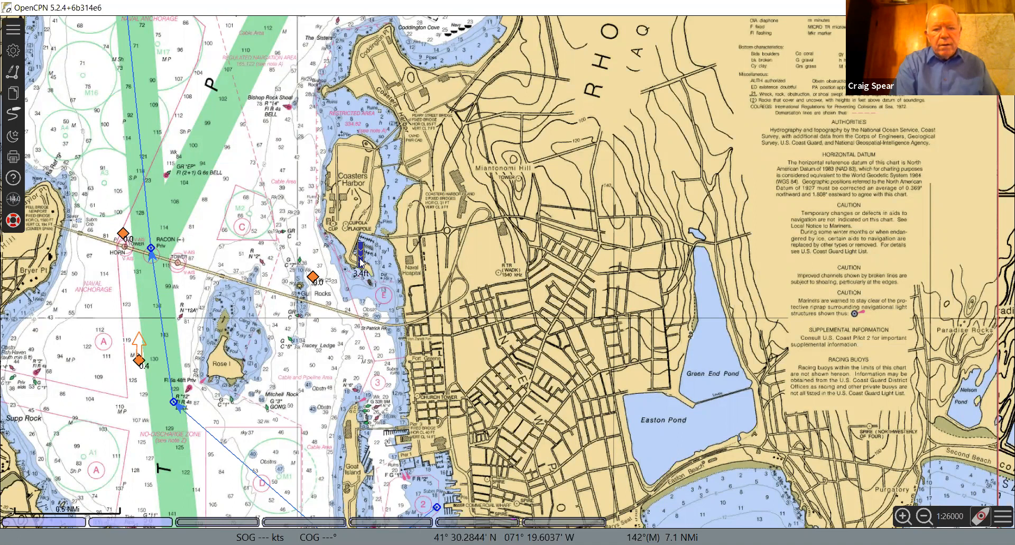
pyautogui.click(378, 397)
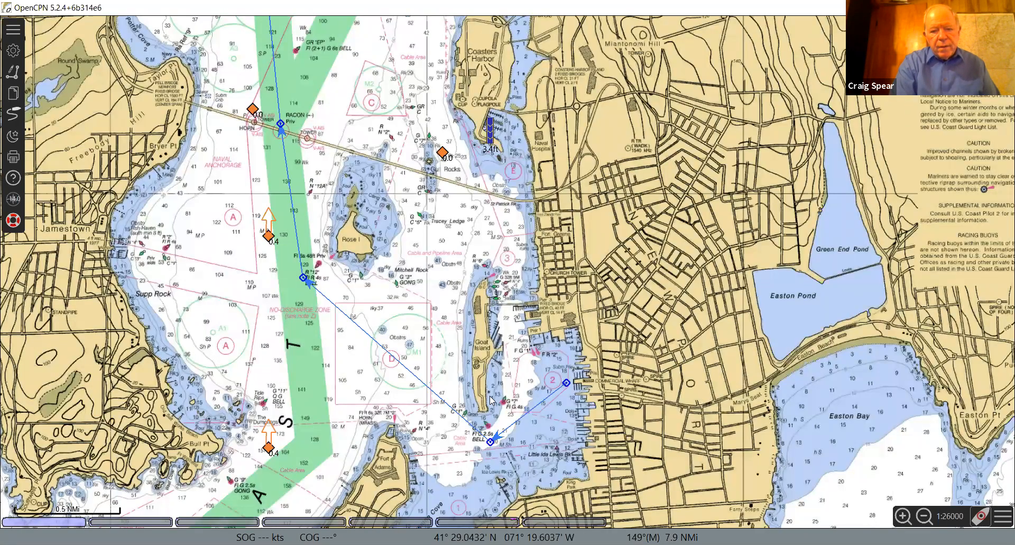
pyautogui.moveTo(490, 377); pyautogui.dragTo(489, 338)
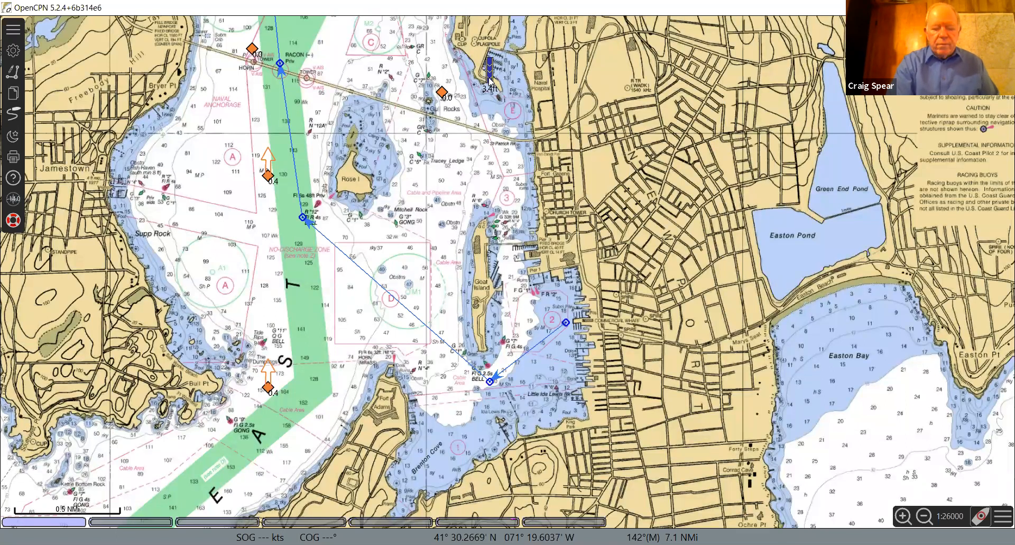
pyautogui.click(490, 74)
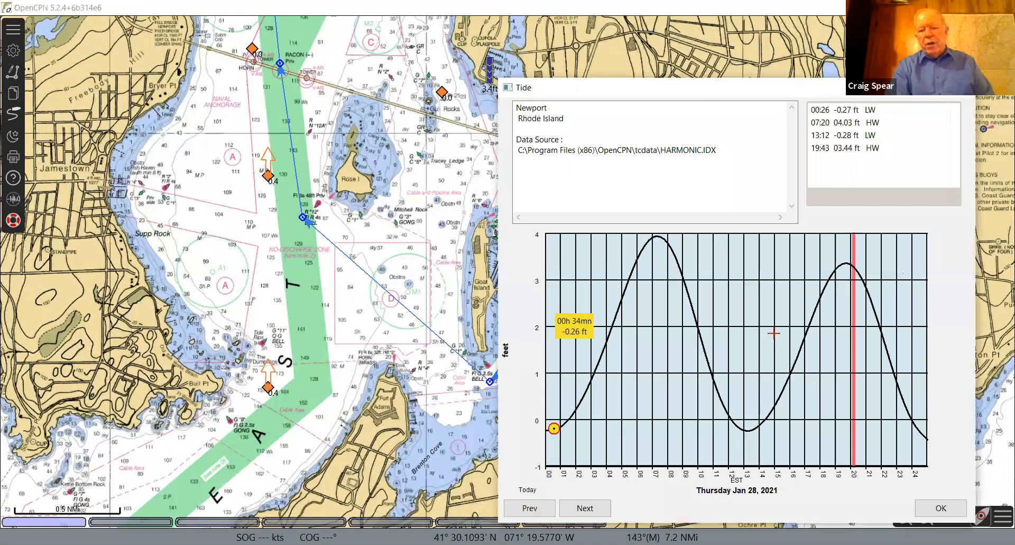
pyautogui.moveTo(842, 286)
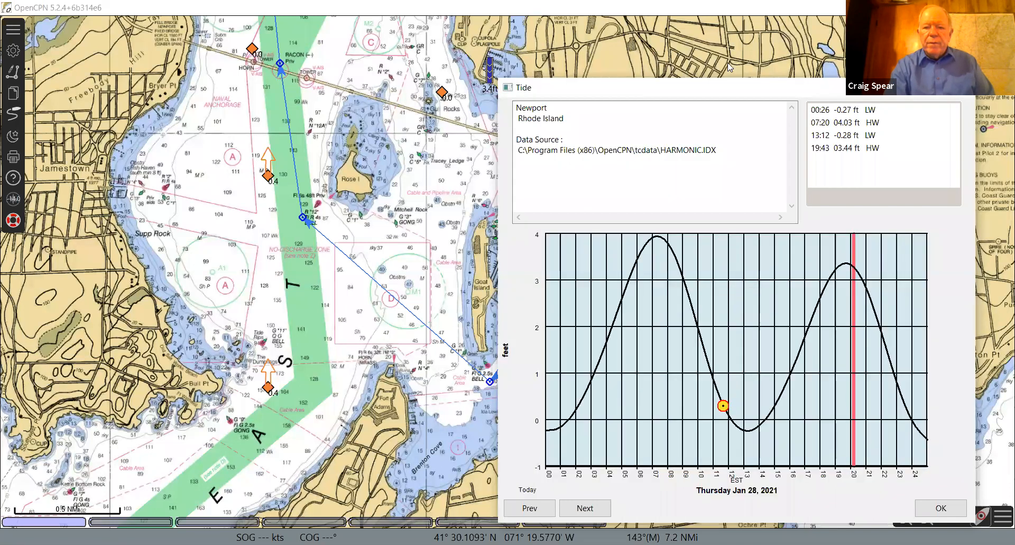
pyautogui.moveTo(729, 91); pyautogui.dragTo(517, 73)
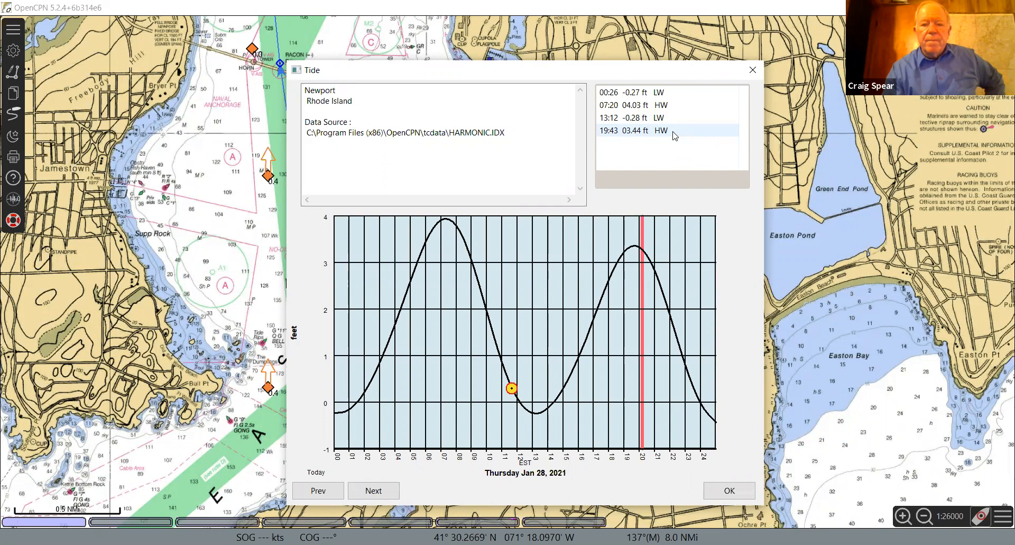
pyautogui.moveTo(638, 233)
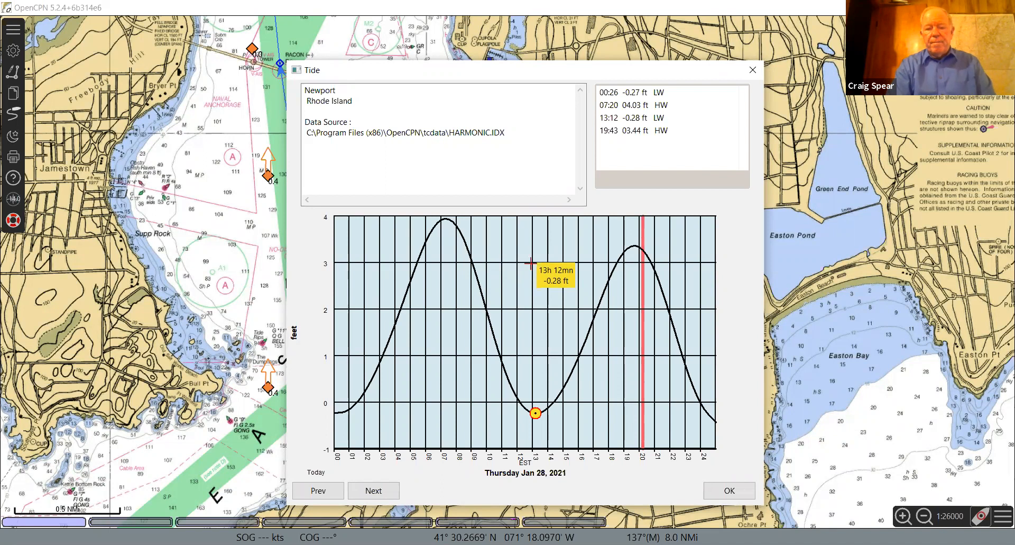
pyautogui.click(371, 491)
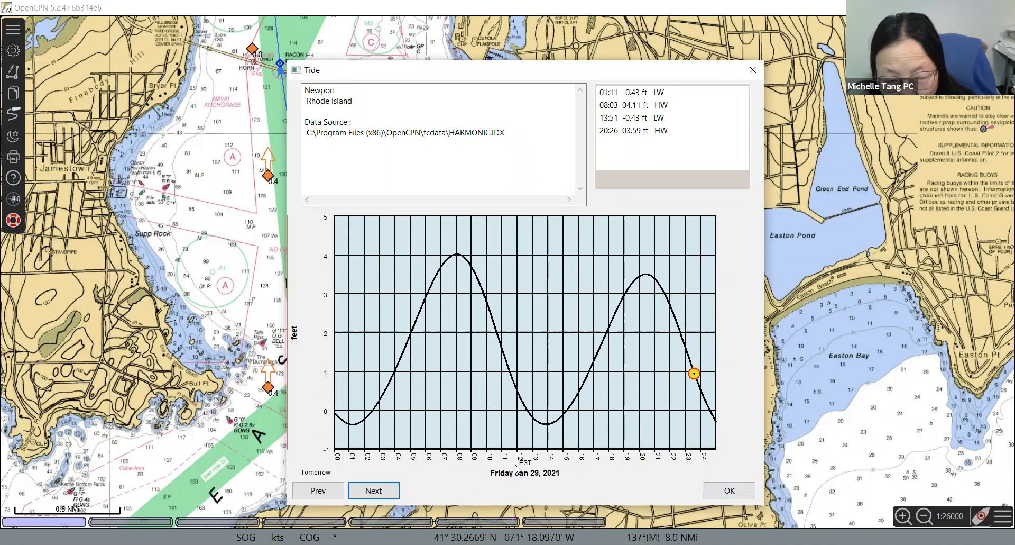
pyautogui.click(730, 491)
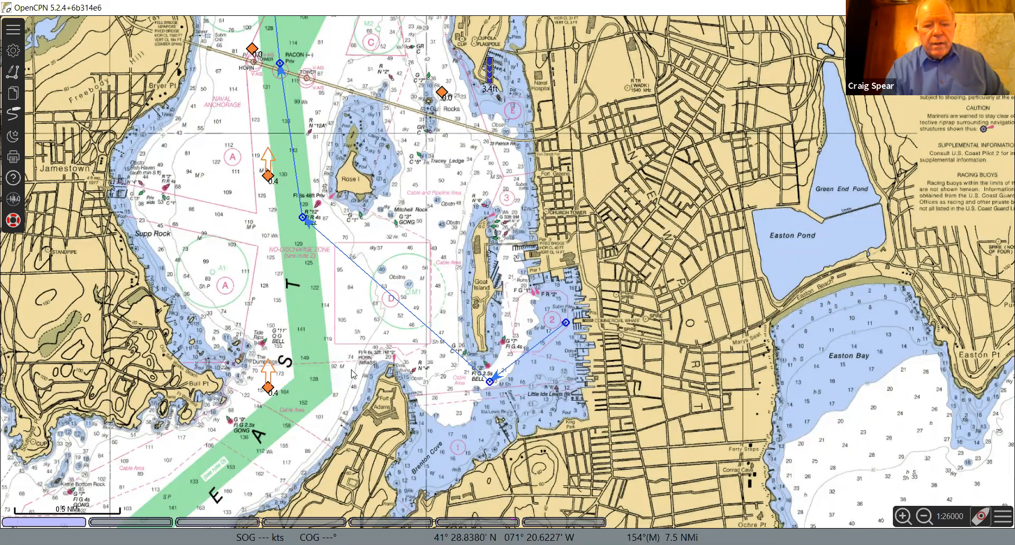
# - Open the current station east of Bull Point and look through its hourly current values for Jan 28, 2021
pyautogui.moveTo(381, 319); pyautogui.dragTo(560, 212)
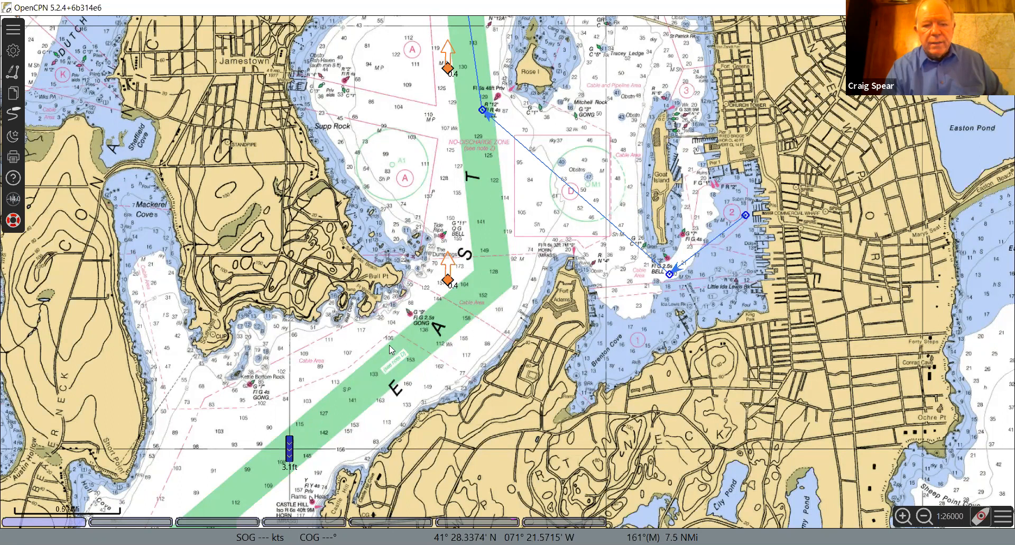
pyautogui.doubleClick(447, 280)
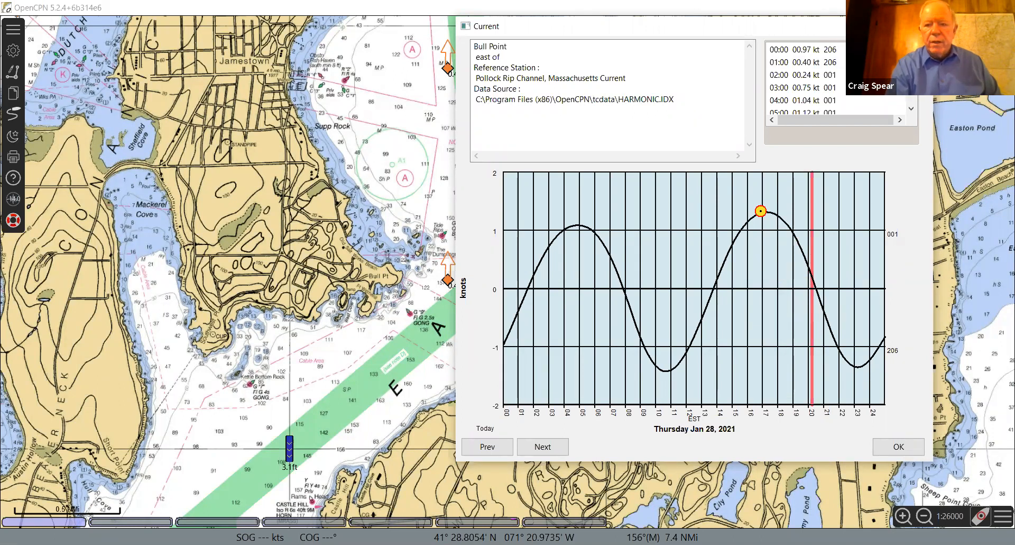
pyautogui.moveTo(860, 30); pyautogui.dragTo(751, 72)
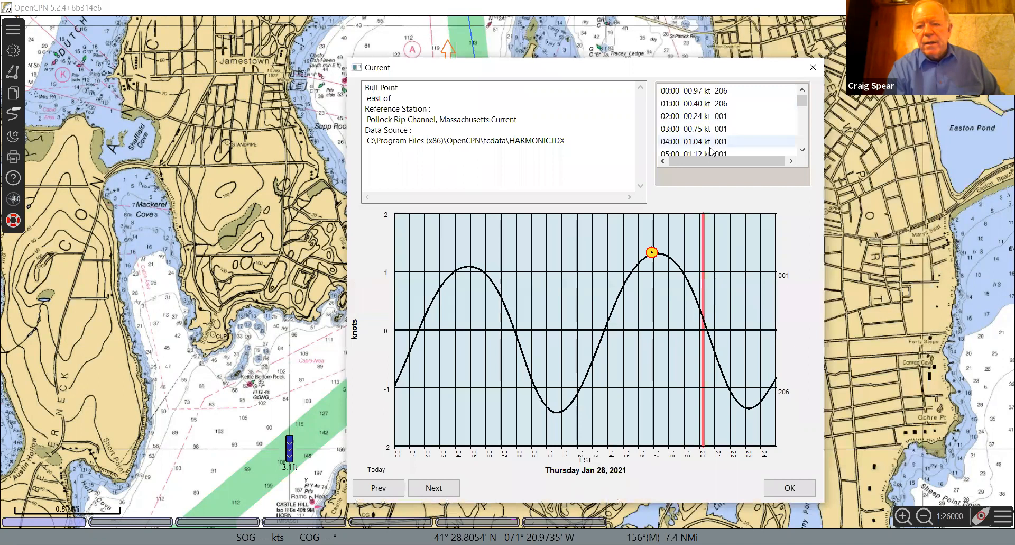
pyautogui.click(803, 137)
pyautogui.click(804, 137)
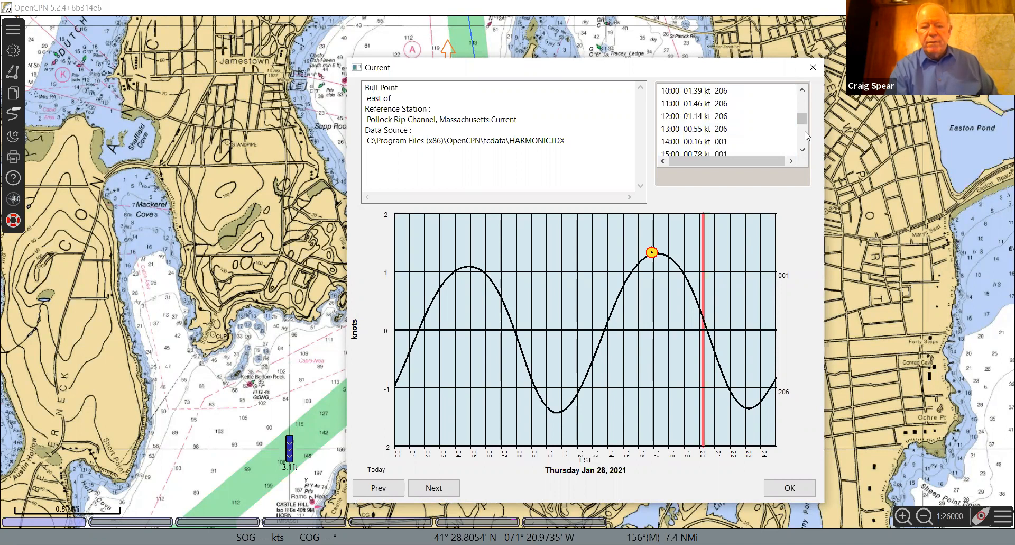
# - Advance the Bull Point current prediction to Saturday Feb 06, 2021, read the speeds along its curve, and close it
pyautogui.click(429, 488)
pyautogui.click(429, 488)
pyautogui.click(430, 487)
pyautogui.click(430, 487)
pyautogui.click(430, 488)
pyautogui.click(430, 489)
pyautogui.click(430, 489)
pyautogui.click(429, 489)
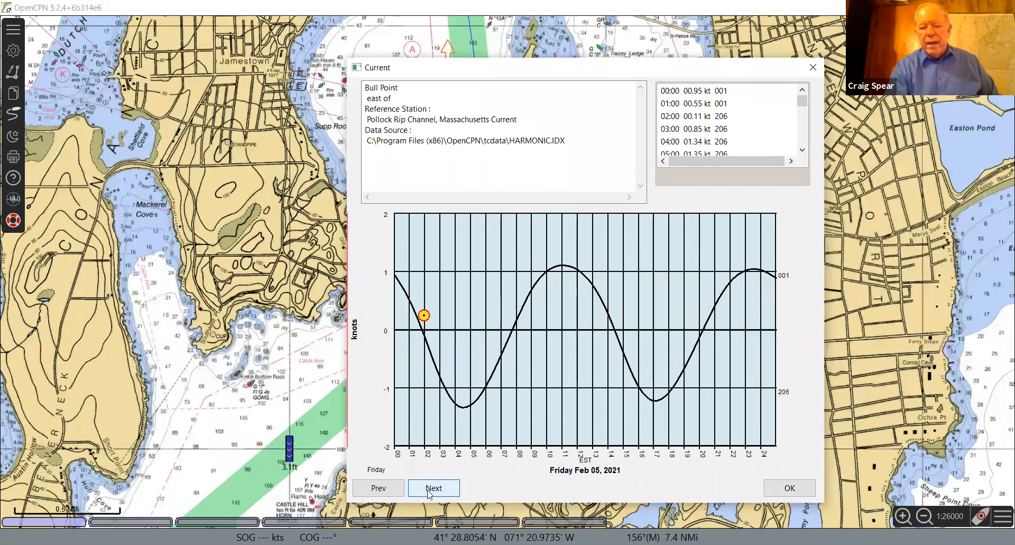
pyautogui.click(429, 488)
pyautogui.moveTo(515, 410)
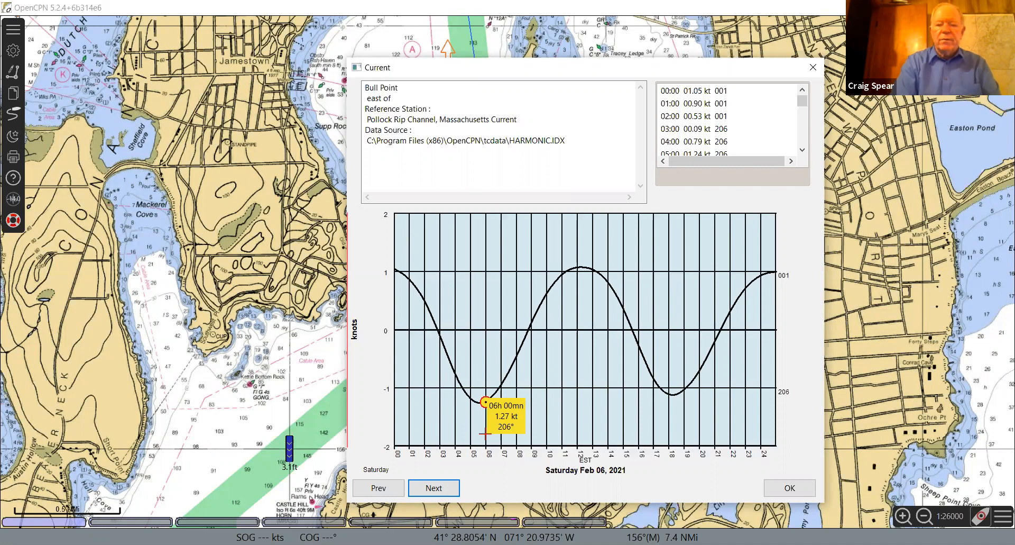
pyautogui.moveTo(580, 366)
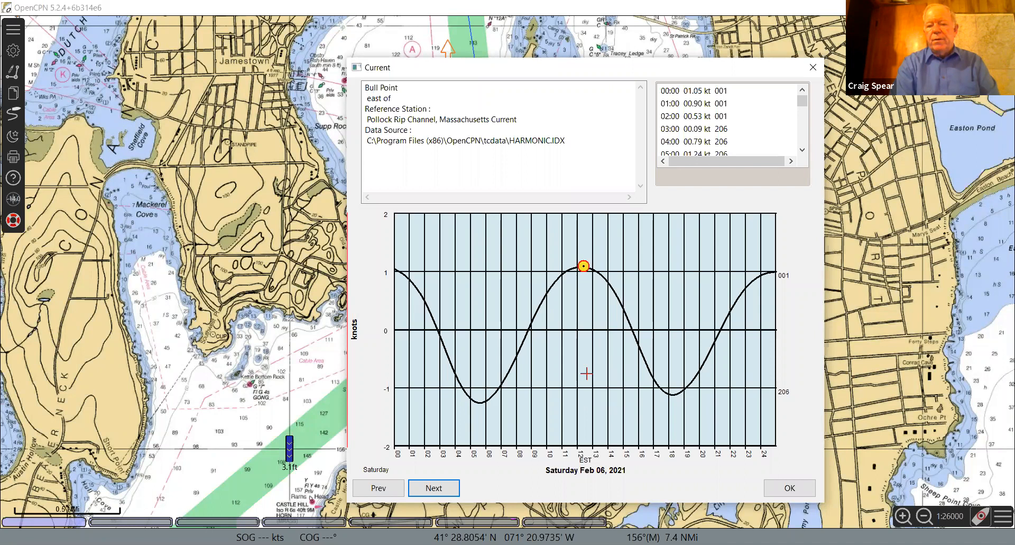
pyautogui.click(794, 489)
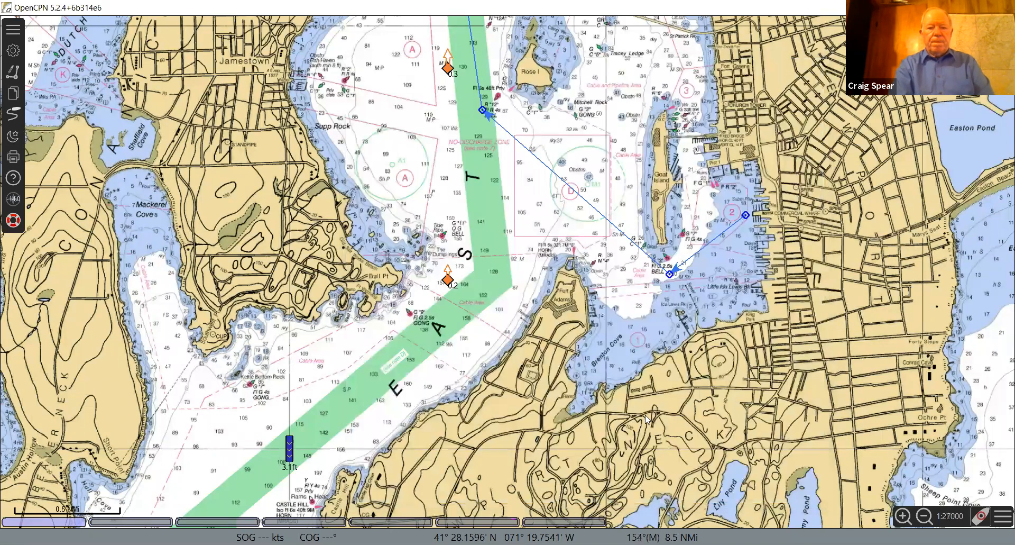
pyautogui.scroll(-4, 646, 419)
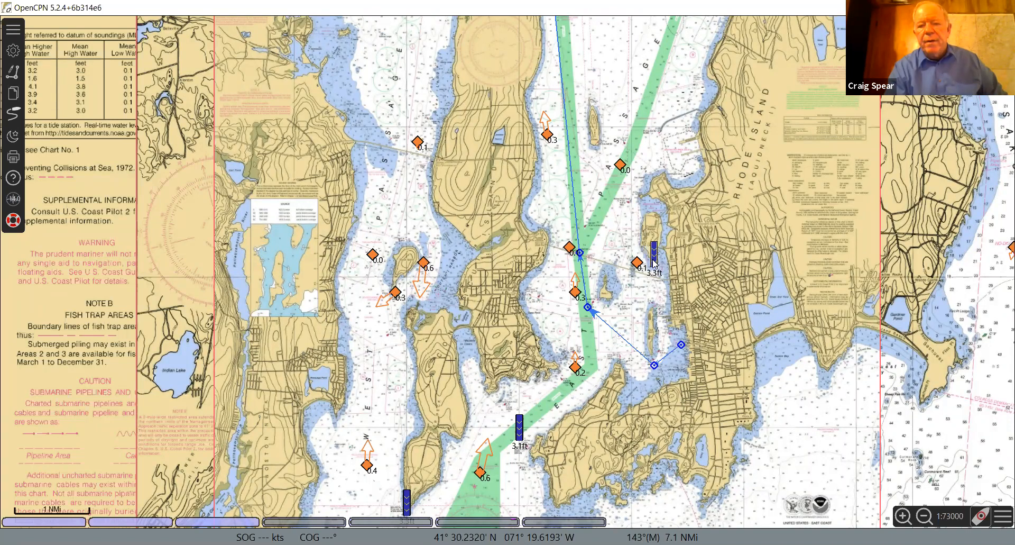
# - Reopen the Newport tide station by Coasters Harbor, view its tide curve for Jan 28, 2021, and close it
pyautogui.moveTo(655, 263); pyautogui.dragTo(508, 275)
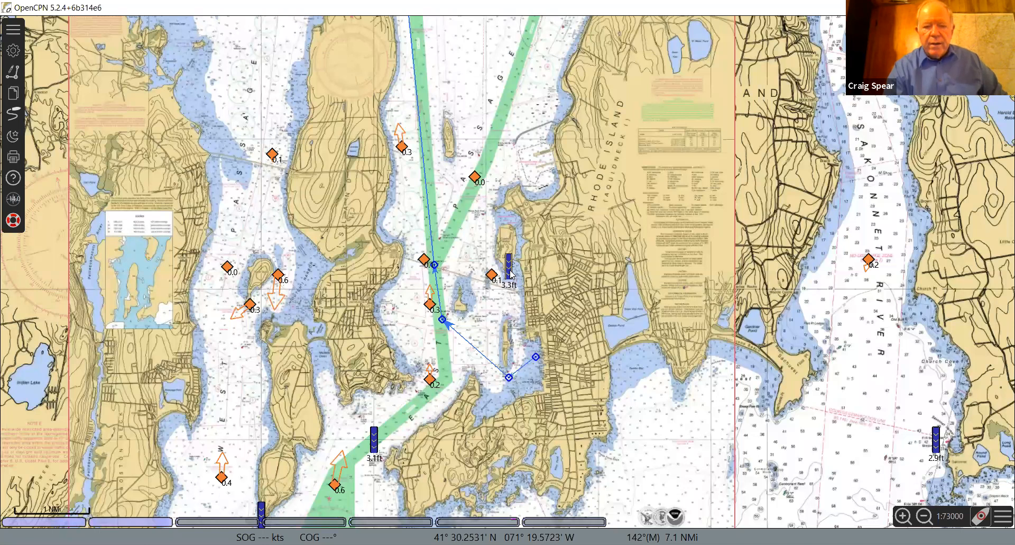
pyautogui.doubleClick(511, 274)
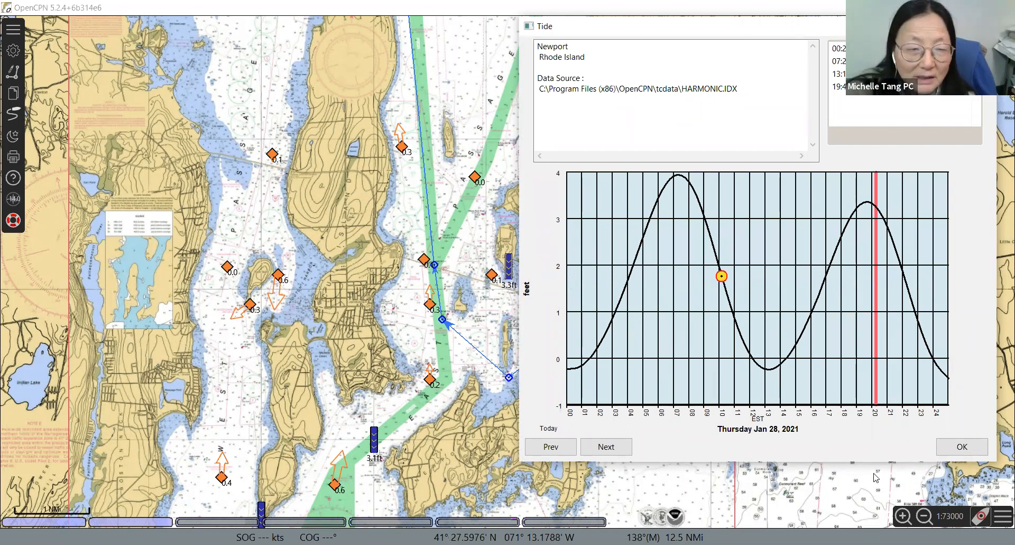
pyautogui.click(960, 451)
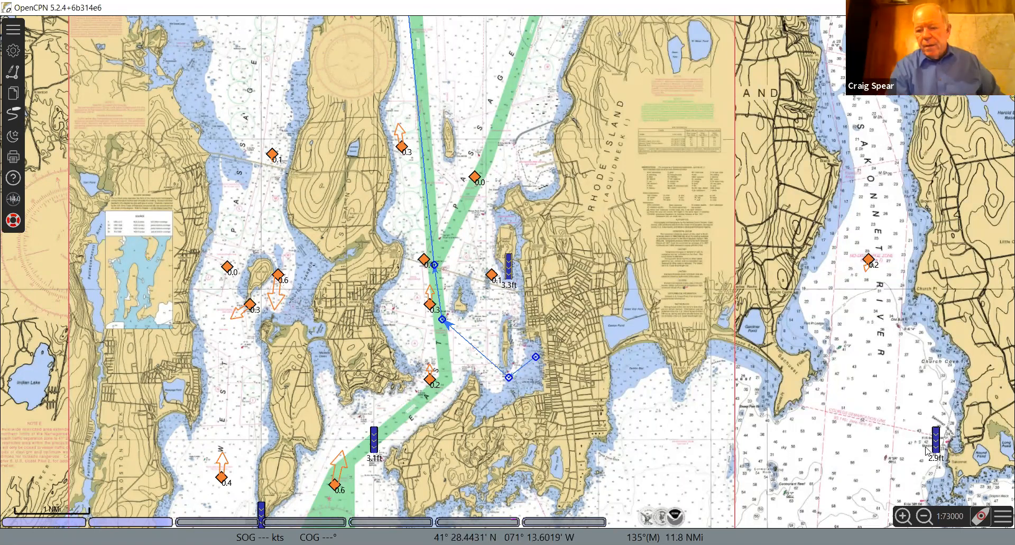
# - Hide the tide stations and currents on the chart, and close the chart display settings
pyautogui.click(1000, 521)
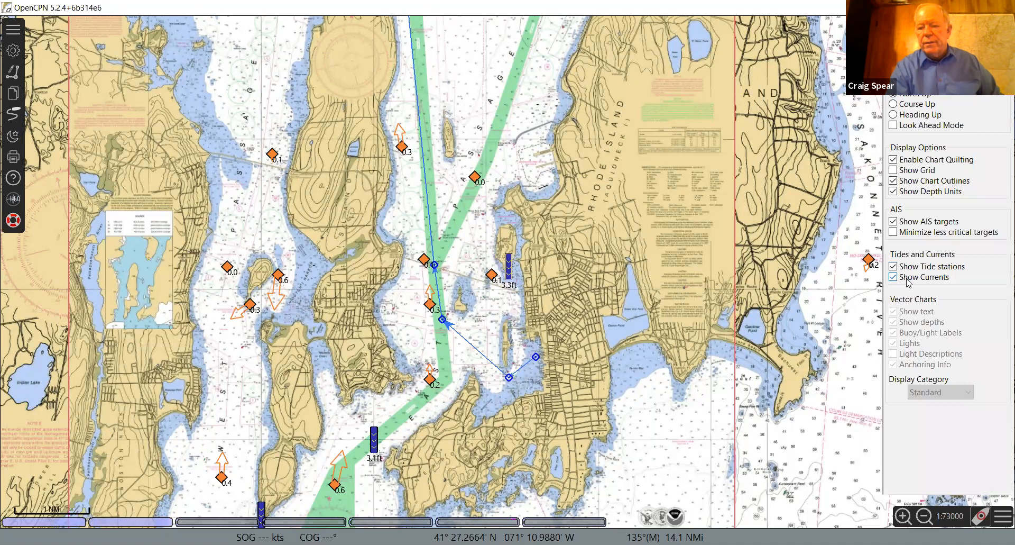
pyautogui.click(893, 266)
pyautogui.click(894, 277)
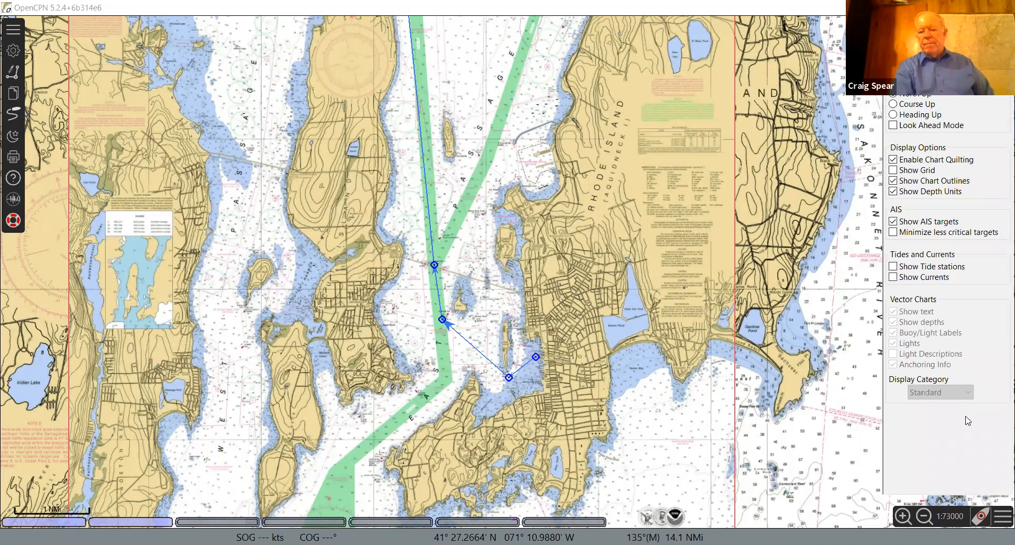
pyautogui.click(1000, 520)
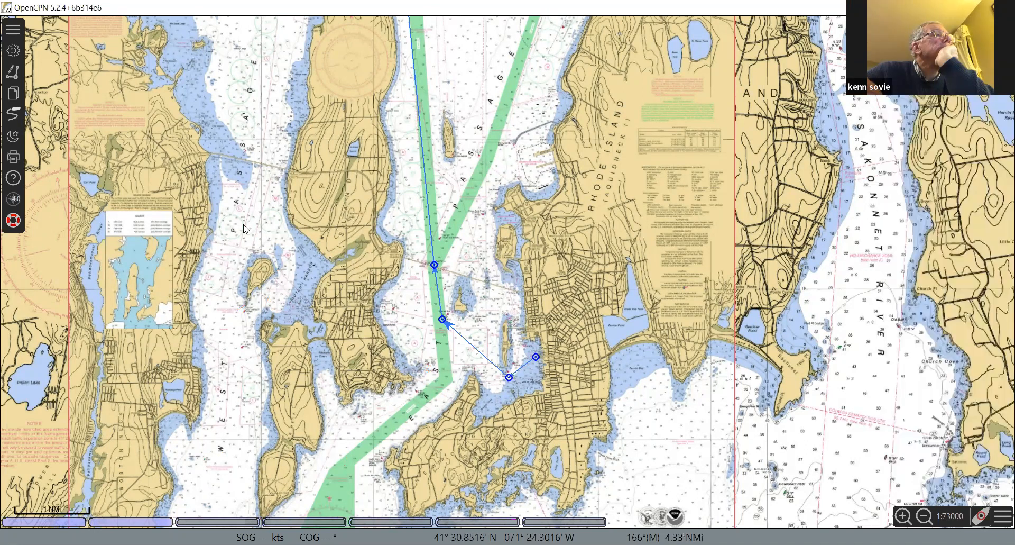
# - Reverse the Newport - Wickford RI route and rename its waypoints to reflect the new order
pyautogui.click(14, 99)
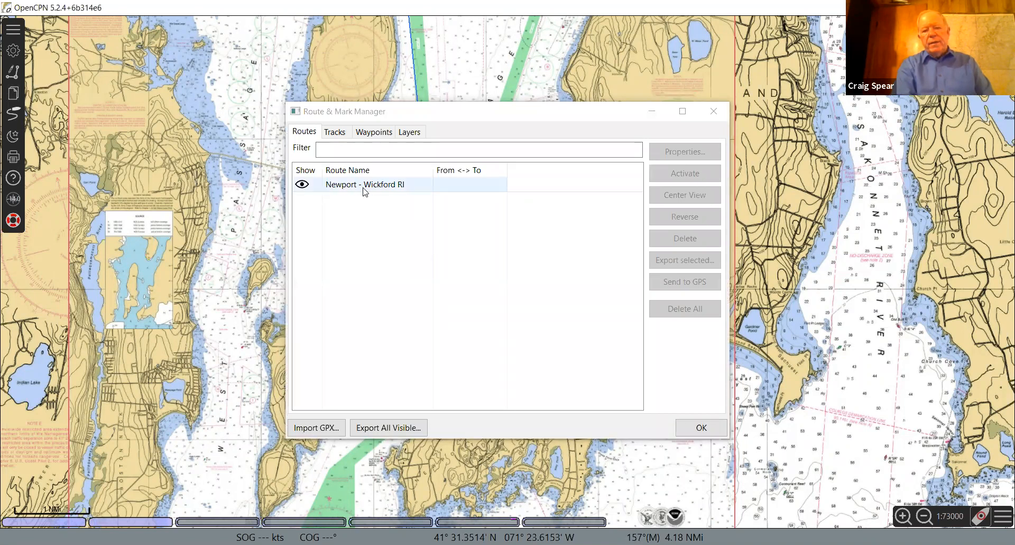
pyautogui.click(393, 189)
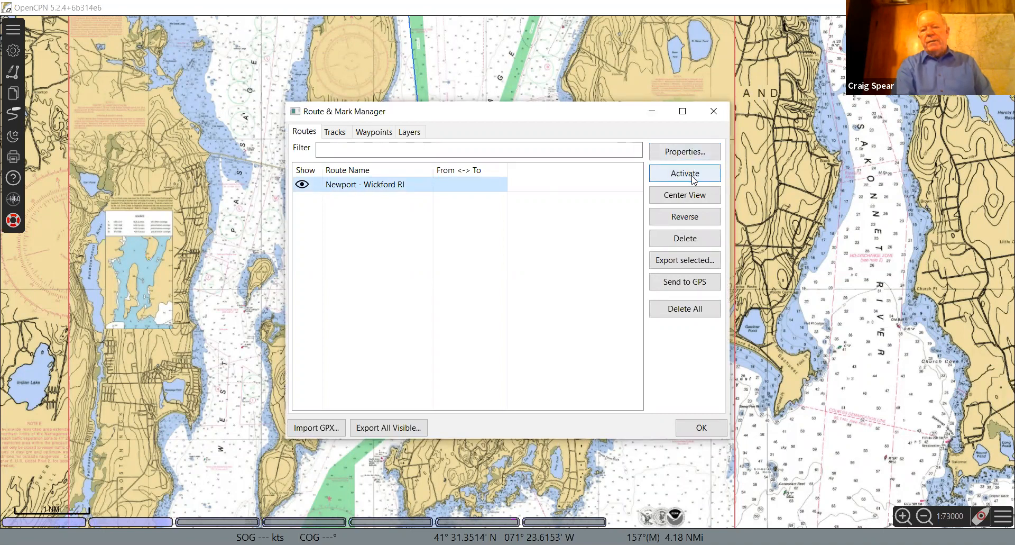
pyautogui.click(688, 217)
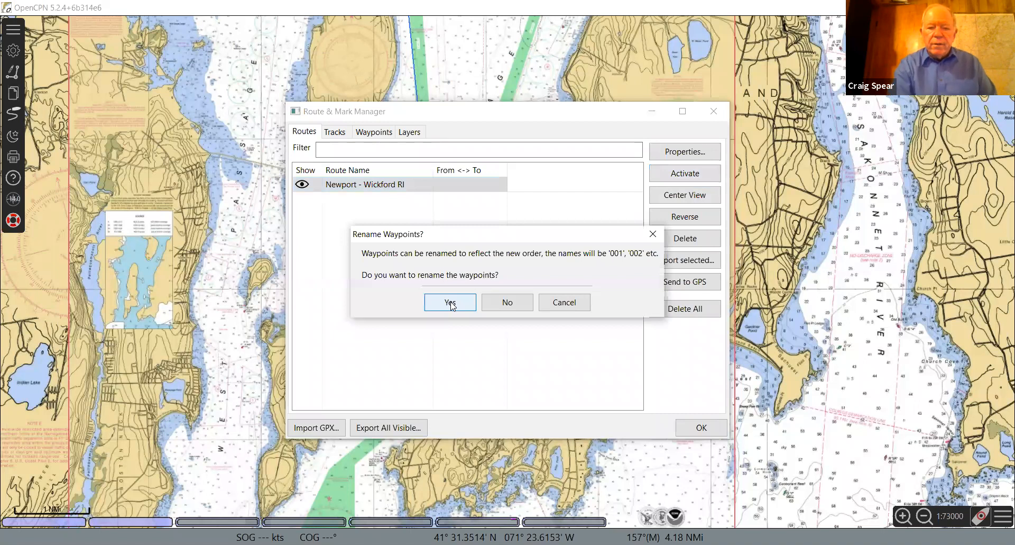
pyautogui.click(450, 302)
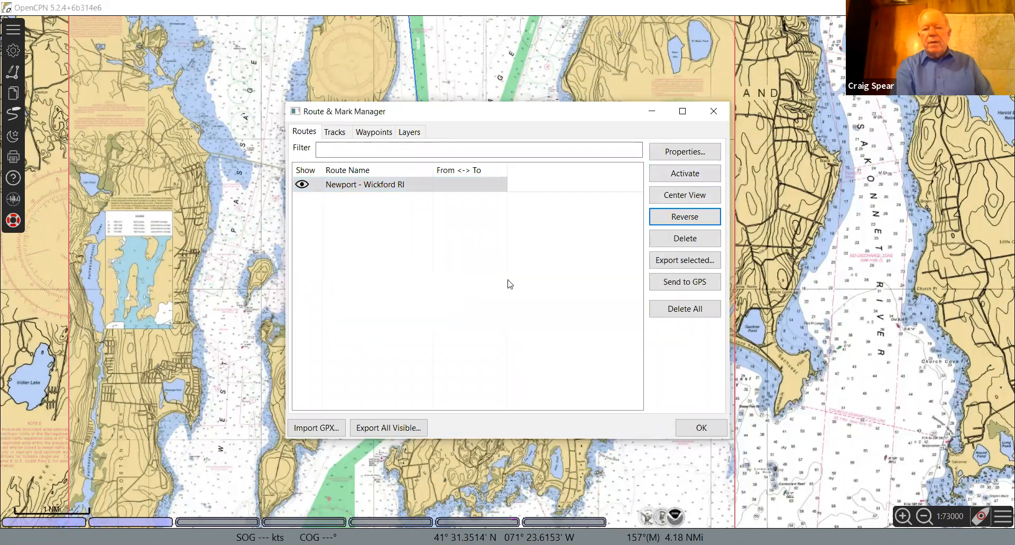
# - Open the reversed route's properties, widen the ETA column to read the full arrival times, and close the properties
pyautogui.click(370, 186)
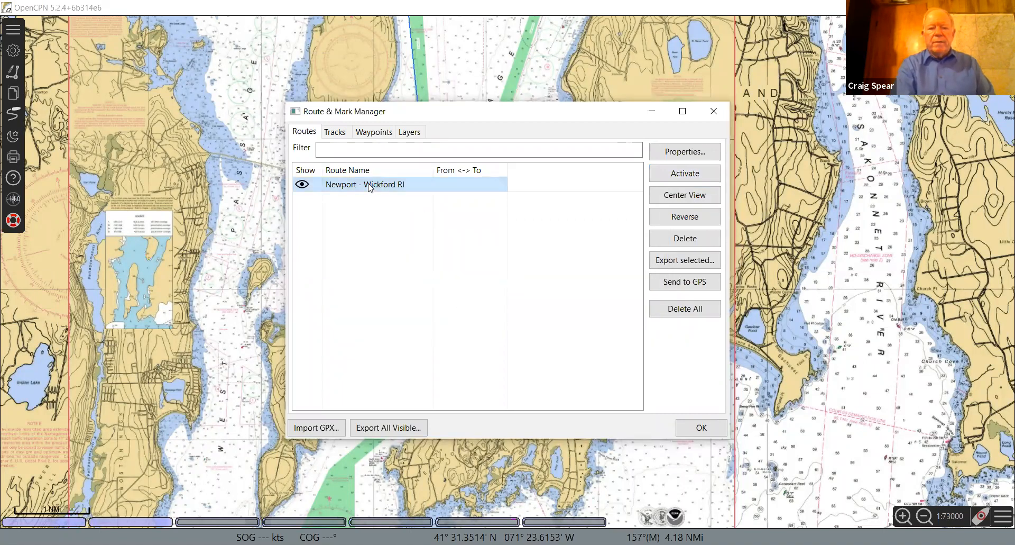
pyautogui.doubleClick(369, 187)
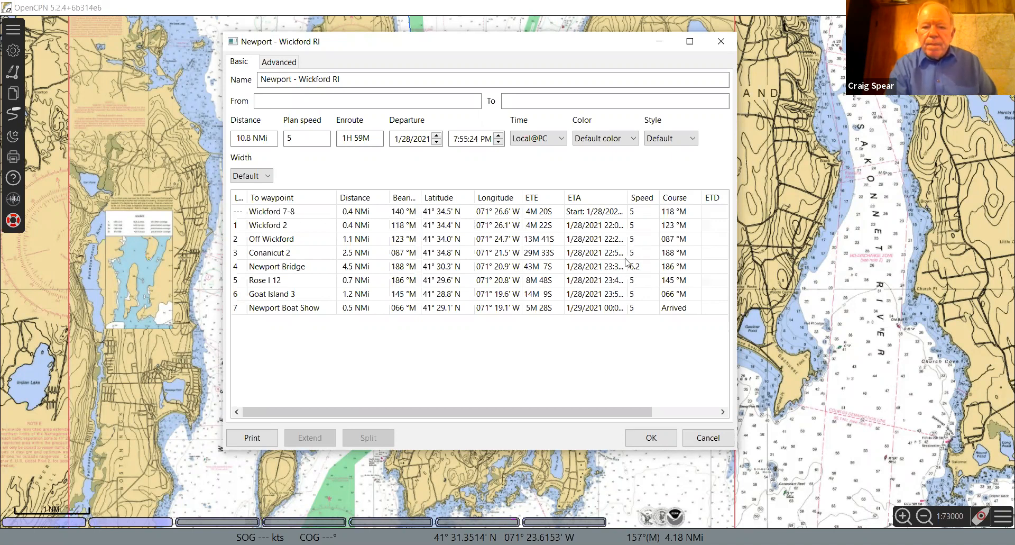
pyautogui.moveTo(629, 195); pyautogui.dragTo(681, 197)
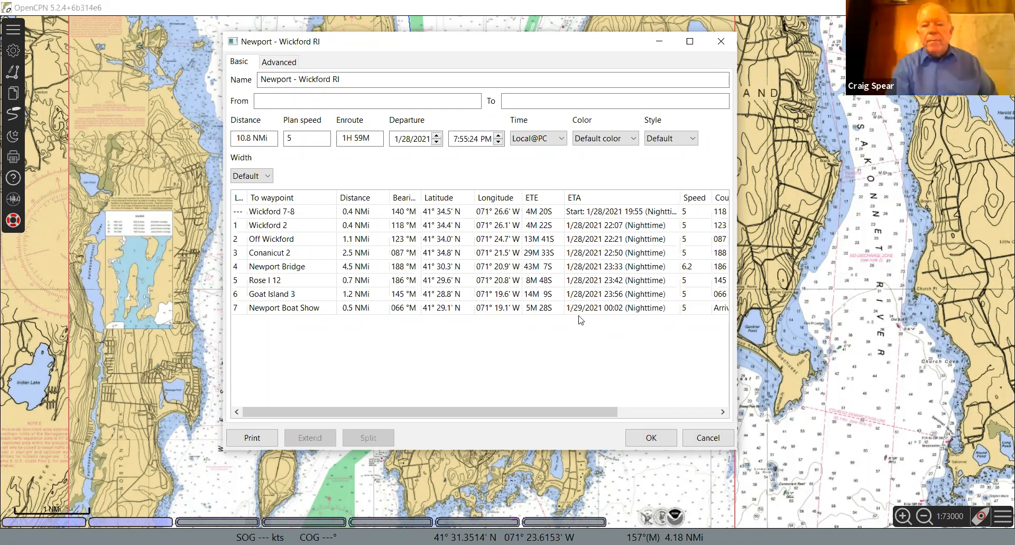
pyautogui.click(653, 439)
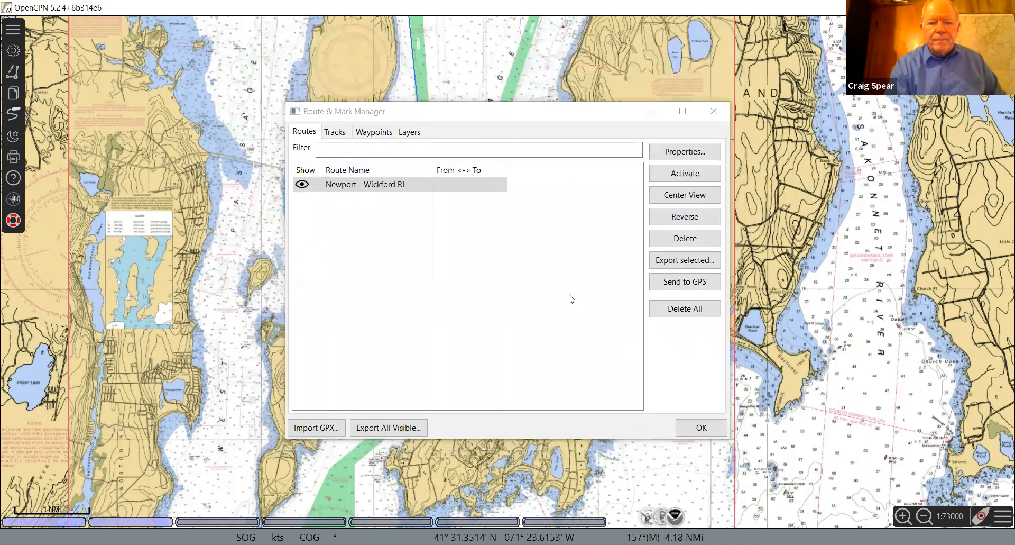
# - Check the lists of saved tracks and standalone waypoints, and close the Route & Mark Manager
pyautogui.click(344, 135)
pyautogui.click(376, 134)
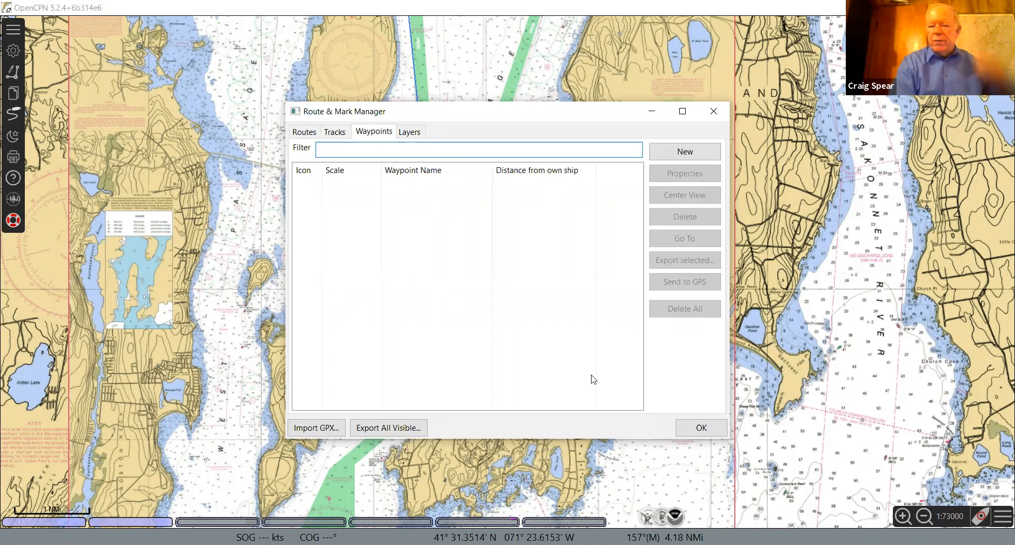
pyautogui.click(698, 427)
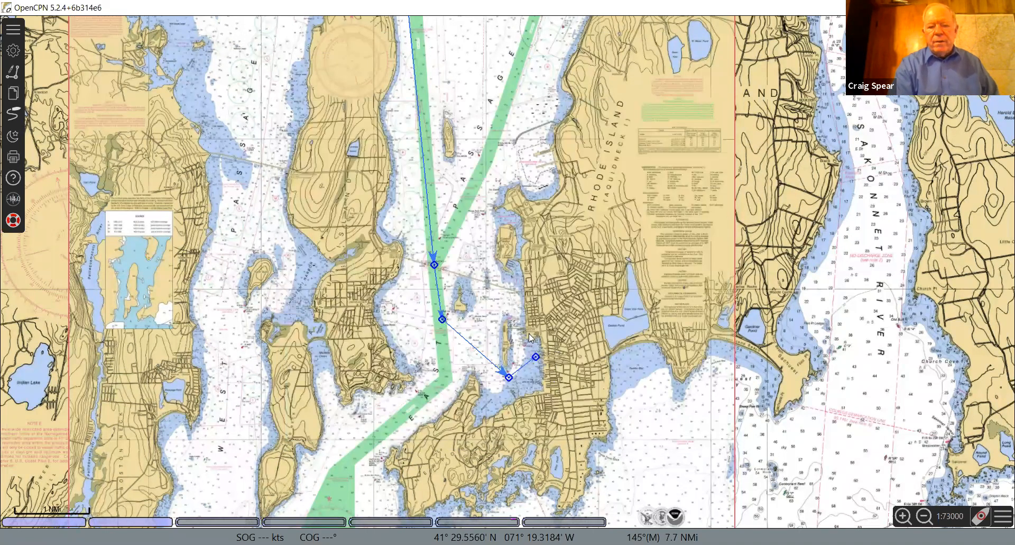
# - Drop a mark on the Newport waterfront just north of Commercial Wharf
pyautogui.scroll(1, 527, 346)
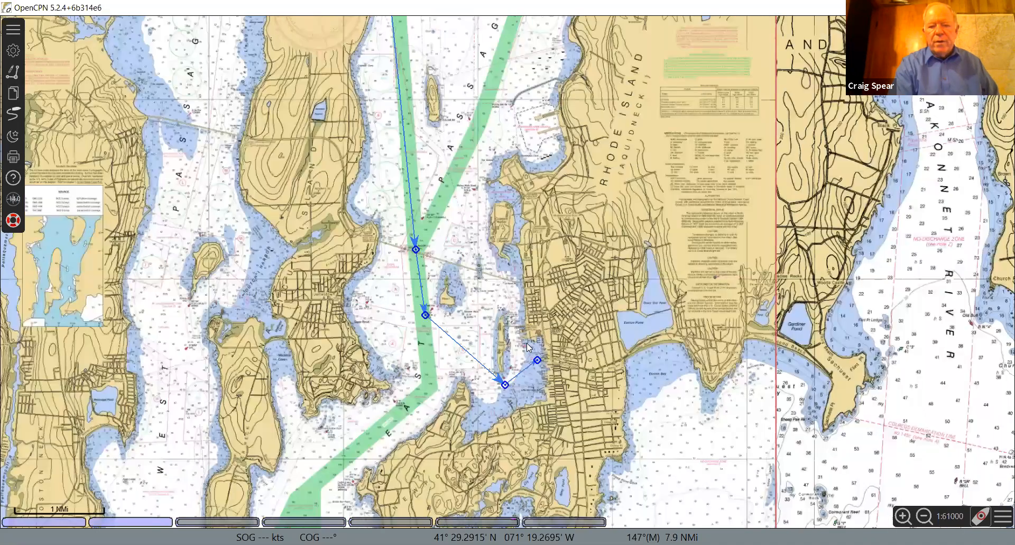
pyautogui.scroll(2, 528, 347)
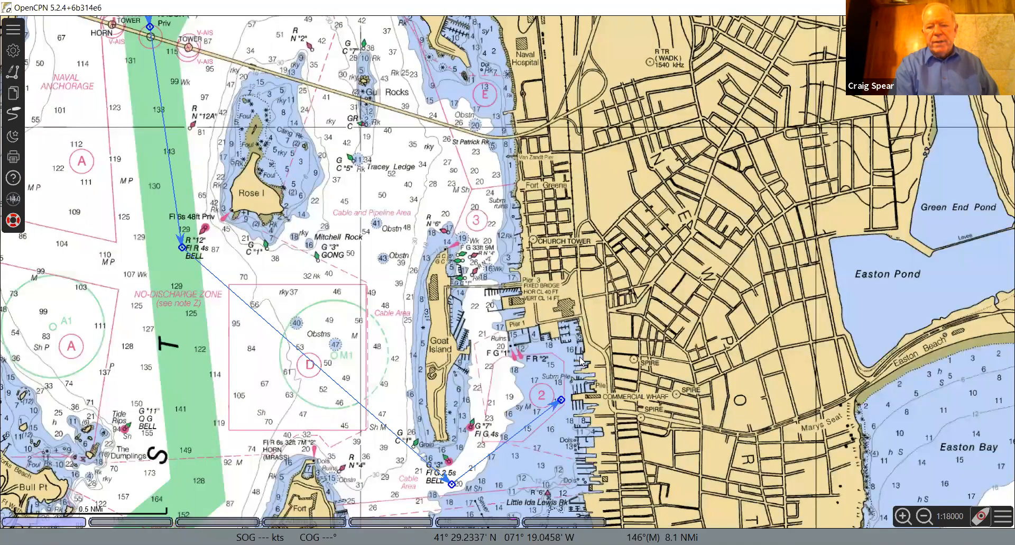
pyautogui.click(610, 376)
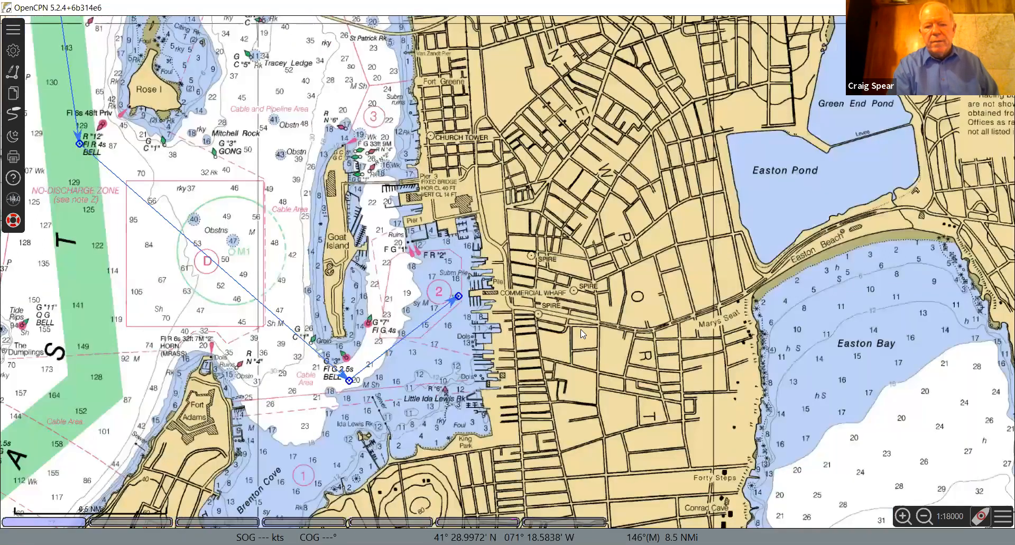
pyautogui.moveTo(499, 272); pyautogui.dragTo(506, 273)
pyautogui.rightClick(506, 273)
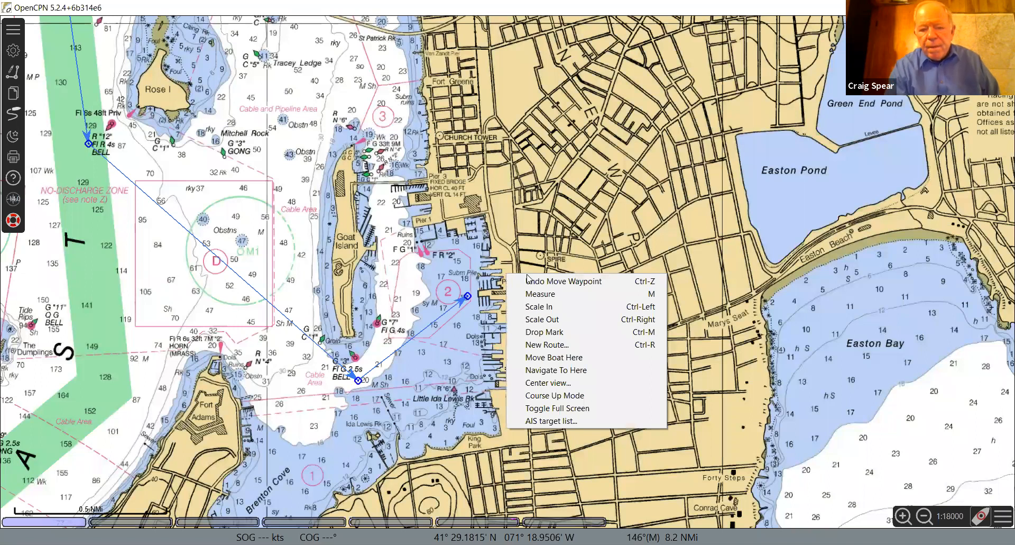
pyautogui.click(537, 332)
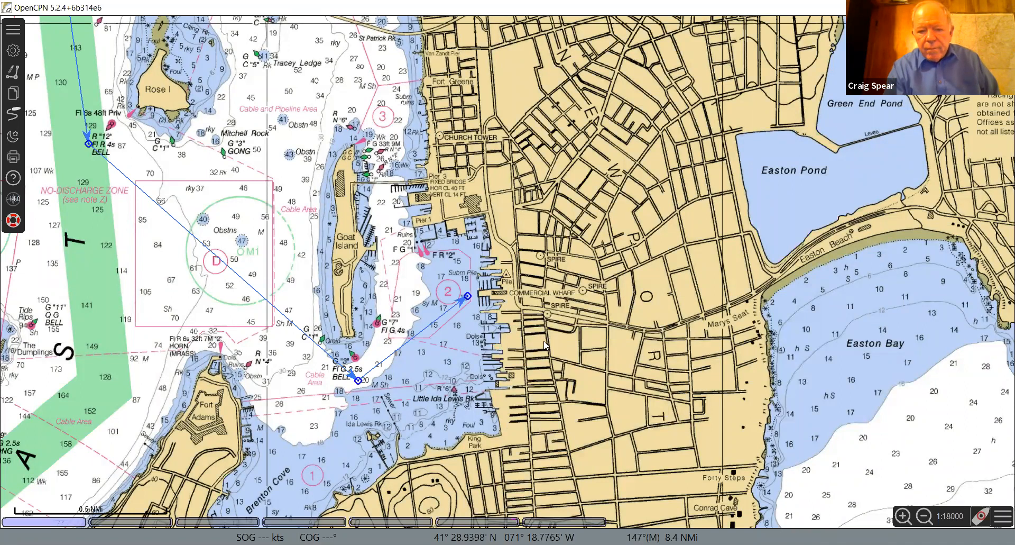
pyautogui.click(513, 287)
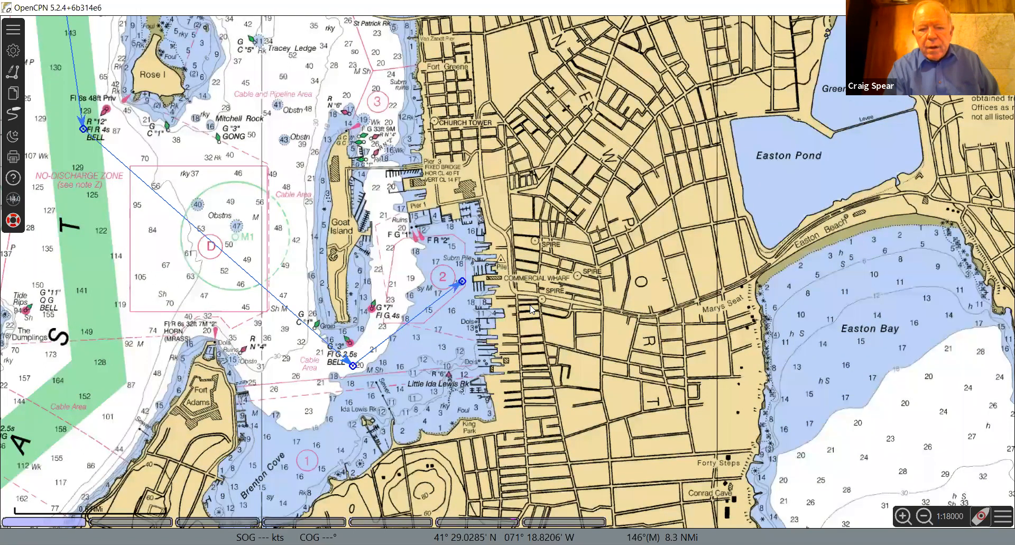
# - Open the properties of the new mark by Commercial Wharf and name it Newport
pyautogui.scroll(3, 531, 309)
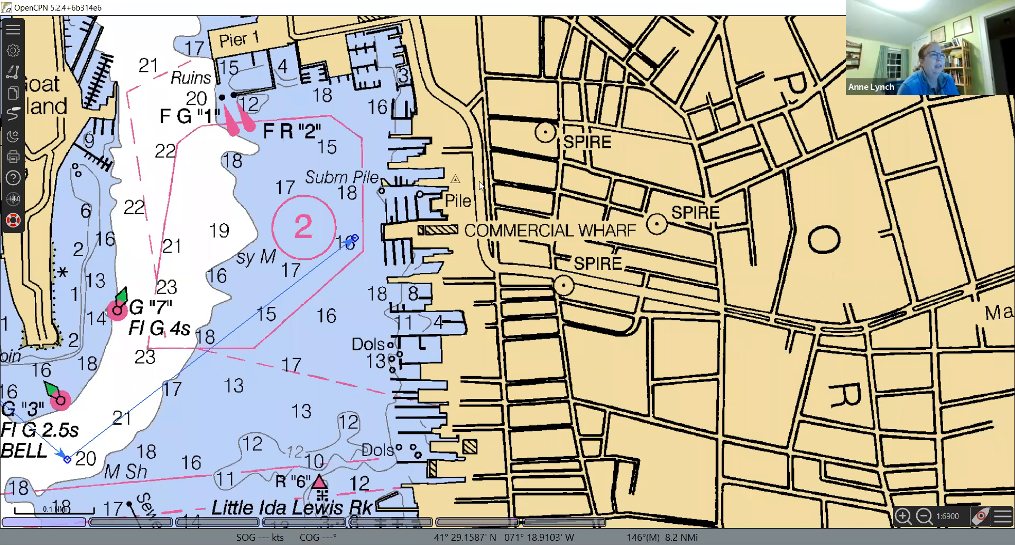
pyautogui.rightClick(472, 212)
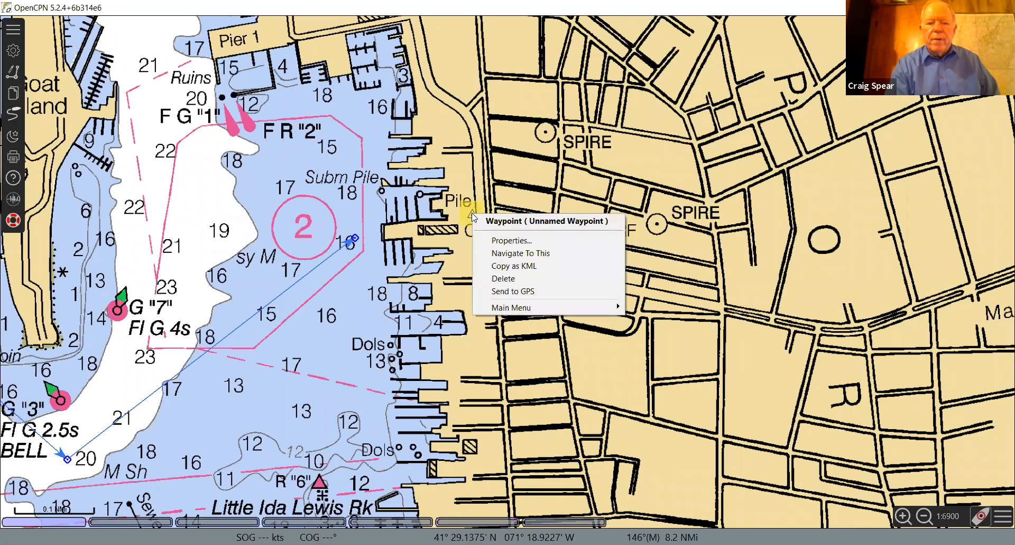
pyautogui.click(496, 242)
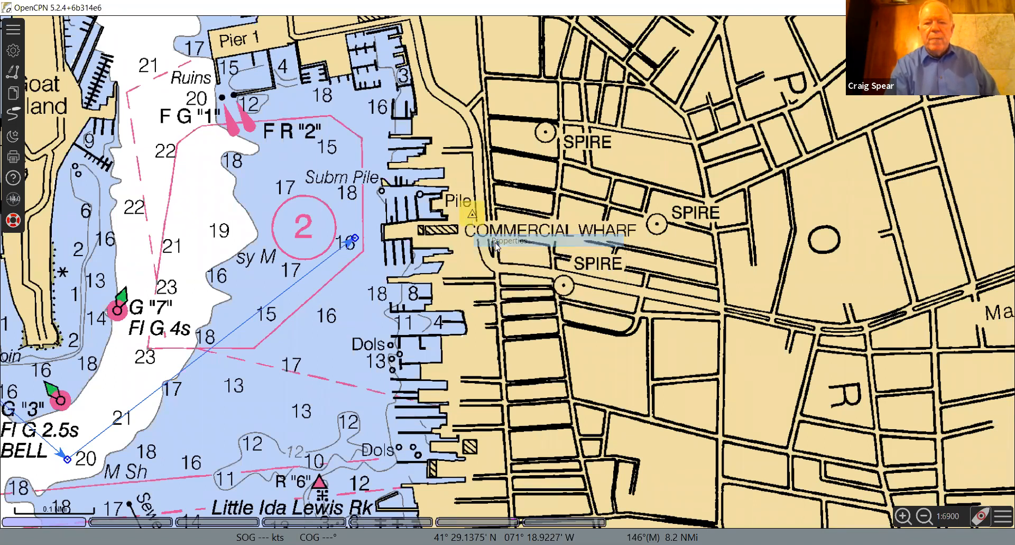
pyautogui.write('N')
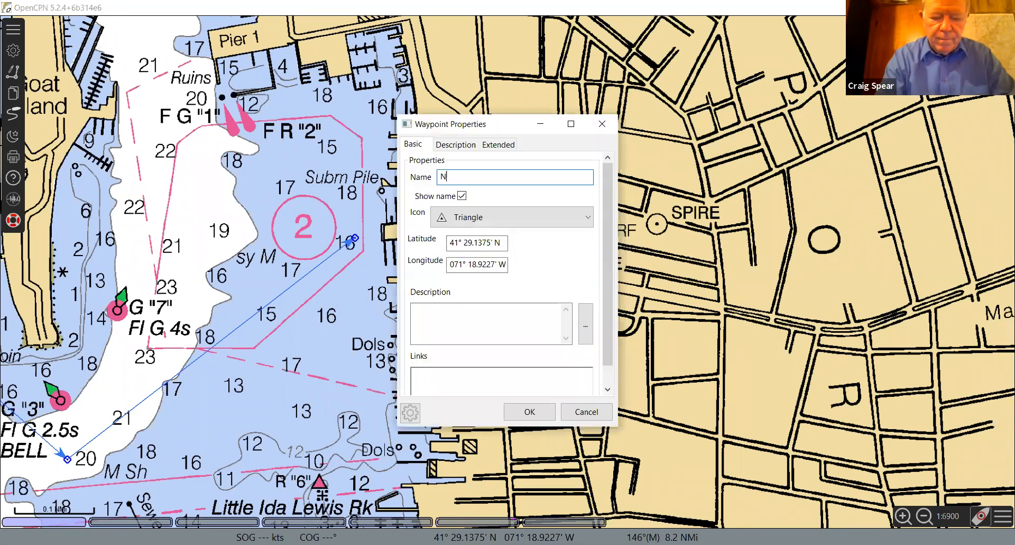
pyautogui.write('ewport')
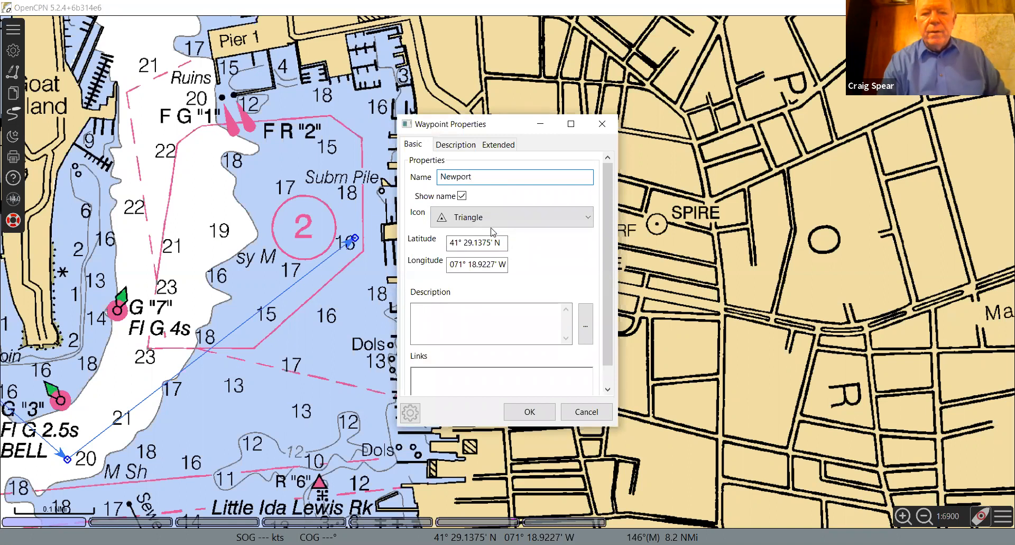
# - Set the Newport mark's icon to Symbol-Circle-Blue and save its properties
pyautogui.click(589, 218)
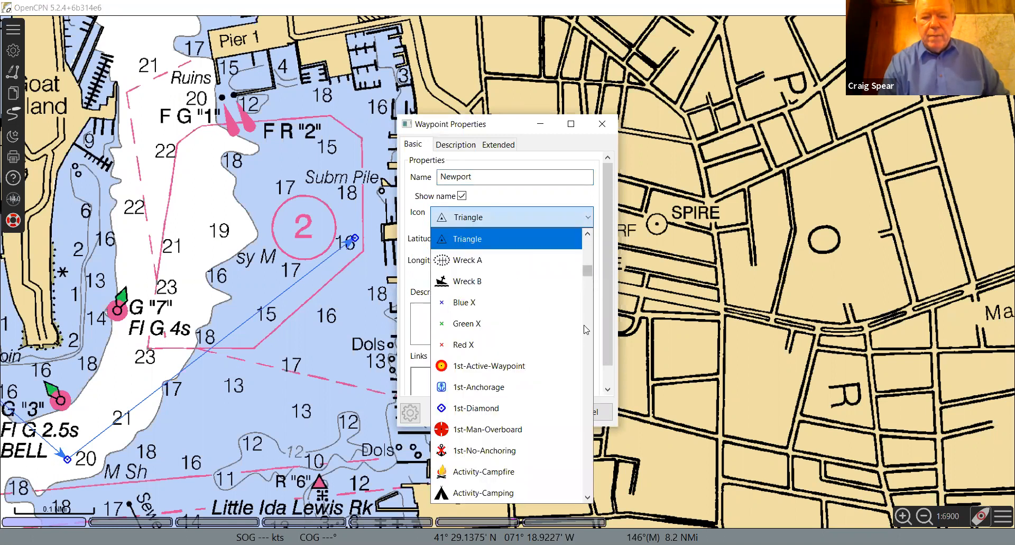
pyautogui.click(588, 362)
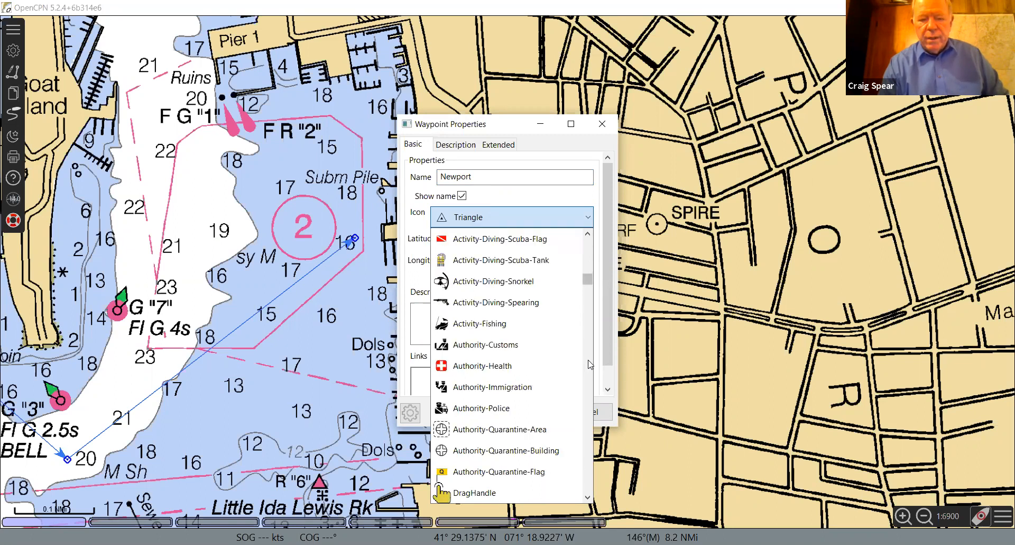
pyautogui.click(588, 364)
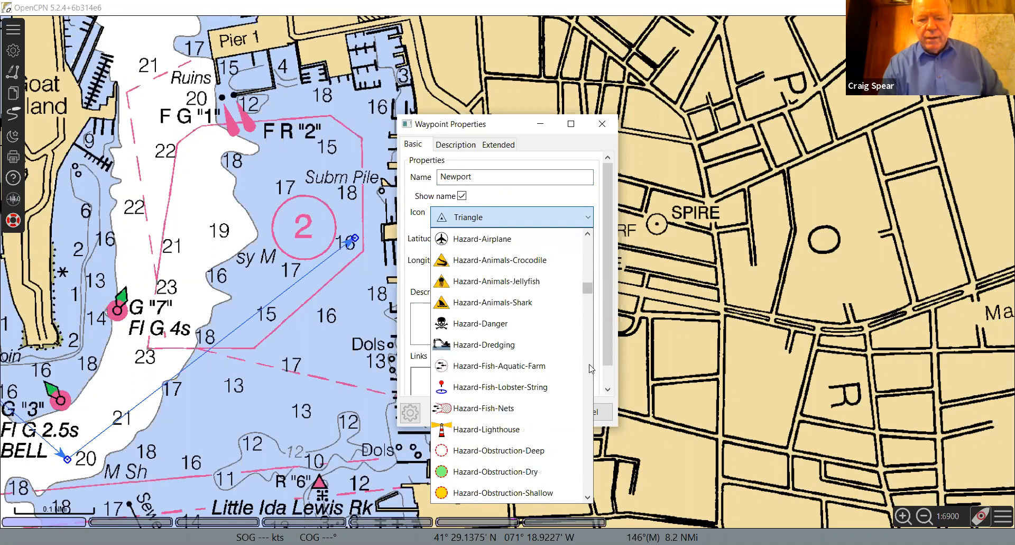
pyautogui.click(586, 445)
pyautogui.click(587, 448)
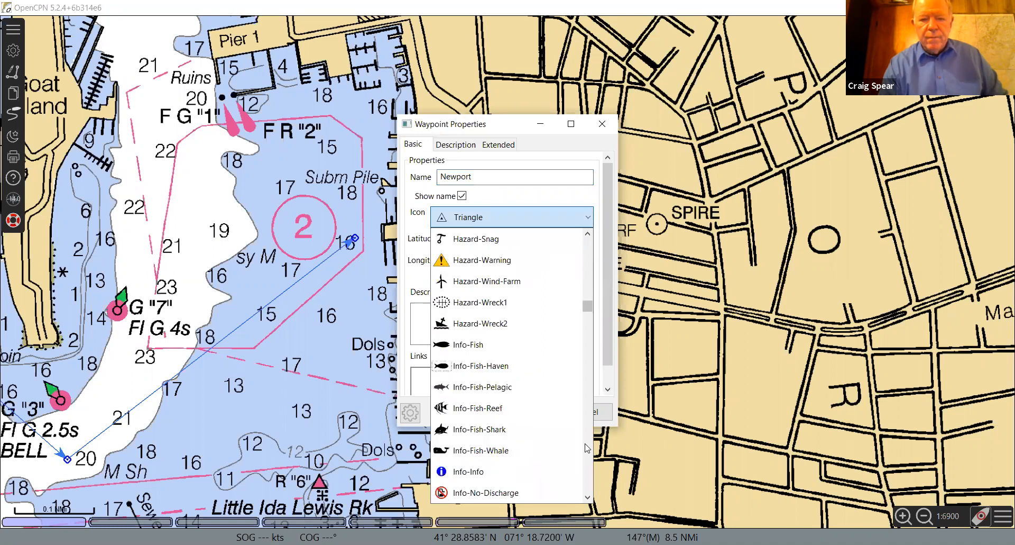
pyautogui.click(587, 448)
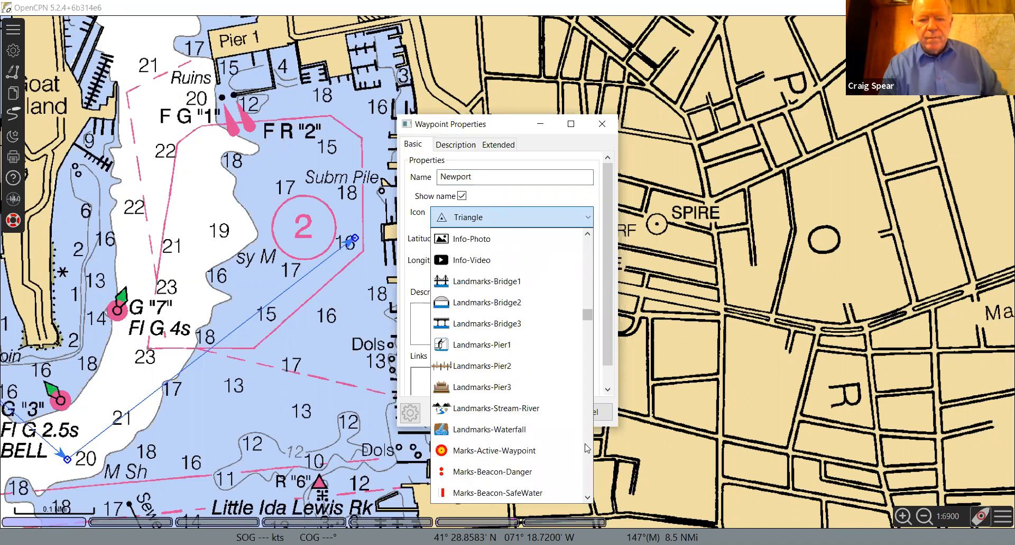
pyautogui.click(587, 448)
pyautogui.click(587, 448)
pyautogui.click(587, 448)
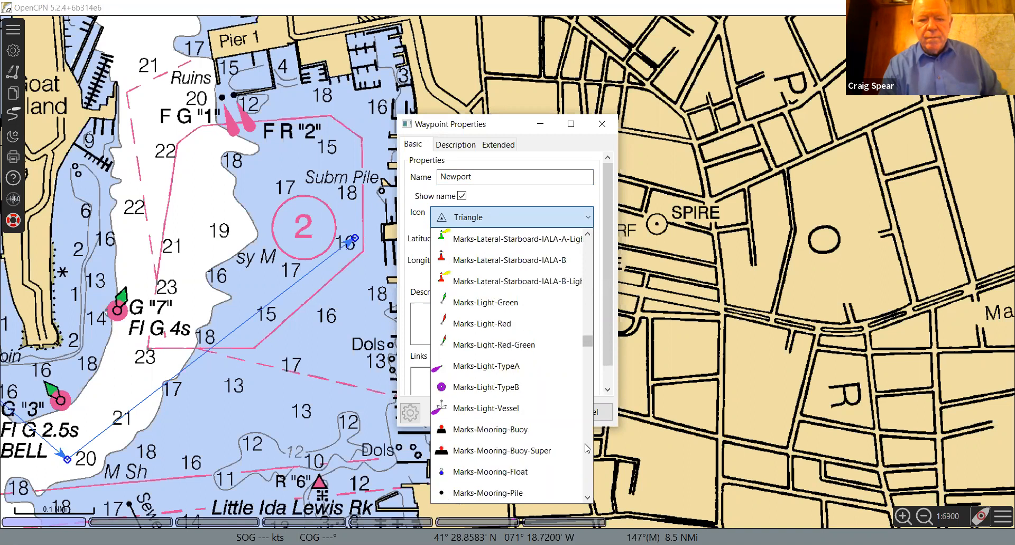
pyautogui.click(587, 448)
pyautogui.click(587, 448)
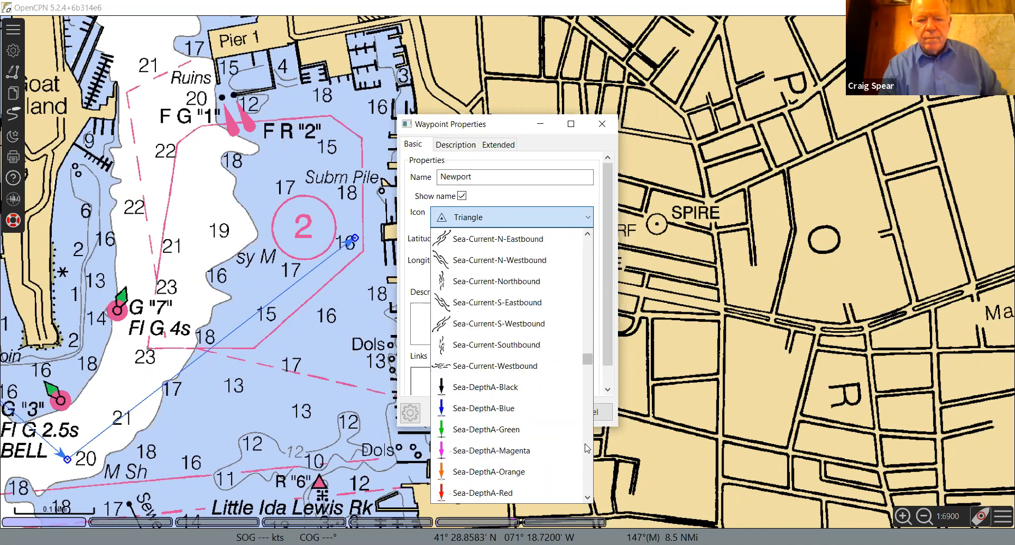
pyautogui.click(585, 466)
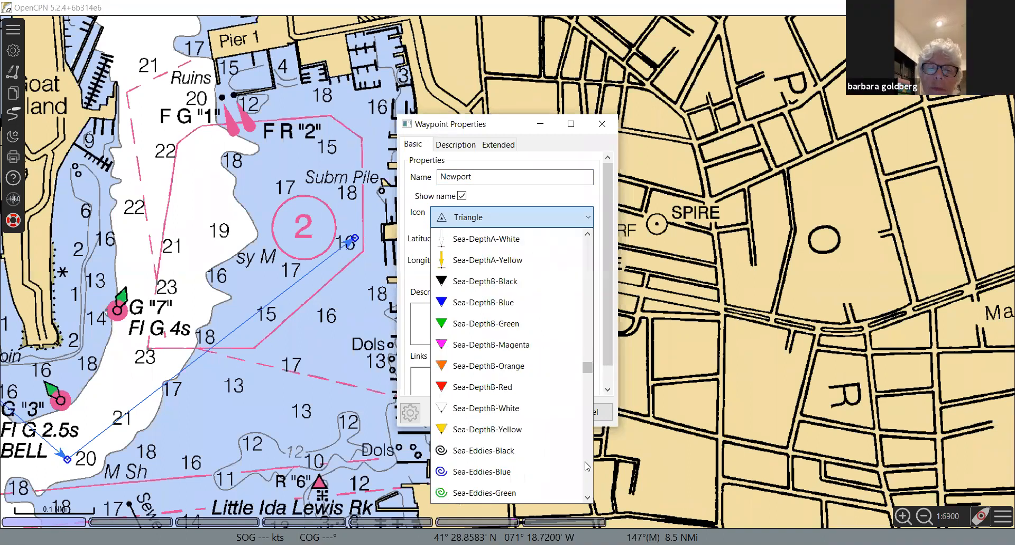
pyautogui.click(586, 466)
pyautogui.click(586, 466)
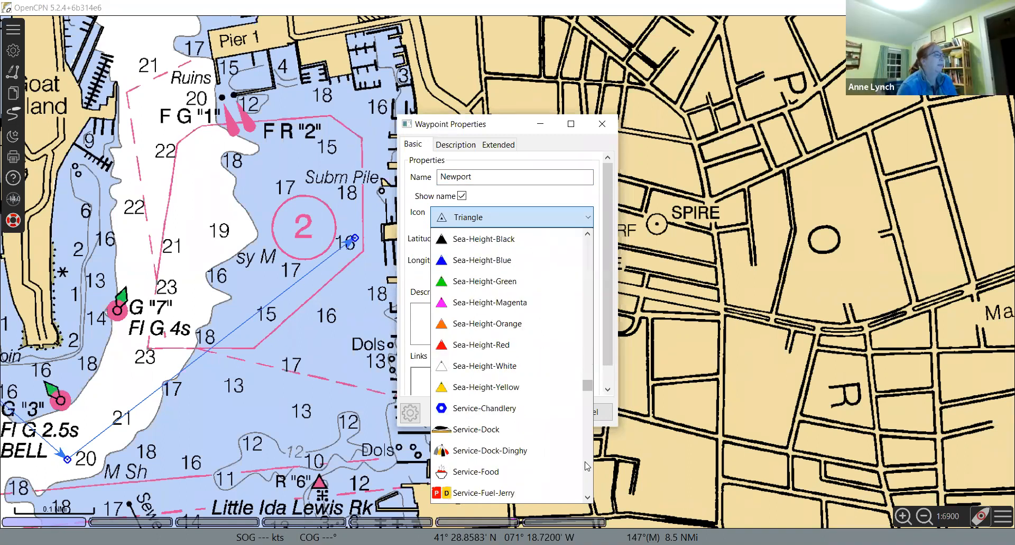
pyautogui.click(586, 466)
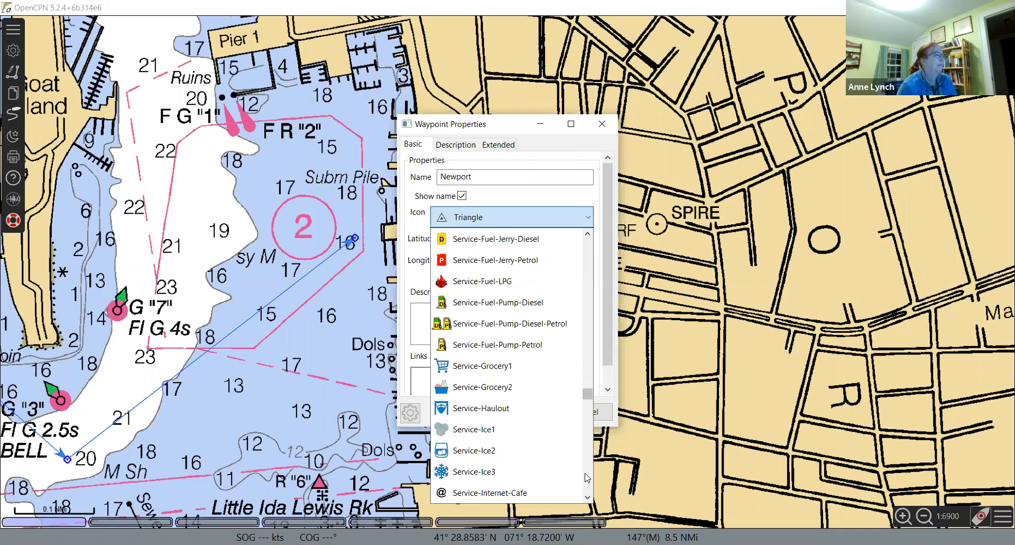
pyautogui.click(588, 478)
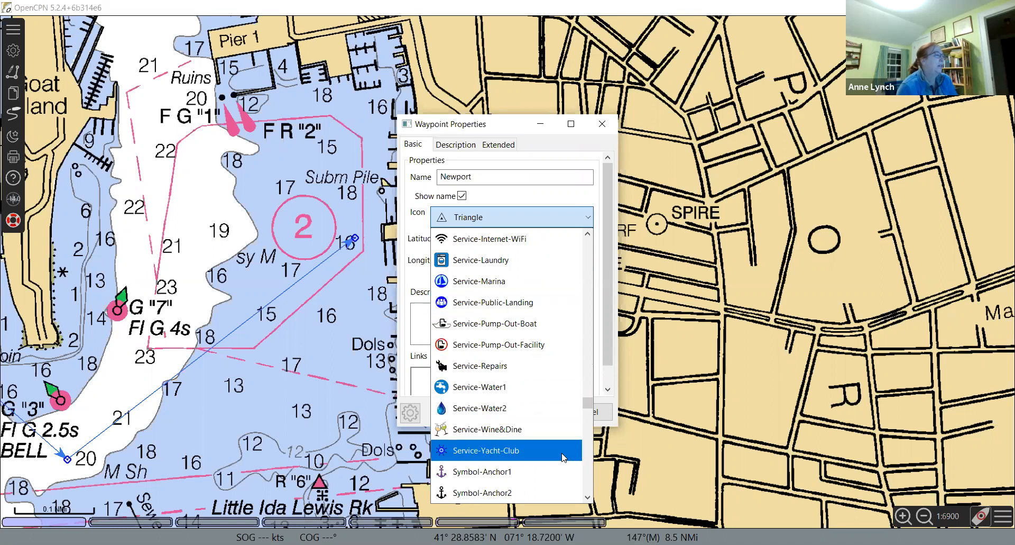
pyautogui.click(588, 473)
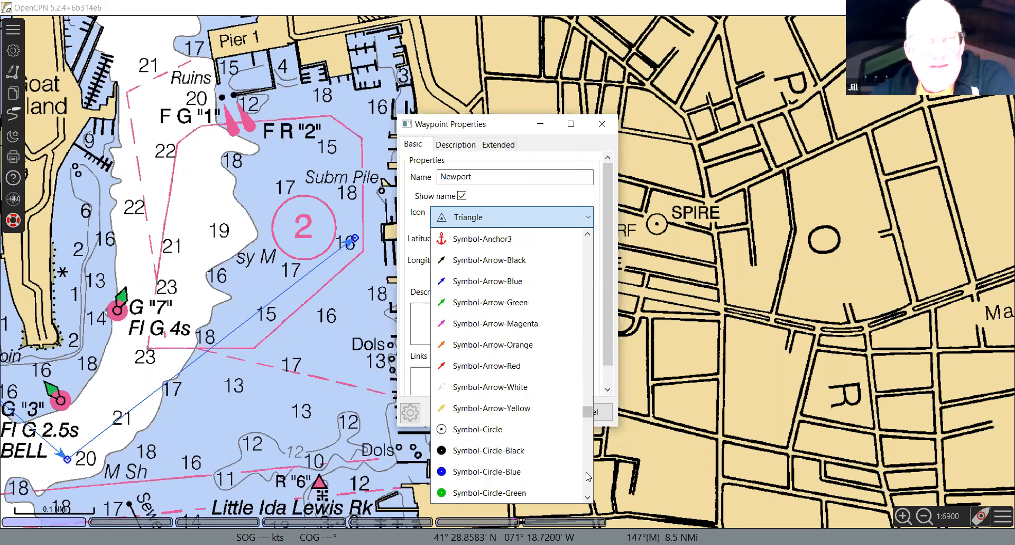
pyautogui.click(482, 471)
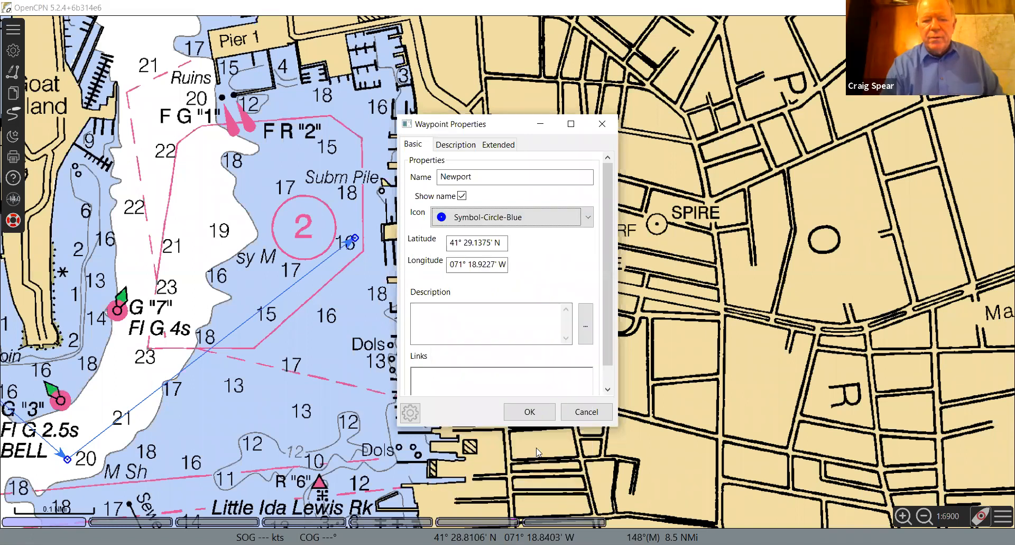
pyautogui.click(537, 418)
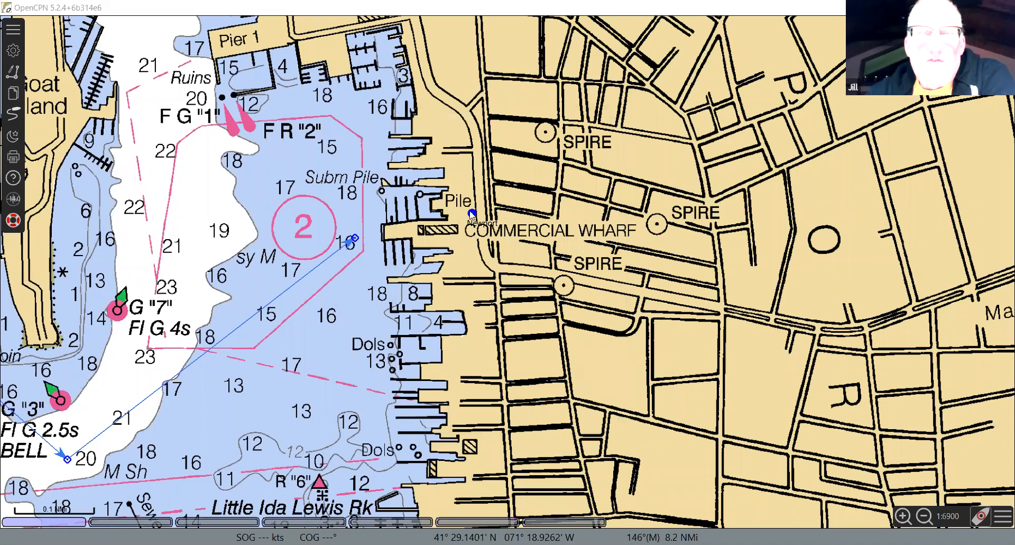
# - Move the Newport mark just south of the Commercial Wharf label and check its entry in the saved waypoints list
pyautogui.moveTo(470, 212); pyautogui.dragTo(469, 241)
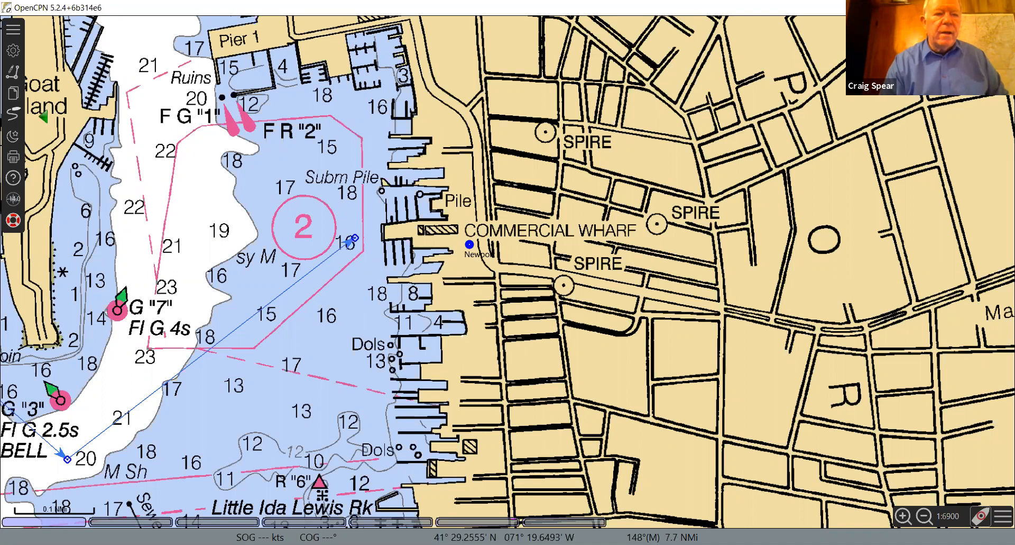
pyautogui.click(13, 95)
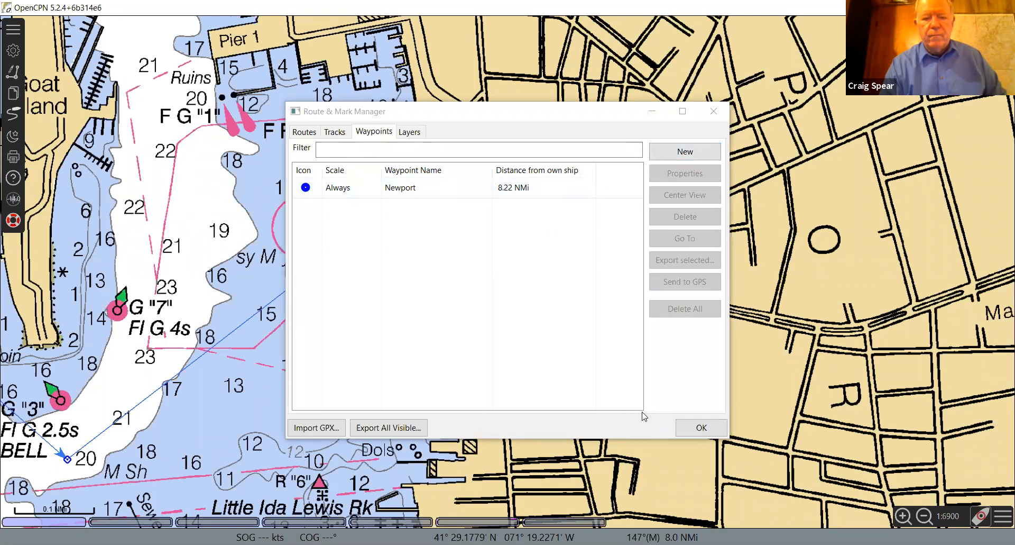
pyautogui.click(696, 429)
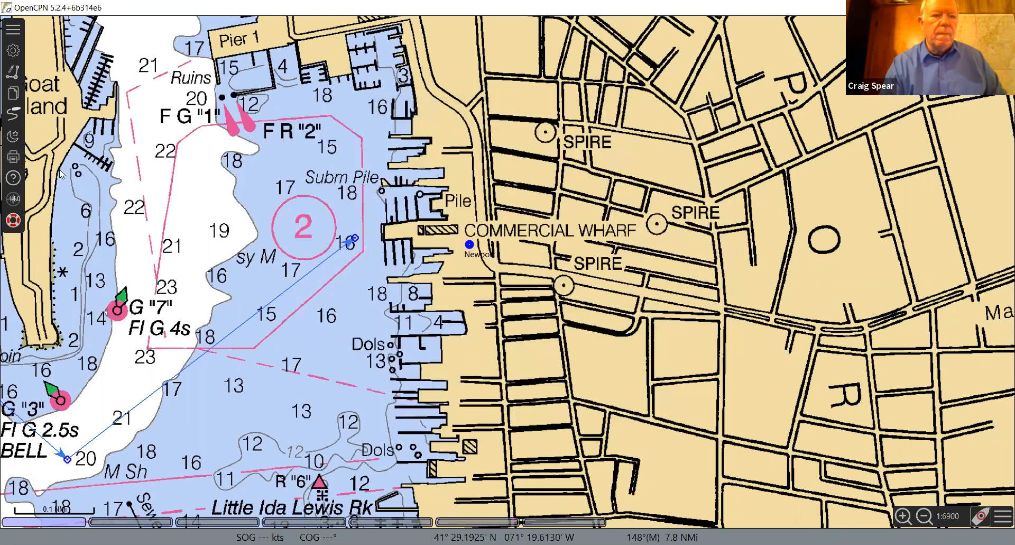
# - Try a dimmed colour scheme on the chart and restore the bright daytime scheme
pyautogui.click(13, 138)
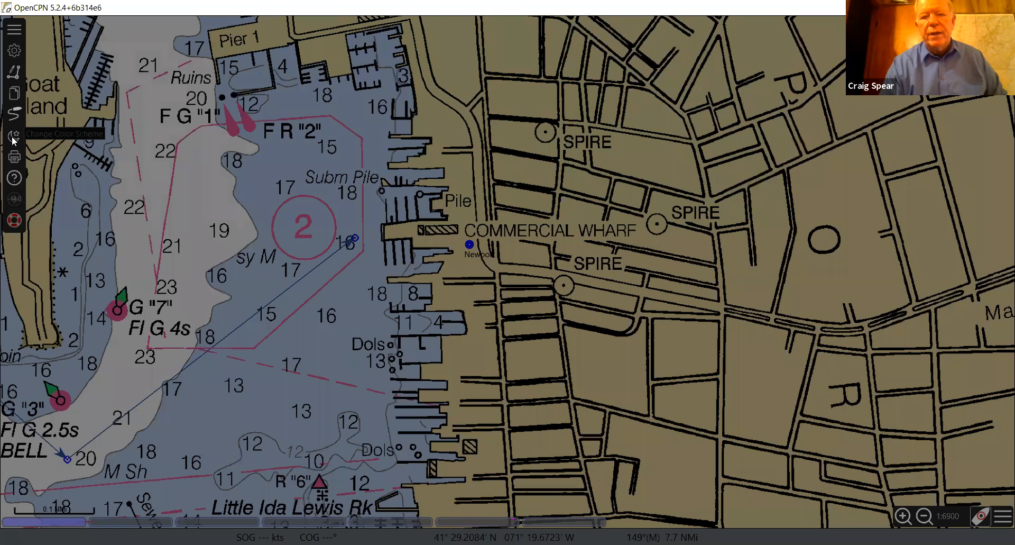
pyautogui.click(13, 139)
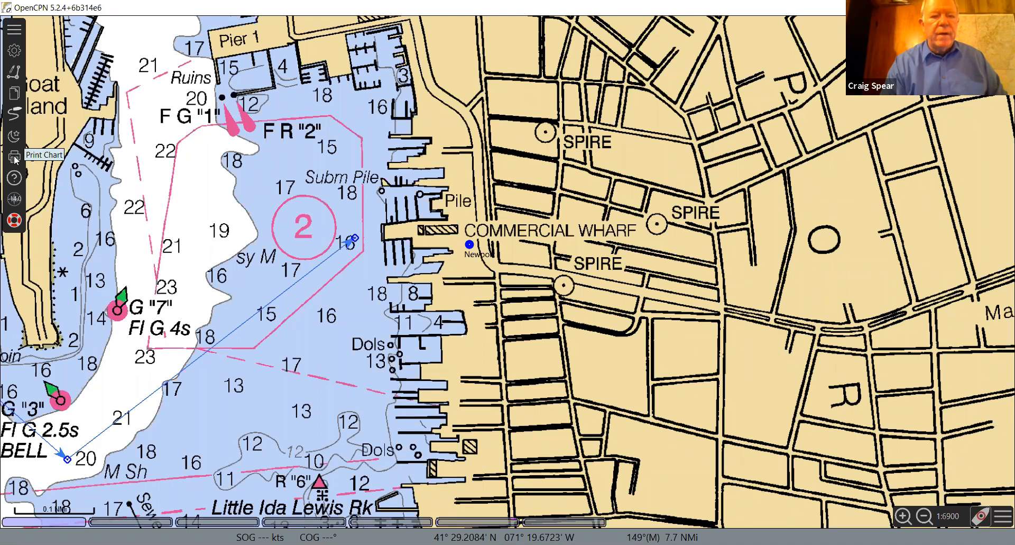
# - Bring up the chart's print settings to view the available printers, and close them without printing
pyautogui.moveTo(275, 286); pyautogui.dragTo(383, 310)
pyautogui.scroll(-3, 383, 310)
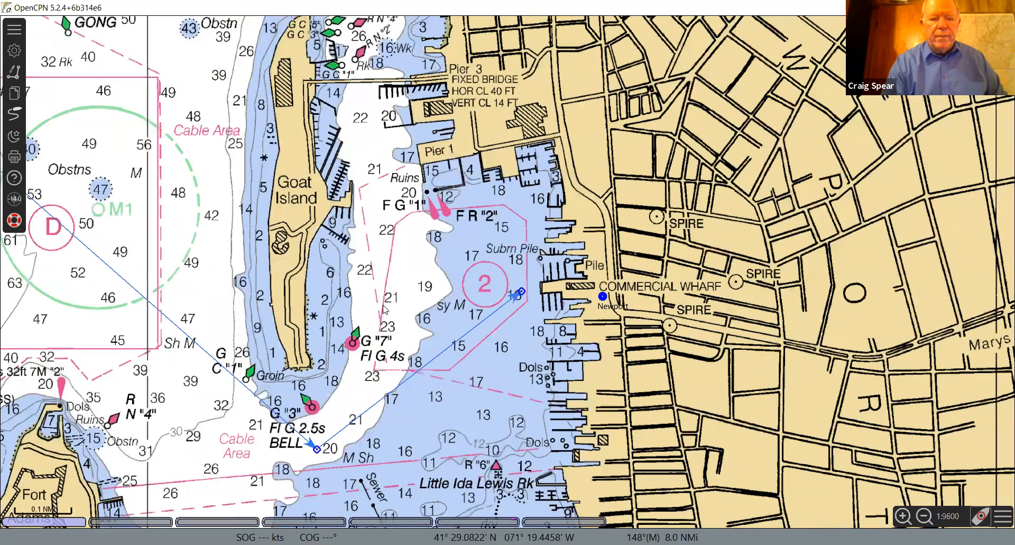
pyautogui.scroll(-1, 311, 326)
pyautogui.moveTo(298, 272); pyautogui.dragTo(584, 262)
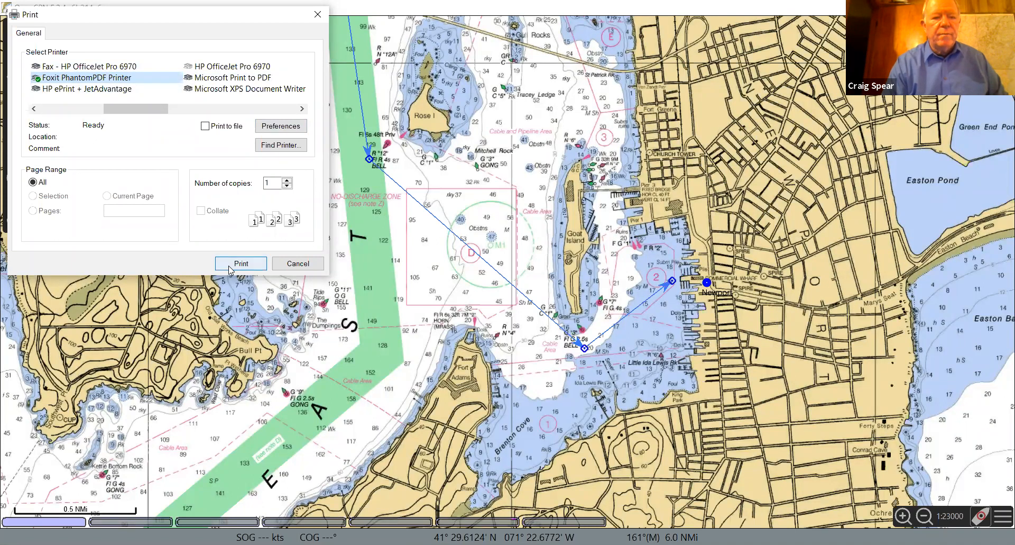
pyautogui.click(298, 267)
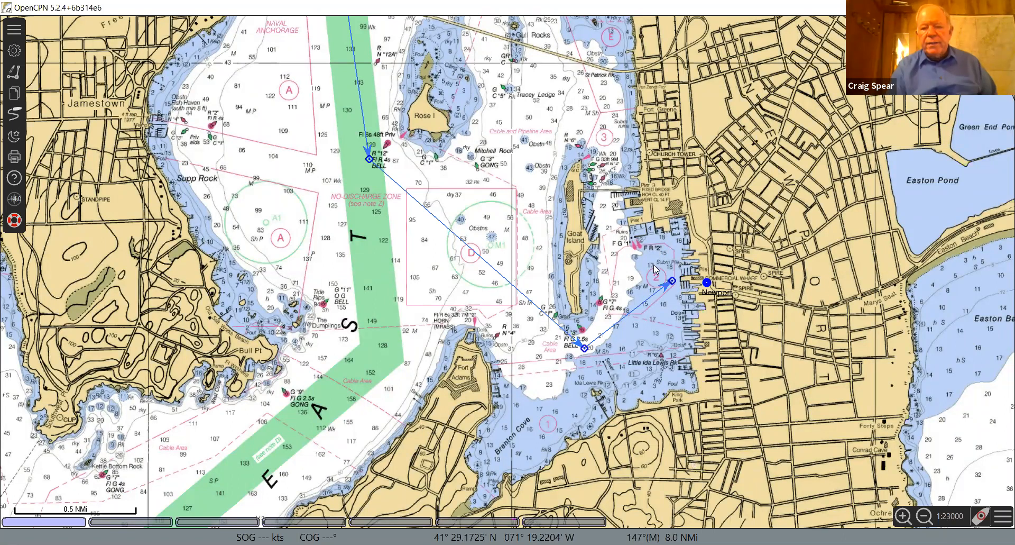
# - Move the boat to Newport Harbor, just east of the southern part of Goat Island
pyautogui.rightClick(623, 300)
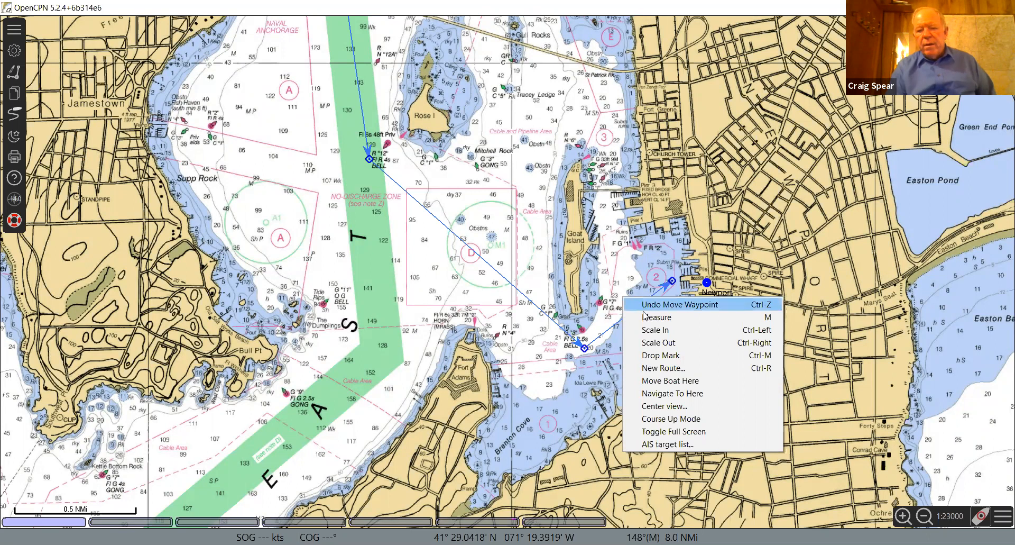
pyautogui.click(647, 380)
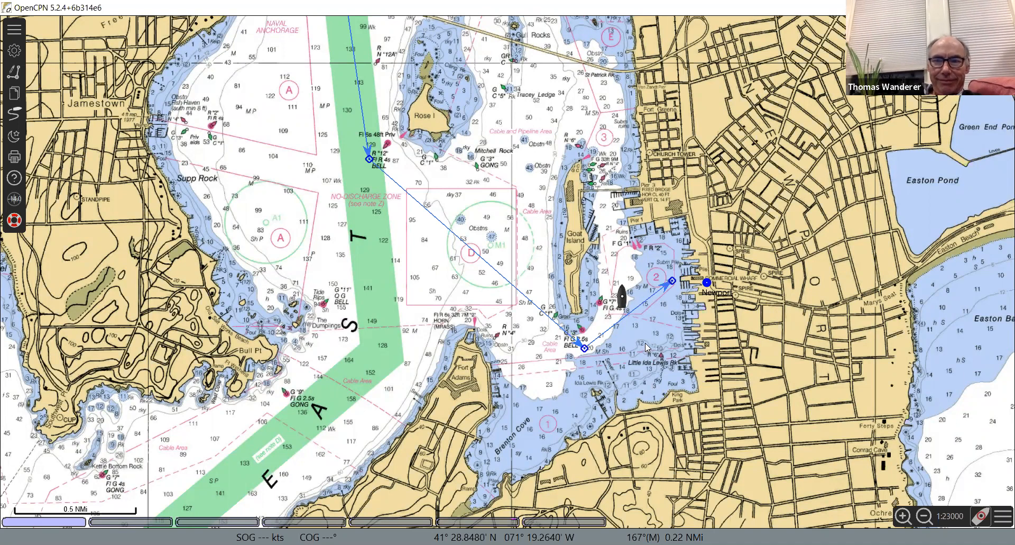
pyautogui.scroll(-2, 645, 343)
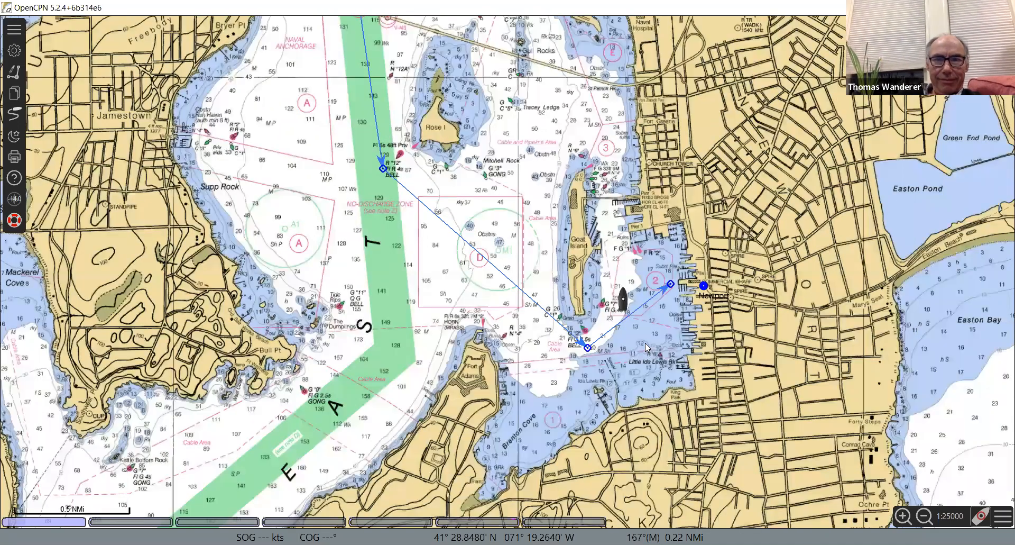
pyautogui.scroll(-5, 645, 343)
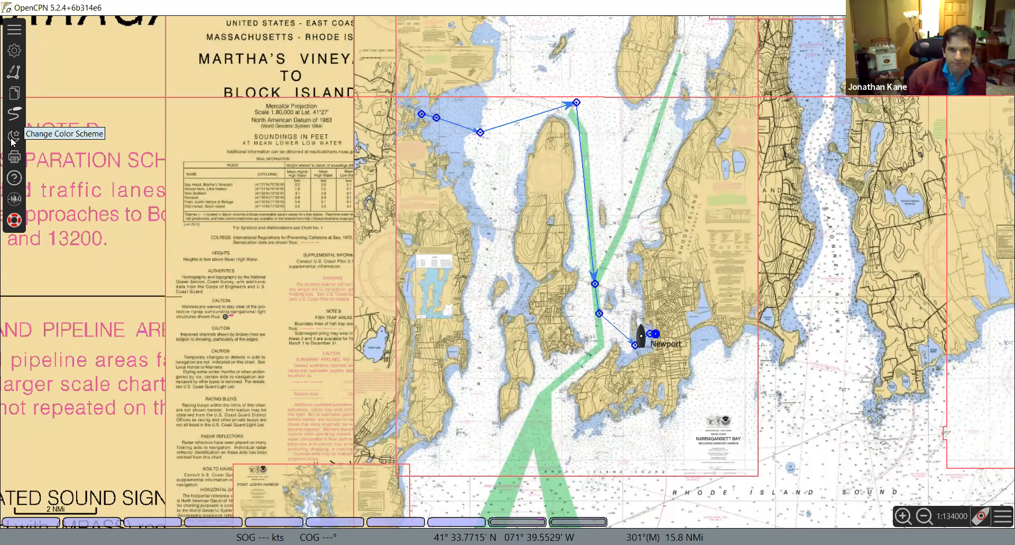
# - View the program's About information and the WMM magnetic variation at the boat, closing each window
pyautogui.click(15, 177)
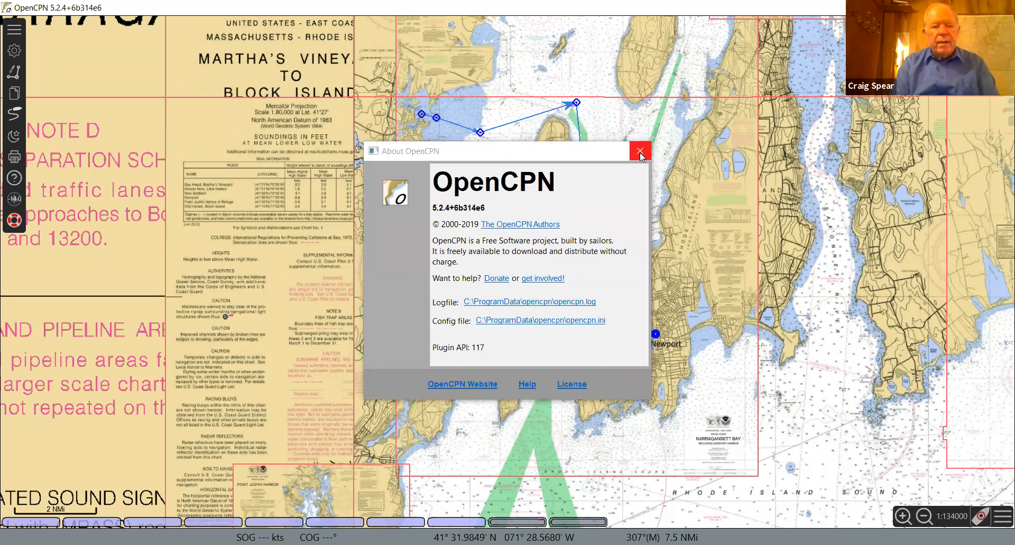
pyautogui.press('Escape')
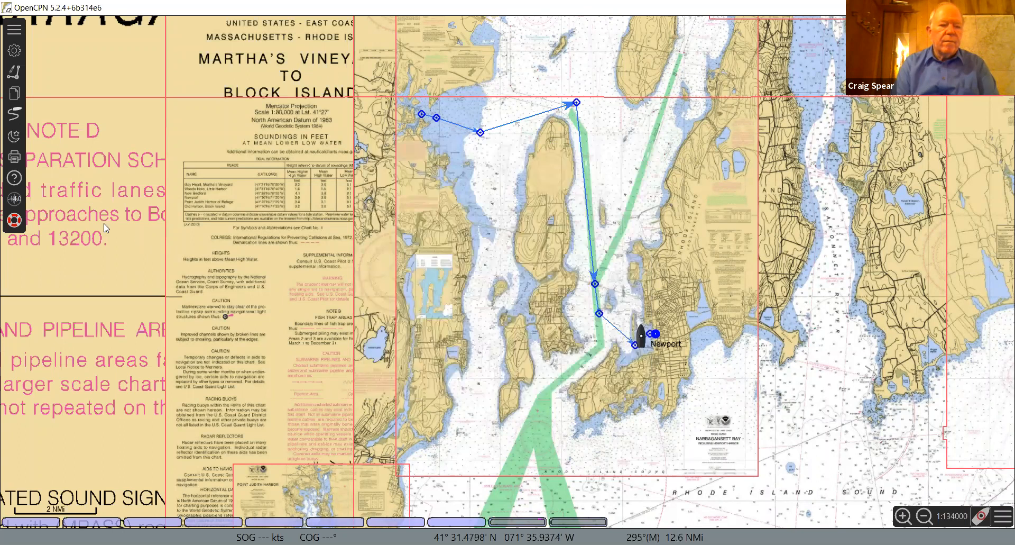
pyautogui.click(16, 201)
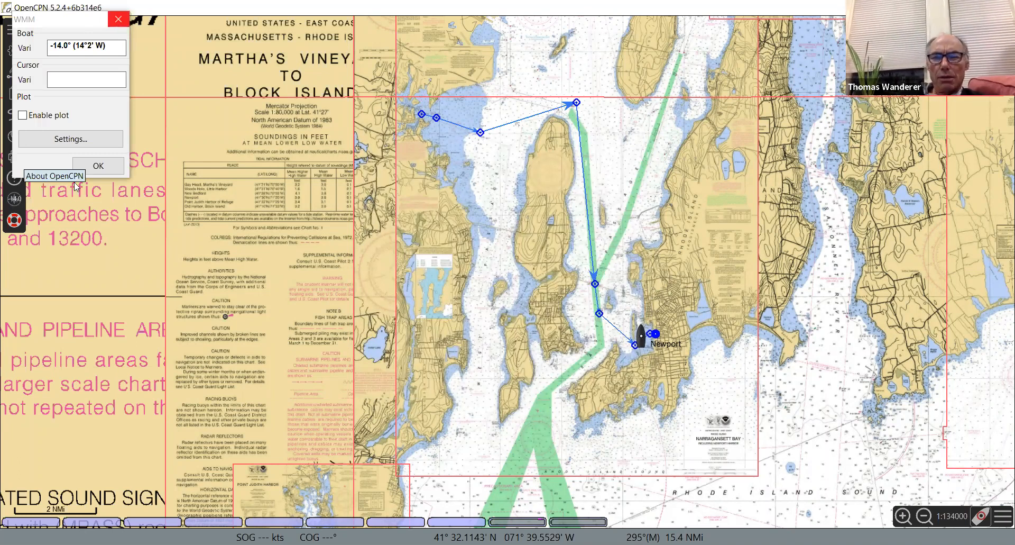
pyautogui.click(16, 205)
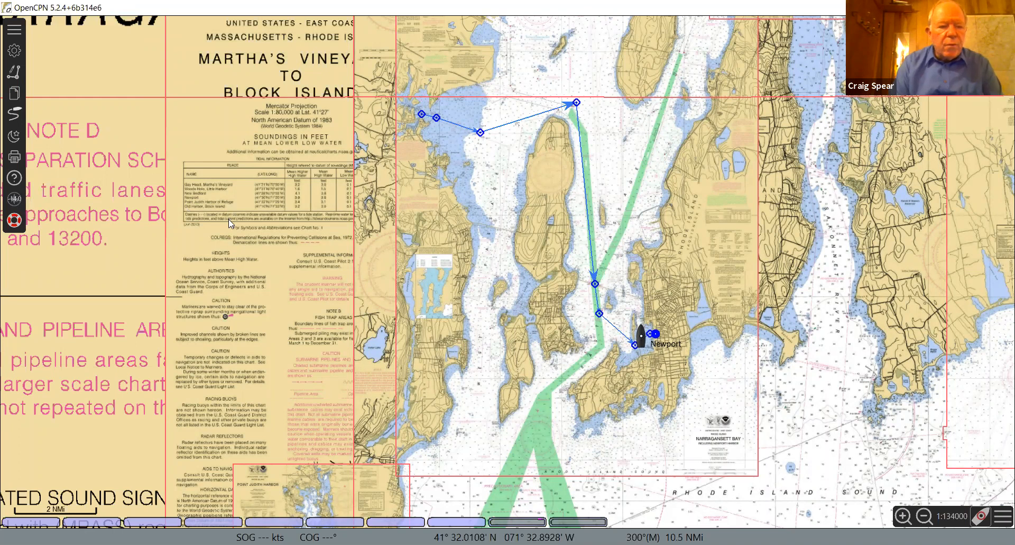
# - Review the user interface, chart files and data connection options, and leave the settings without saving
pyautogui.click(14, 51)
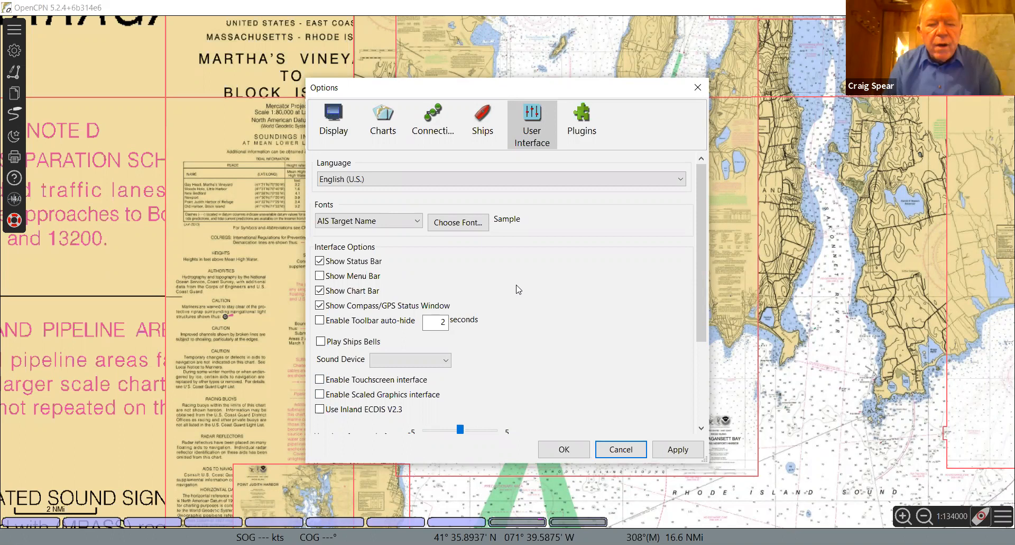
pyautogui.click(378, 136)
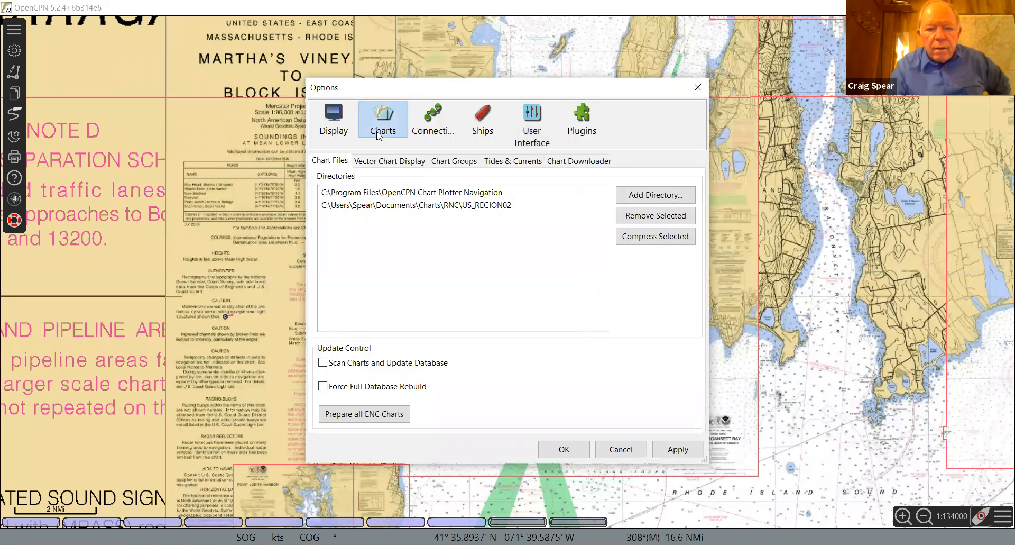
pyautogui.click(429, 128)
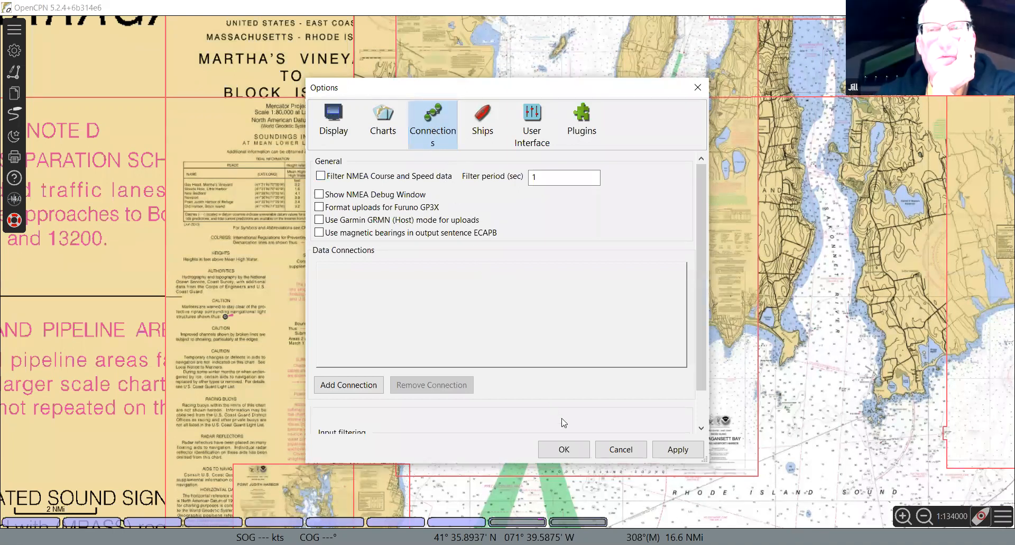
pyautogui.click(616, 456)
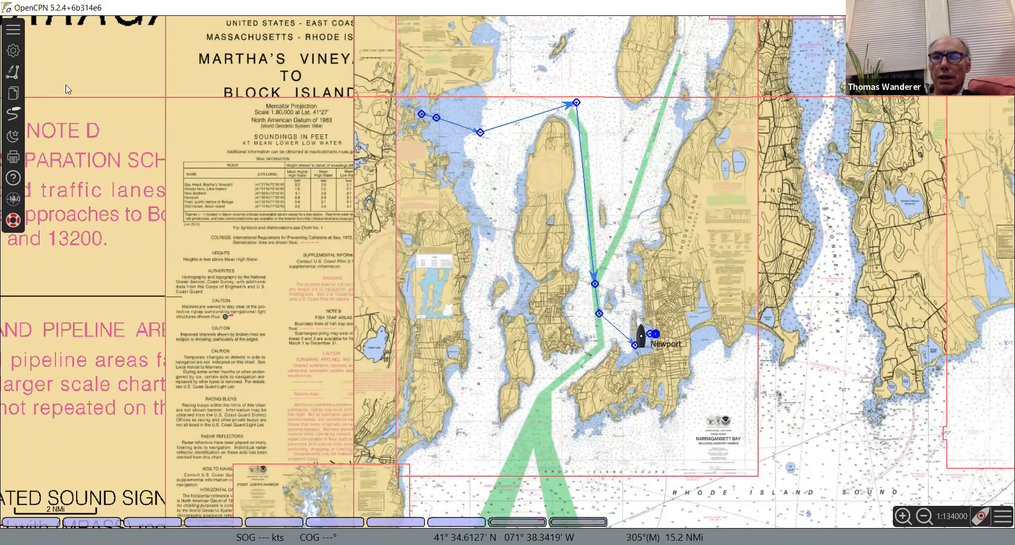
# - Start a GPX export of the Newport waypoint, check the available file types, and leave the export without saving
pyautogui.click(13, 93)
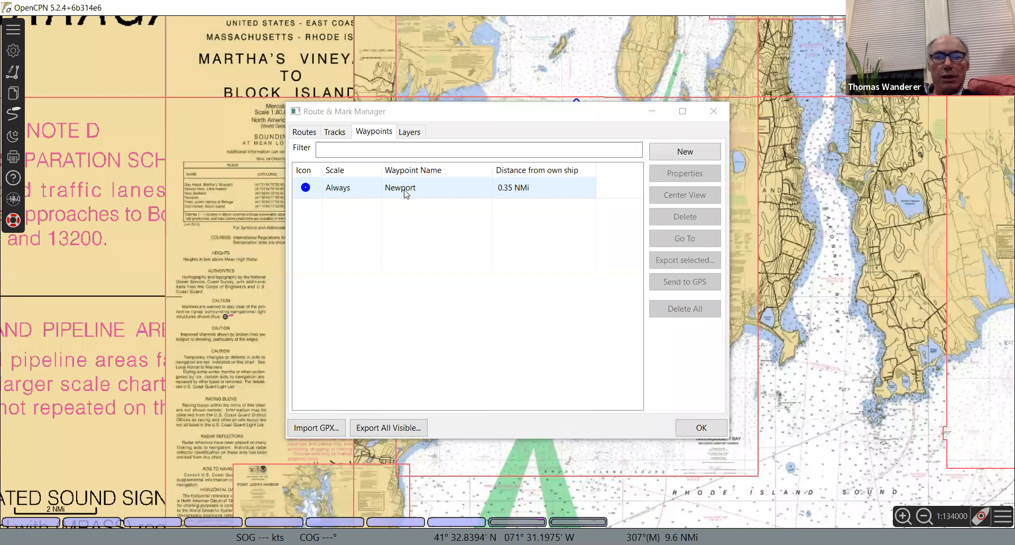
pyautogui.click(405, 191)
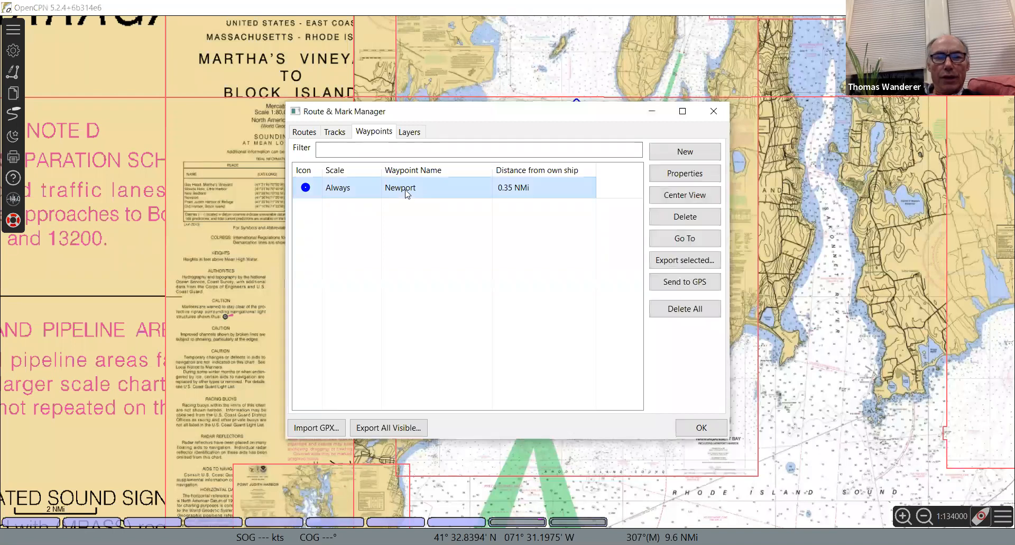
pyautogui.click(685, 262)
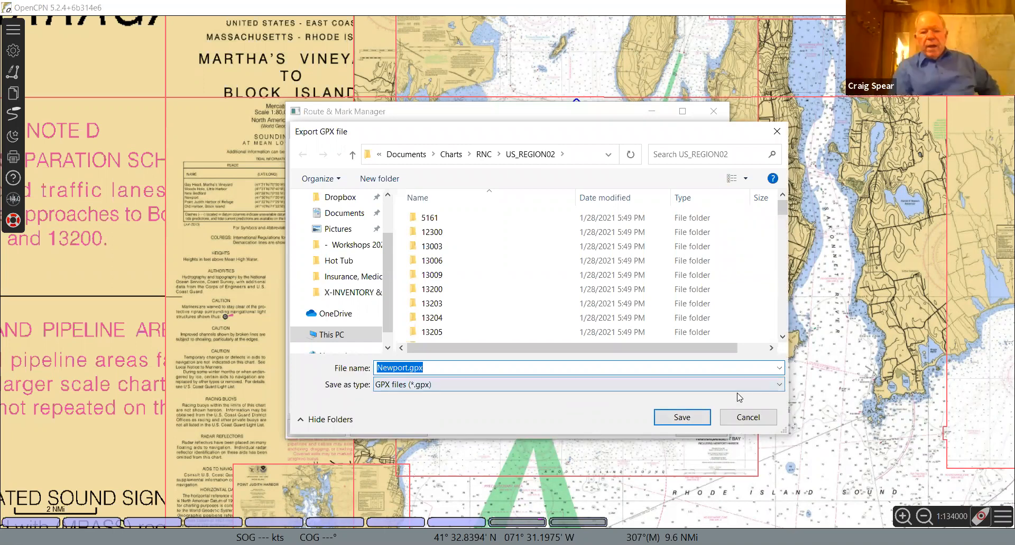
pyautogui.click(781, 386)
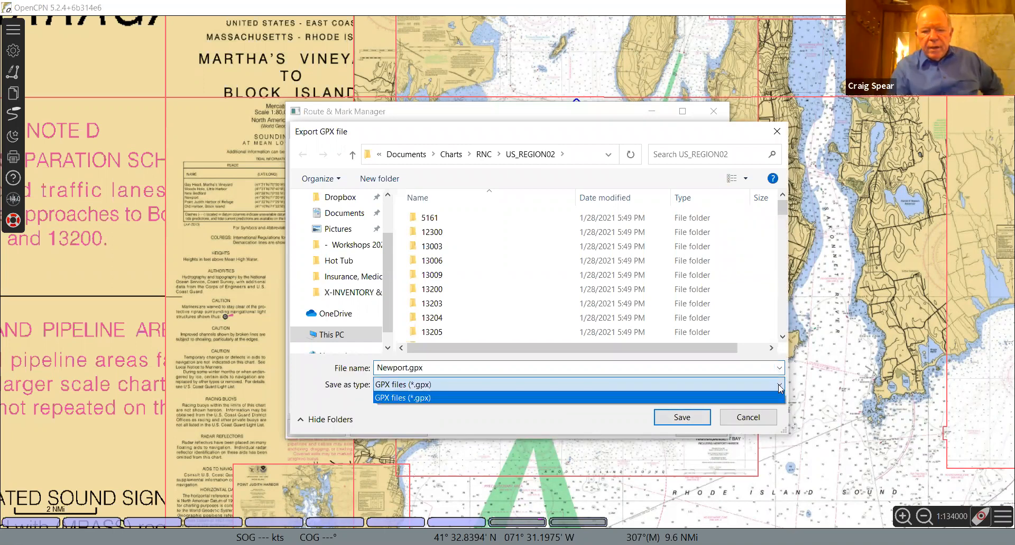
pyautogui.click(779, 387)
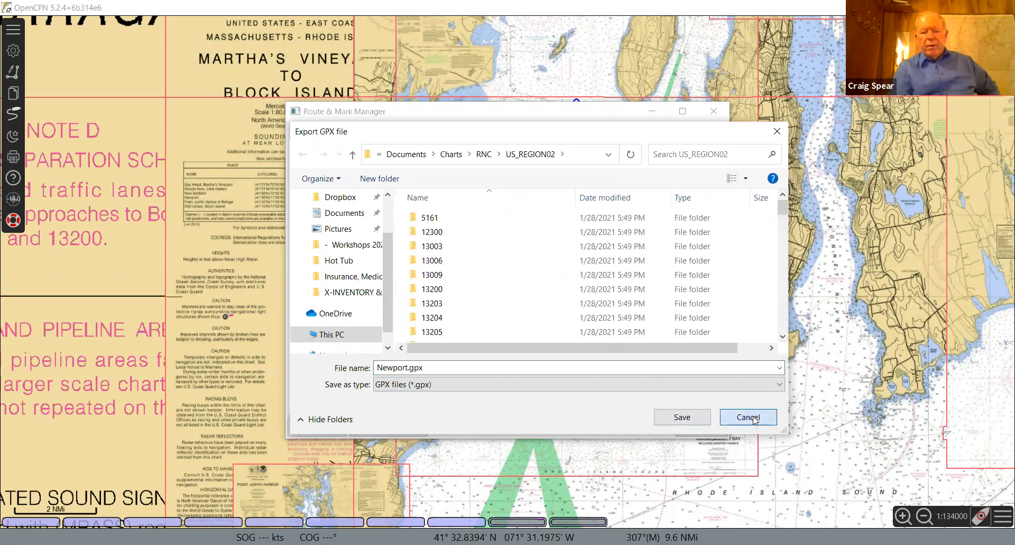
pyautogui.click(703, 416)
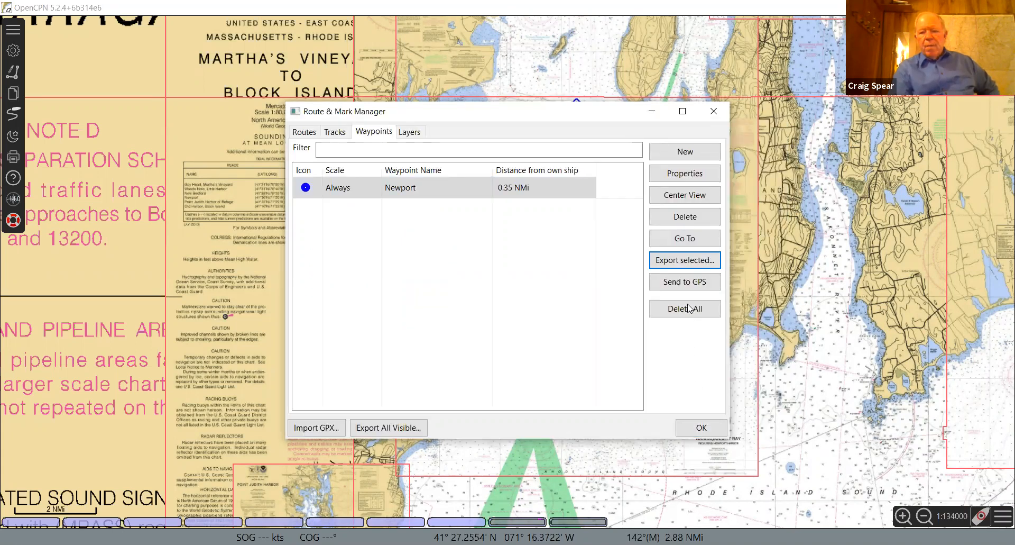
# - View the options for sending the Newport waypoint to a GPS, cancel the transfer, and close the route and mark manager
pyautogui.click(690, 283)
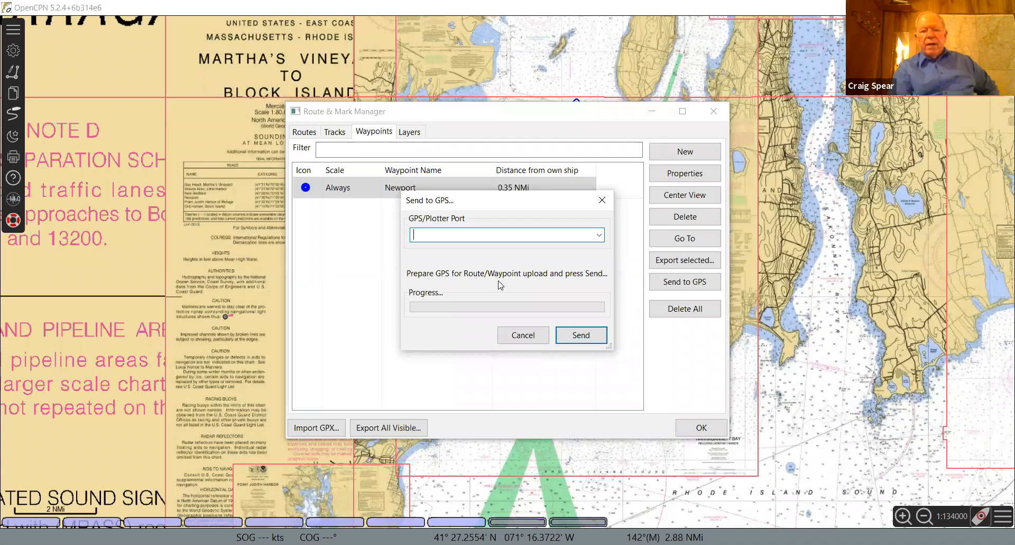
pyautogui.click(534, 336)
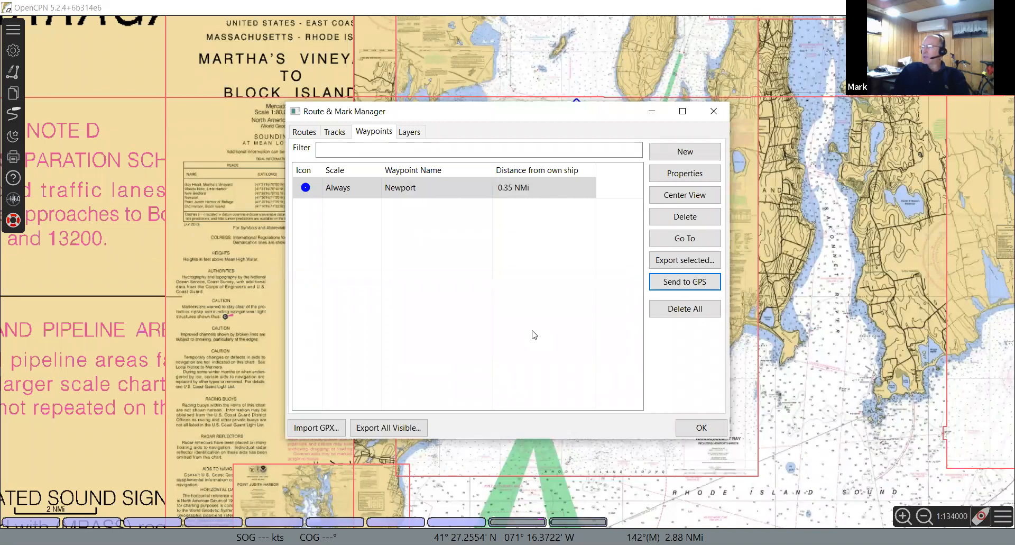
pyautogui.click(692, 428)
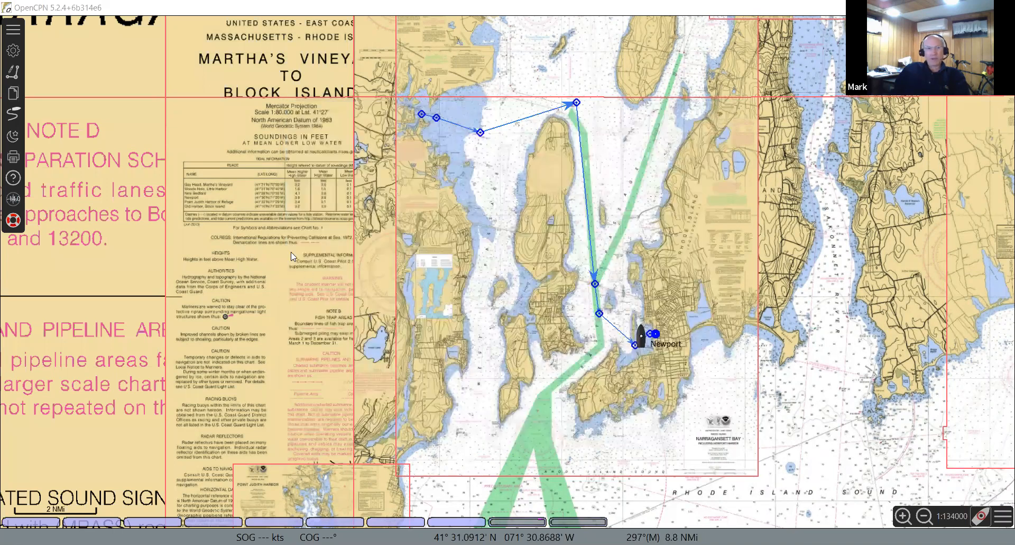
# - Review the data connection settings and the installed plugins in the options, and close them
pyautogui.click(13, 50)
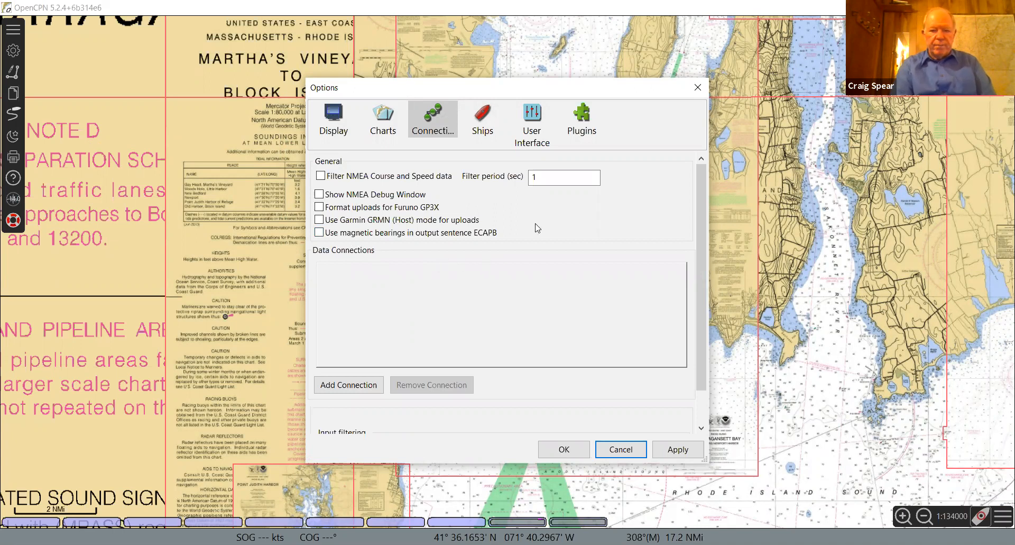
pyautogui.click(576, 121)
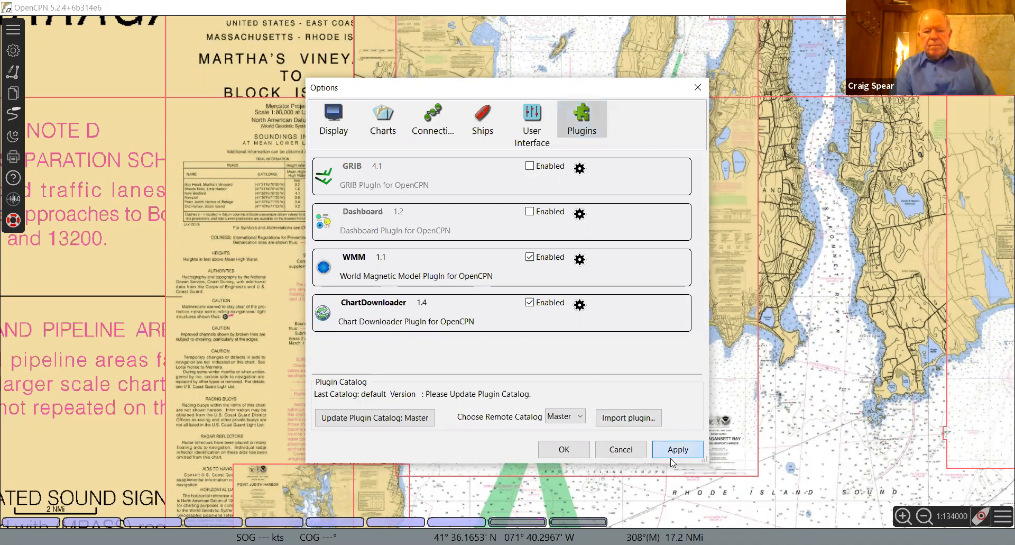
pyautogui.click(569, 449)
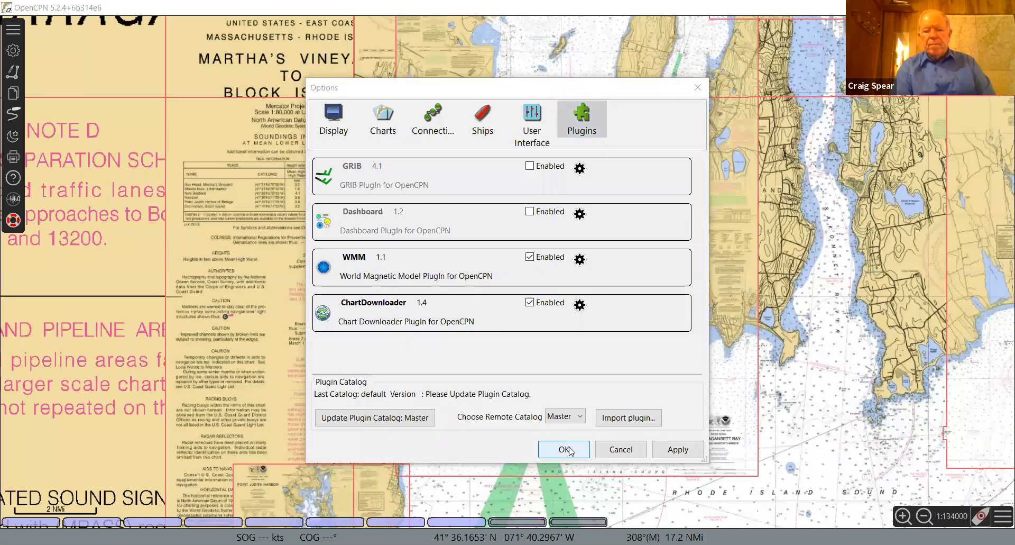
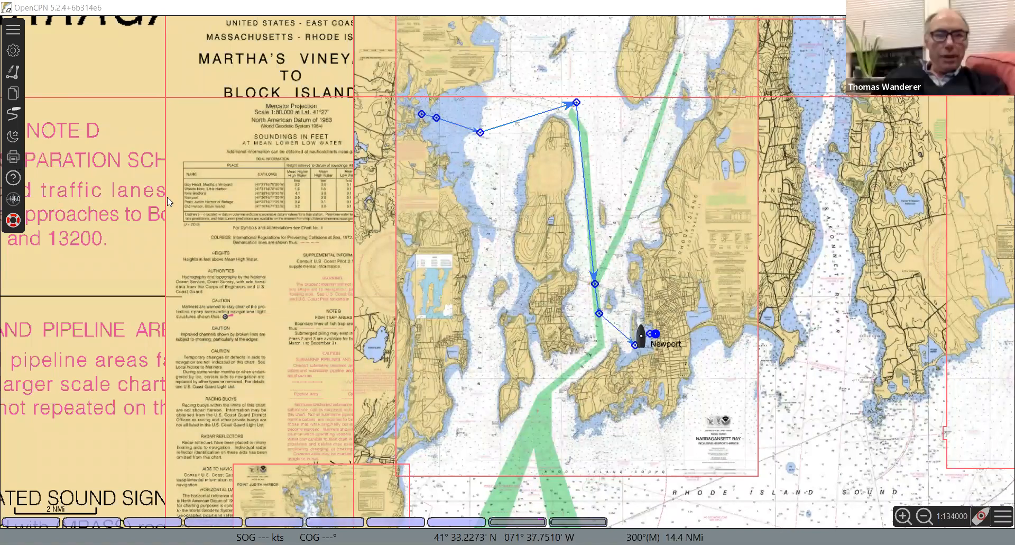
# - View the chart's print settings without printing, and review the general display and chart file options without saving
pyautogui.moveTo(305, 234); pyautogui.dragTo(211, 255)
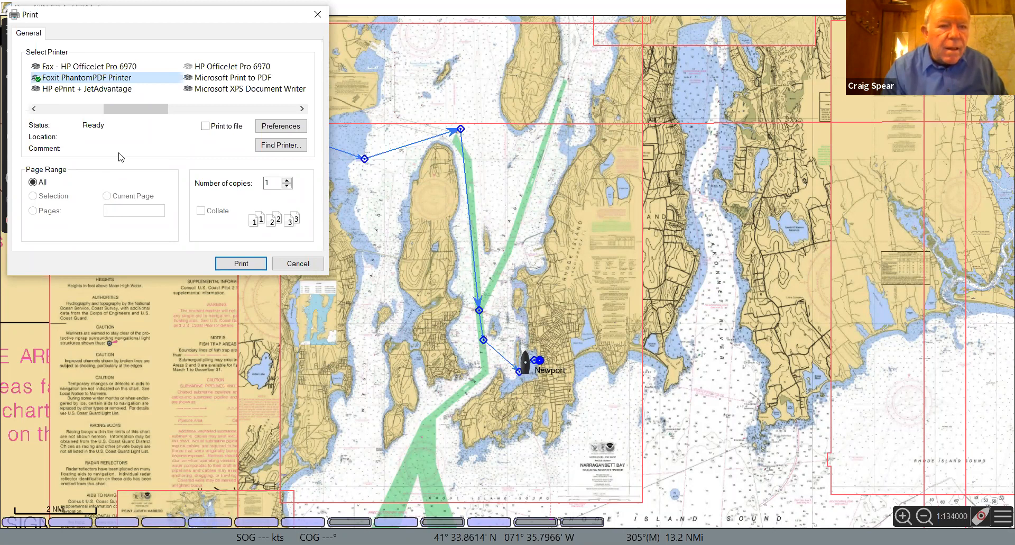
pyautogui.click(300, 267)
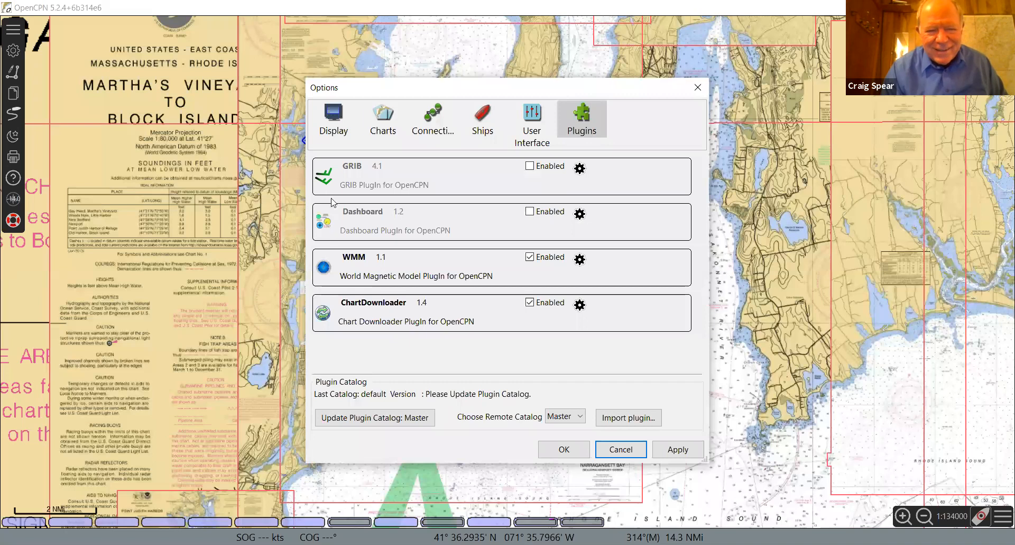
pyautogui.click(326, 126)
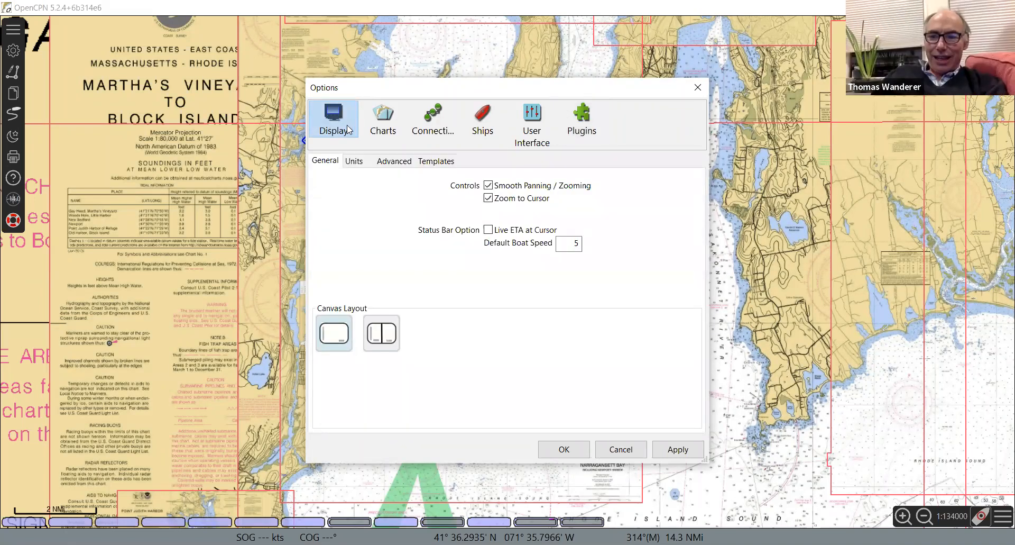
pyautogui.click(390, 130)
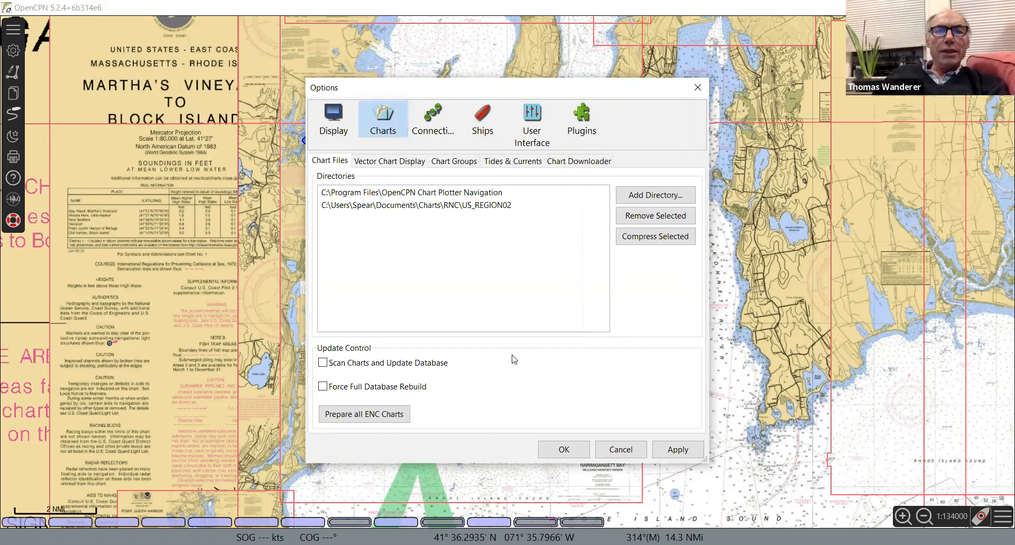
pyautogui.click(635, 453)
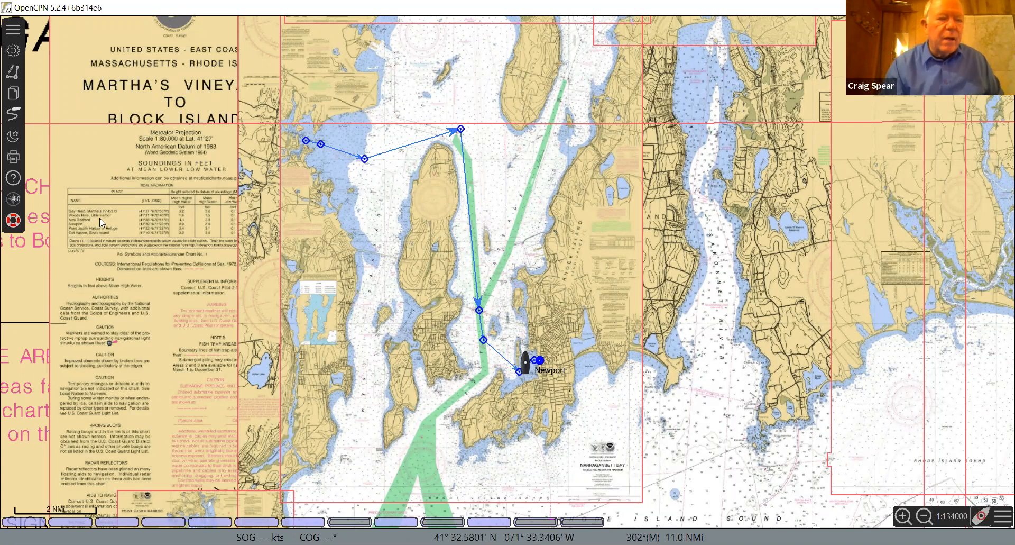
# - Review the general, units and advanced display options, and the chart file directories
pyautogui.click(12, 51)
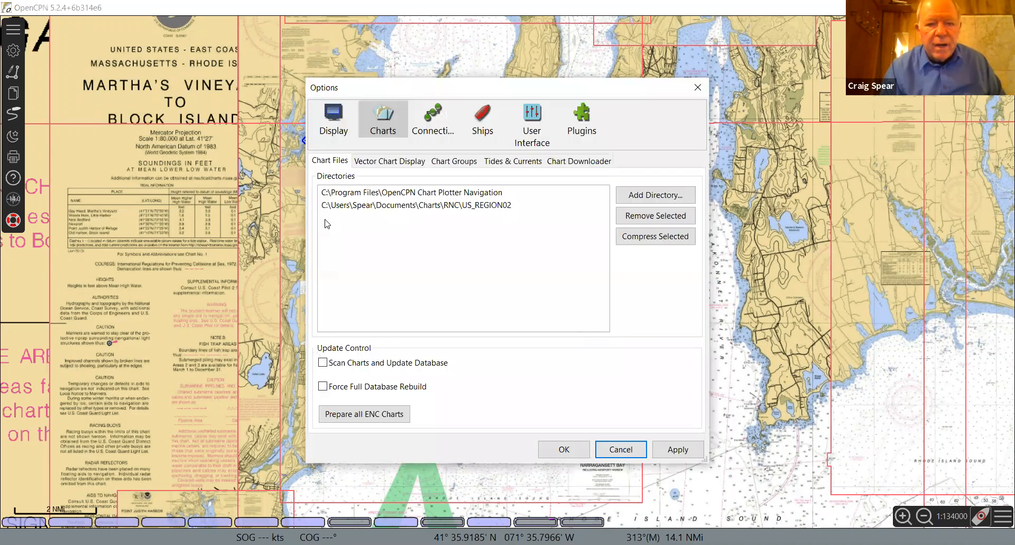
pyautogui.click(342, 136)
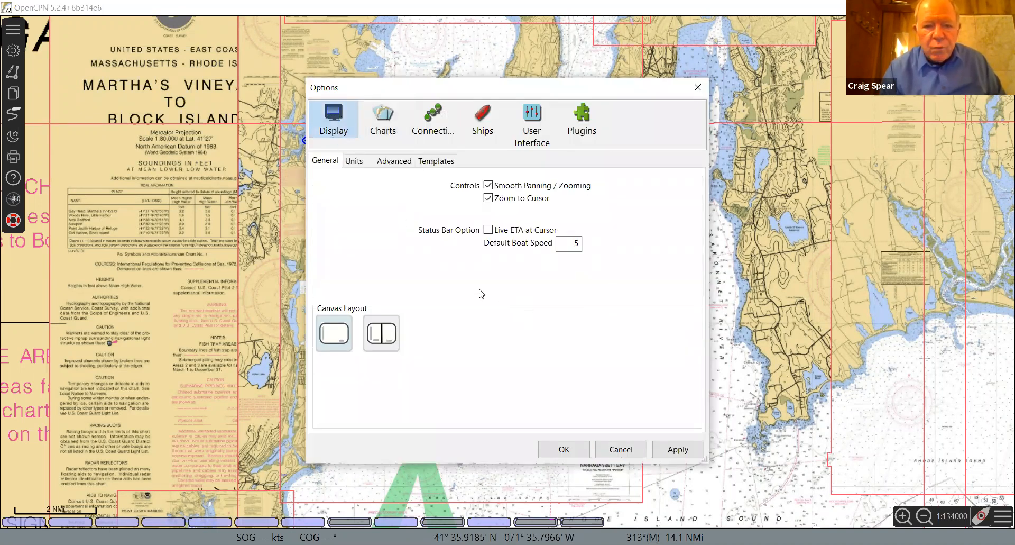
pyautogui.click(357, 161)
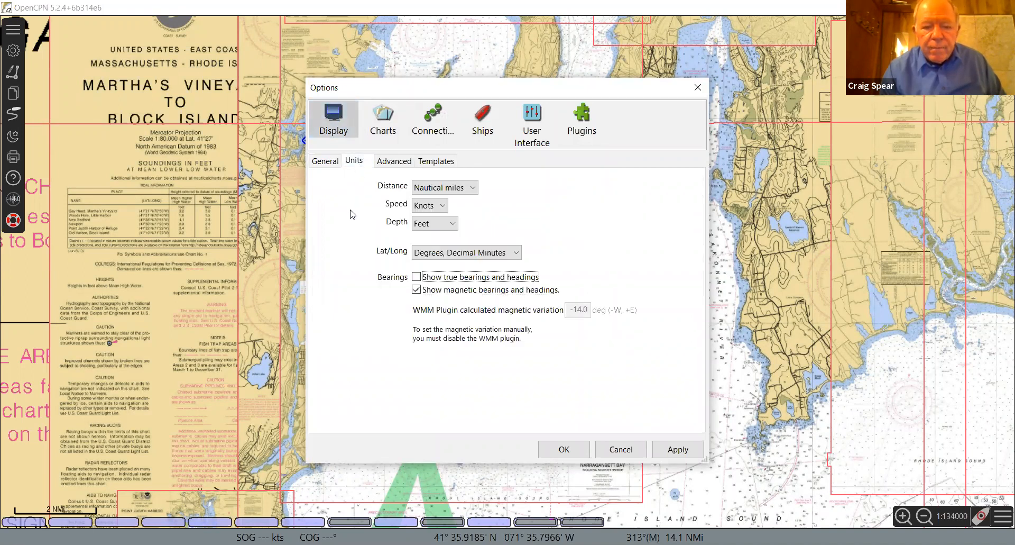
pyautogui.click(395, 159)
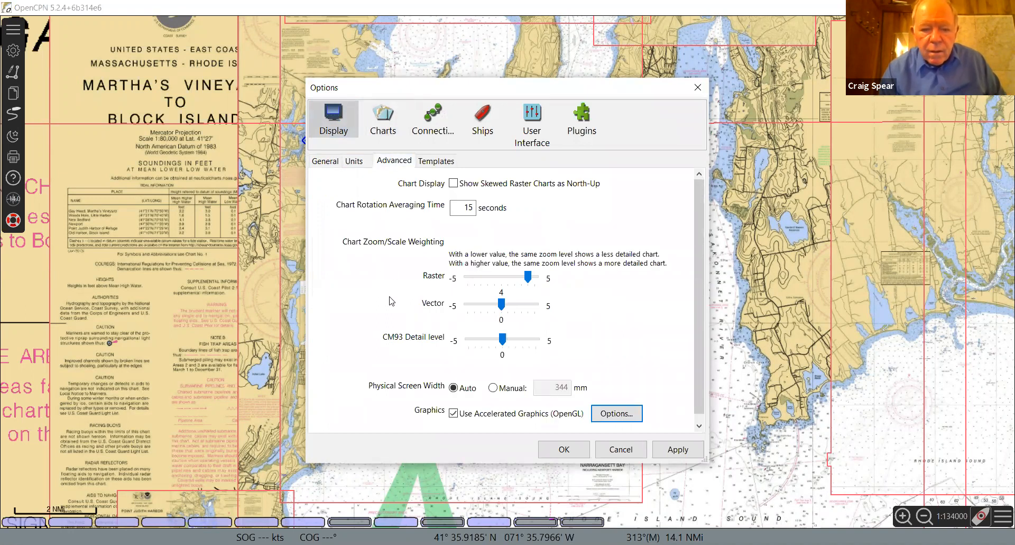
pyautogui.scroll(-1, 392, 300)
pyautogui.scroll(1, 391, 300)
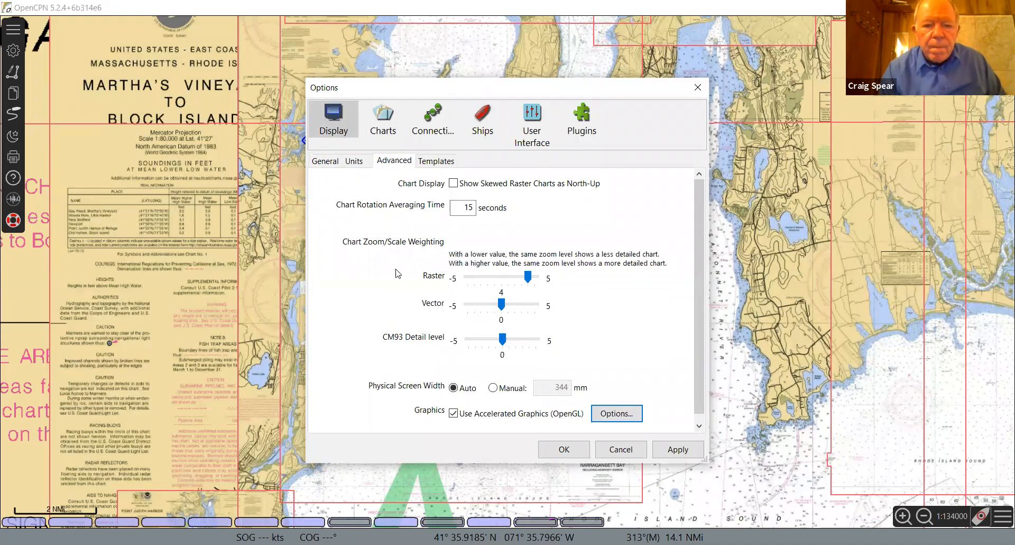
pyautogui.click(382, 132)
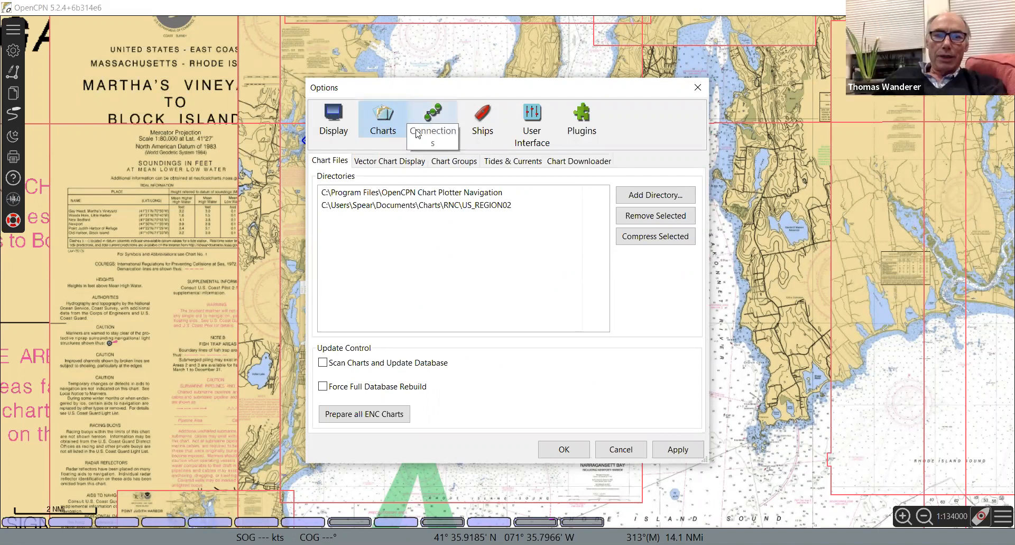
# - Go through the general, units, advanced and template settings of the display options, and leave without saving
pyautogui.click(332, 132)
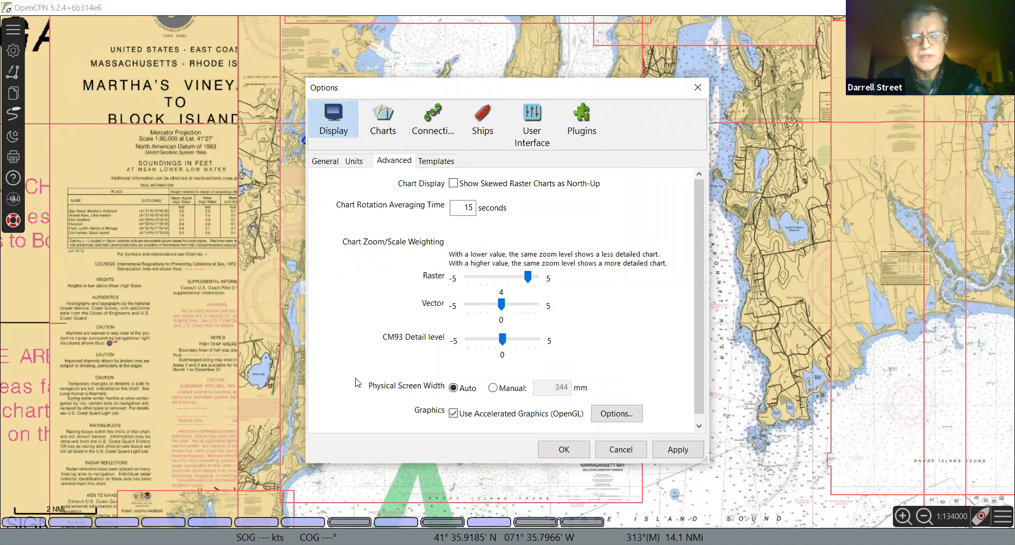
pyautogui.click(324, 165)
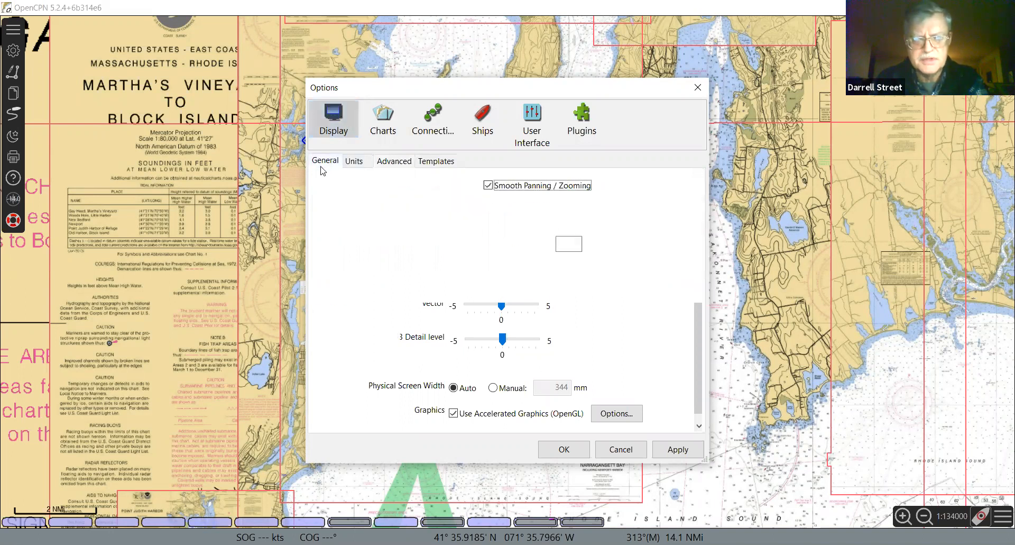
pyautogui.click(351, 159)
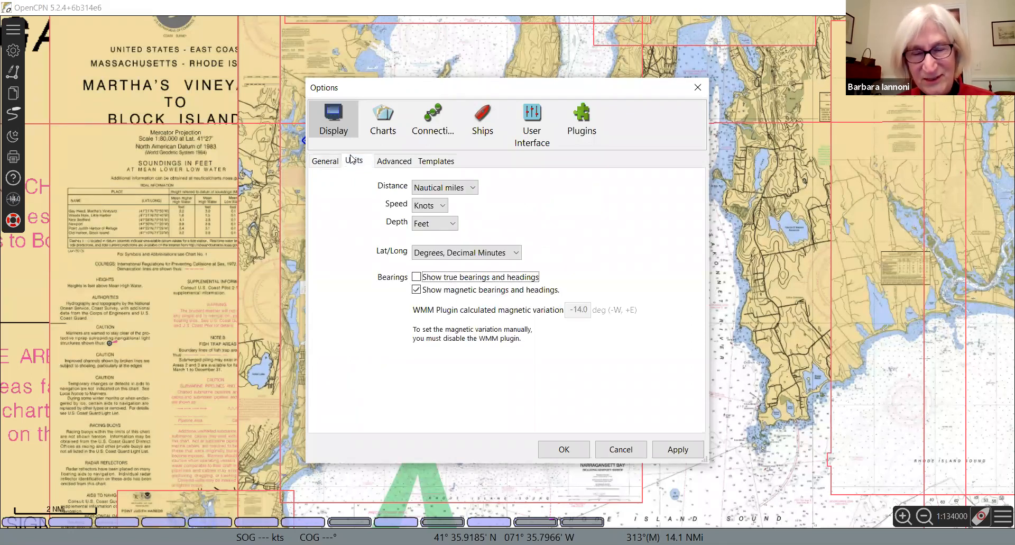
pyautogui.click(397, 164)
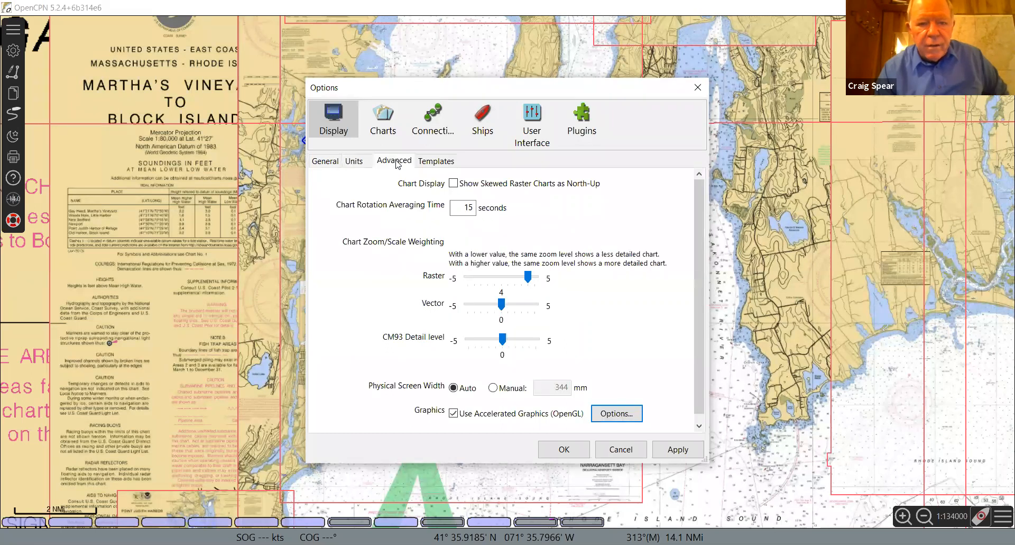
pyautogui.click(430, 161)
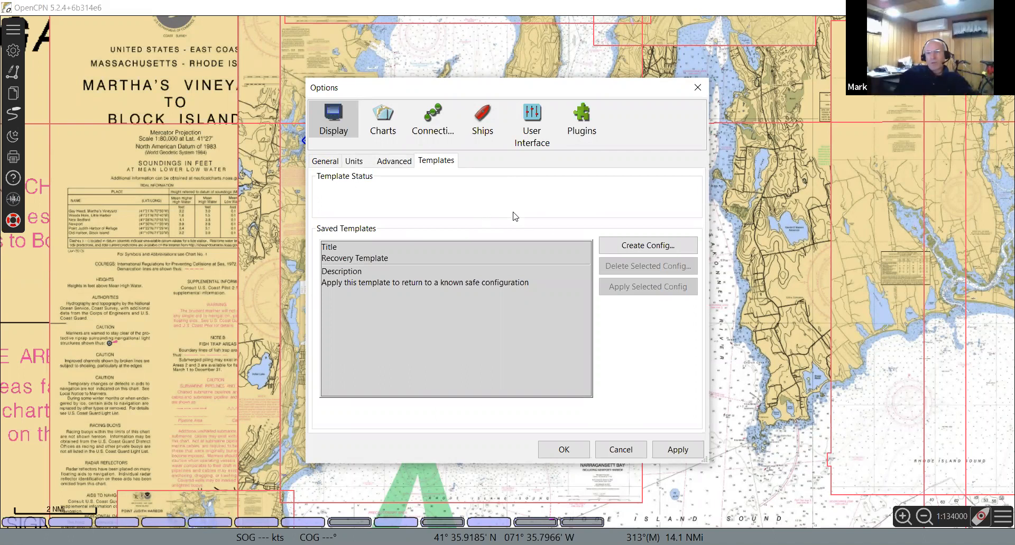
pyautogui.click(628, 449)
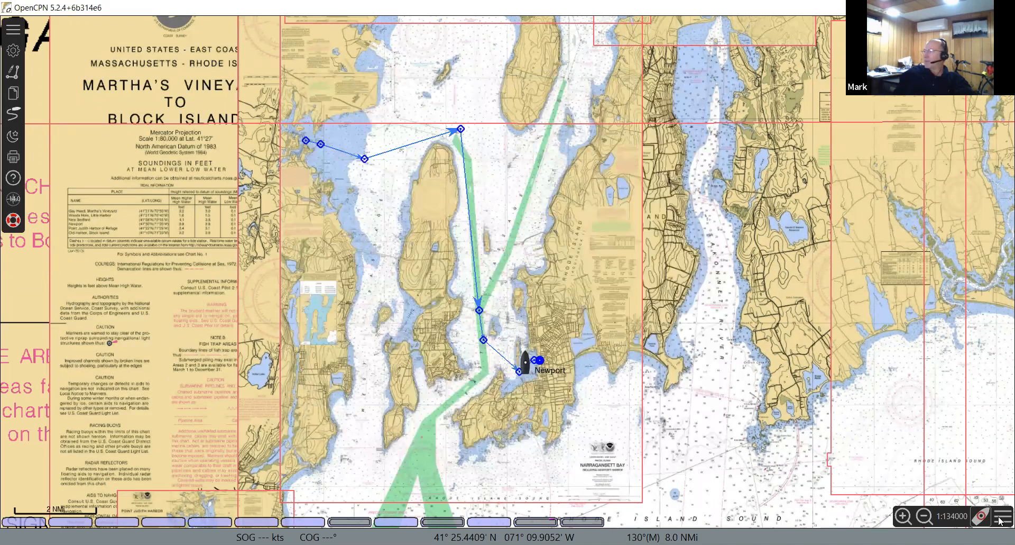
# - Show the grid on the chart, and switch chart quilting off and back on to compare the views
pyautogui.click(1000, 521)
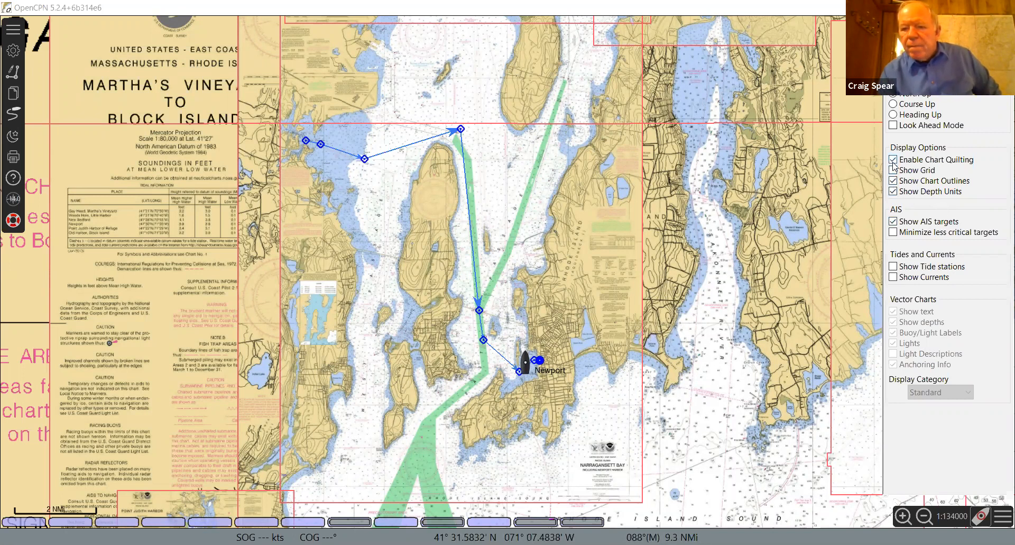
pyautogui.click(893, 160)
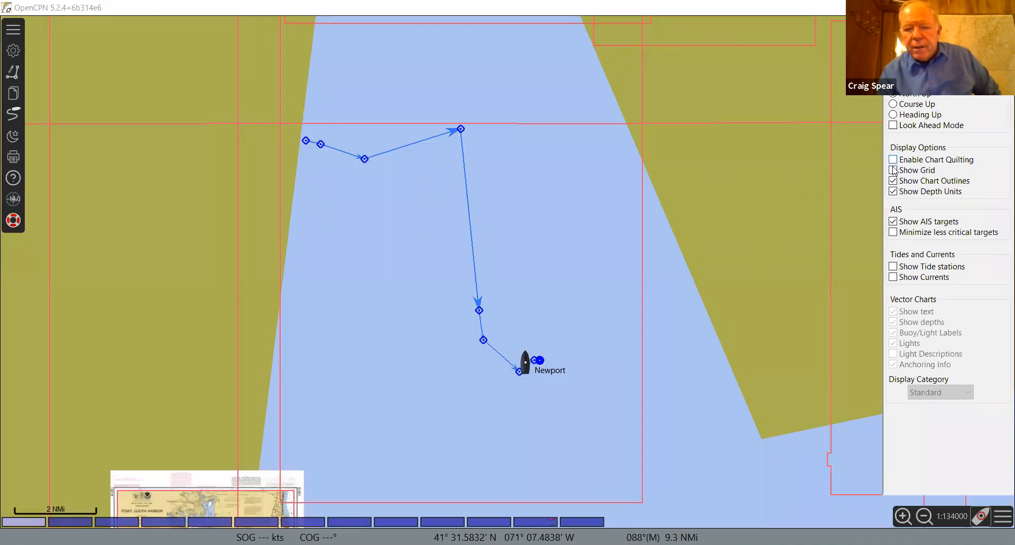
pyautogui.click(894, 170)
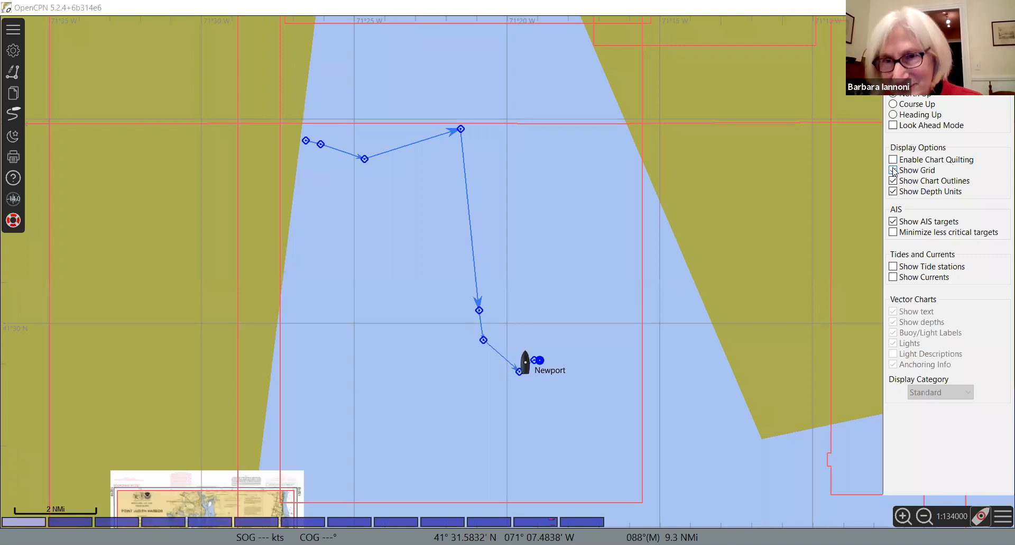
pyautogui.click(893, 160)
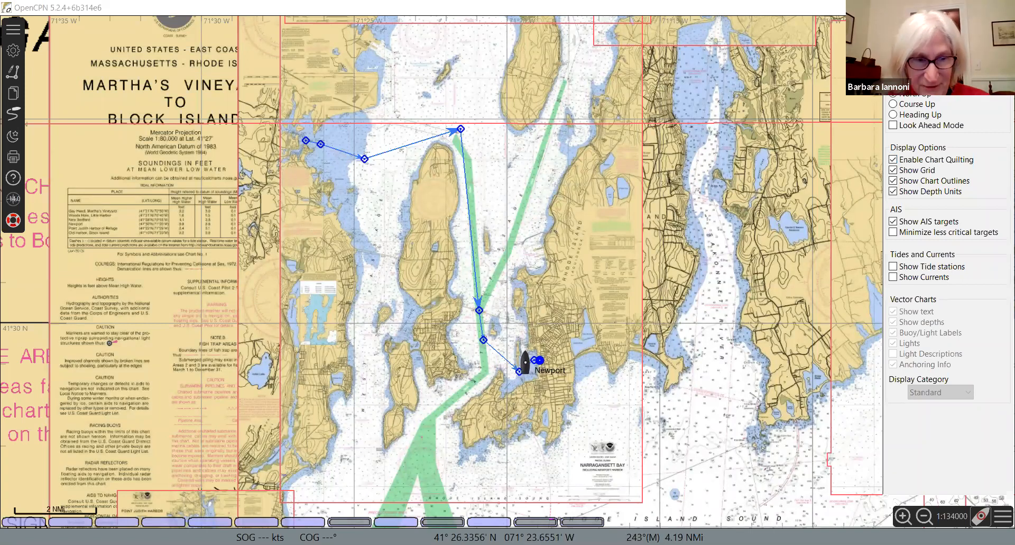
pyautogui.moveTo(259, 523)
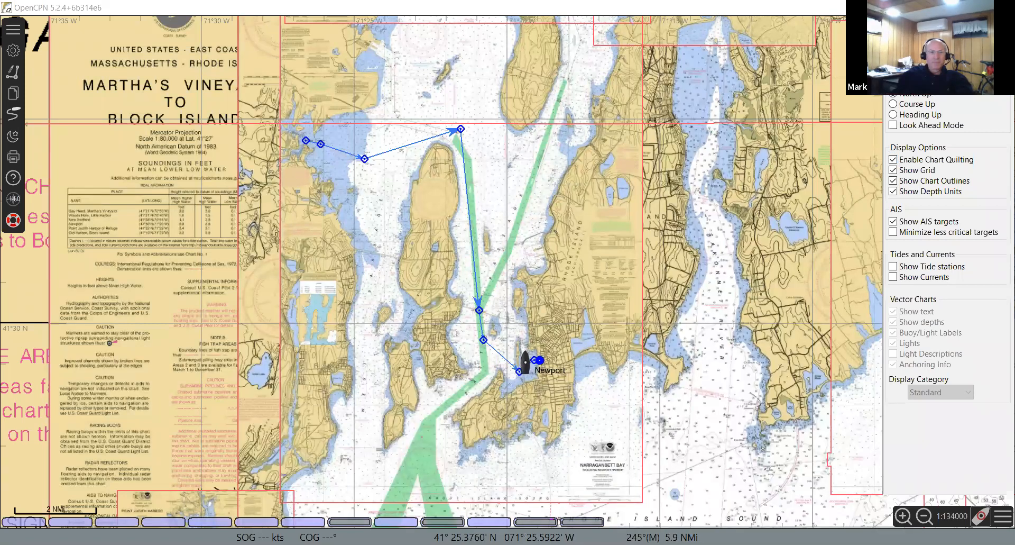
# - Switch chart quilting and the chart outlines off and back on to compare how the chart looks with and without them
pyautogui.moveTo(38, 525)
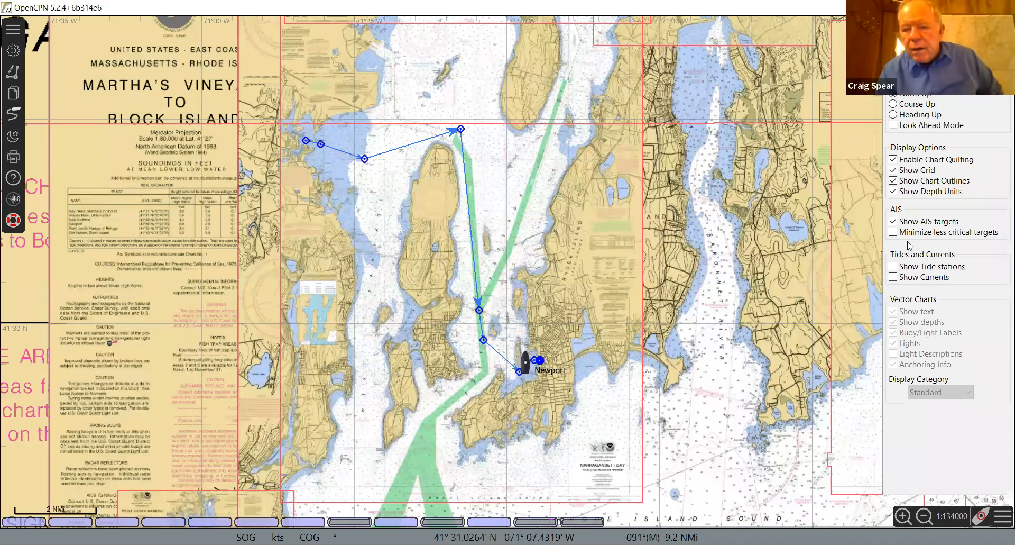
pyautogui.click(894, 160)
pyautogui.click(894, 161)
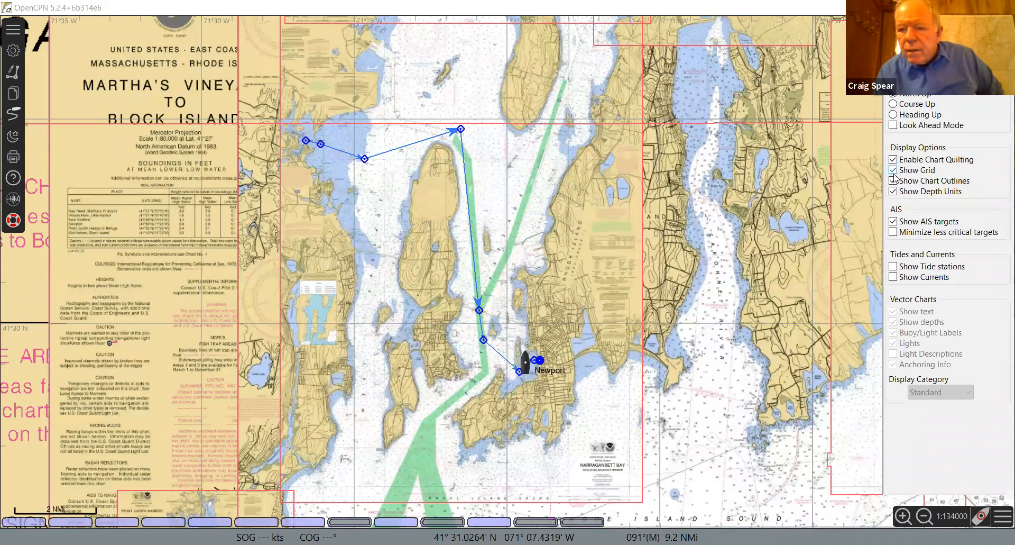
pyautogui.click(894, 181)
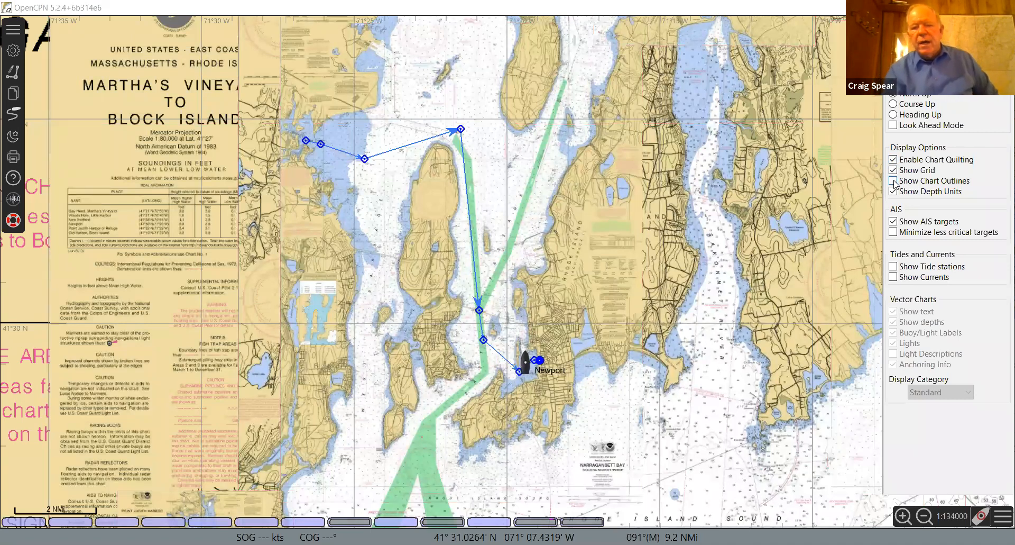
pyautogui.click(894, 182)
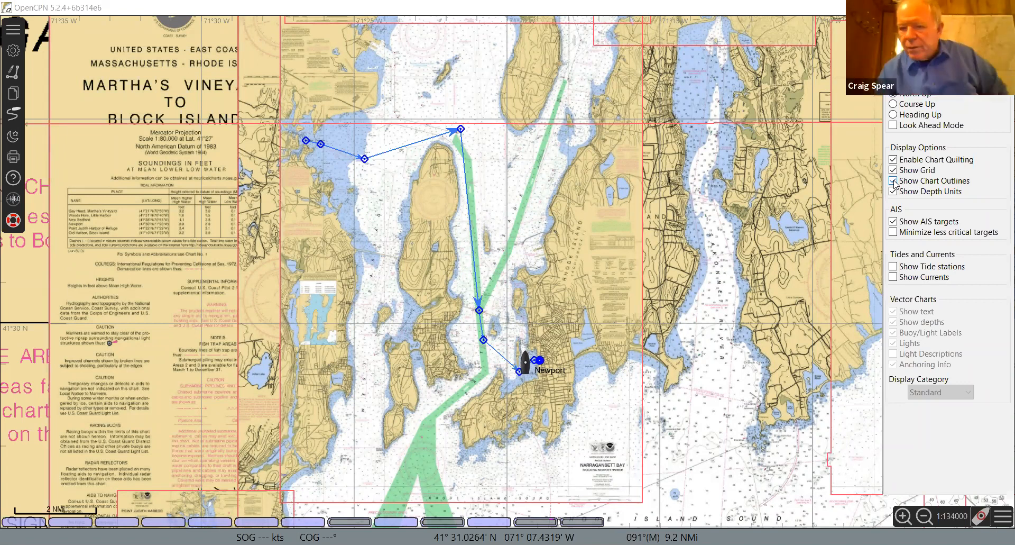
# - Switch the depth units display off and back on, and close the chart display options
pyautogui.click(894, 192)
pyautogui.click(894, 192)
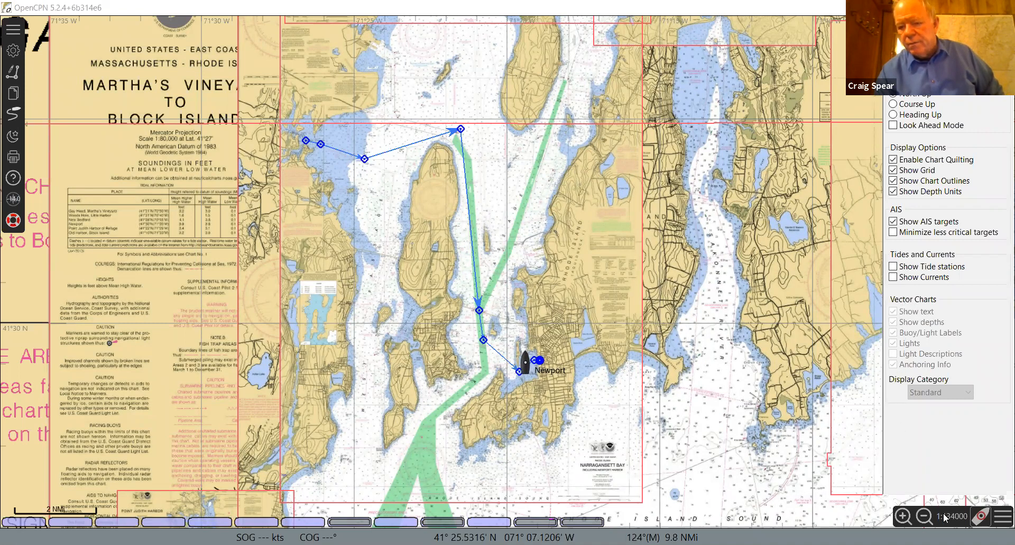
pyautogui.click(1000, 521)
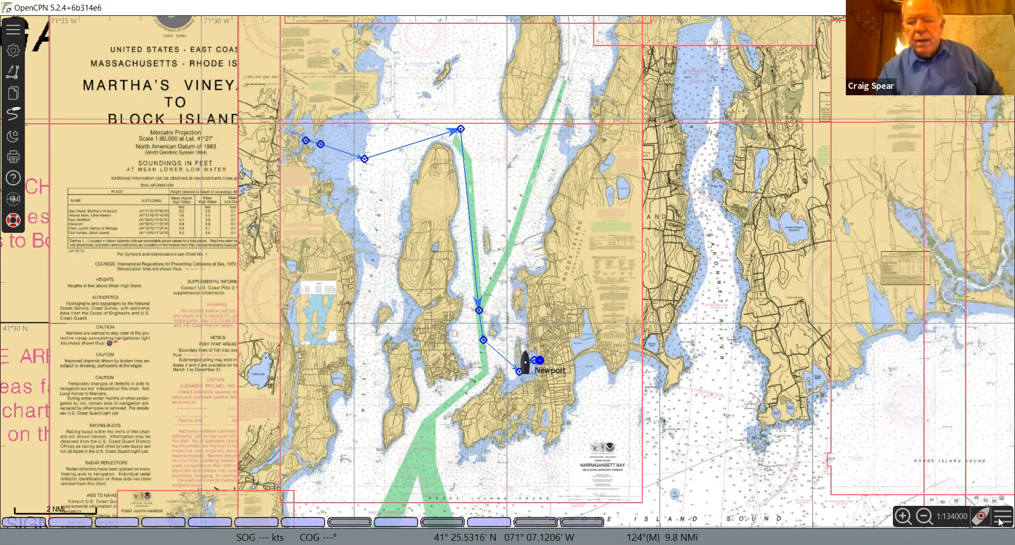